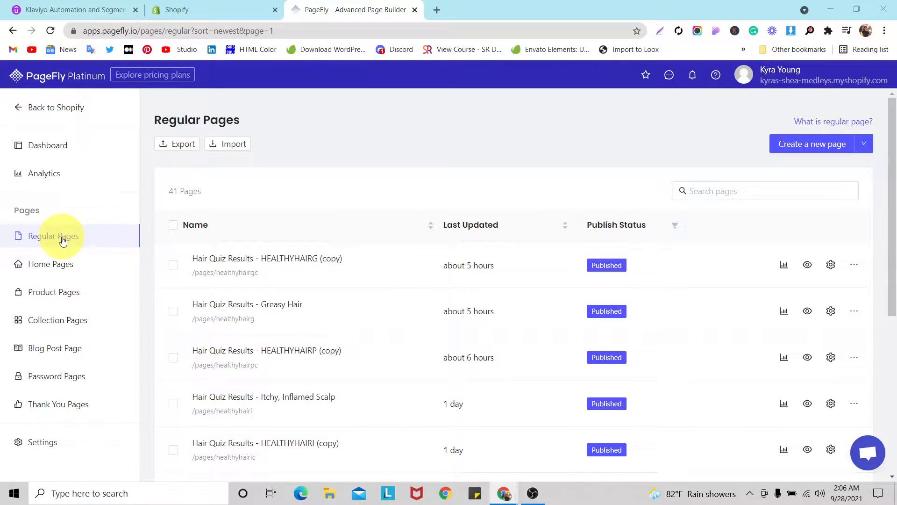
- Create a new regular page titled "Landing page" and save it
click(804, 148)
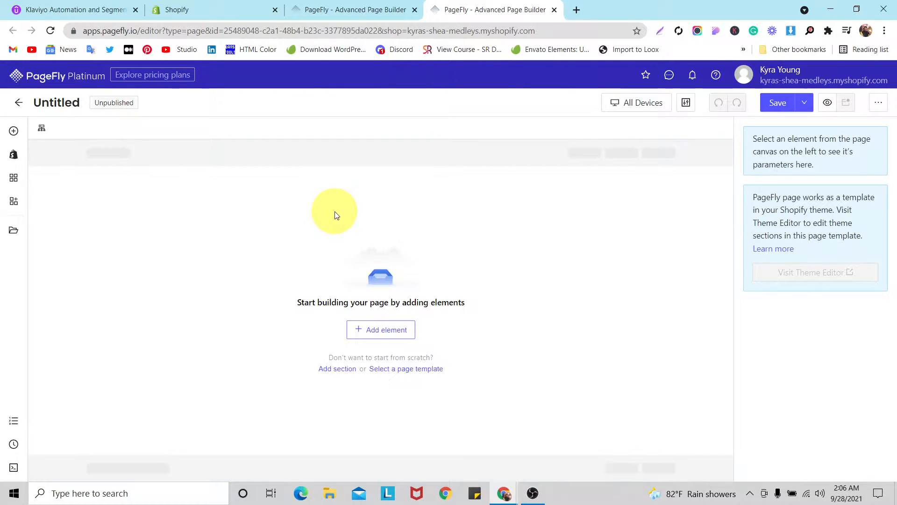
click(49, 102)
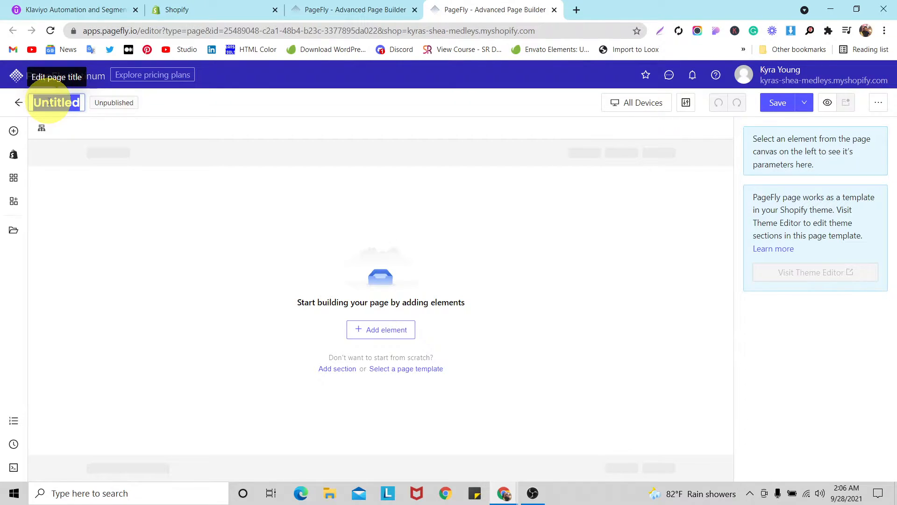
text(La)
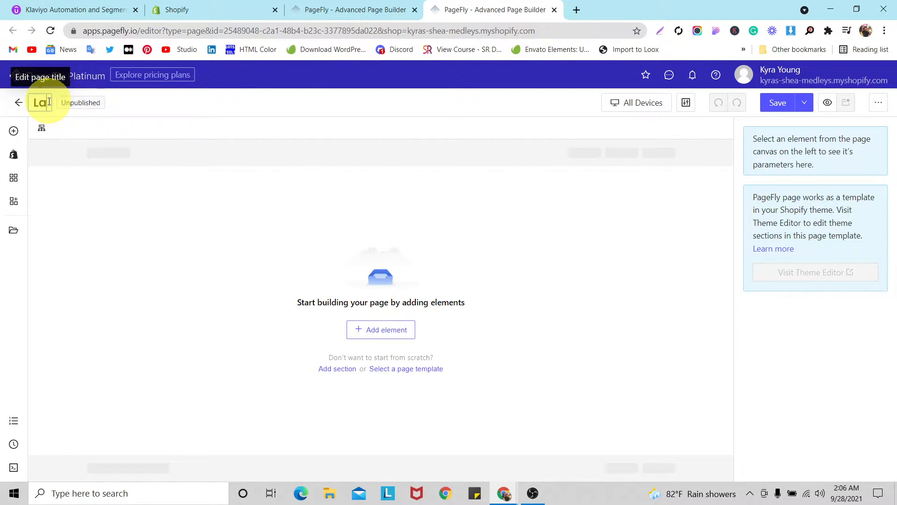
text(nding page)
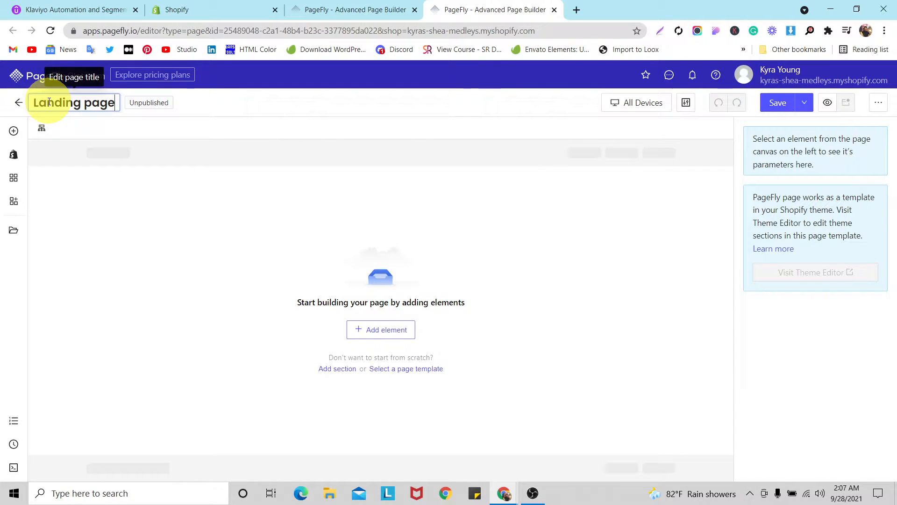
click(165, 231)
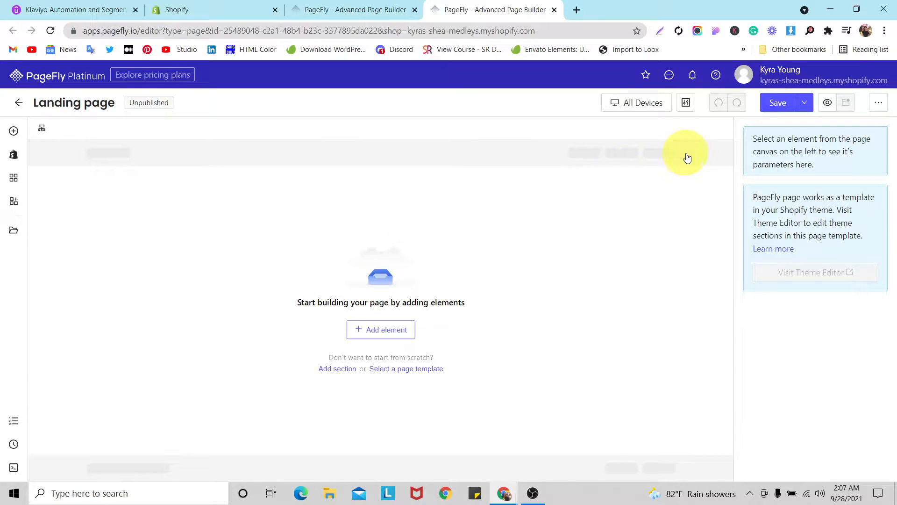
click(779, 102)
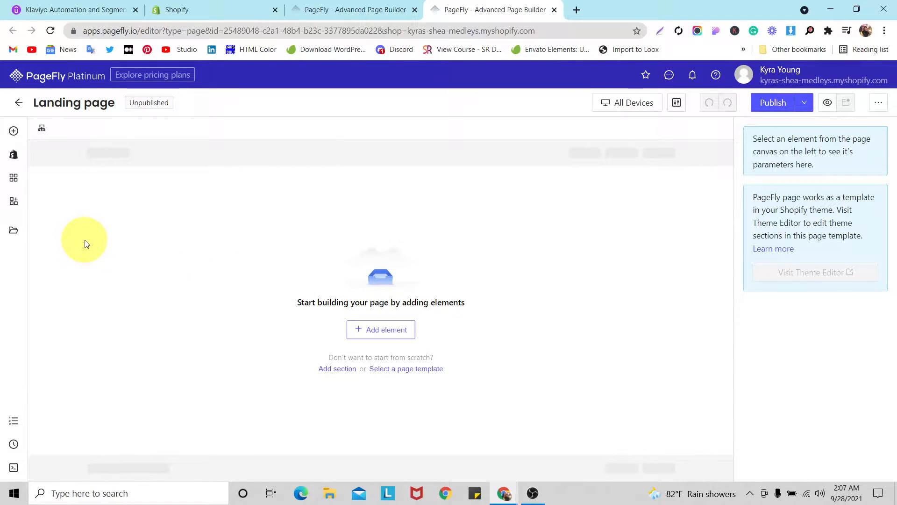
- Add a single-column (1/1) layout section to the empty page
click(14, 133)
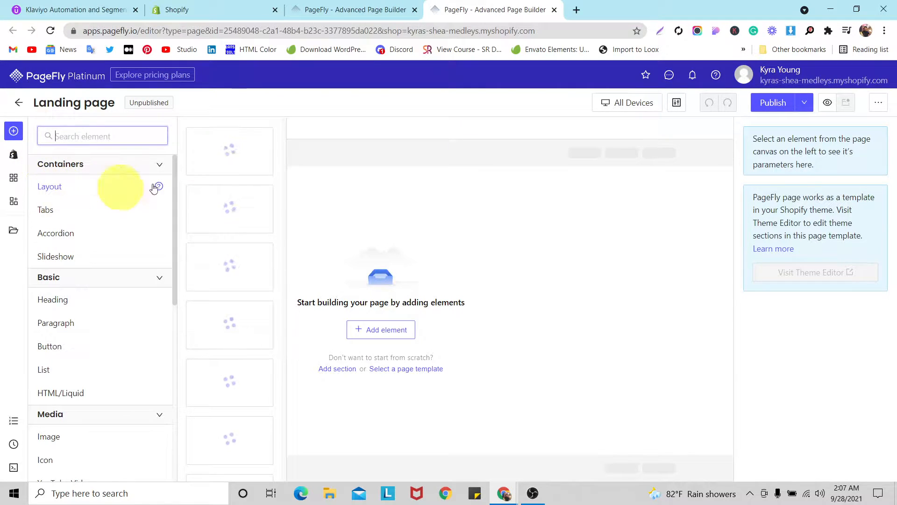
drag(226, 145, 363, 281)
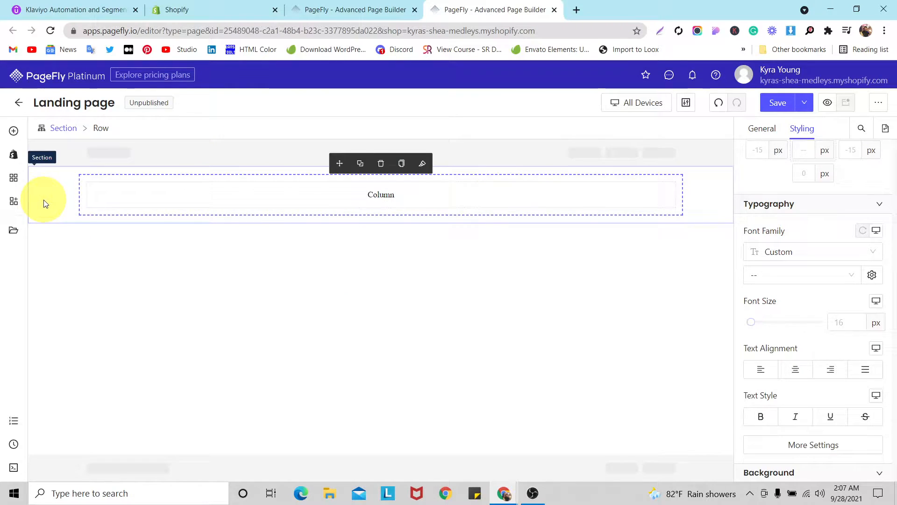
- Upload hero-2-ee44d06d6ac2069247a99c1fc4e6ce71.jpg from the Downloads folder and set it as the section's background image
click(45, 204)
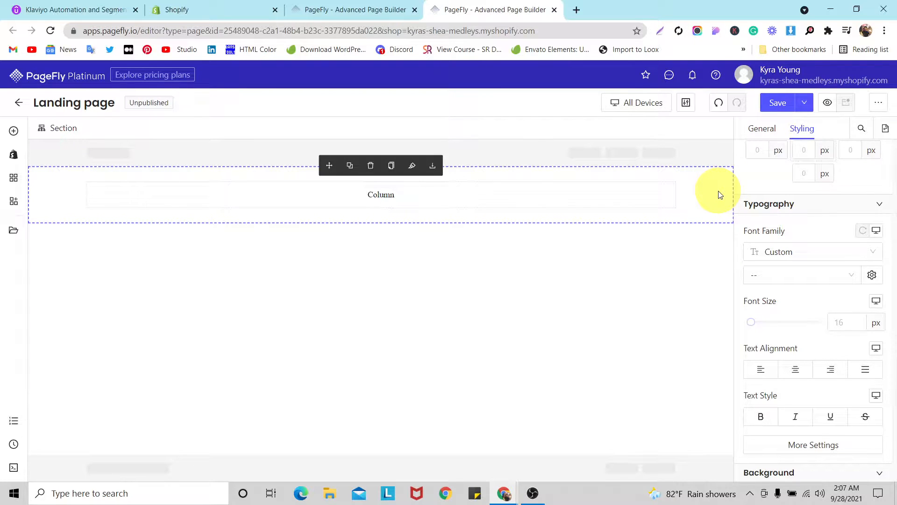
scroll(815, 370, down, 9)
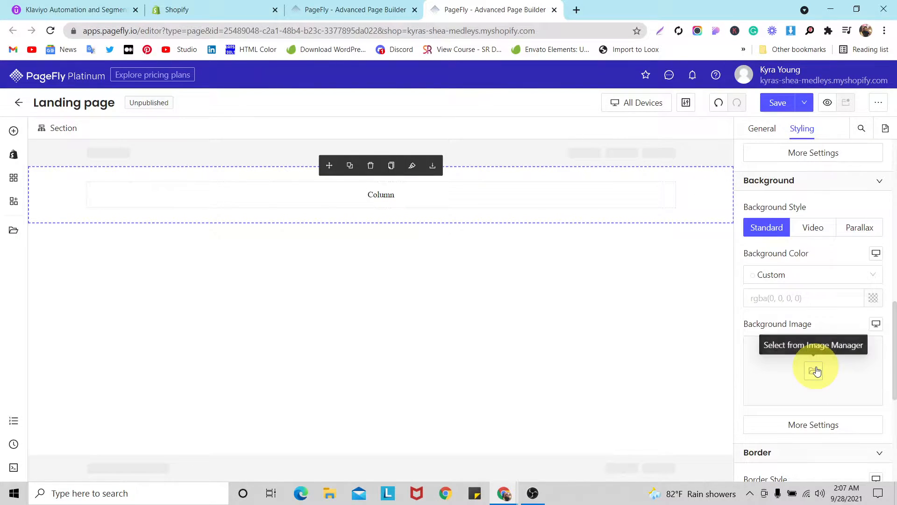
scroll(817, 371, up, 2)
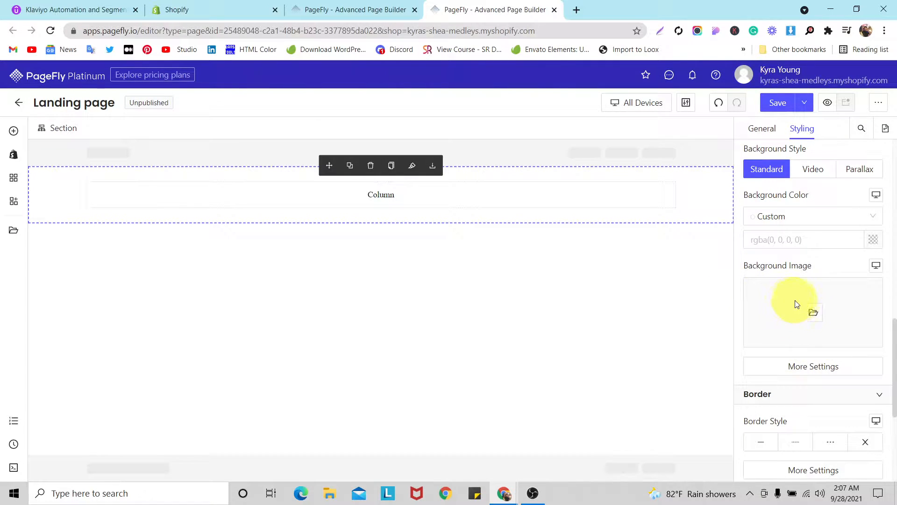
click(811, 312)
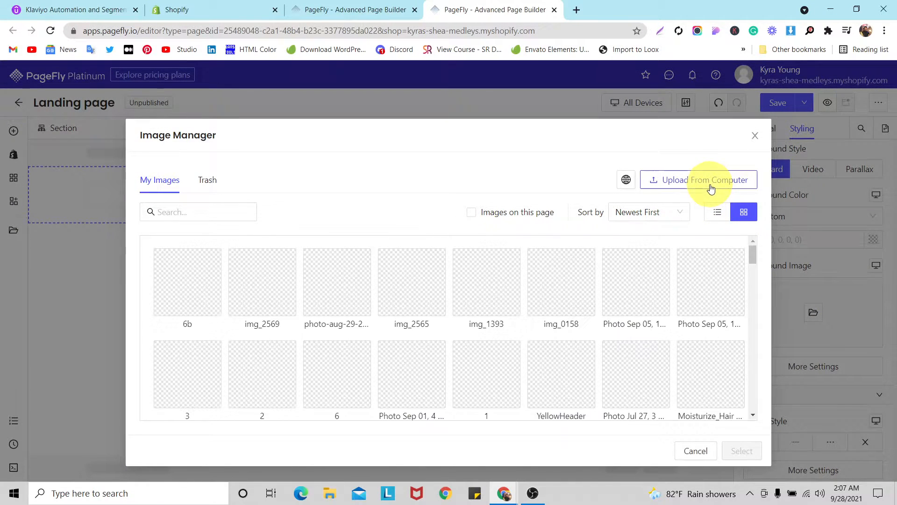
click(710, 184)
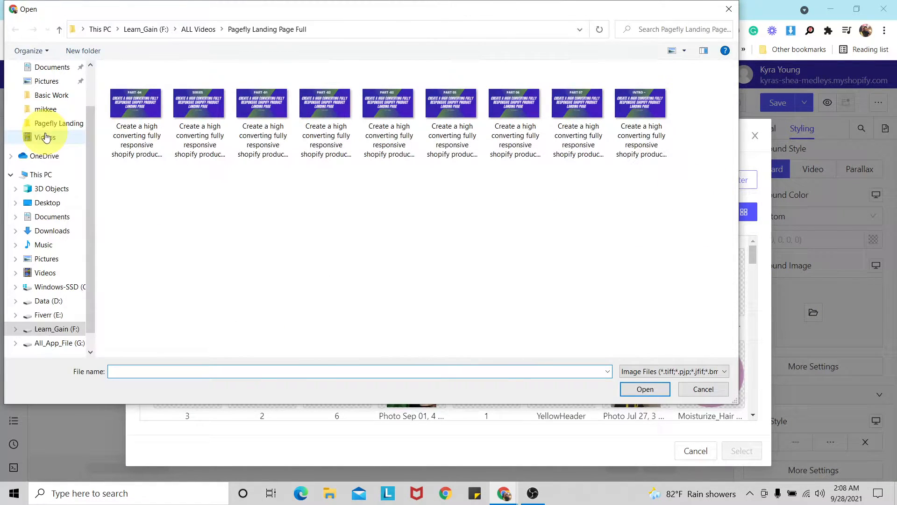
scroll(42, 131, up, 2)
click(40, 108)
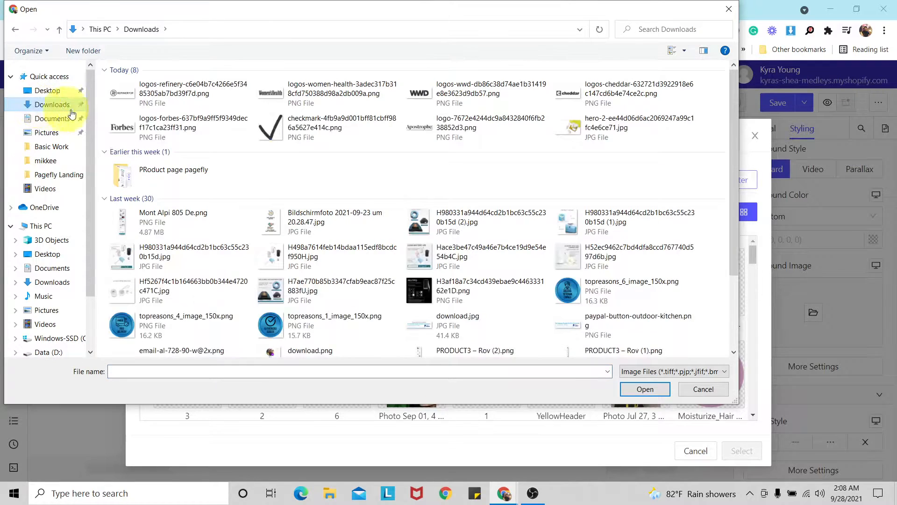
click(575, 127)
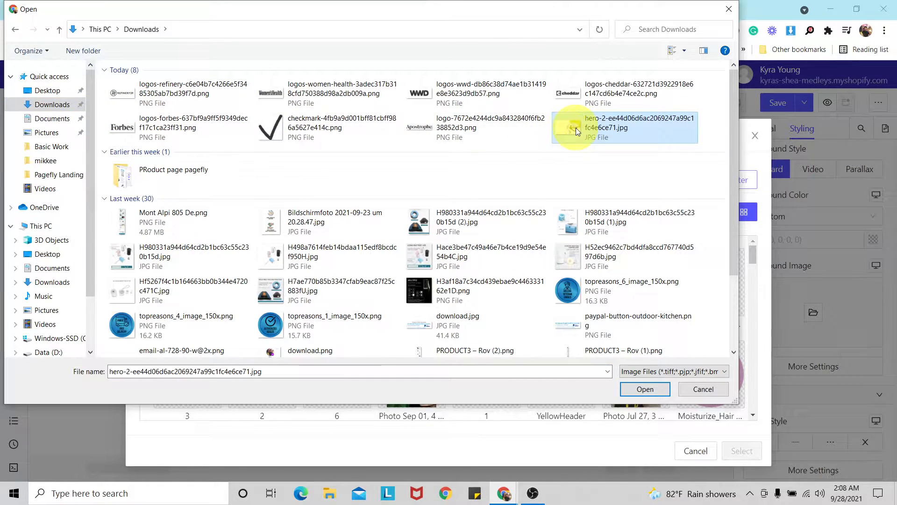
click(645, 390)
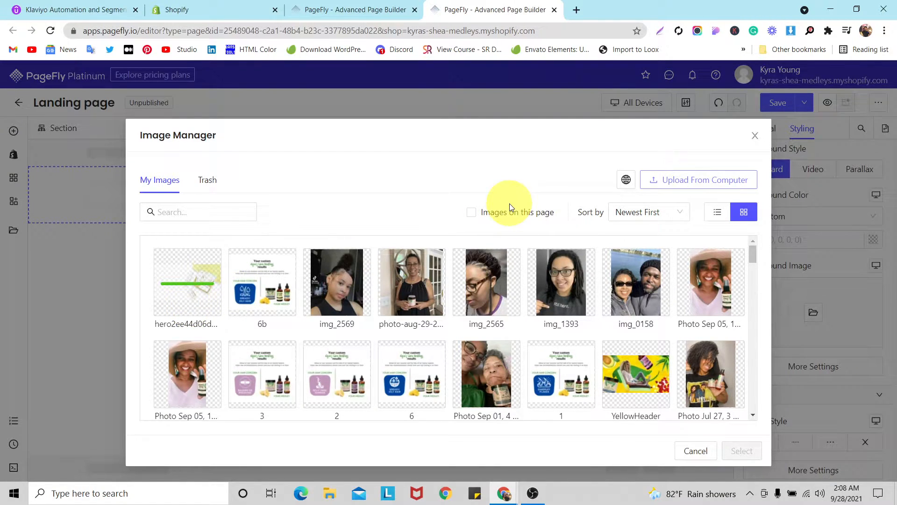
scroll(347, 339, down, 1)
scroll(347, 339, up, 1)
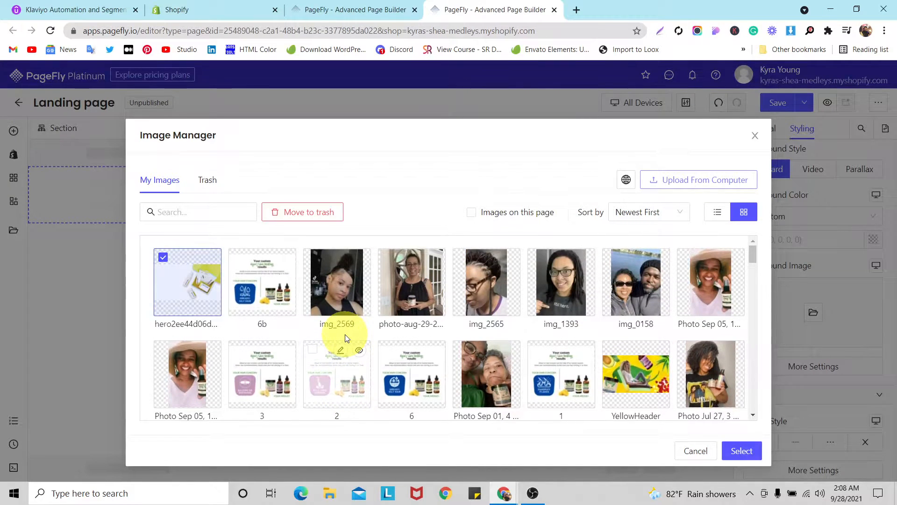
click(746, 452)
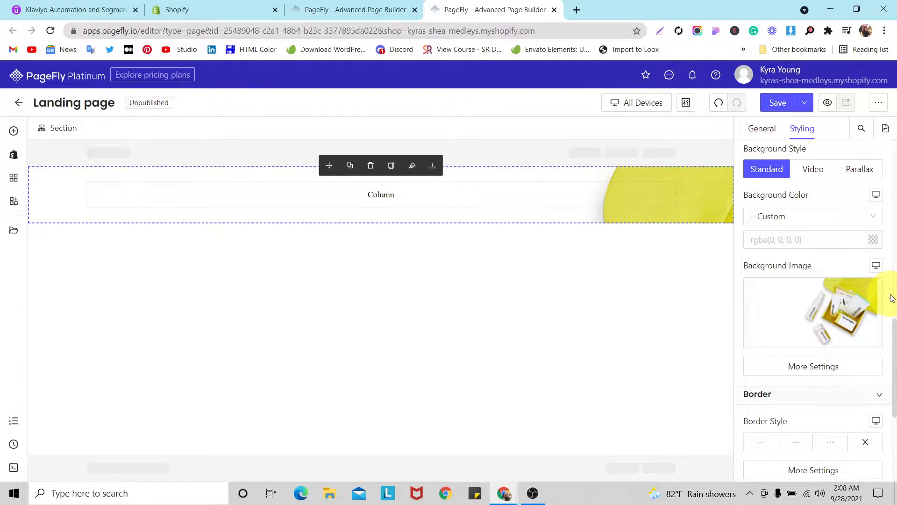
- Set the section's background image to centre position, no repeat and Cover size
scroll(889, 294, down, 4)
scroll(892, 298, up, 1)
scroll(890, 295, up, 1)
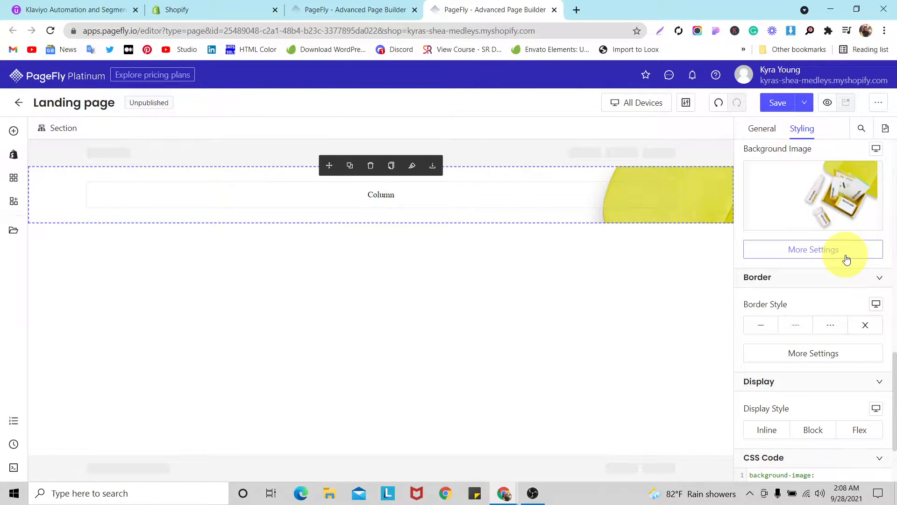
click(847, 259)
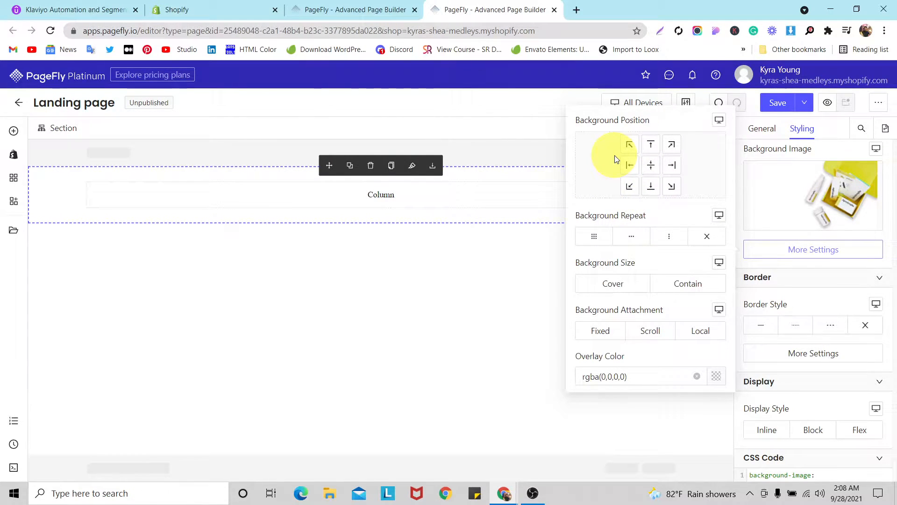
click(654, 168)
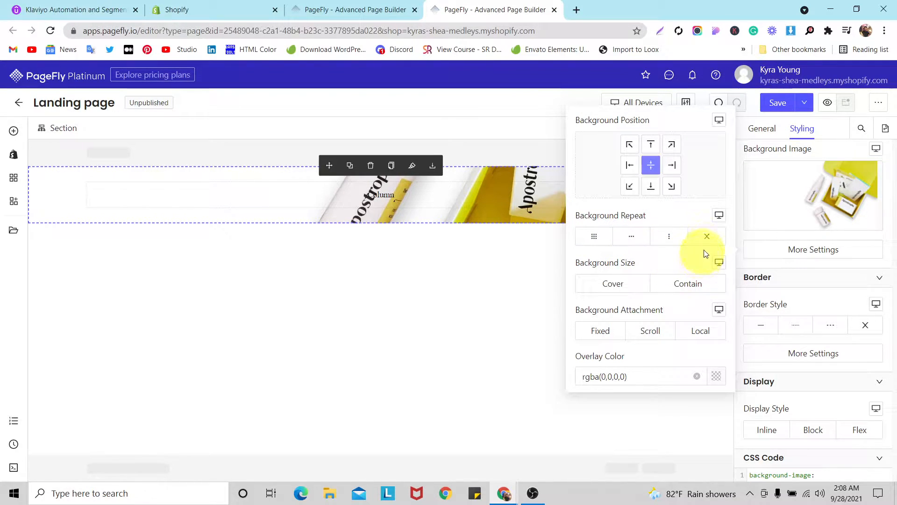
click(713, 237)
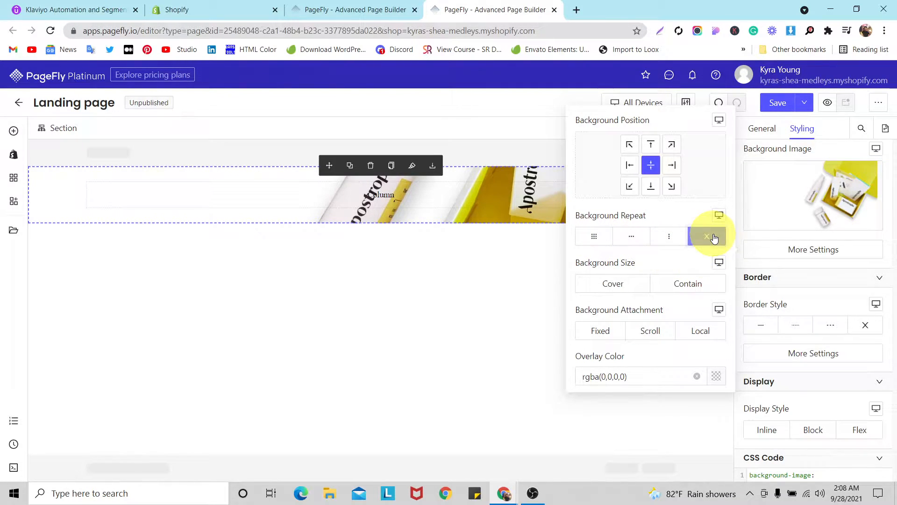
click(614, 286)
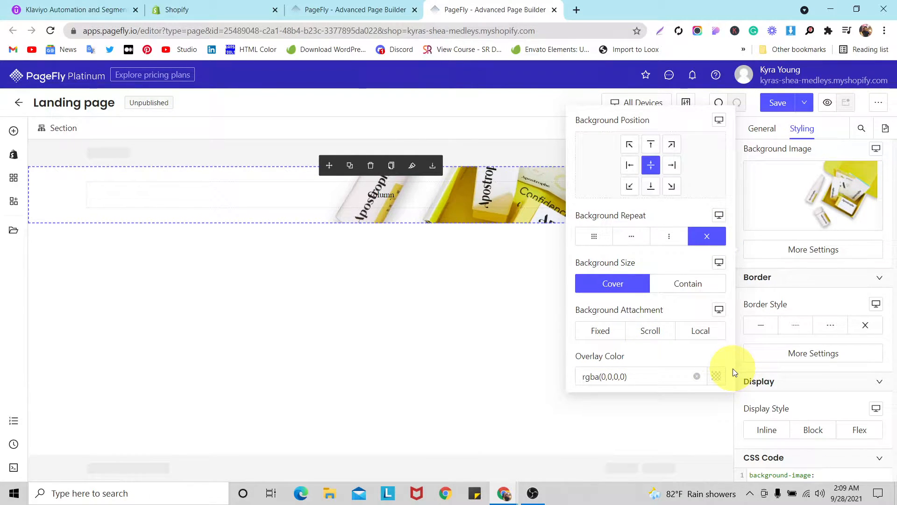
click(362, 286)
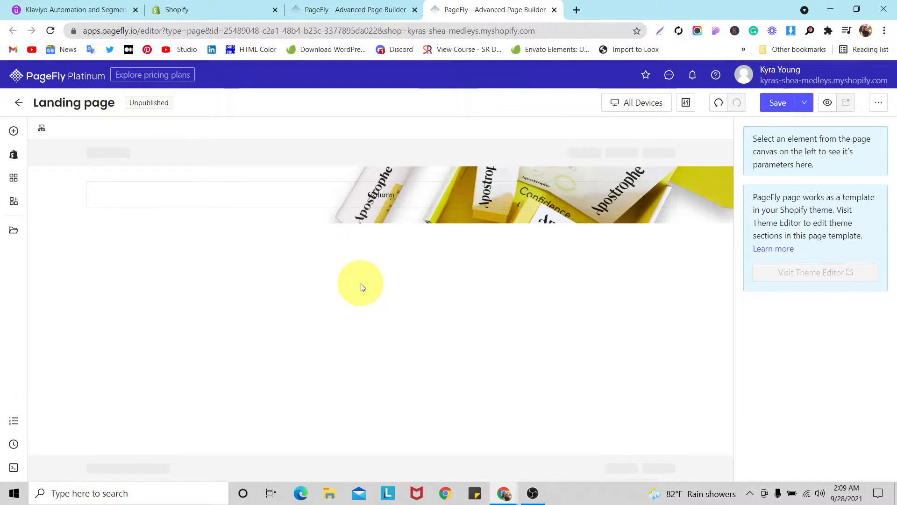
- Add a second column after the existing one in the section's row and place an Image element in the first column
click(52, 192)
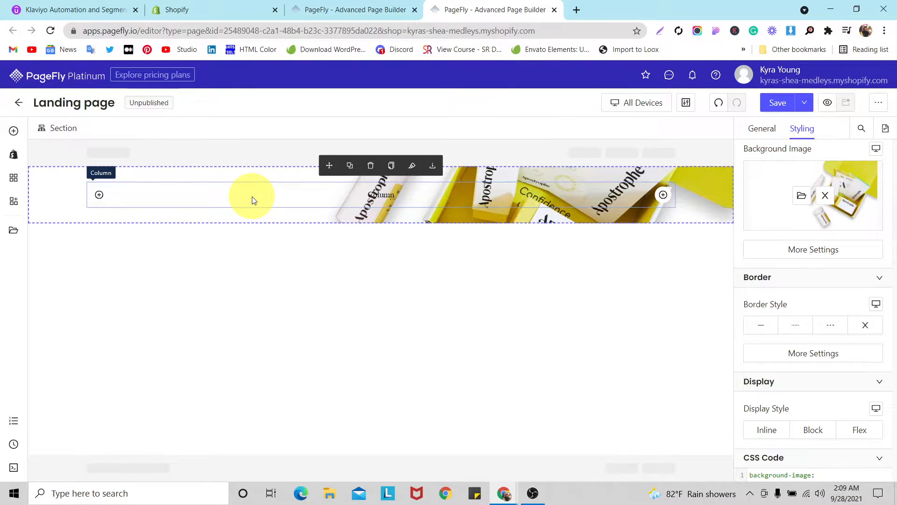
click(662, 195)
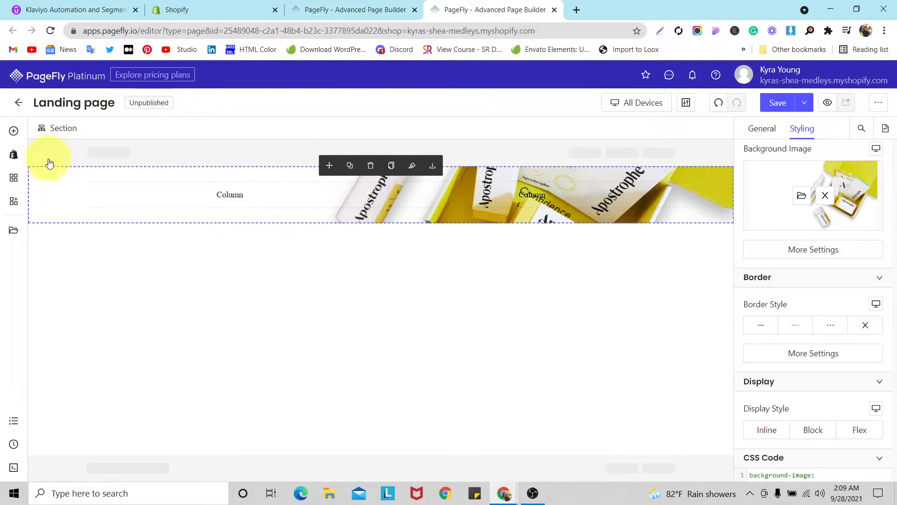
click(13, 133)
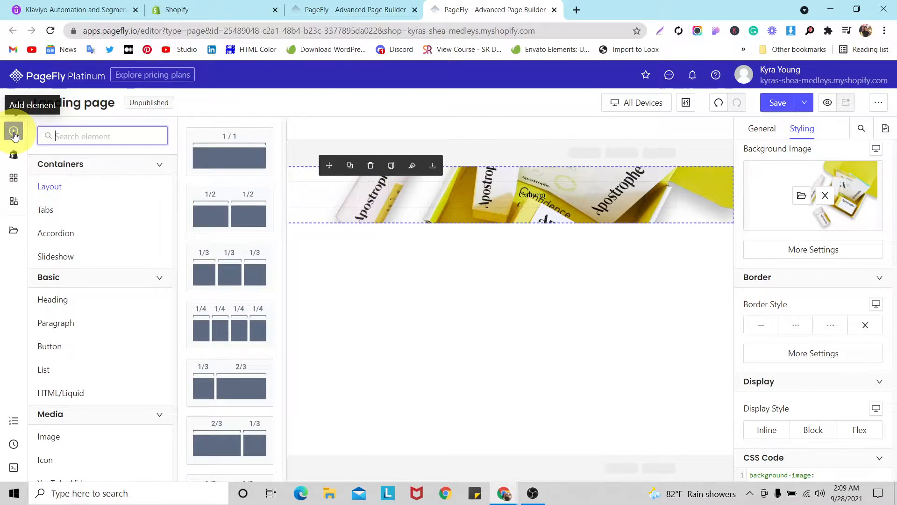
scroll(86, 305, down, 4)
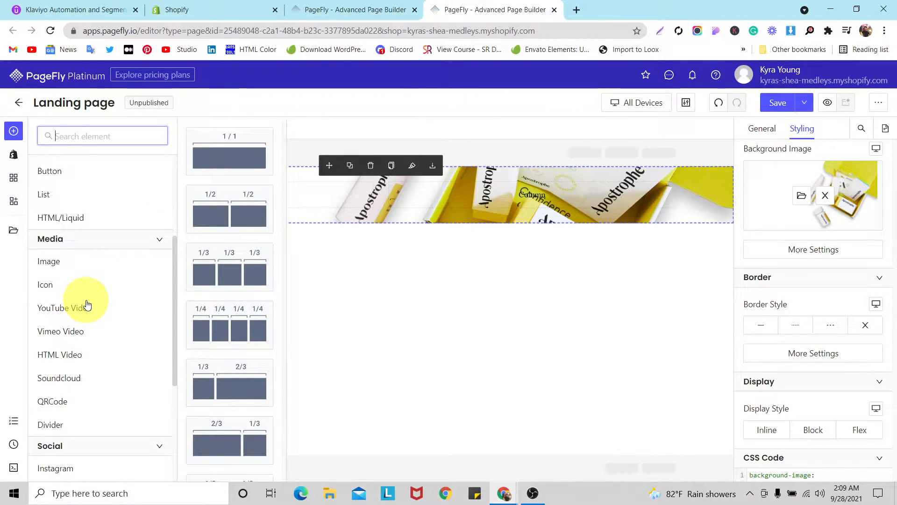
drag(69, 271, 260, 197)
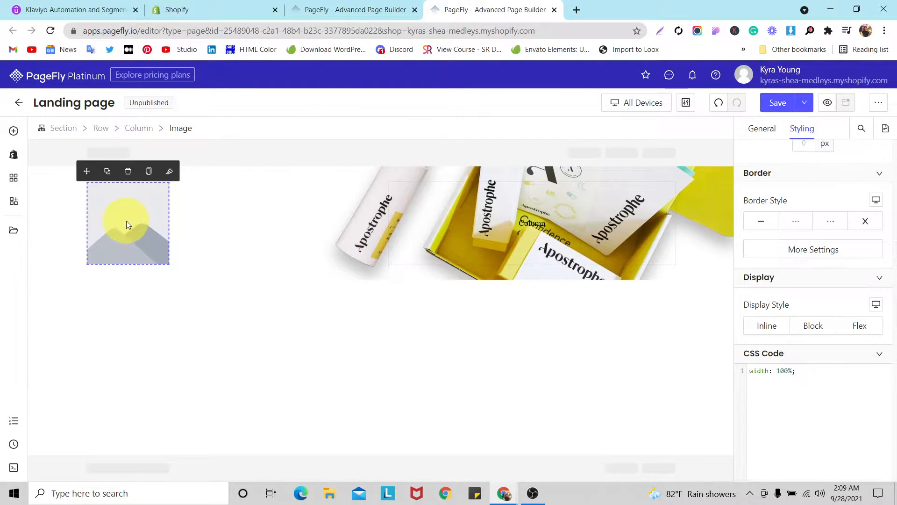
- Upload logo-7672e4244dc9a8432840f6fb238852d3.png from the Downloads folder and use it as the source of the first column's image
click(762, 128)
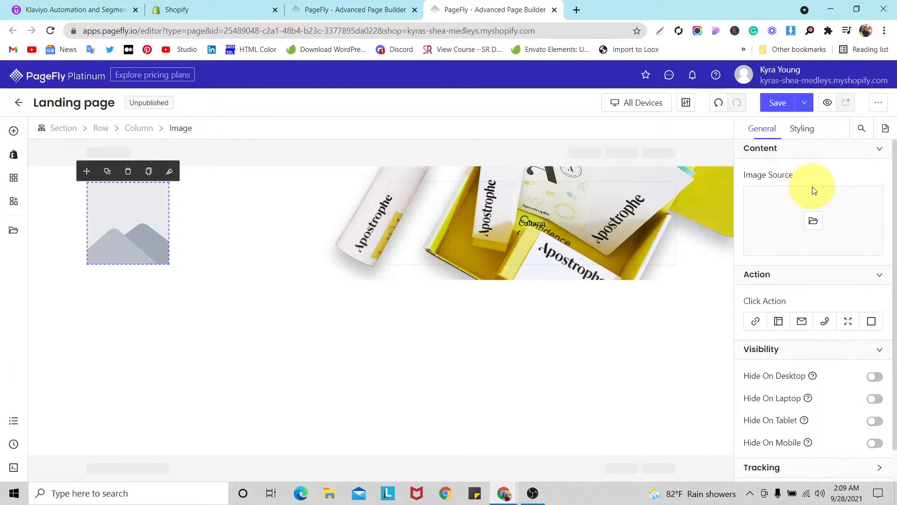
click(814, 221)
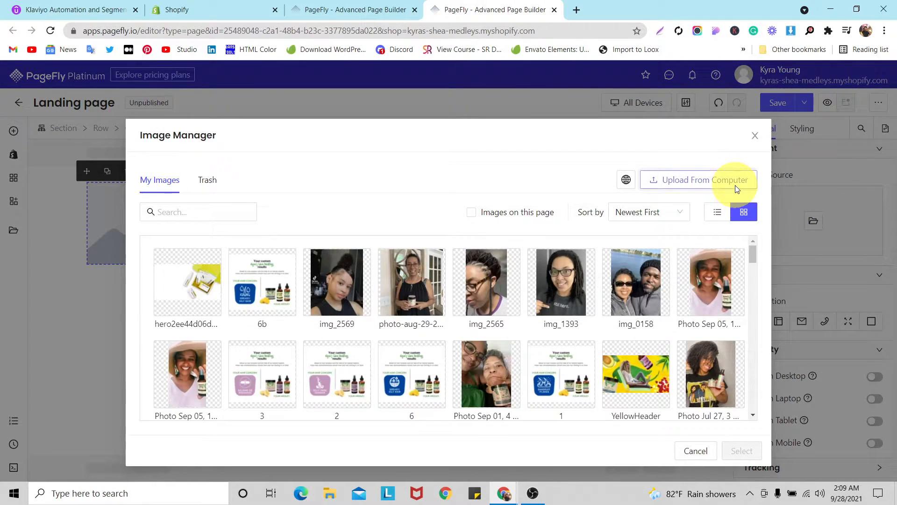
click(736, 185)
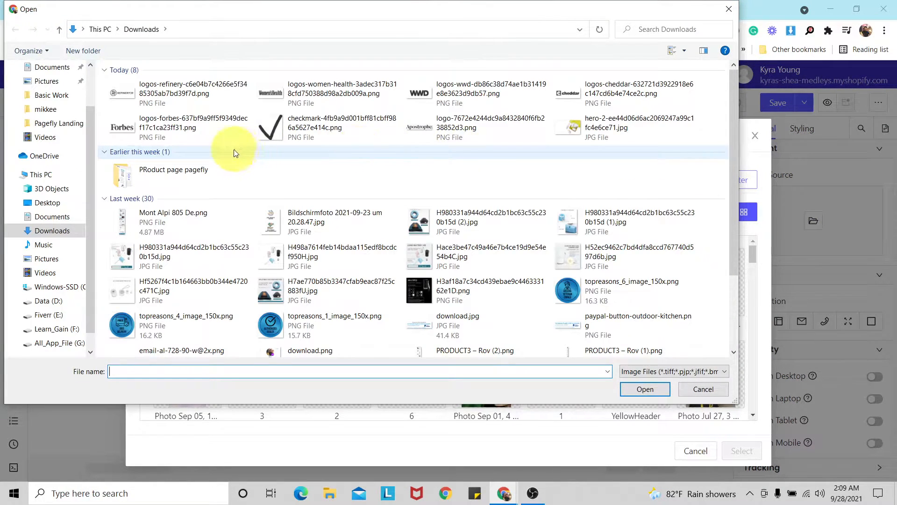
click(580, 132)
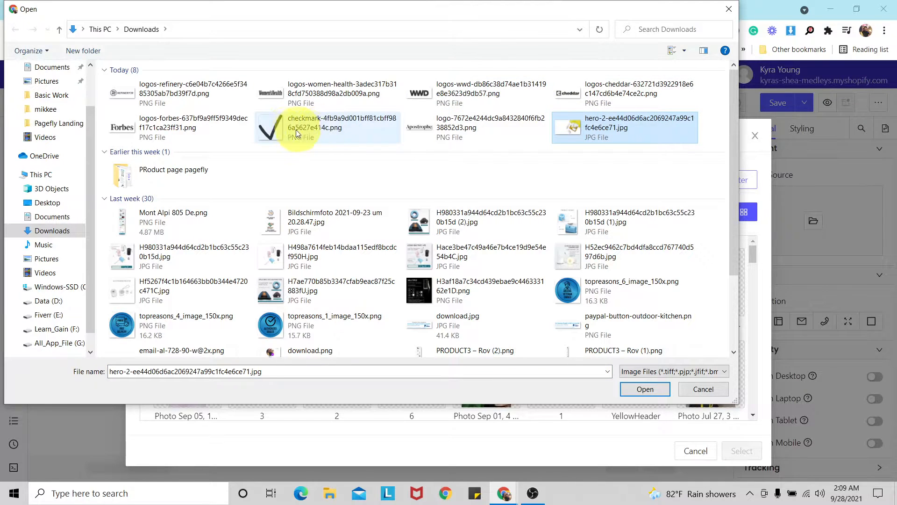
click(431, 135)
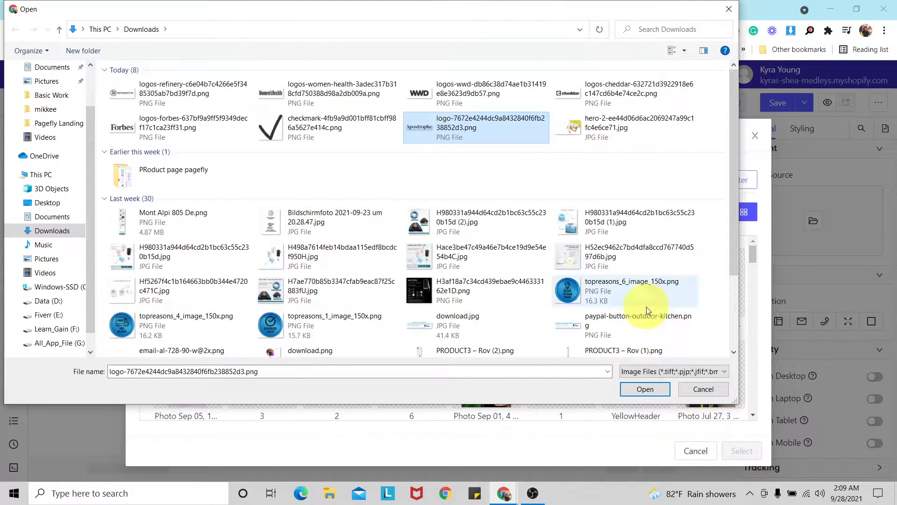
click(642, 393)
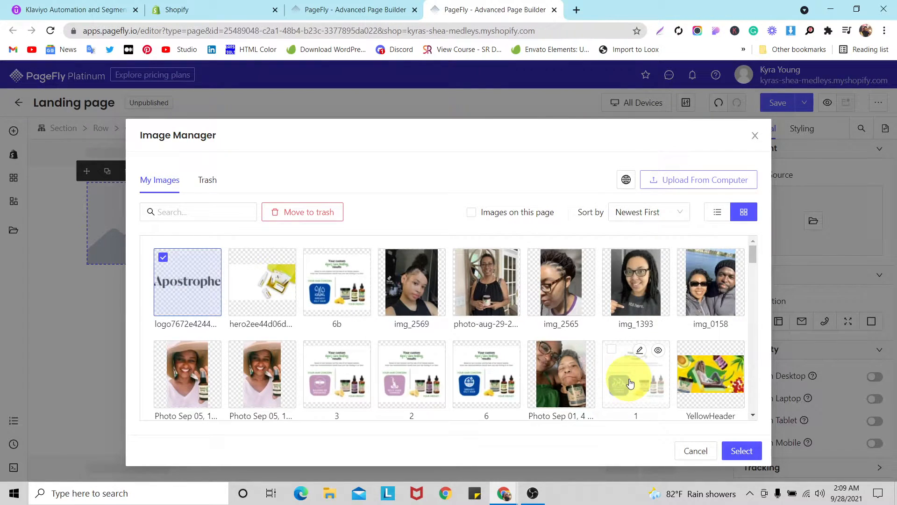
click(742, 451)
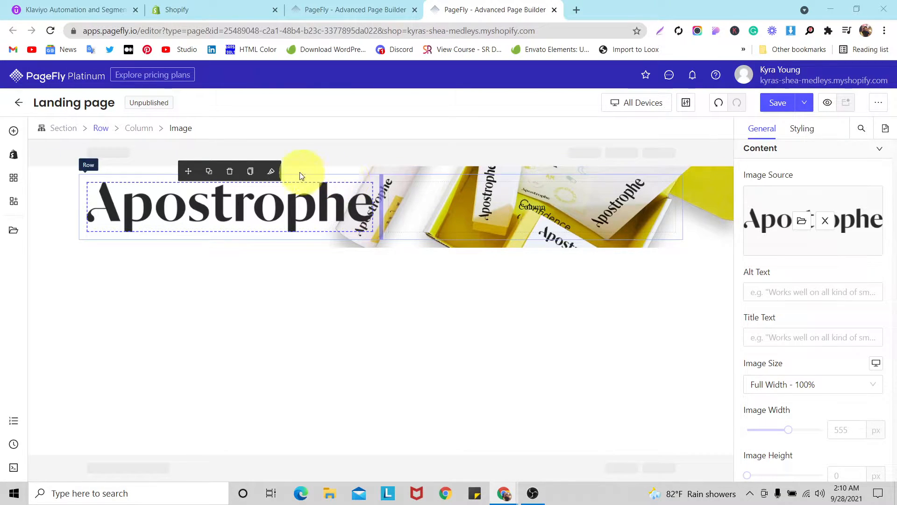
- Resize the Apostrophe logo image to a width of 170 px and a height of 30 px
click(240, 212)
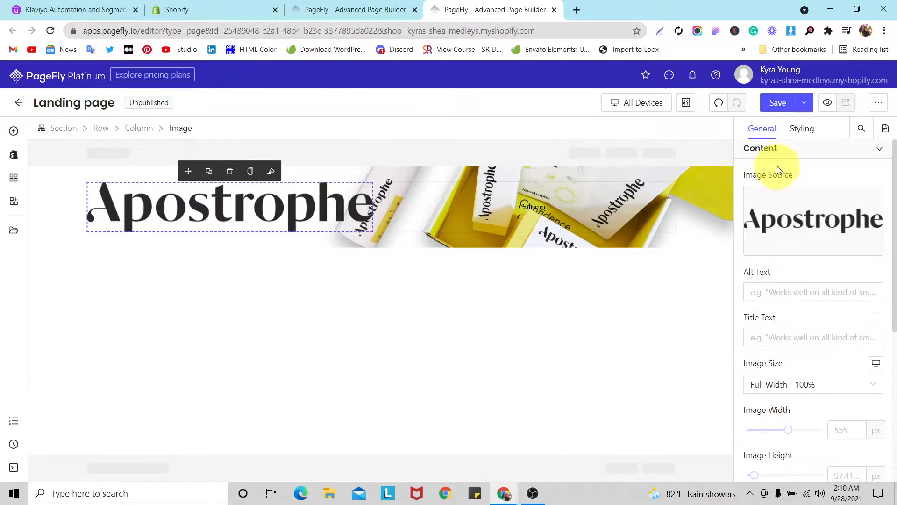
scroll(790, 196, down, 4)
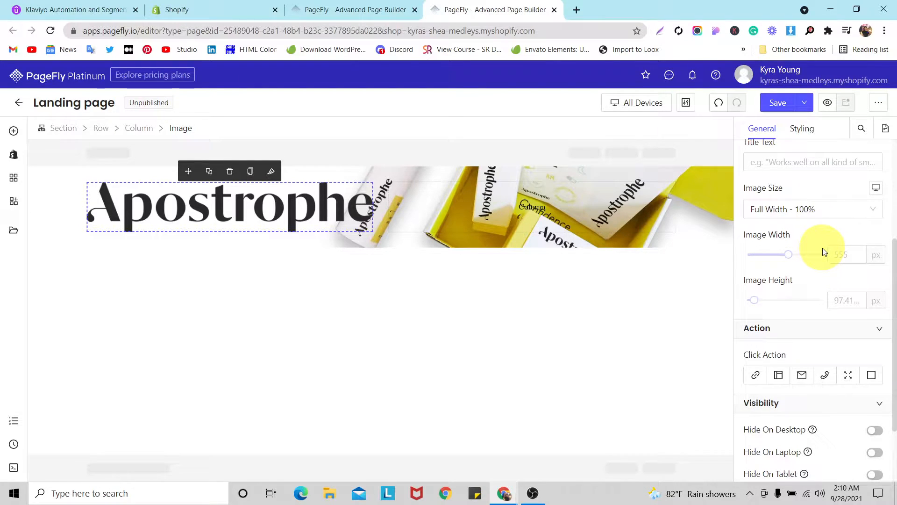
click(836, 258)
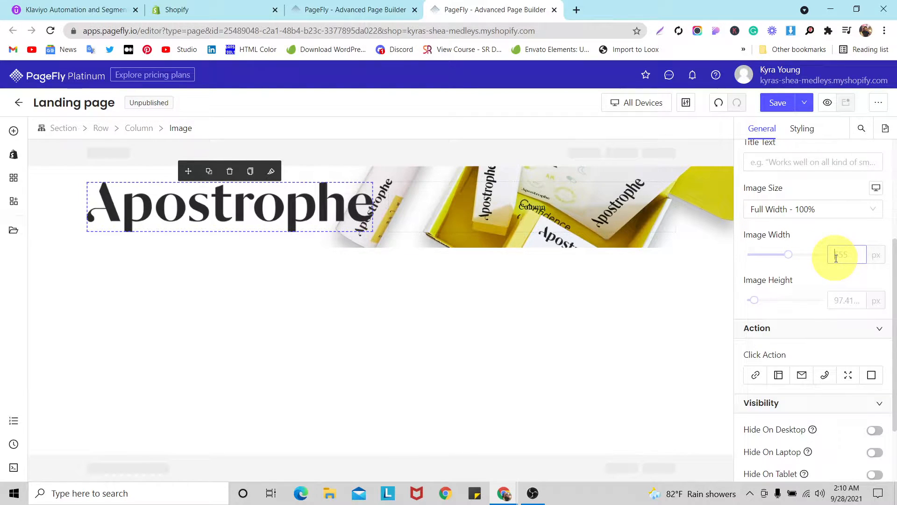
text(170)
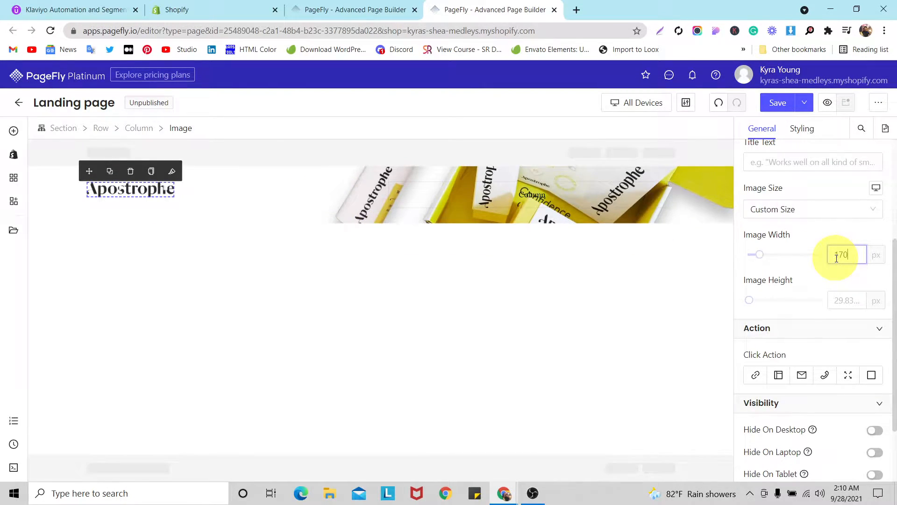
click(845, 295)
text(30)
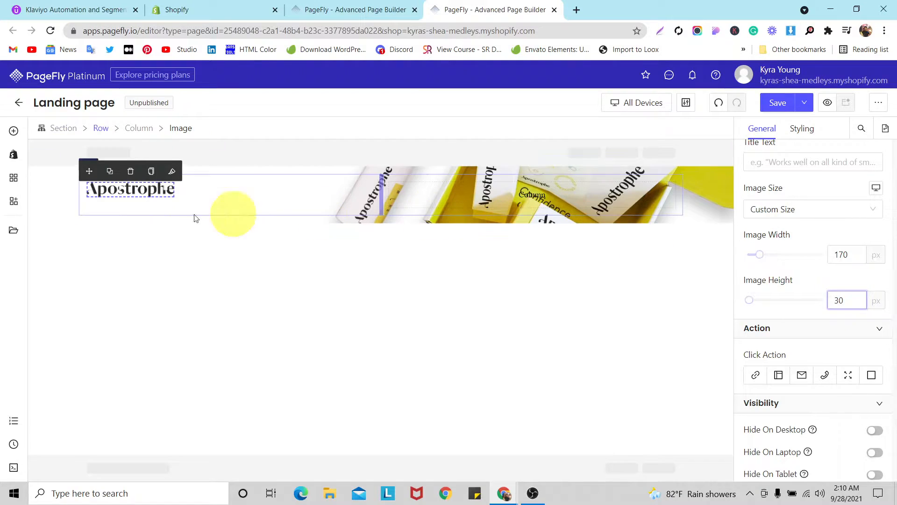
- Set the content position of the hero section's row to the centre, both horizontally and vertically
click(53, 201)
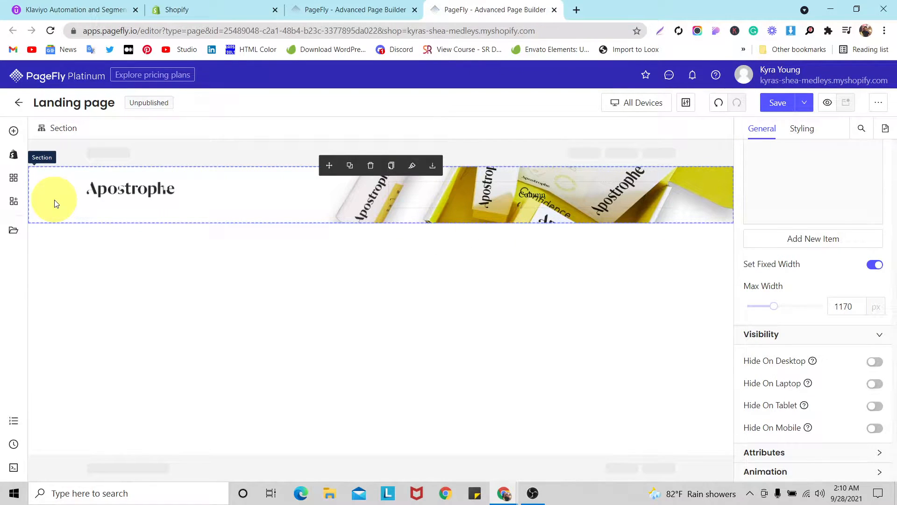
scroll(797, 220, up, 3)
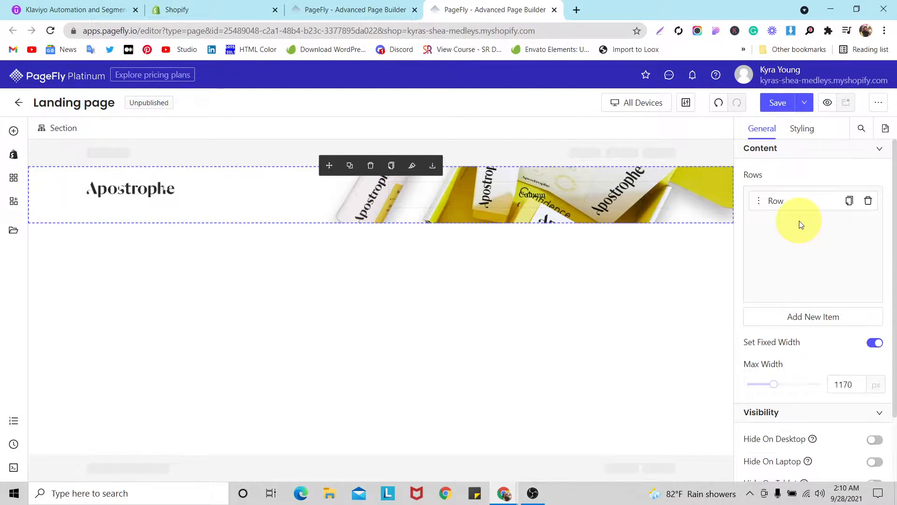
scroll(814, 231, down, 2)
scroll(823, 238, up, 2)
click(863, 155)
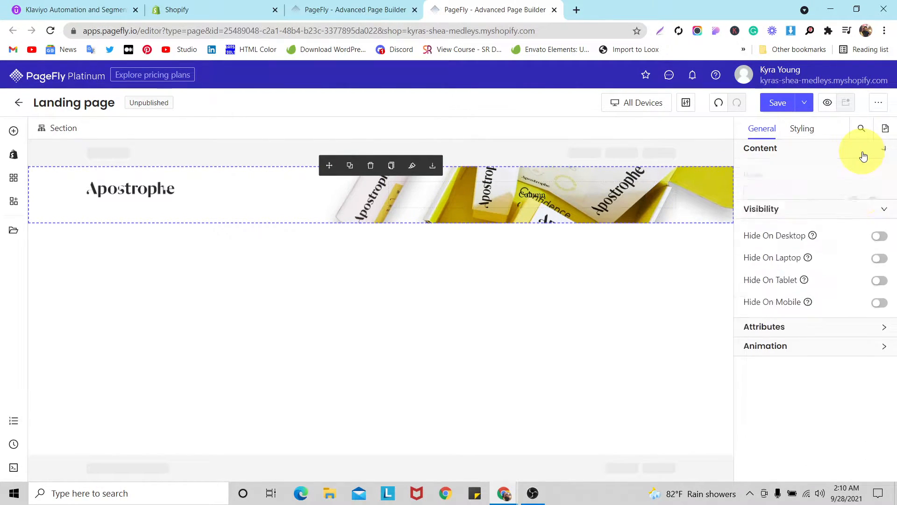
click(862, 153)
click(140, 177)
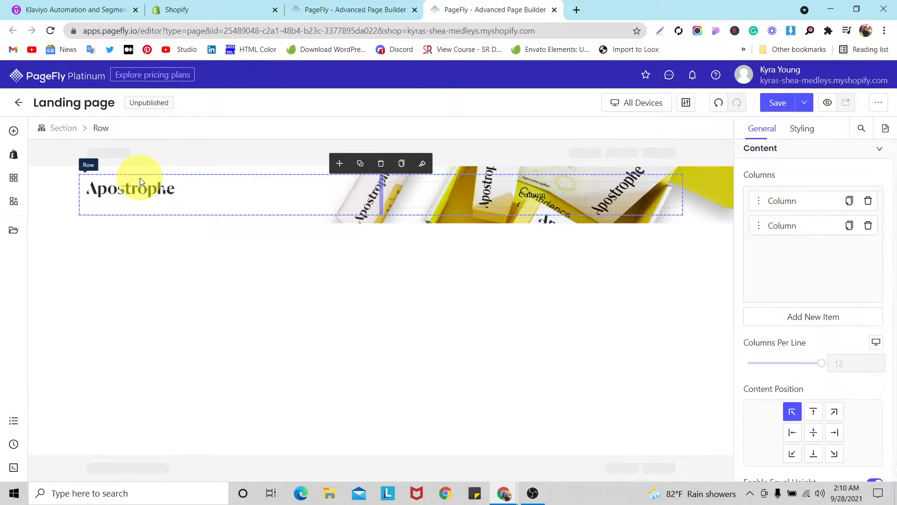
scroll(818, 322, down, 3)
click(815, 316)
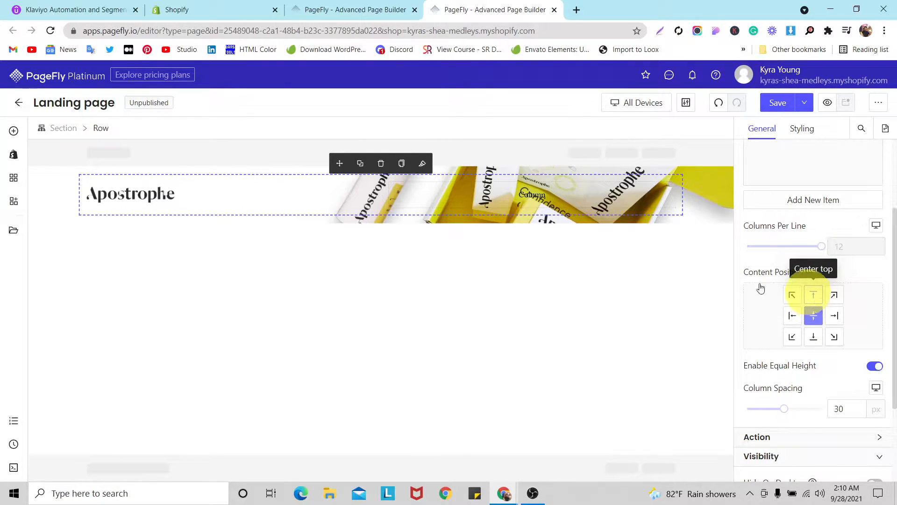
- Add a Heading element below the logo in the hero section's first column
click(68, 199)
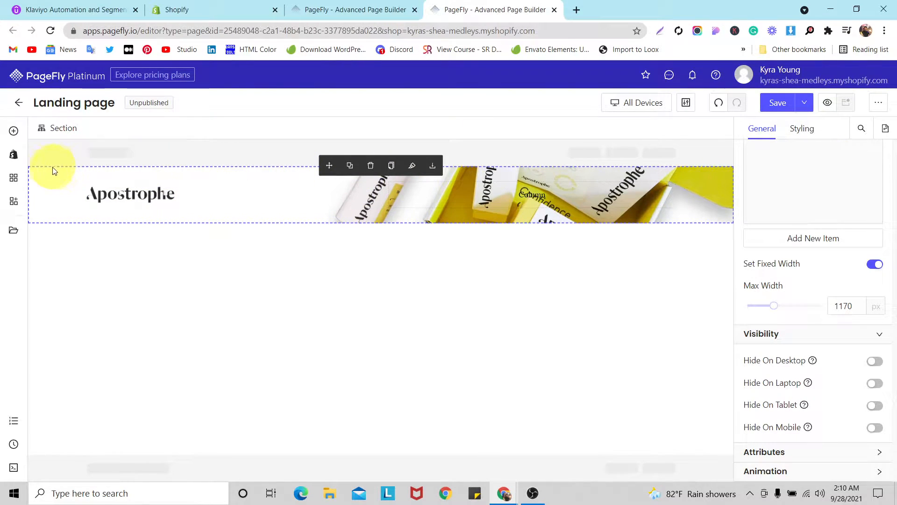
click(14, 131)
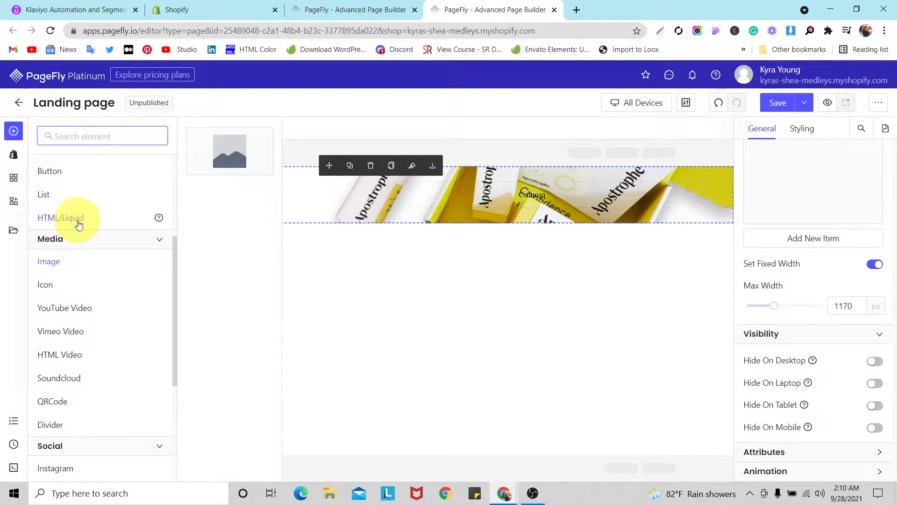
scroll(80, 219, up, 3)
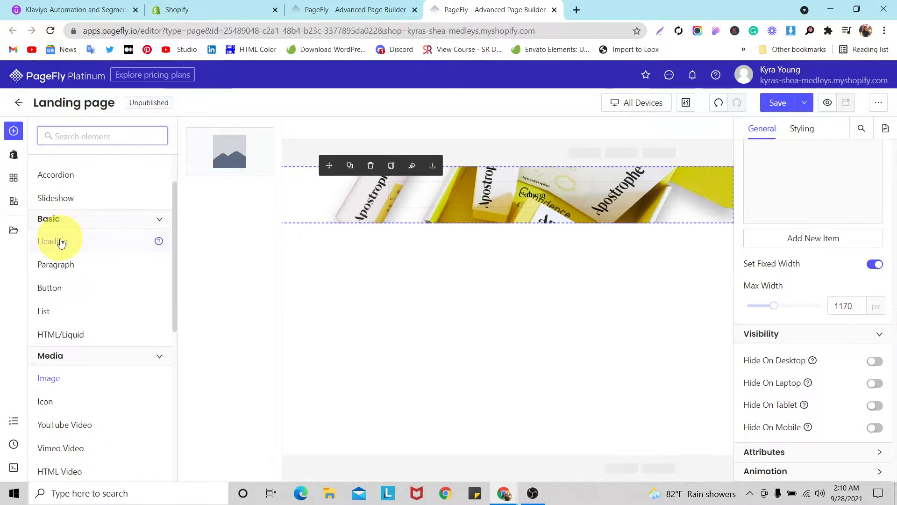
mouse_move(59, 241)
drag(254, 148, 160, 198)
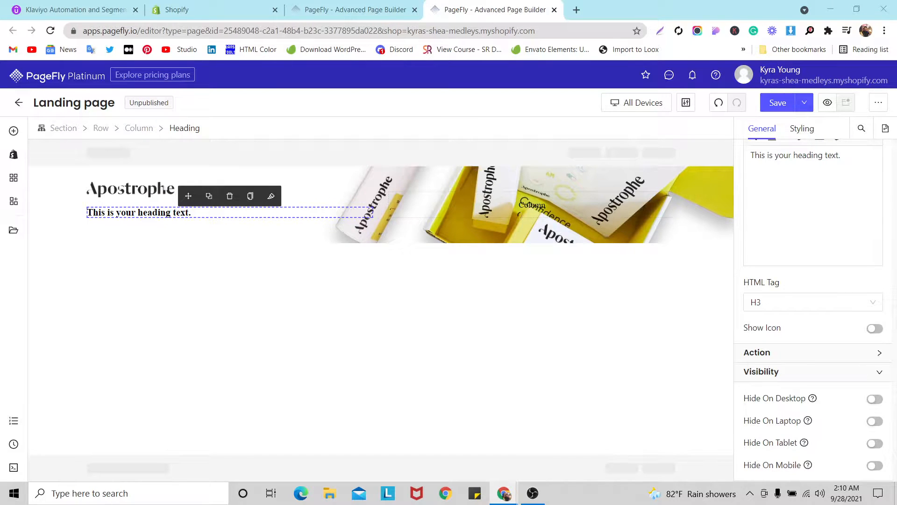
- Replace the heading's placeholder text with "Additional $10 off"
click(170, 217)
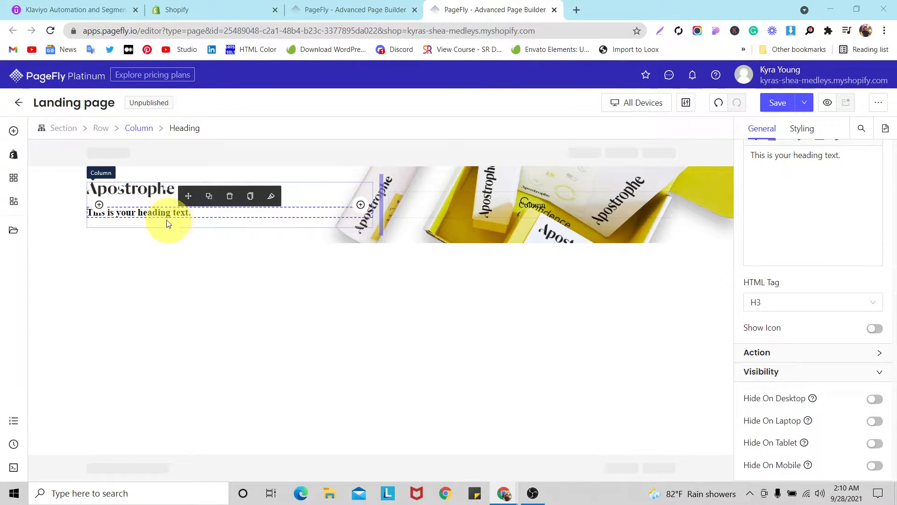
triple_click(158, 214)
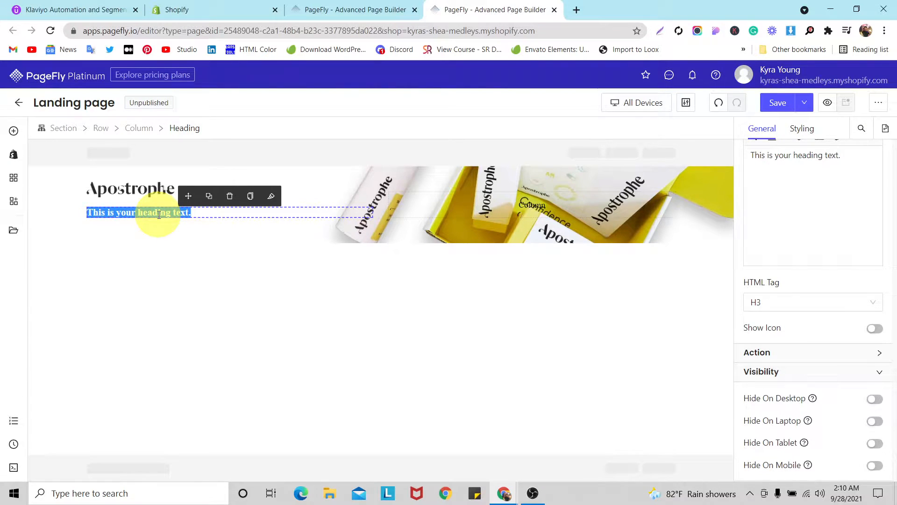
text(Additional $10 off)
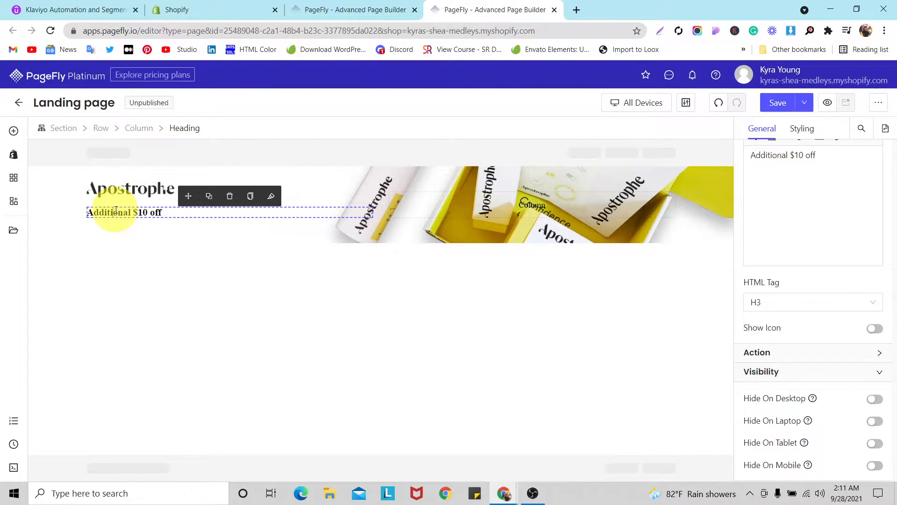
- Set the font family of the "Additional $10 off" heading to Poppins
click(801, 131)
scroll(847, 243, down, 3)
scroll(847, 243, up, 2)
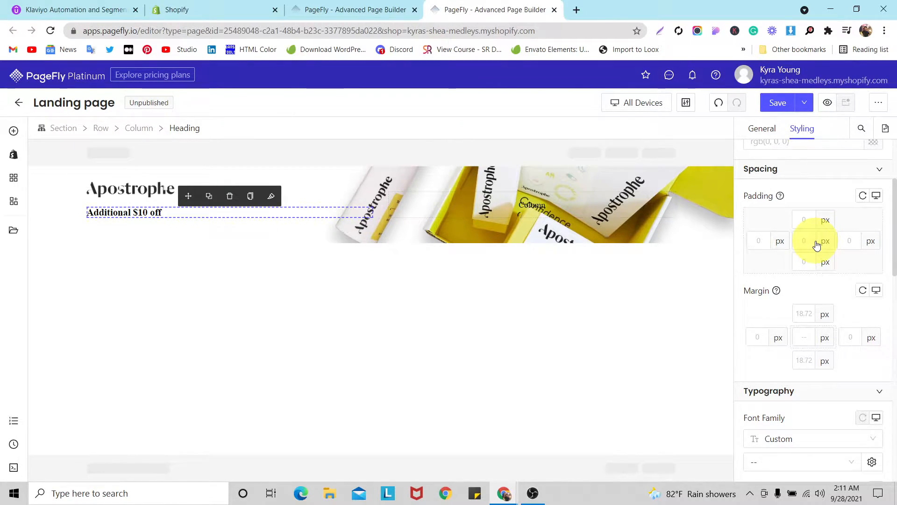
click(137, 212)
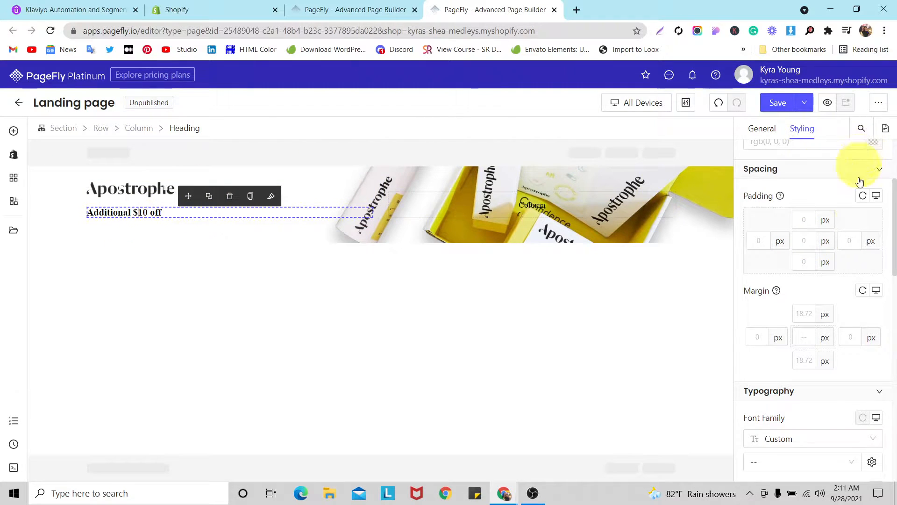
scroll(859, 187, up, 3)
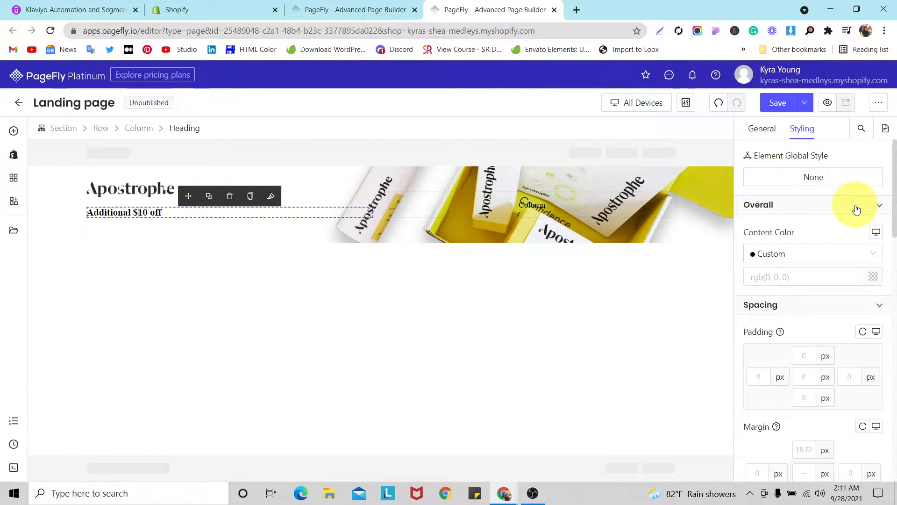
scroll(846, 210, down, 1)
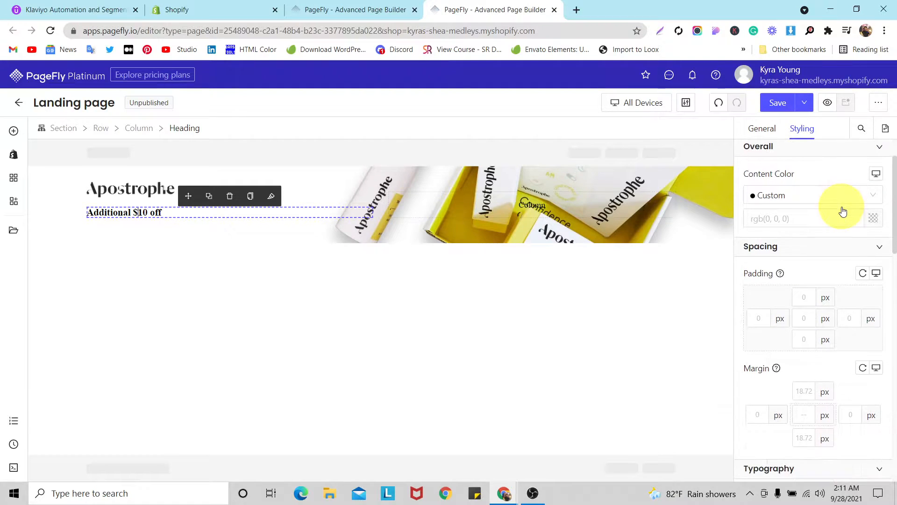
scroll(848, 213, down, 5)
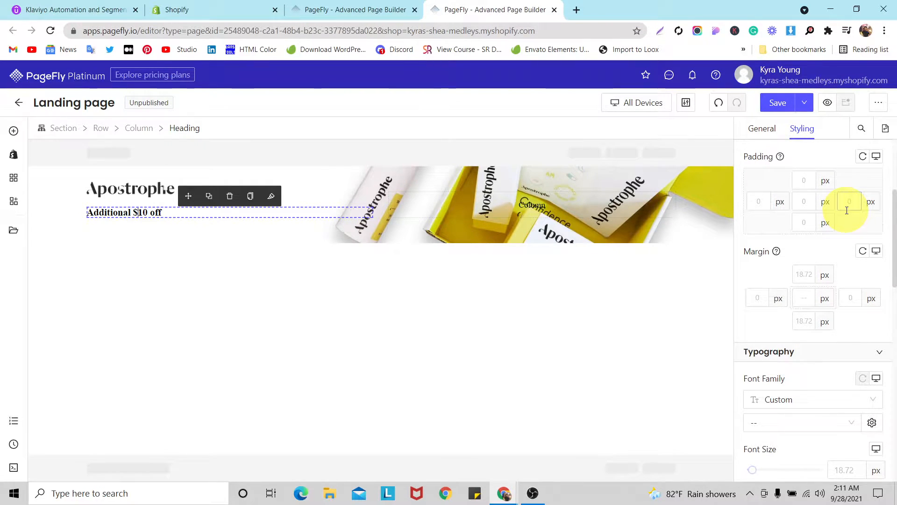
scroll(847, 210, down, 4)
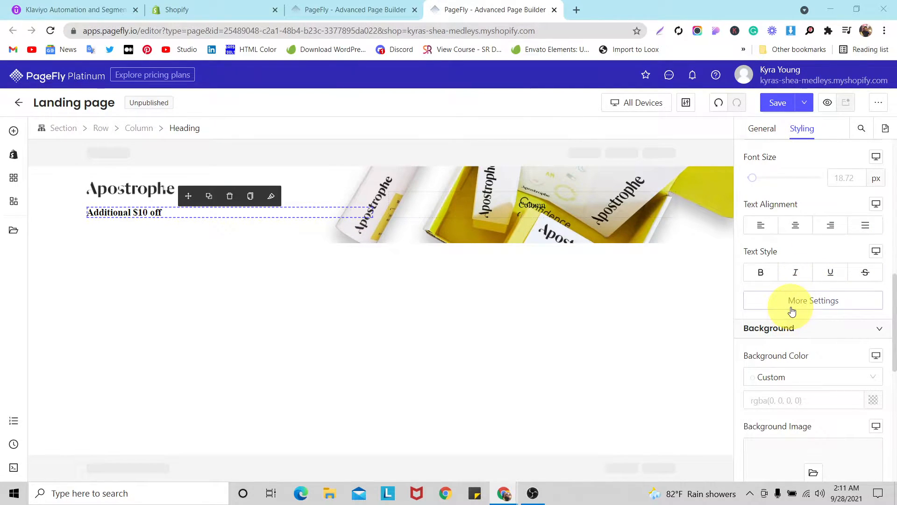
scroll(795, 308, down, 2)
scroll(790, 299, down, 6)
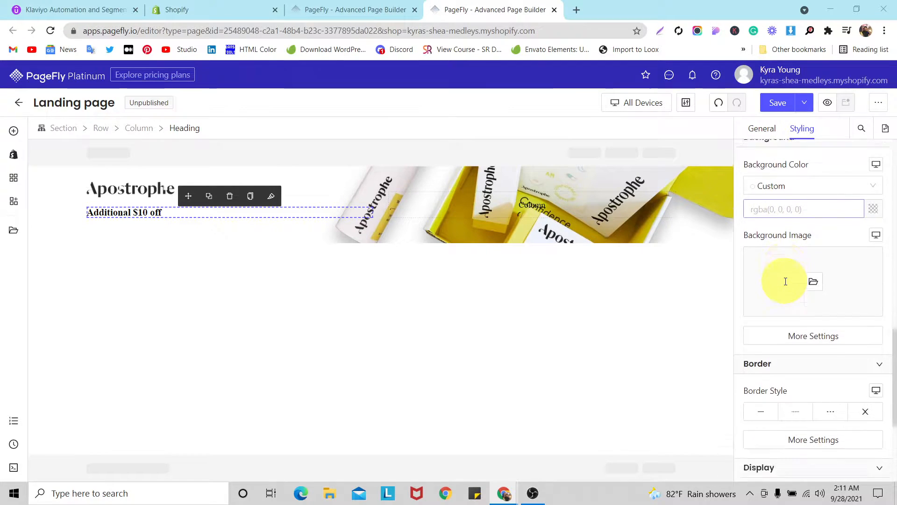
scroll(785, 281, up, 10)
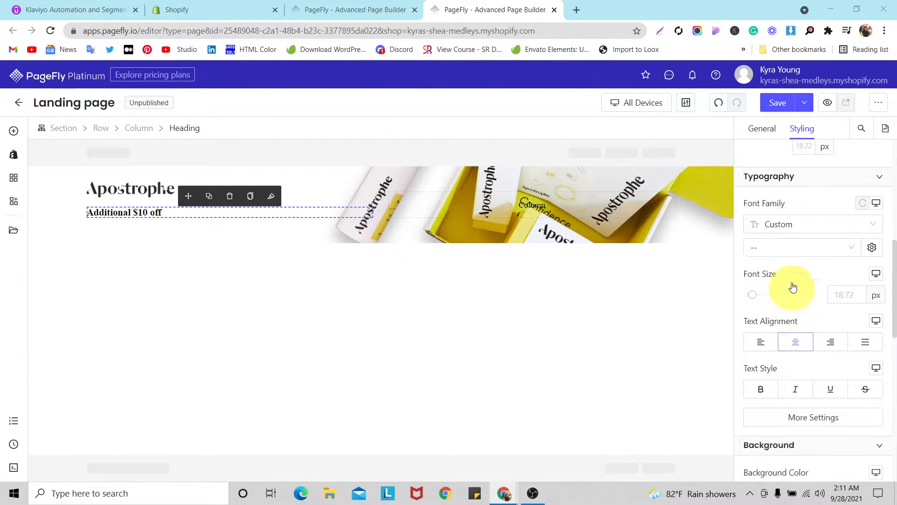
click(788, 258)
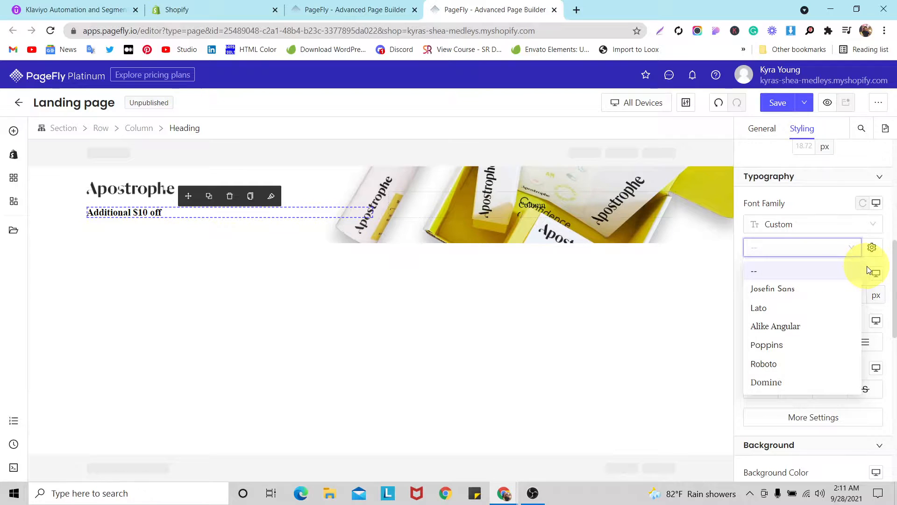
click(789, 344)
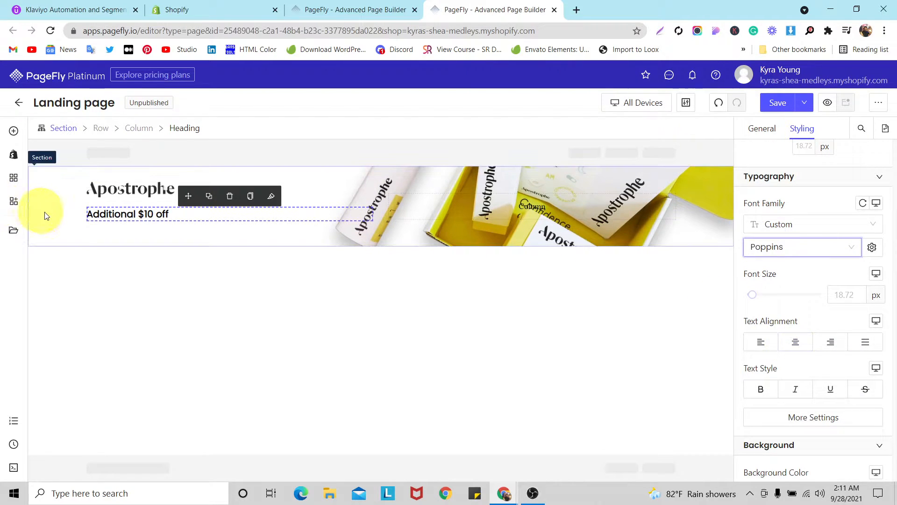
- Open the live online store from the Shopify admin and inspect the typeface of the "Need a little direction?" heading
click(198, 18)
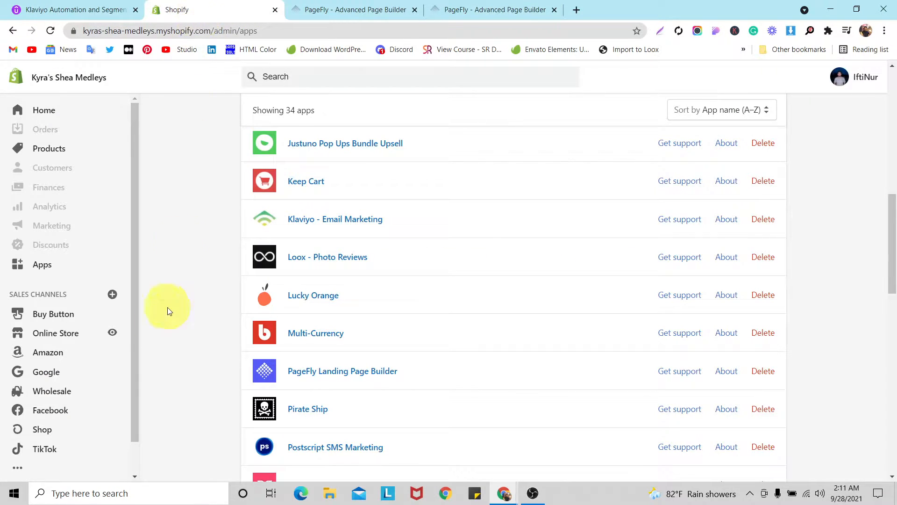
click(112, 334)
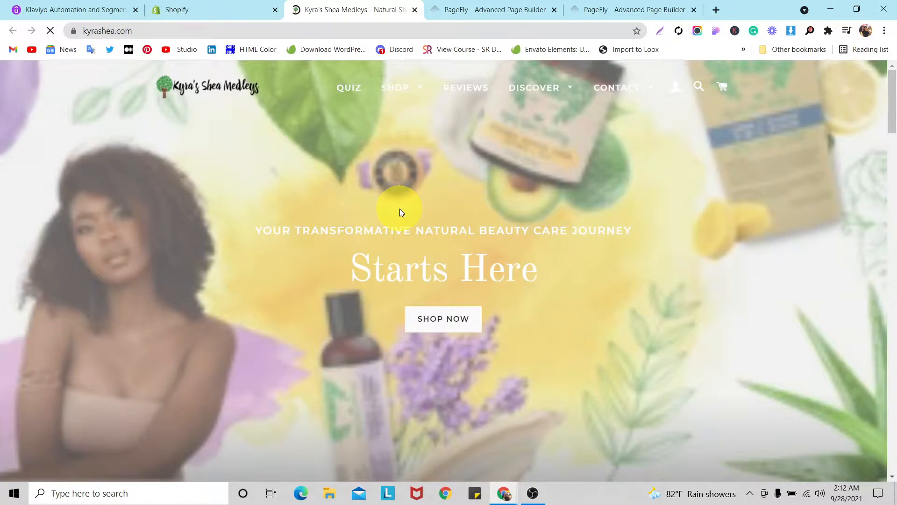
scroll(399, 209, down, 6)
scroll(630, 175, down, 5)
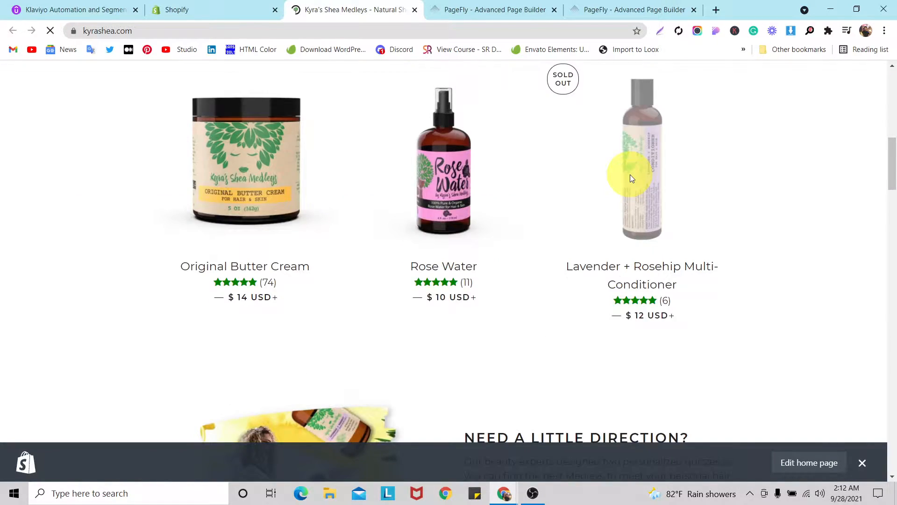
scroll(630, 178, down, 6)
scroll(630, 179, down, 3)
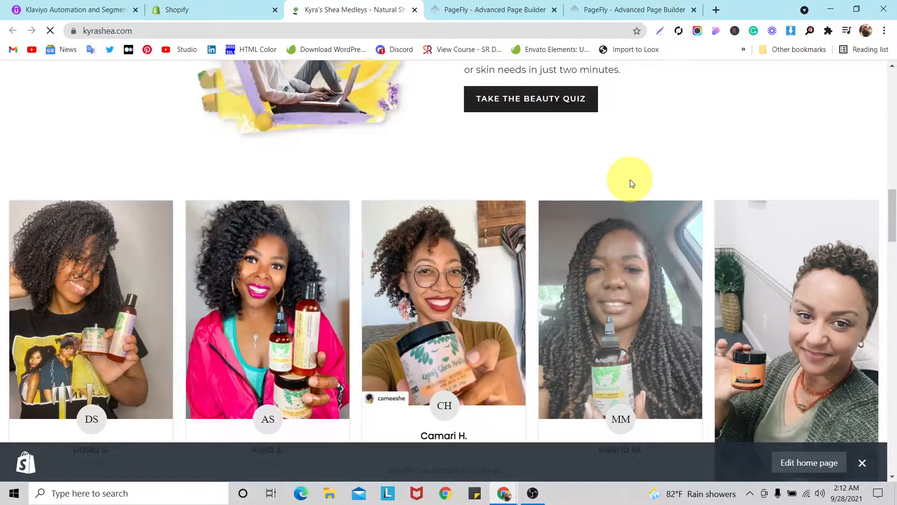
scroll(630, 183, up, 5)
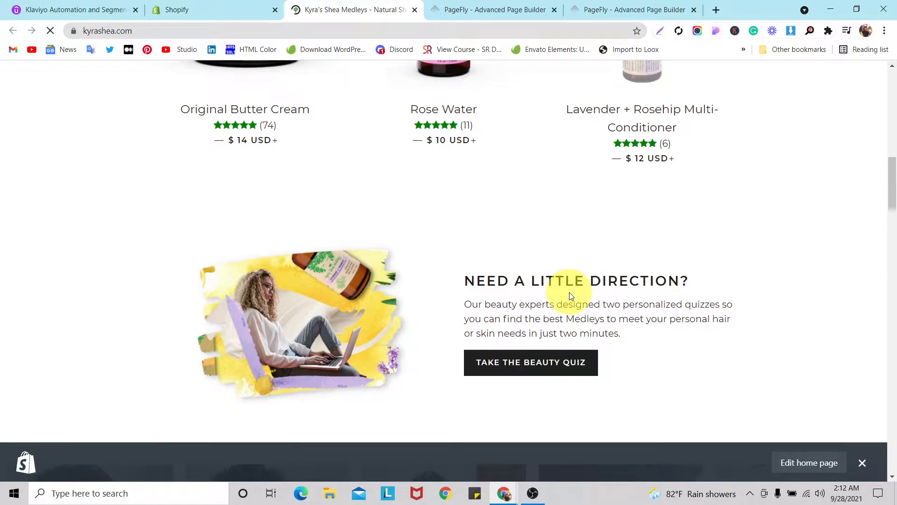
click(565, 282)
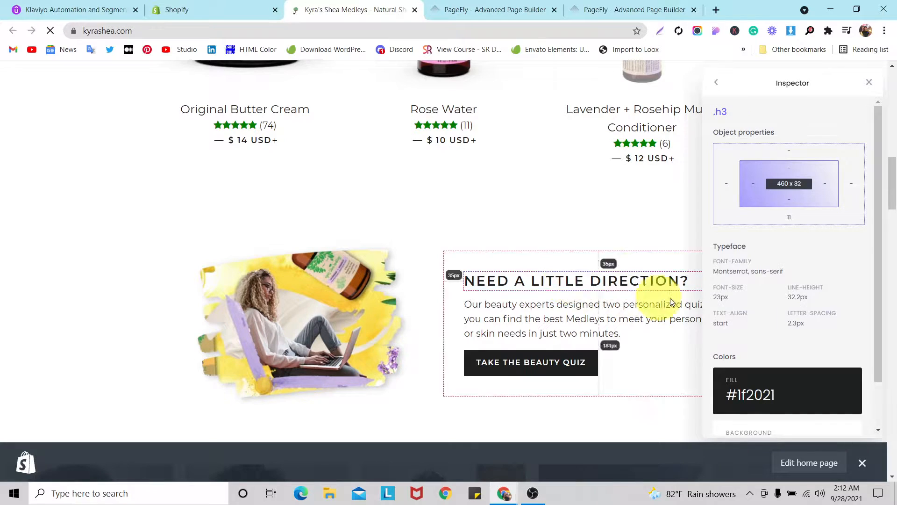
- Inspect the typeface of the store's "Starts Here" hero title
scroll(593, 216, up, 8)
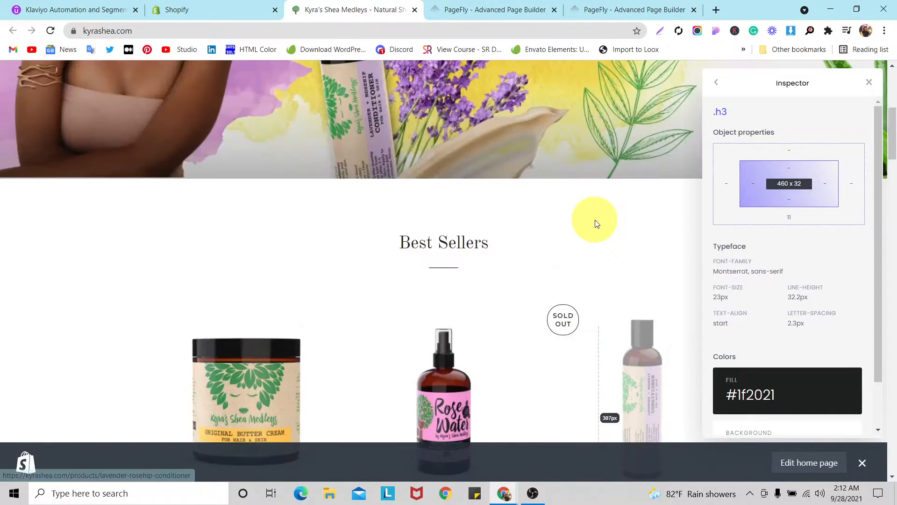
scroll(531, 260, up, 3)
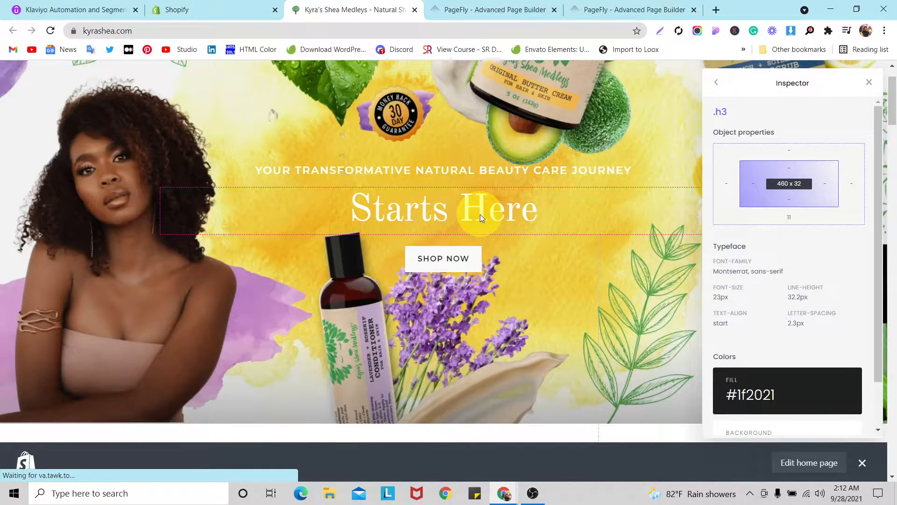
click(478, 209)
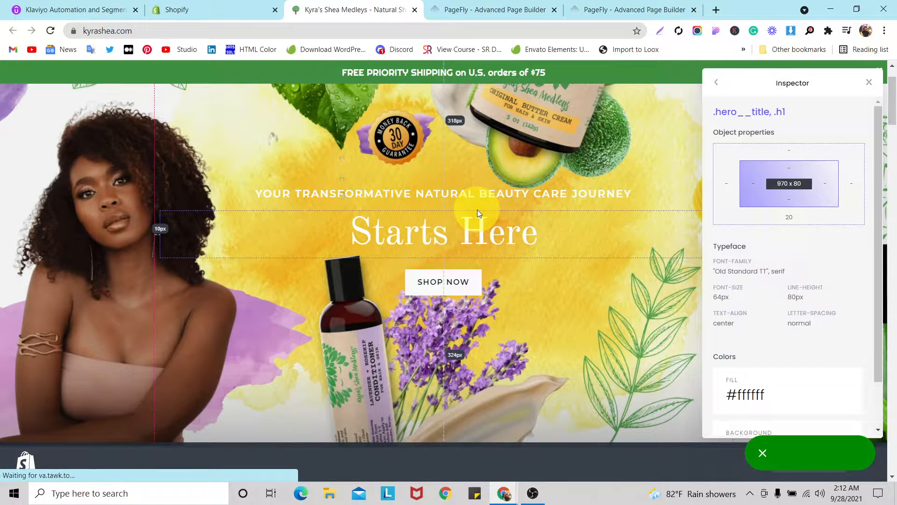
- Preview the "Hair Quiz Results - HEALTHYHAIRG (copy)" page from PageFly and inspect the fonts of its green banner heading and discount text
click(532, 8)
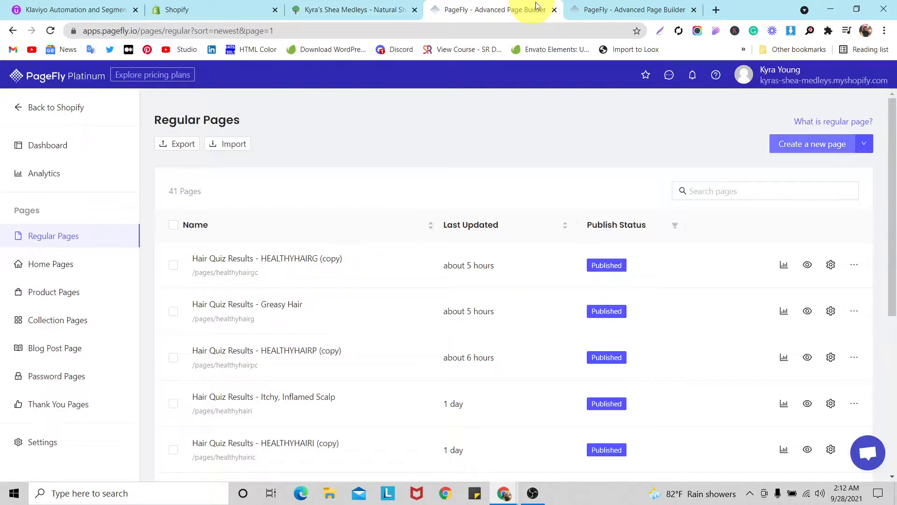
click(807, 264)
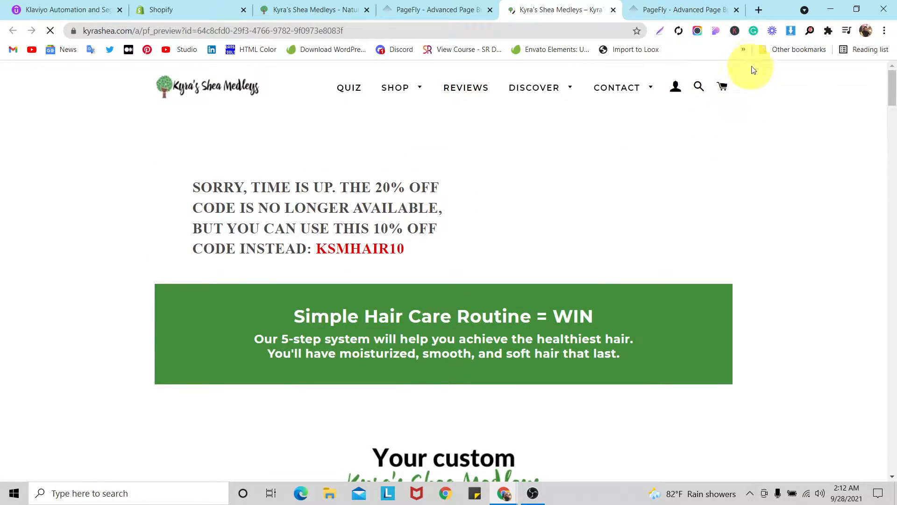
click(716, 31)
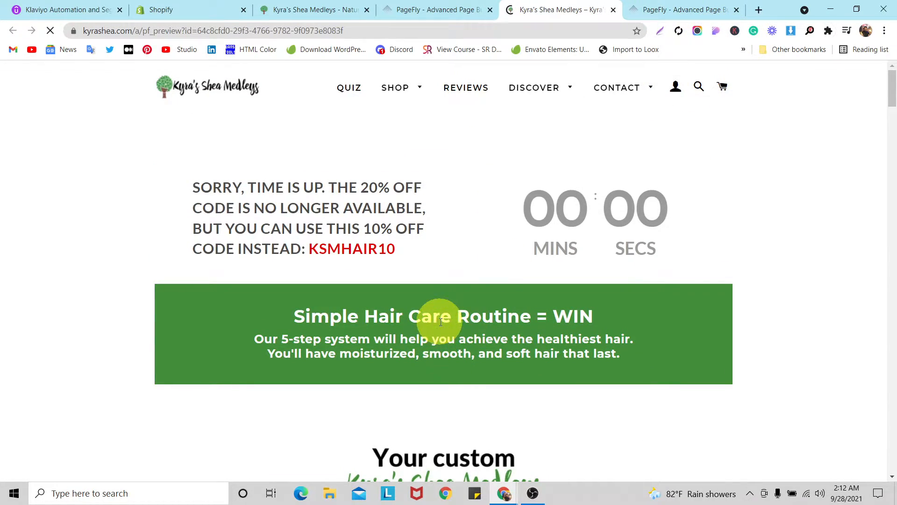
click(483, 313)
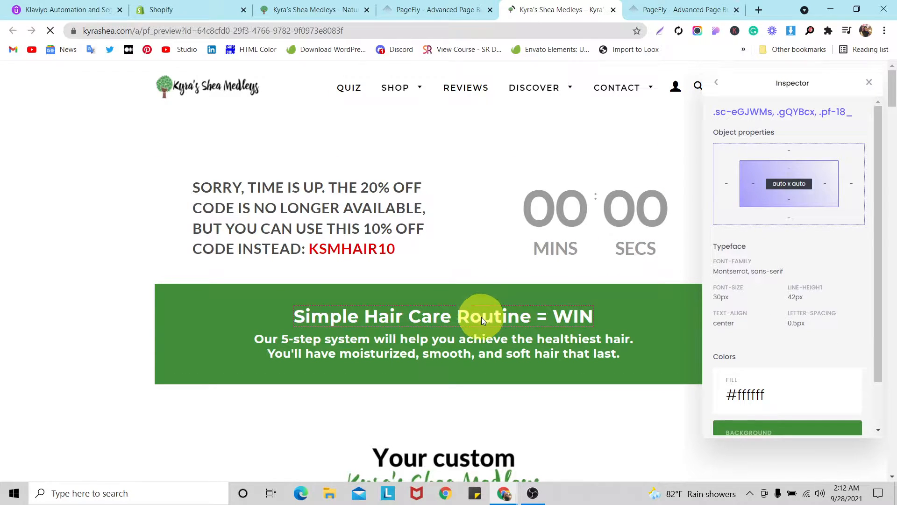
double_click(365, 196)
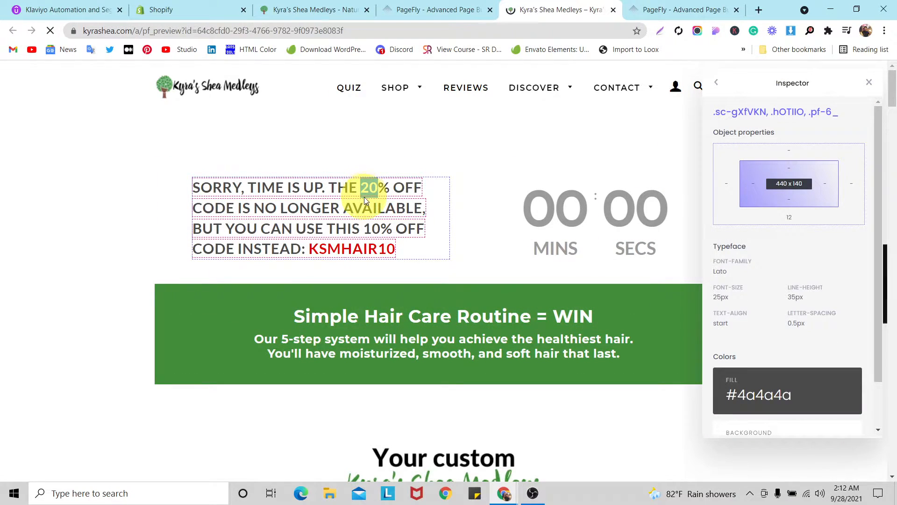
- Inspect the custom results image and the fonts of the "How to care for greasy or oily hair?" heading and paragraph
scroll(369, 211, down, 6)
click(374, 278)
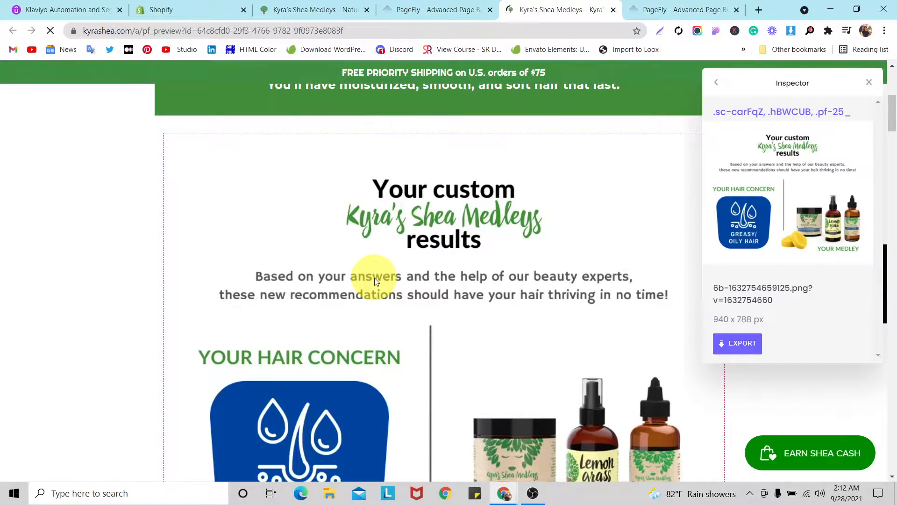
scroll(374, 278, down, 6)
click(375, 280)
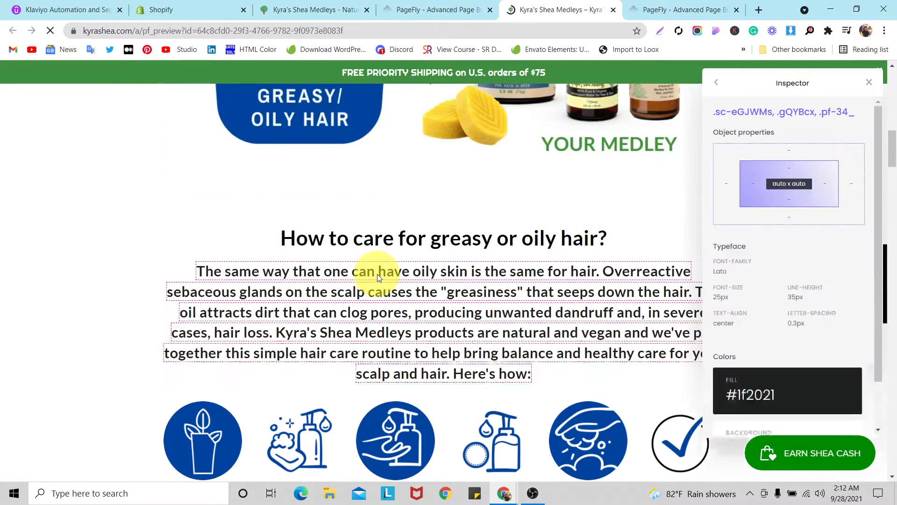
click(392, 248)
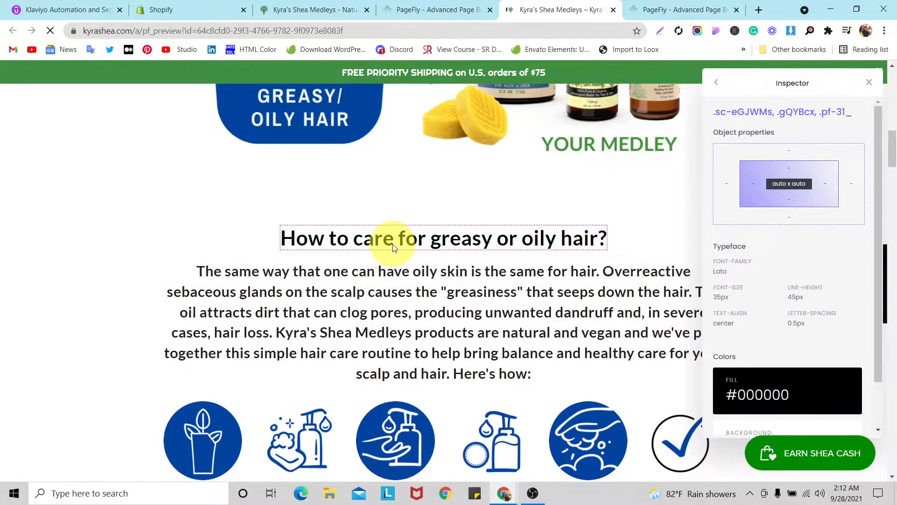
click(416, 296)
- Compare the fonts of the green banner's heading and subtitle with the discount text above them
scroll(417, 296, up, 7)
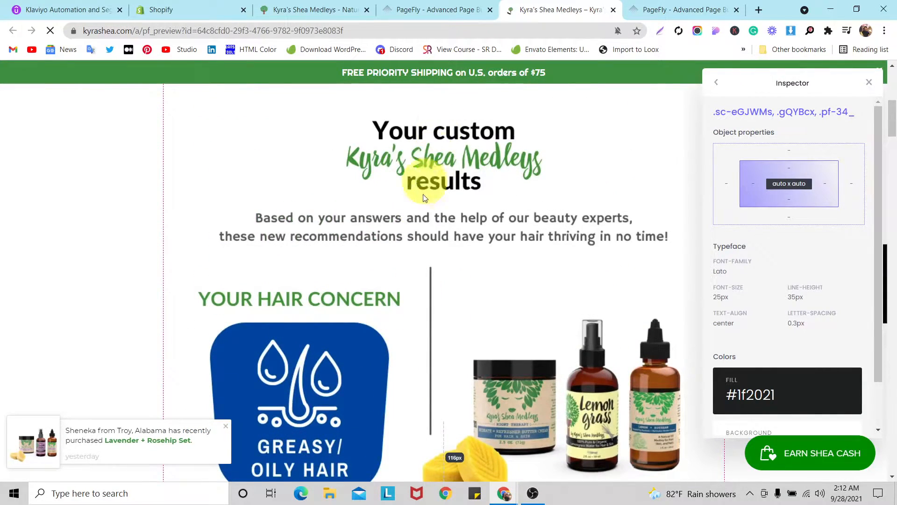
scroll(380, 291, up, 6)
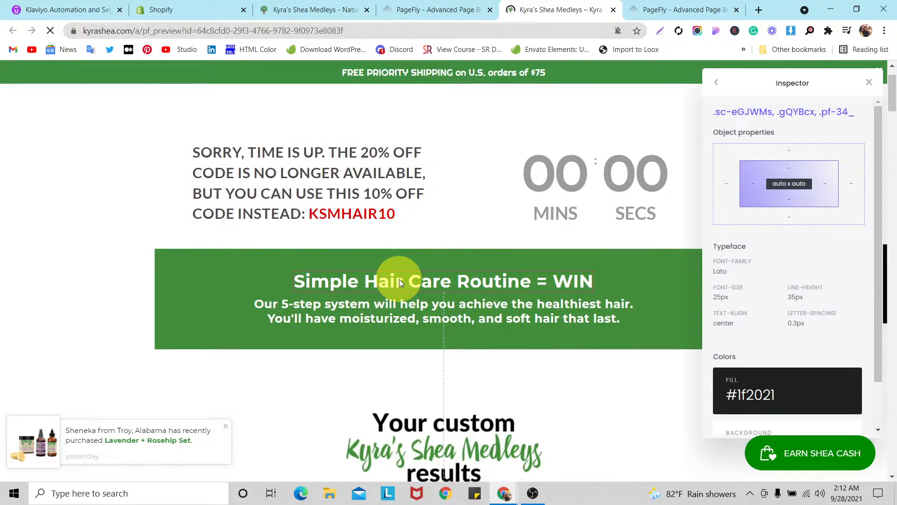
click(399, 280)
click(395, 307)
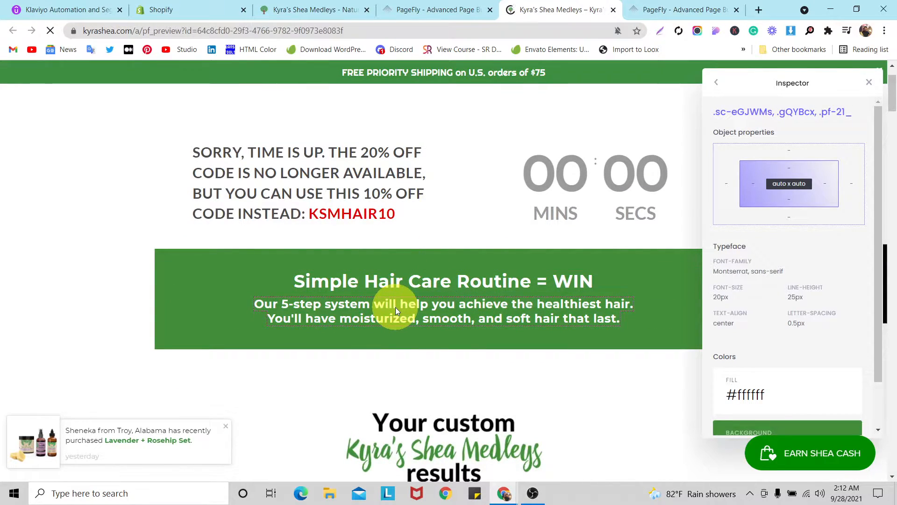
click(367, 201)
- Inspect the fonts of the "Your Medleys!" heading and the Hydrate + Refresher Butter Cream product title
scroll(368, 211, down, 20)
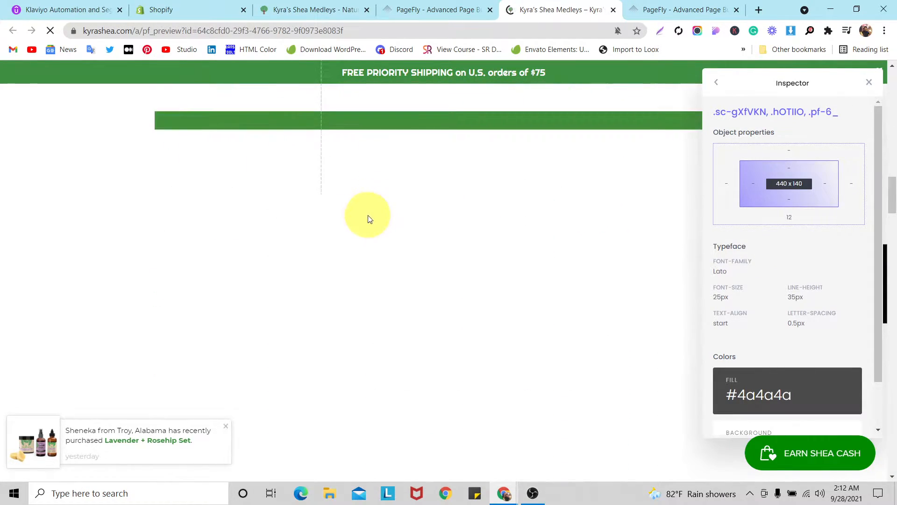
click(425, 269)
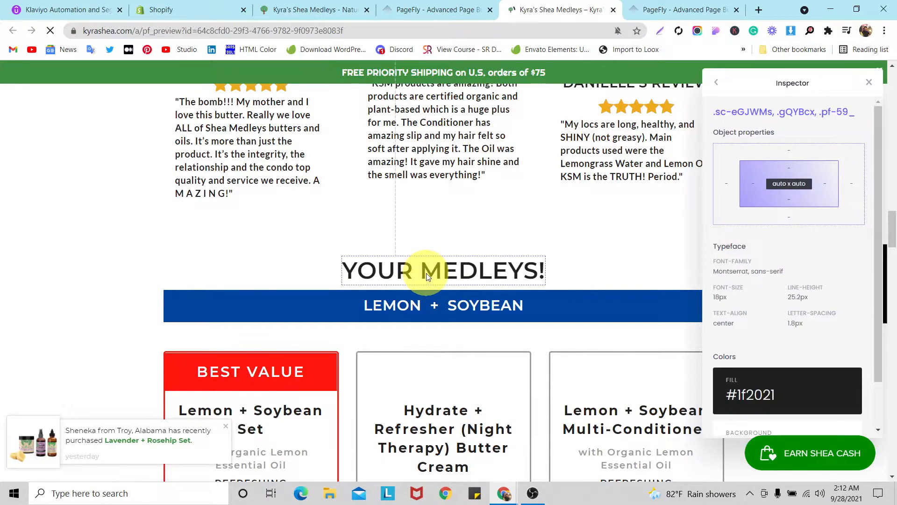
scroll(427, 274, down, 3)
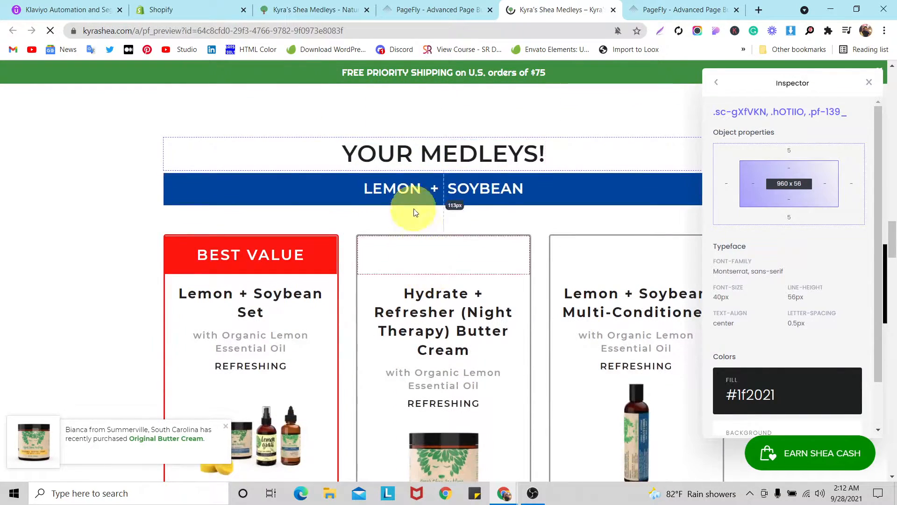
click(436, 323)
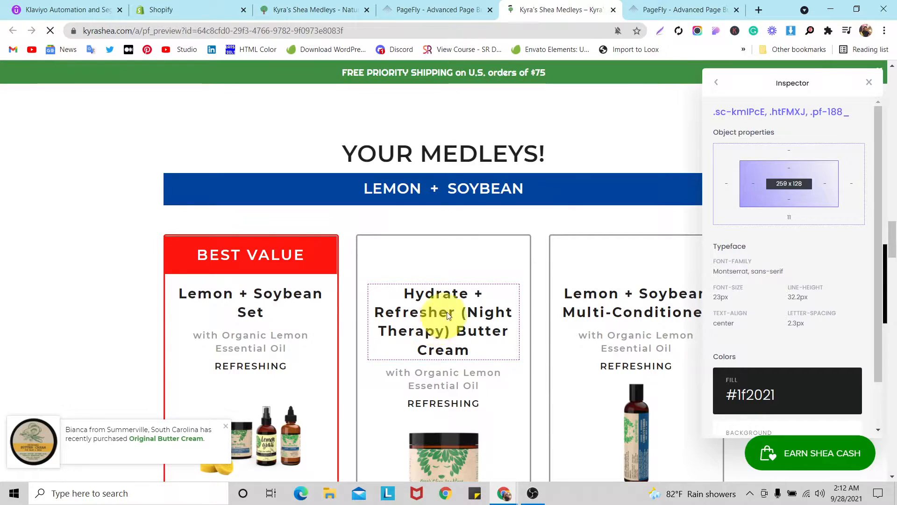
- Close the quiz results preview, return to the landing page editor and open the heading's list of custom fonts
click(613, 9)
click(603, 10)
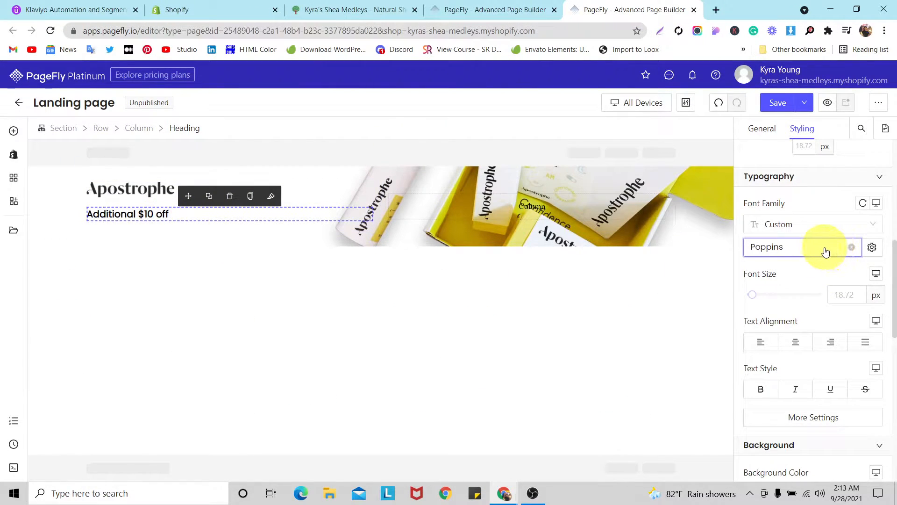
click(823, 248)
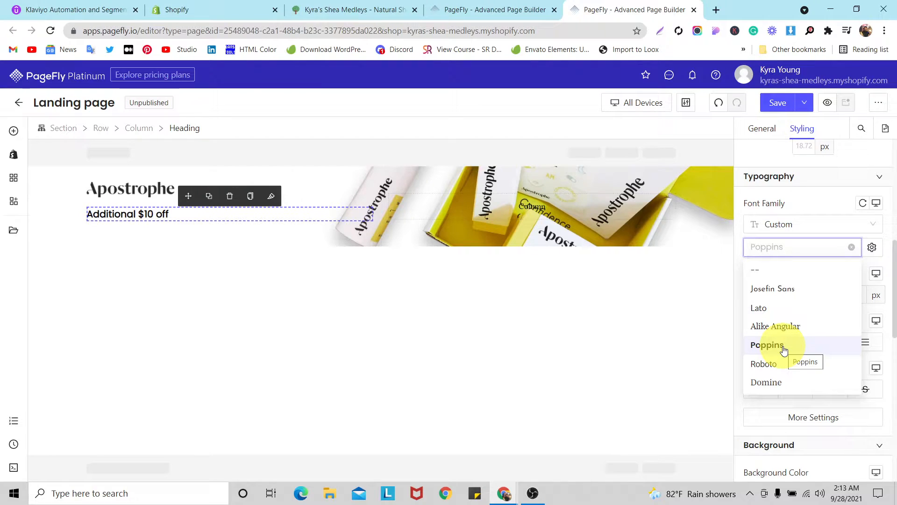
click(872, 247)
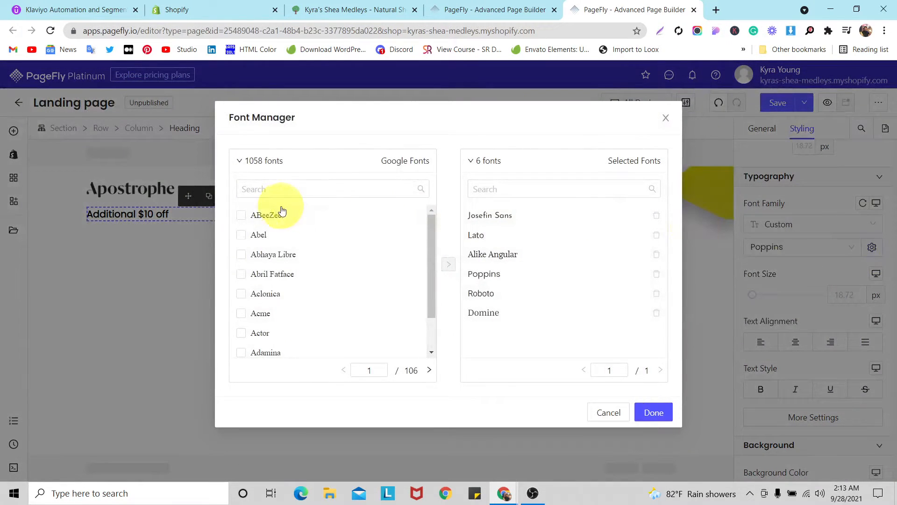
click(287, 190)
text(Maz)
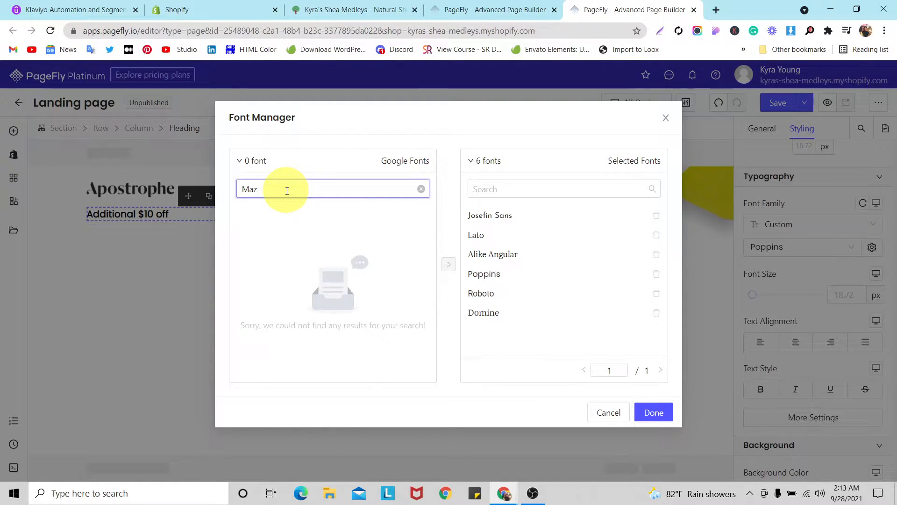
key(BackSpace)
key(BackSpace)
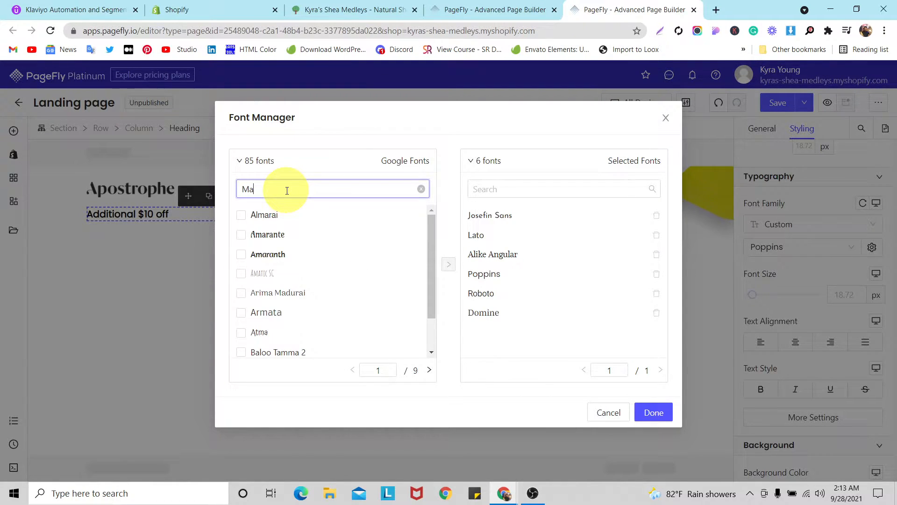
text(xx)
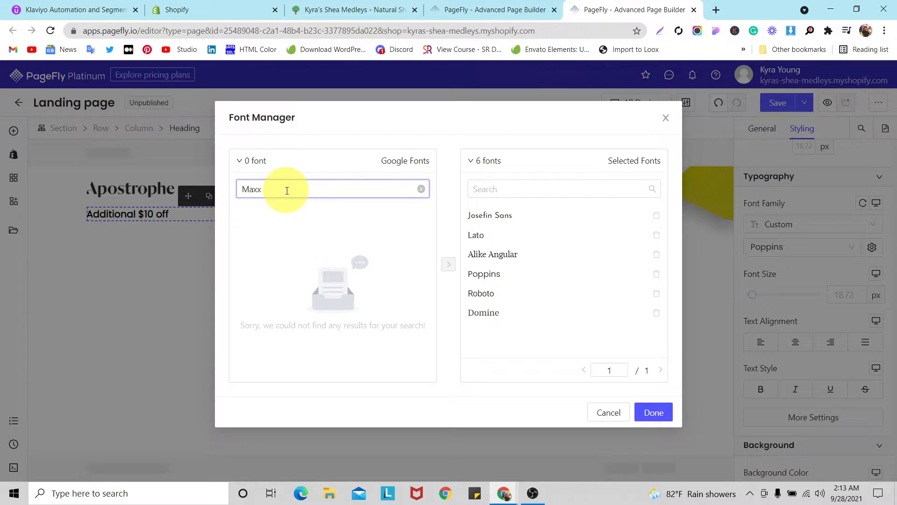
key(BackSpace)
key(BackSpace)
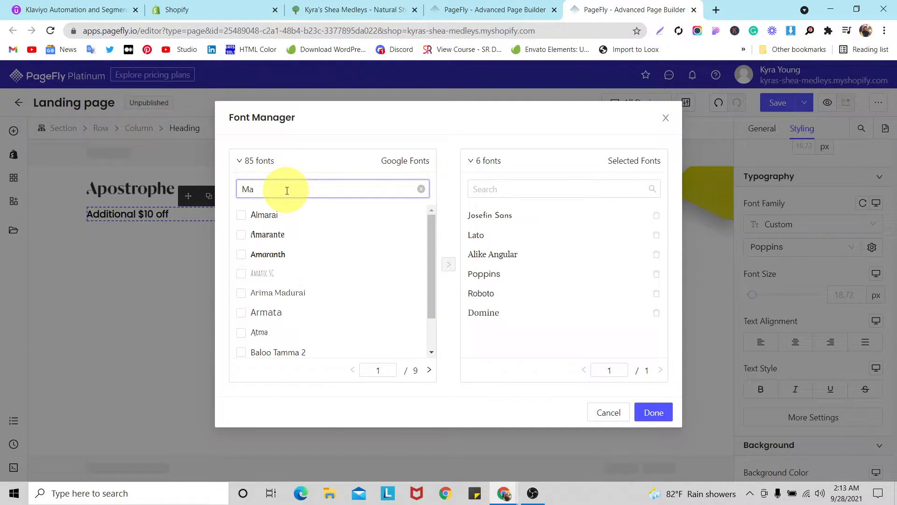
text(a)
key(BackSpace)
key(BackSpace)
key(BackSpace)
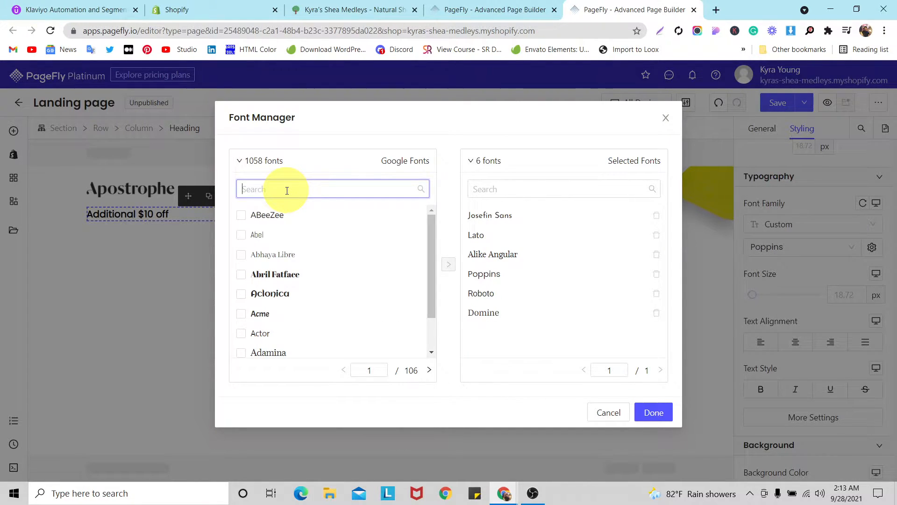
click(666, 118)
click(806, 248)
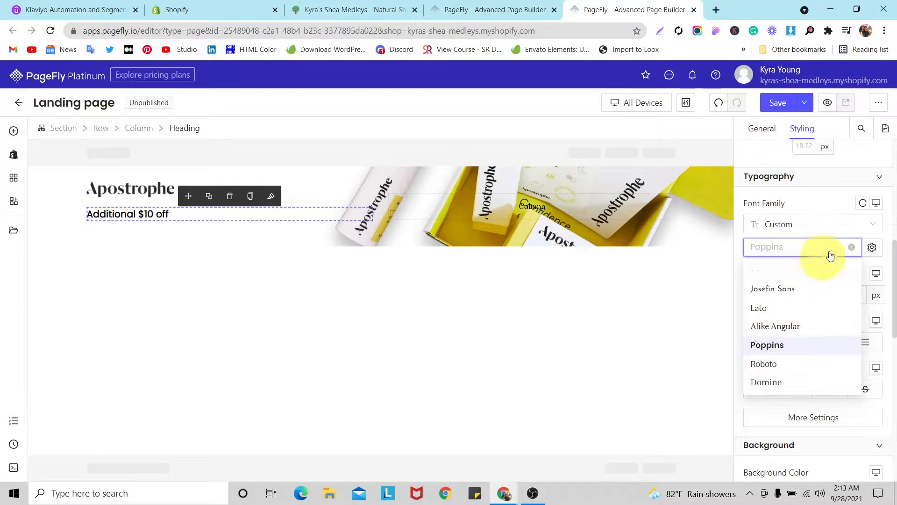
click(868, 248)
click(357, 188)
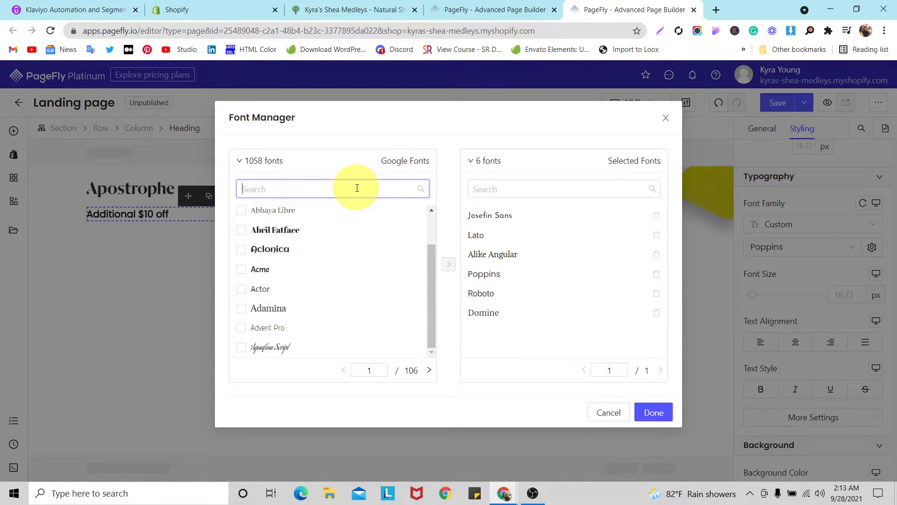
text(mons)
key(BackSpace)
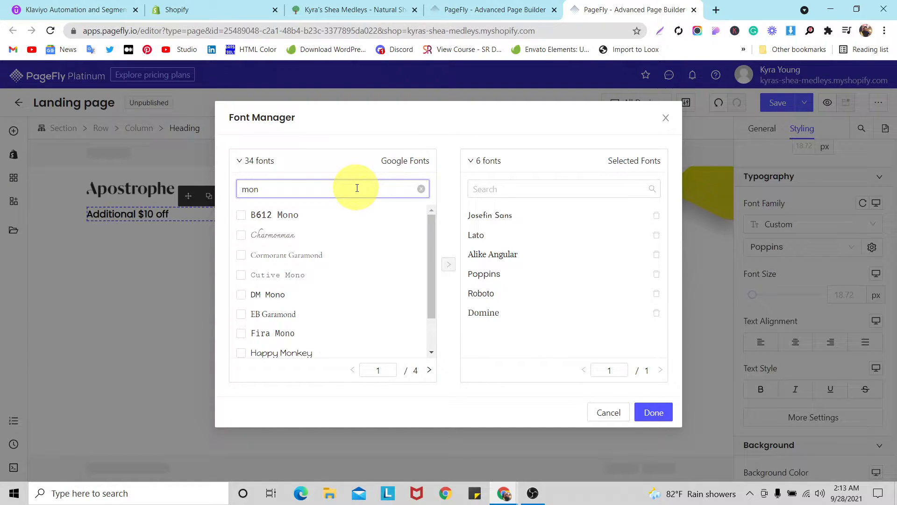
scroll(368, 228, down, 1)
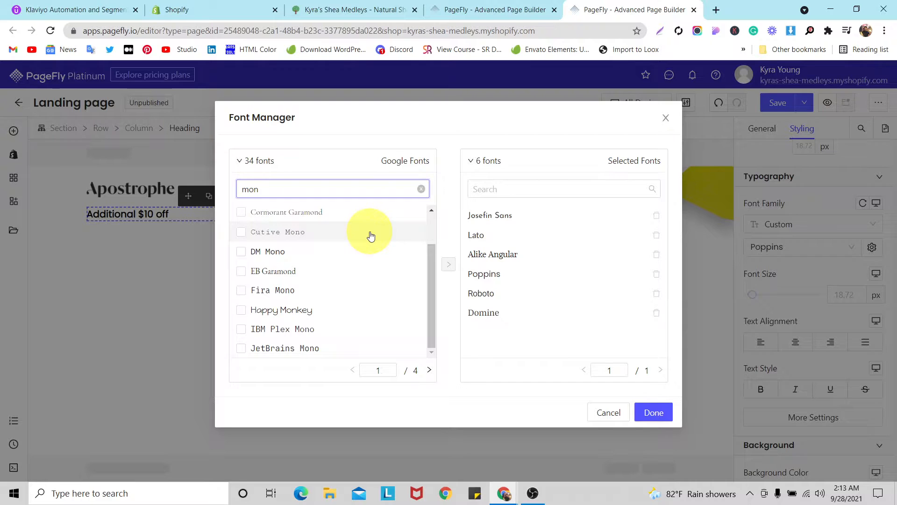
text(c)
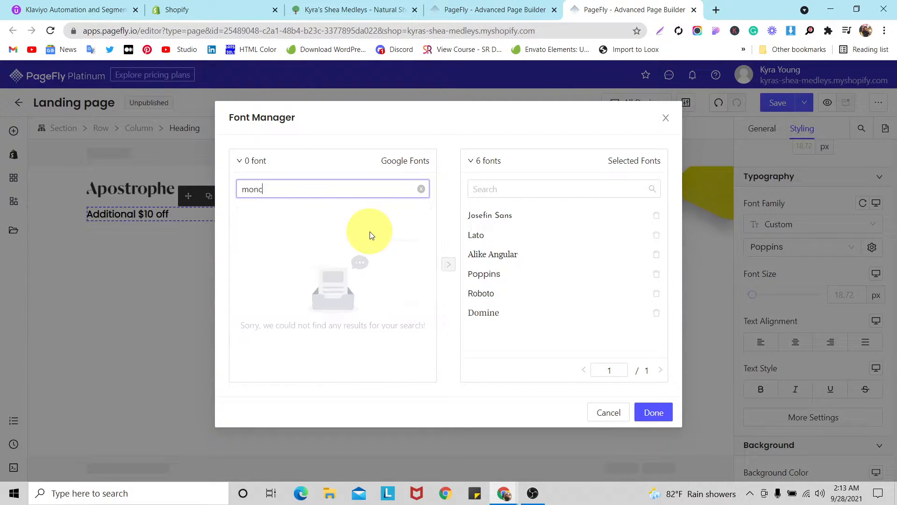
key(BackSpace)
key(BackSpace)
key(BackSpace)
key(BackSpace)
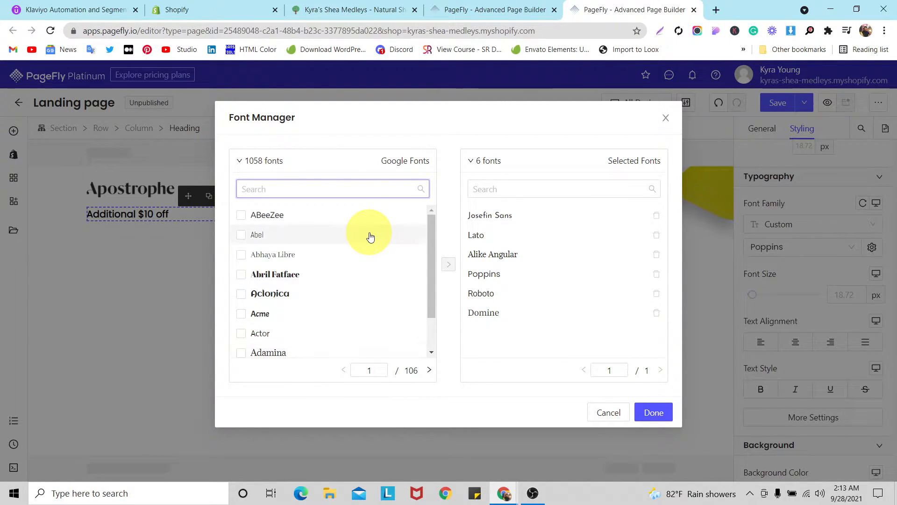
click(667, 118)
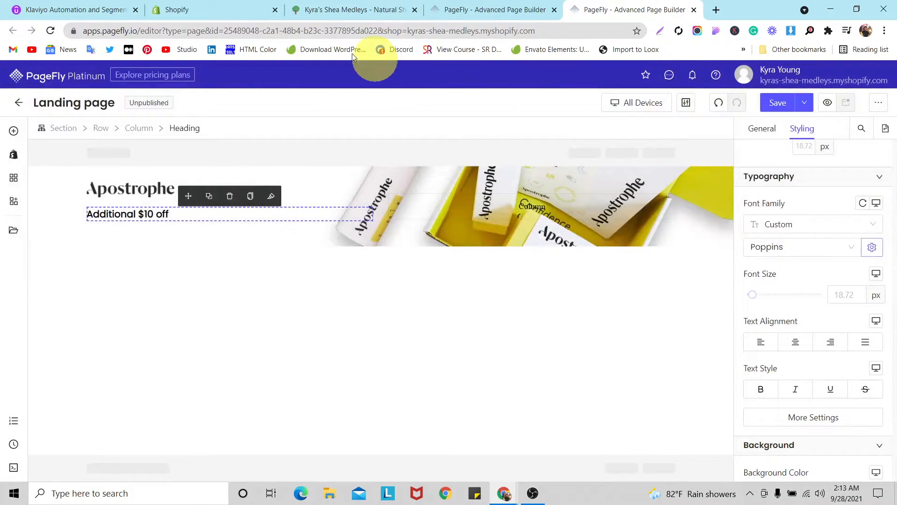
- Copy the font name Montserrat from the inspected hero subtitle on the Kyra's Shea Medleys store page
click(341, 16)
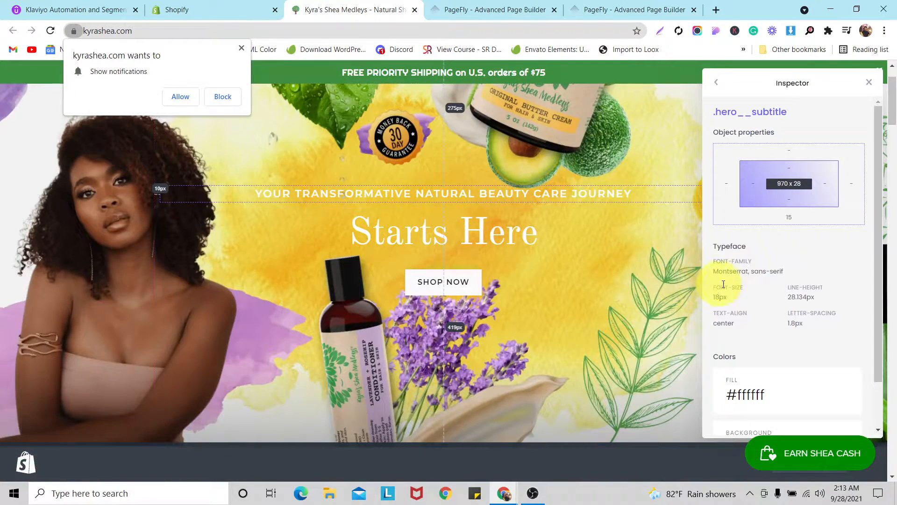
triple_click(723, 272)
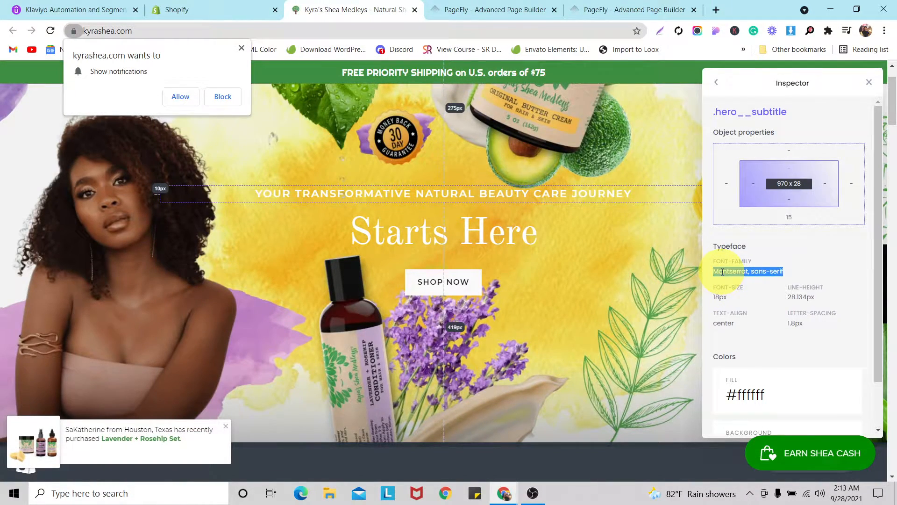
click(718, 269)
double_click(718, 270)
key(ctrl+c)
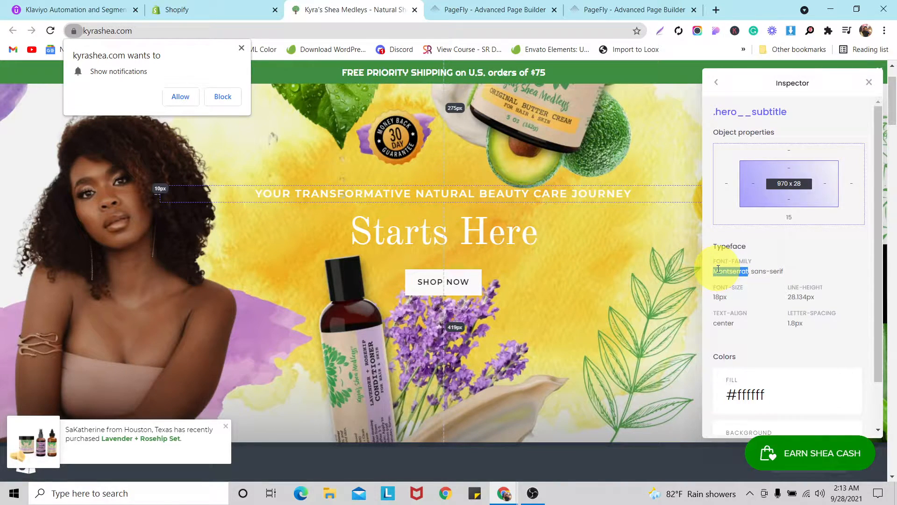
- Add the Google font Montserrat to the landing page's selected fonts and apply it to the "Additional $10 off" heading
click(634, 6)
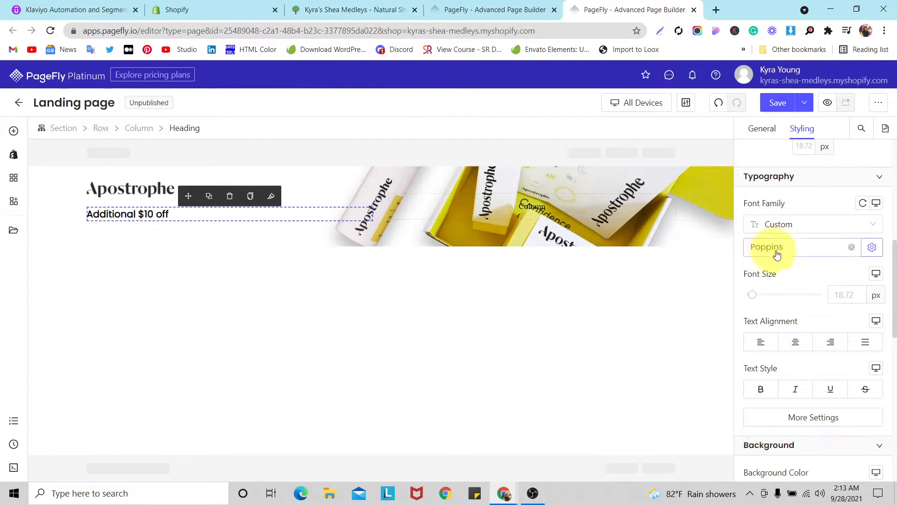
click(846, 248)
click(872, 247)
click(251, 184)
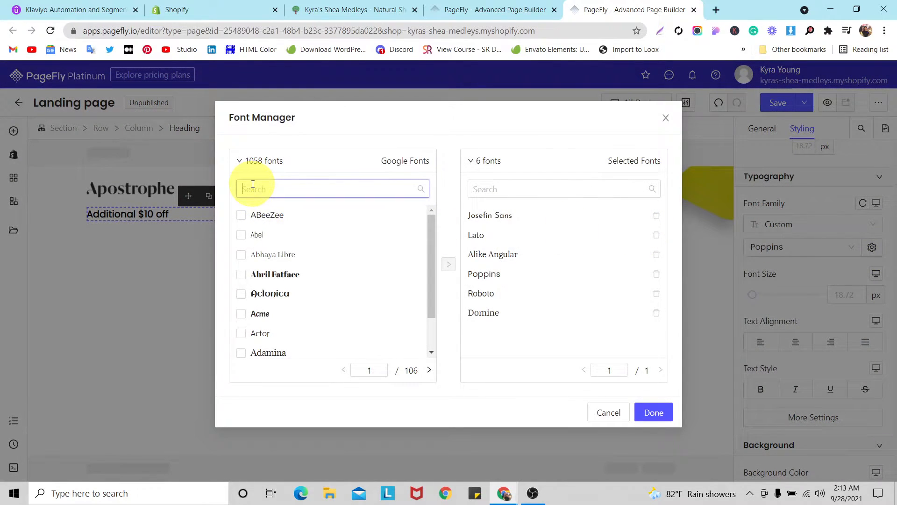
key(ctrl+v)
click(283, 216)
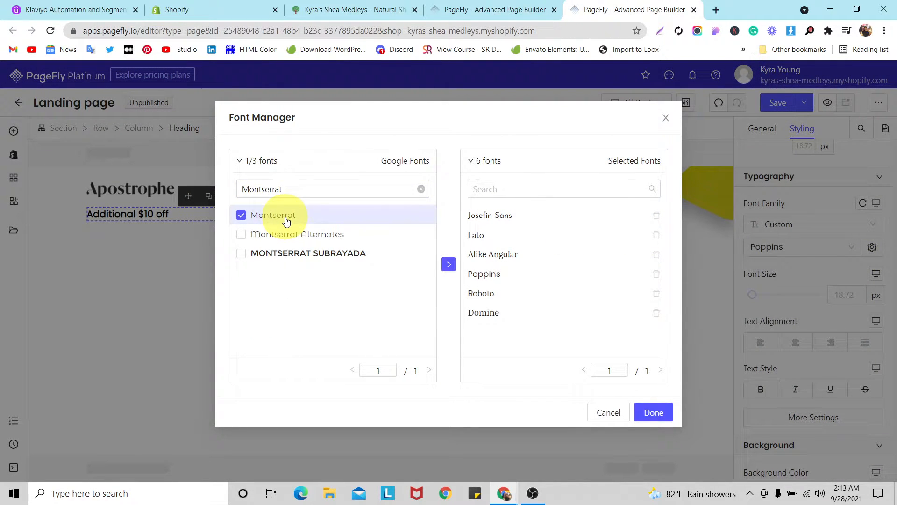
click(447, 265)
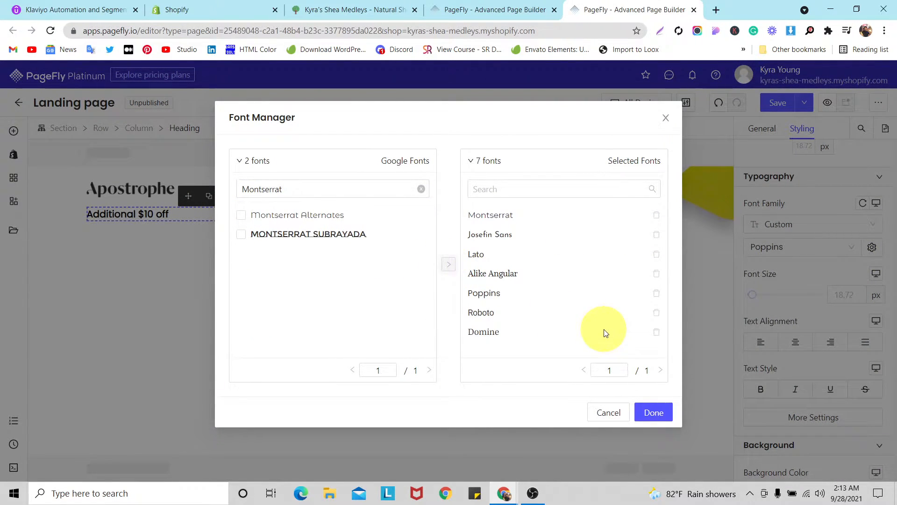
click(653, 412)
click(786, 249)
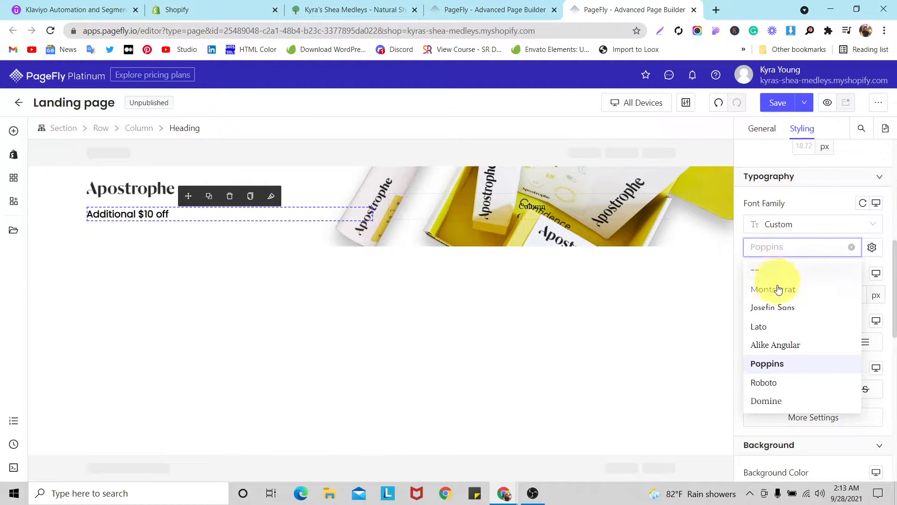
click(772, 291)
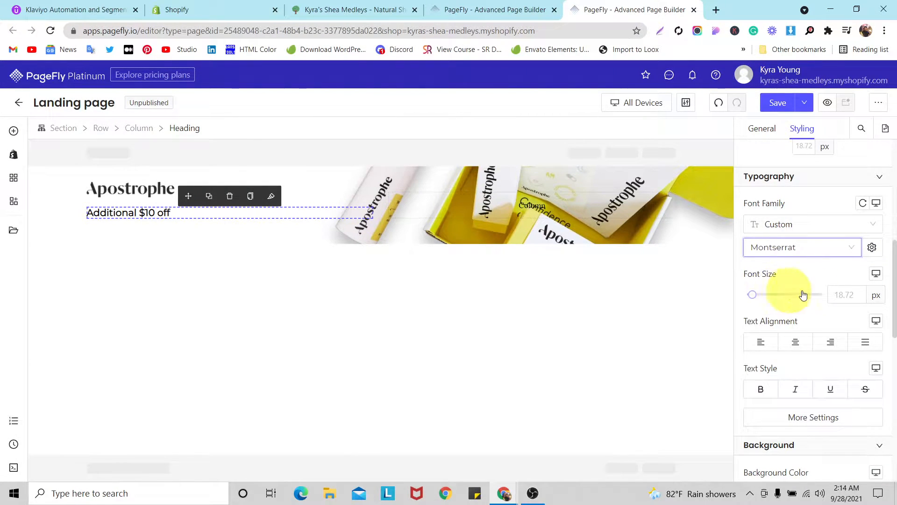
- Change the heading's font-weight to 700 in its CSS code
scroll(837, 275, down, 2)
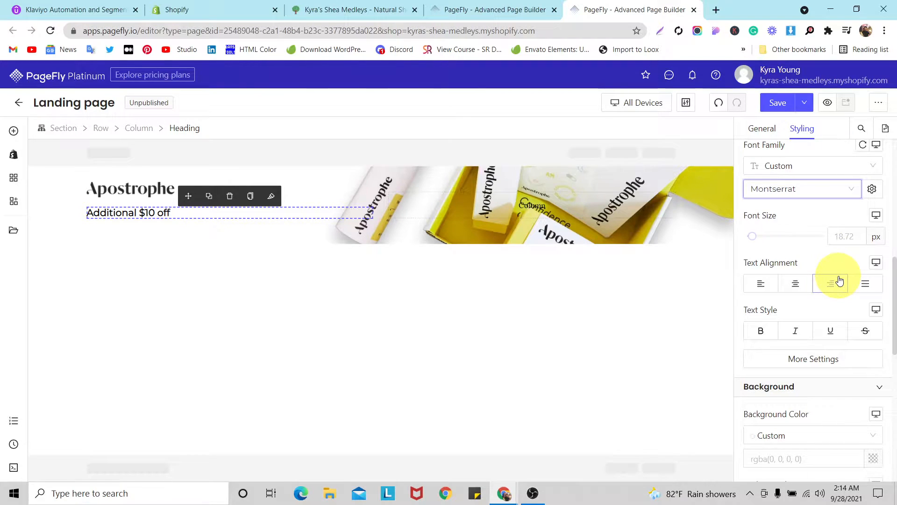
scroll(821, 281, down, 4)
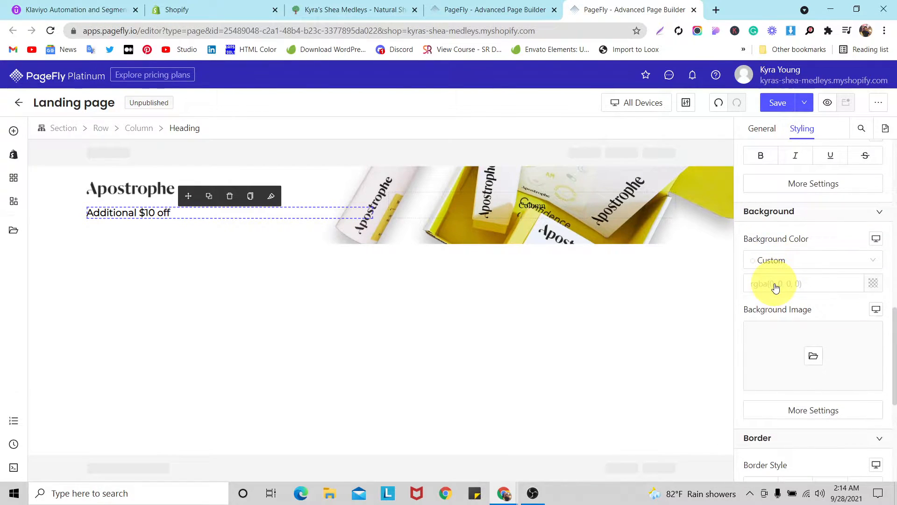
scroll(811, 274, down, 6)
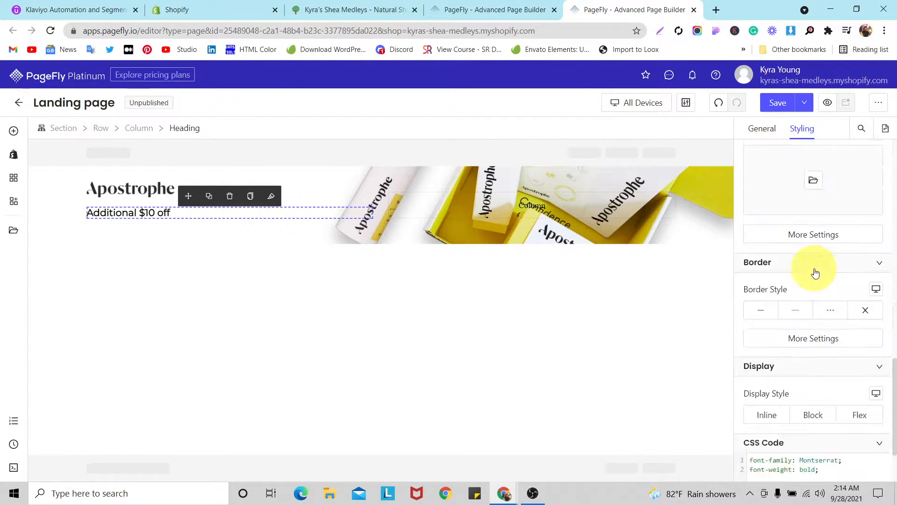
double_click(807, 380)
text(700)
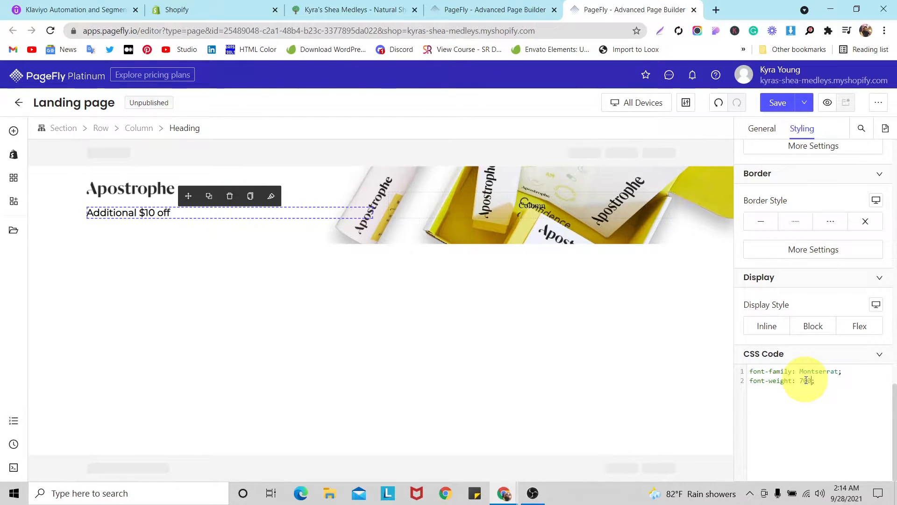
- Set the "Additional $10 off" heading's font size to 42 px
scroll(848, 285, up, 10)
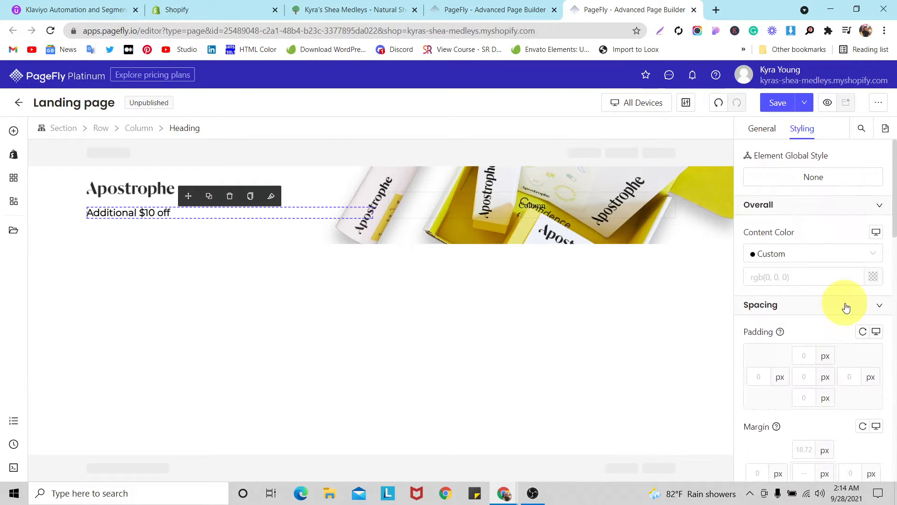
scroll(846, 307, down, 3)
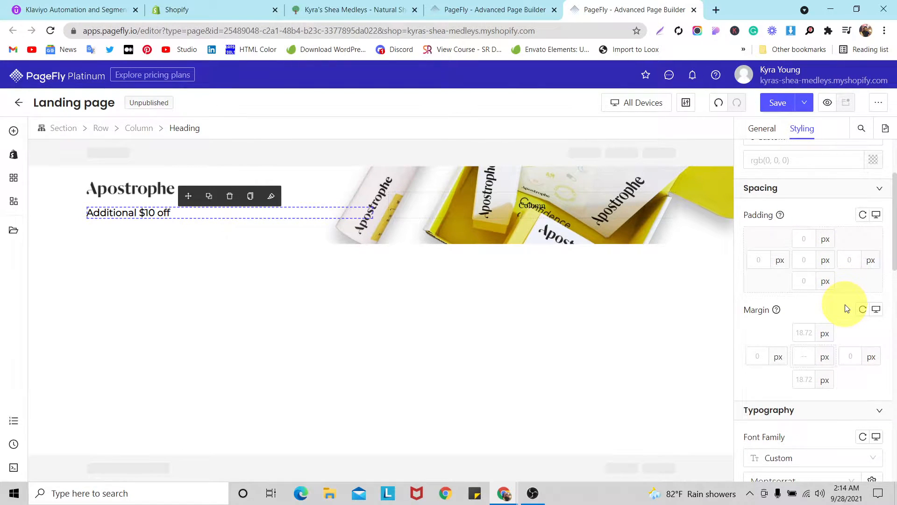
scroll(847, 304, down, 2)
scroll(848, 304, down, 3)
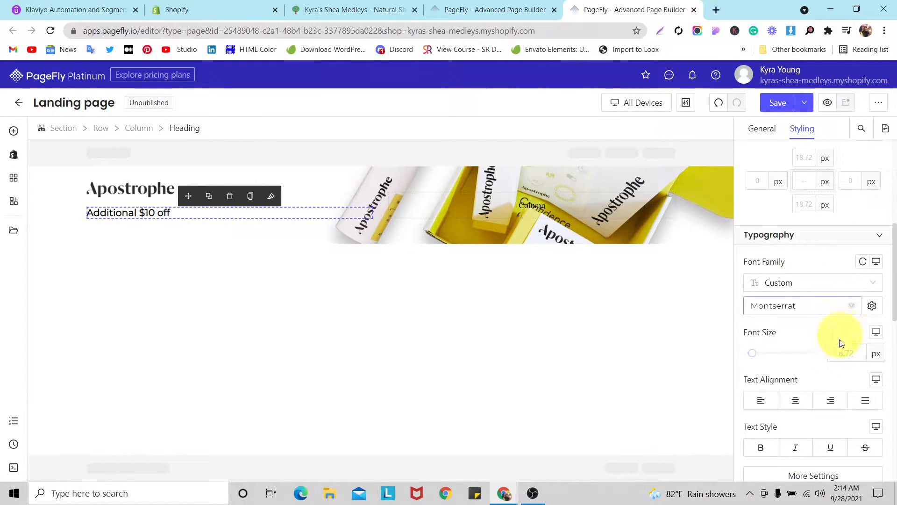
click(842, 358)
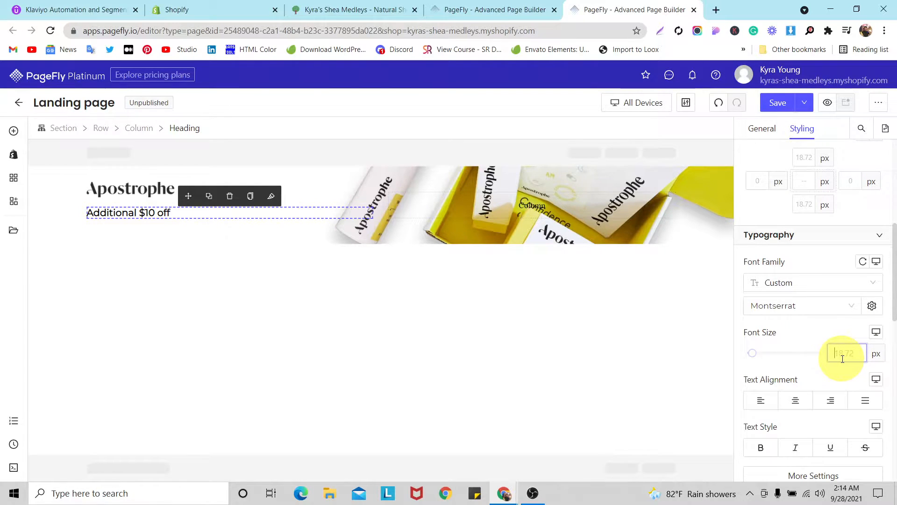
text(42)
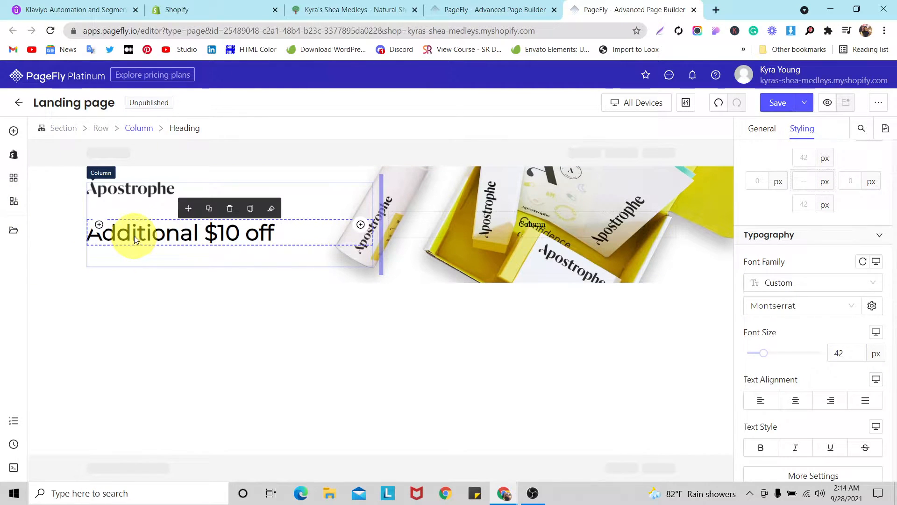
- Add a paragraph element directly below the "Additional $10 off" heading
click(167, 243)
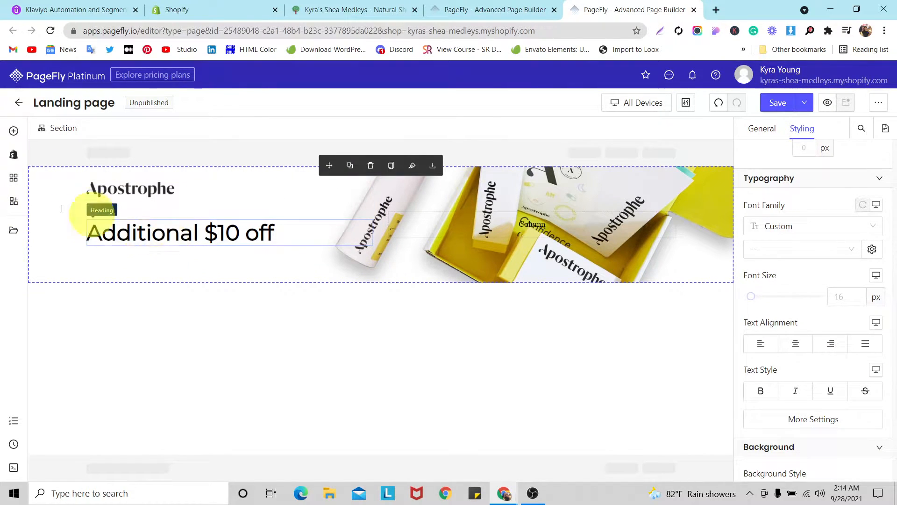
click(14, 131)
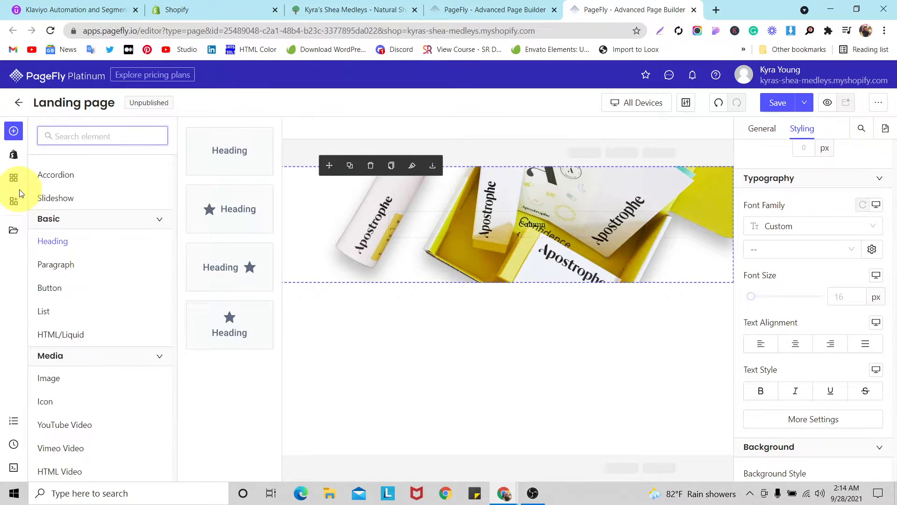
click(44, 264)
drag(242, 149, 169, 234)
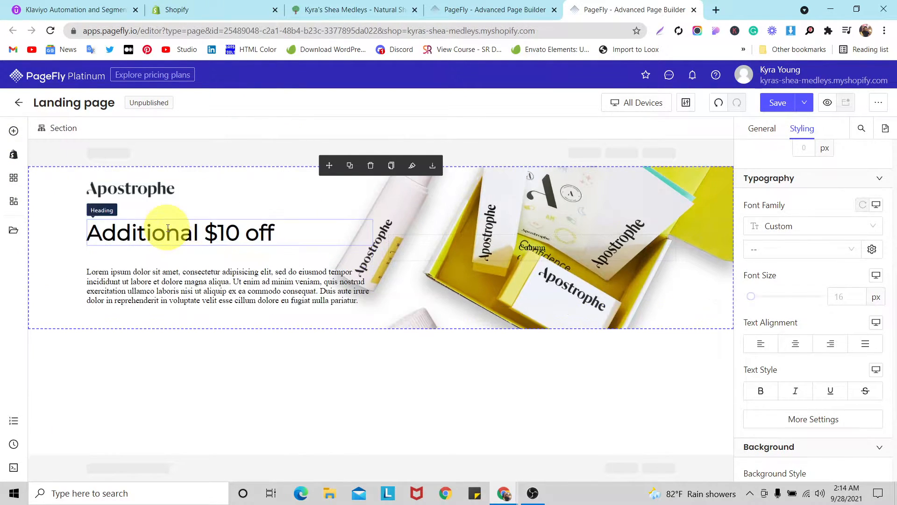
- Replace the paragraph's placeholder text with "Claim this one-time offer to receive $10 off your online comprehensive visit."
click(146, 280)
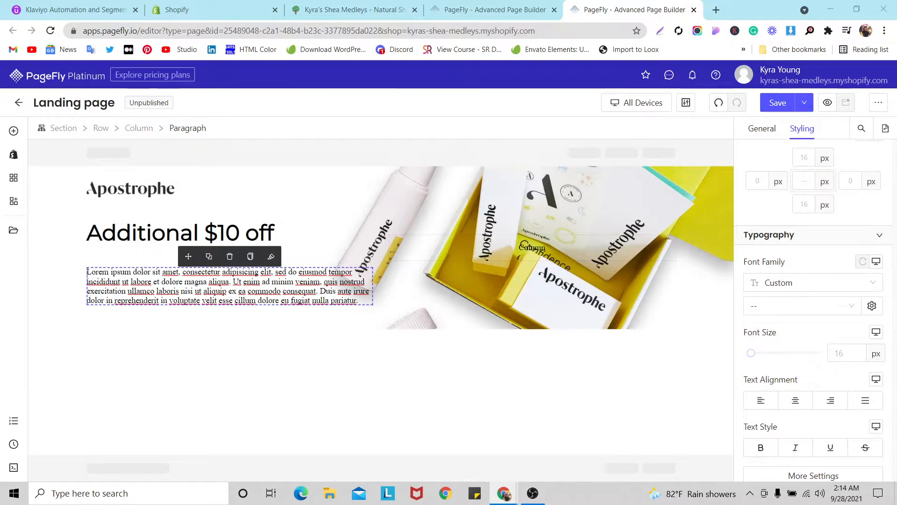
click(164, 287)
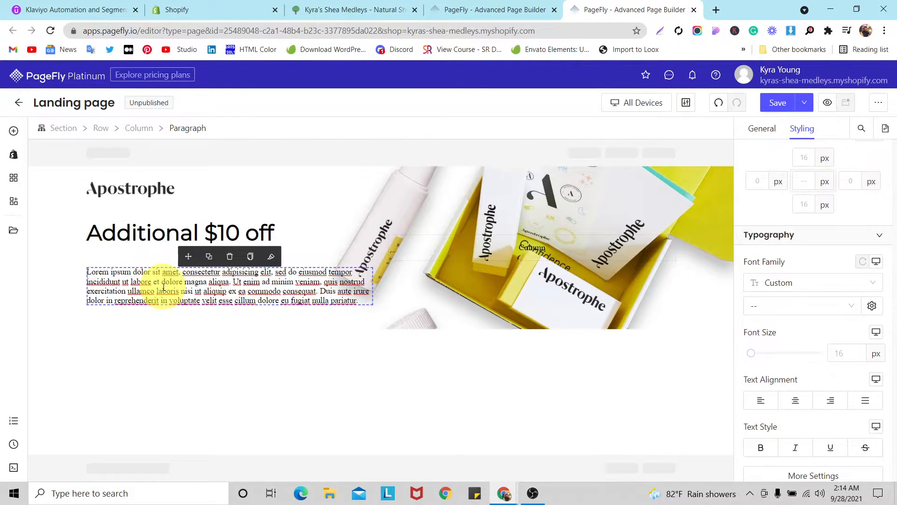
triple_click(165, 288)
text(Claim this one-time offer to receive $10 off your online comprehensive visit.)
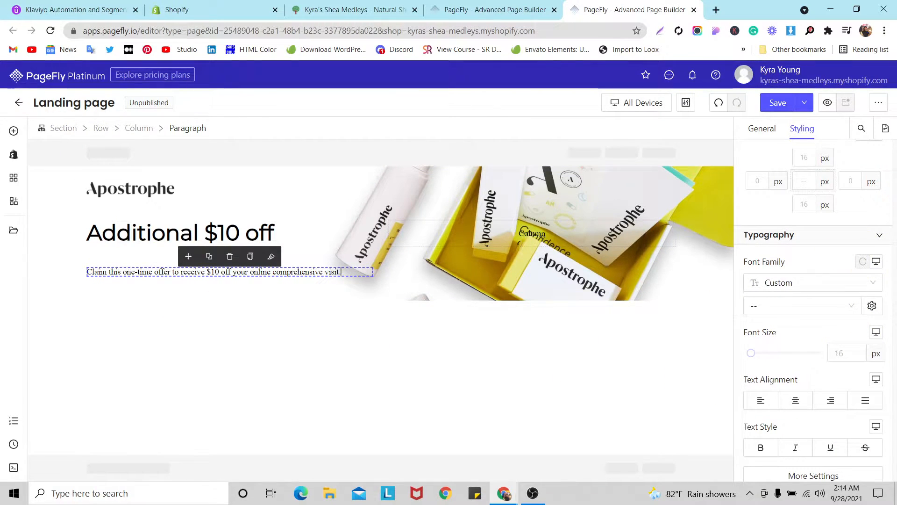
- Set the paragraph's font family to Montserrat and its font size to 16 px
click(841, 359)
text(16)
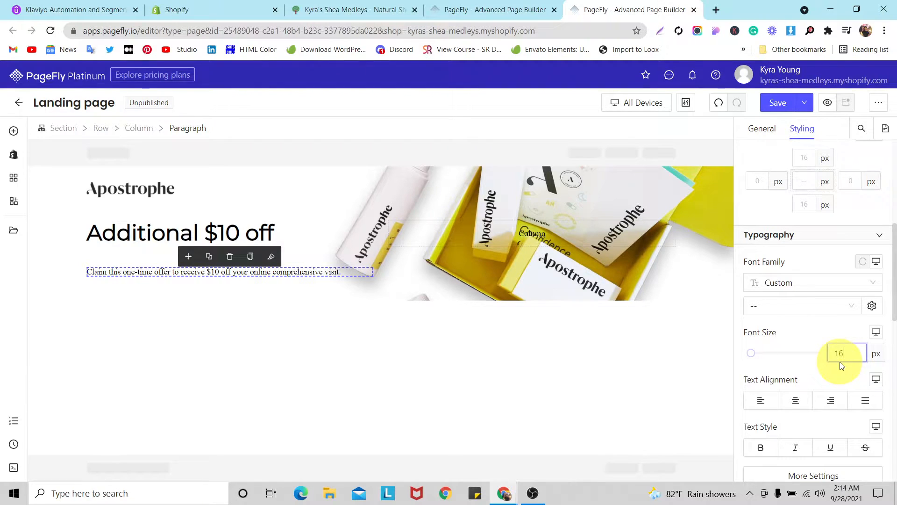
click(813, 307)
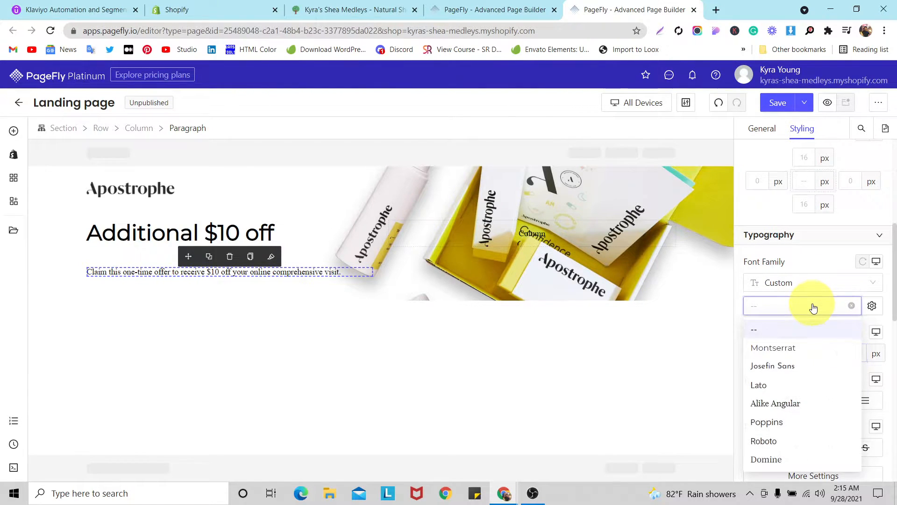
click(781, 348)
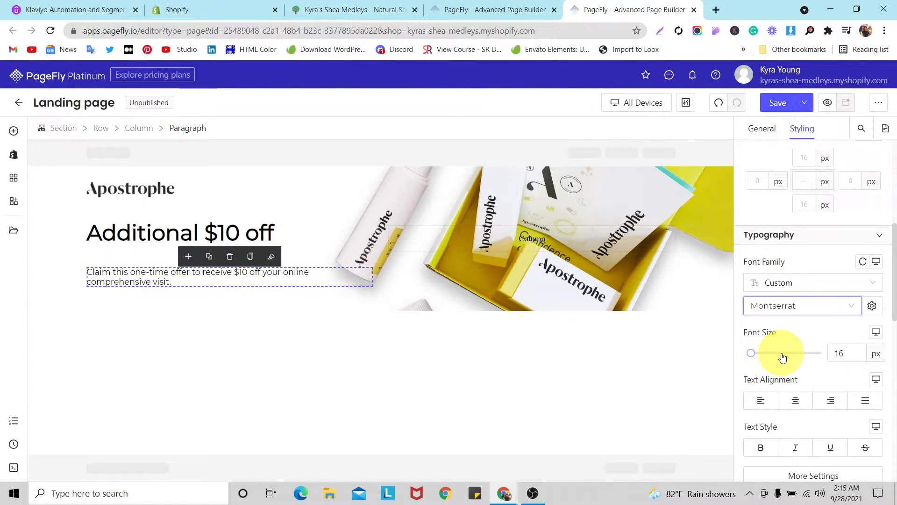
click(844, 358)
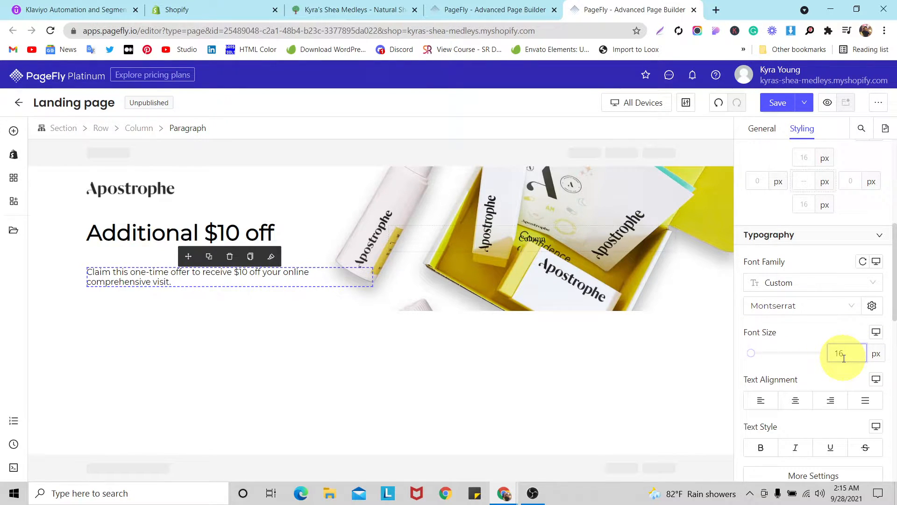
key(Up)
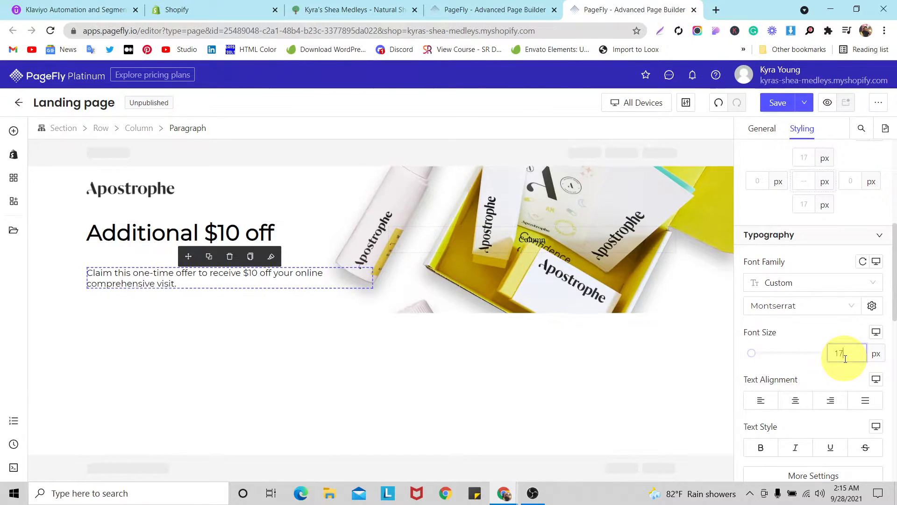
key(Down)
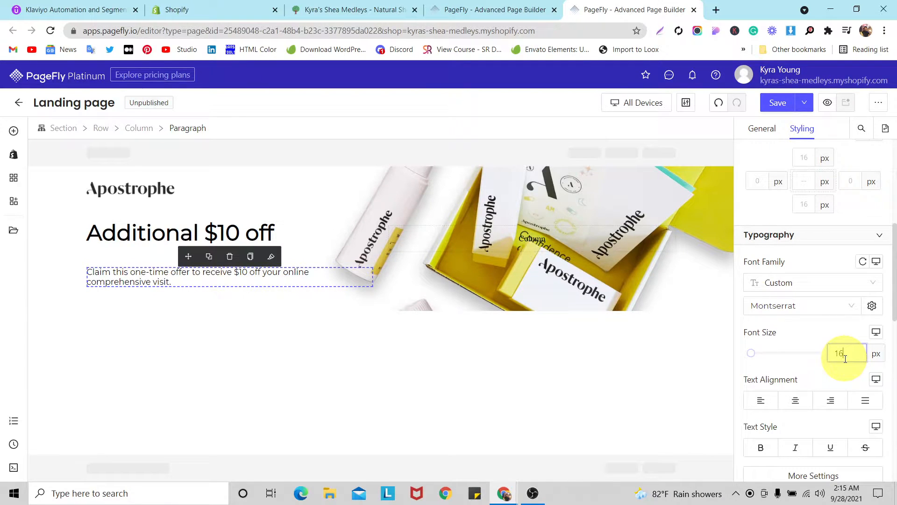
- Add a button element directly below the "Claim this one-time offer" paragraph in the hero column
click(64, 217)
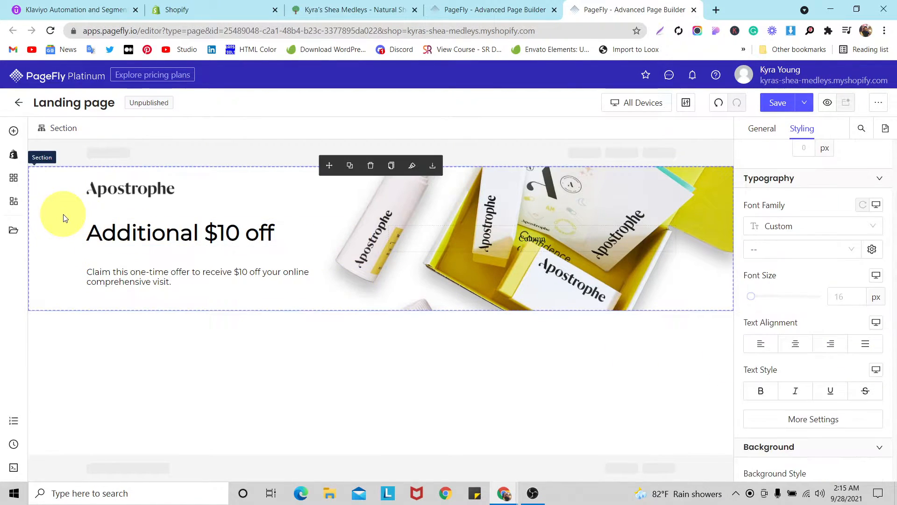
click(14, 133)
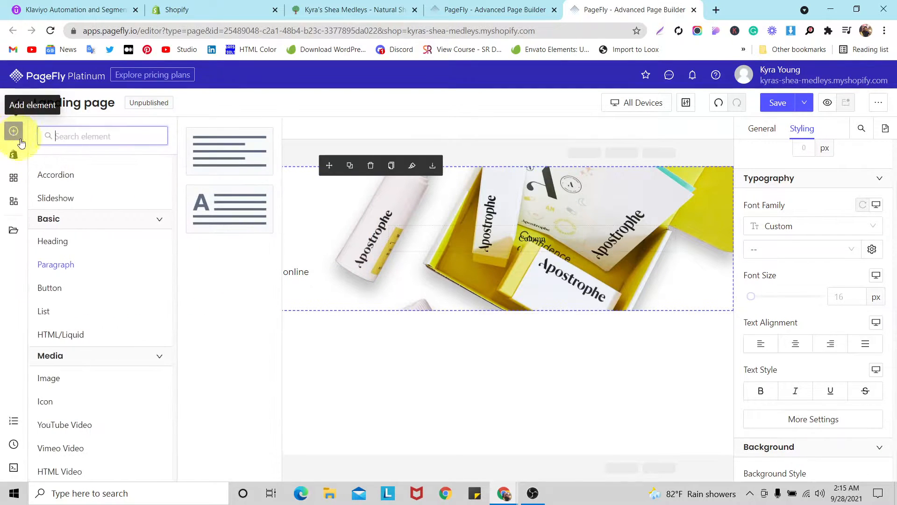
click(68, 287)
drag(217, 156, 157, 284)
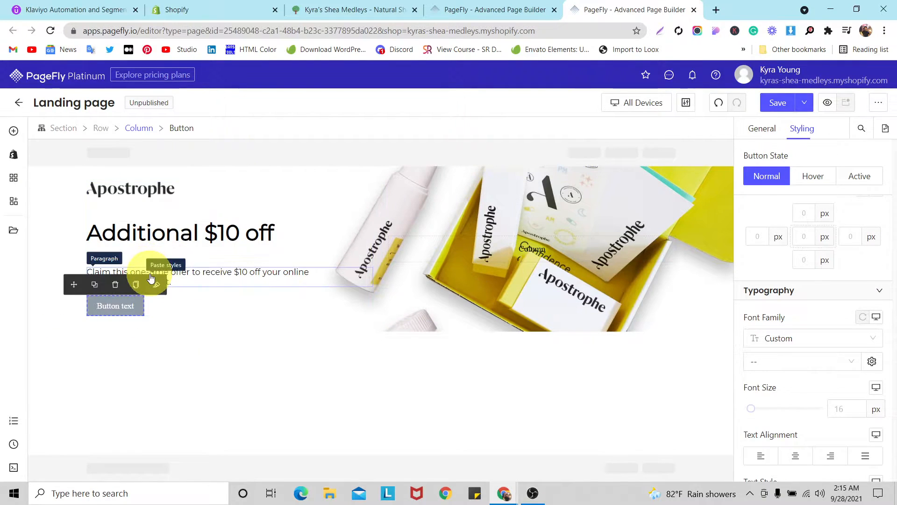
click(186, 311)
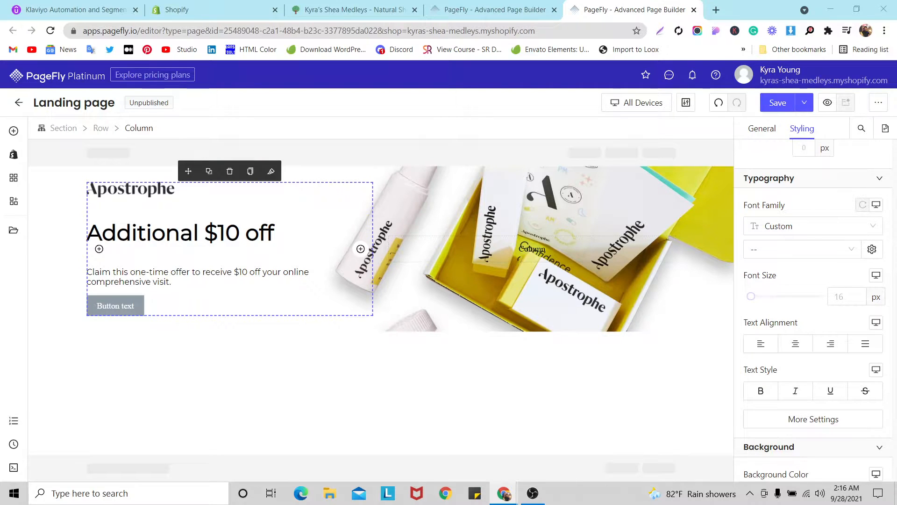
- Replace the button's placeholder text with "Claim my $10 off"
click(132, 305)
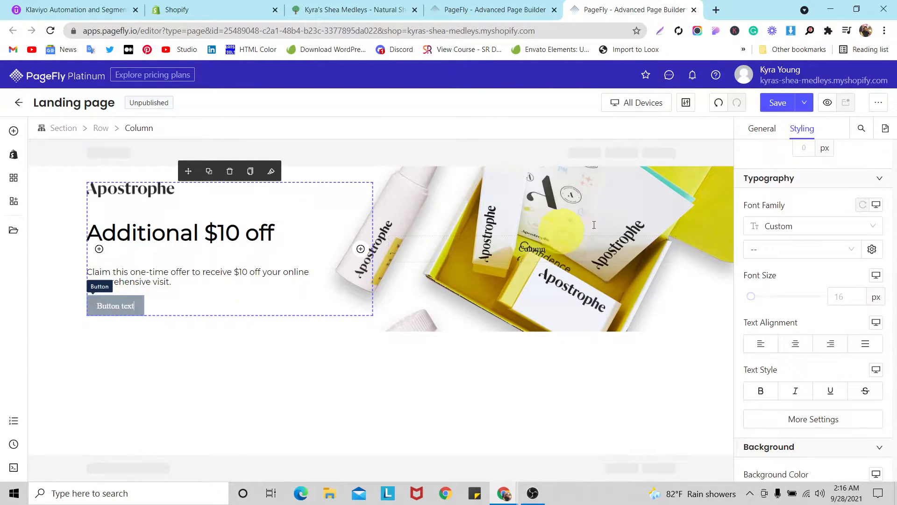
click(763, 128)
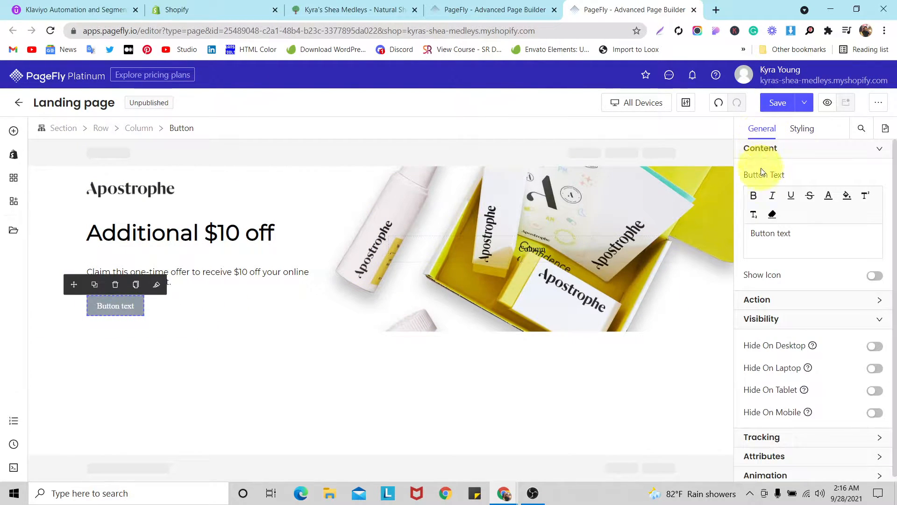
triple_click(770, 230)
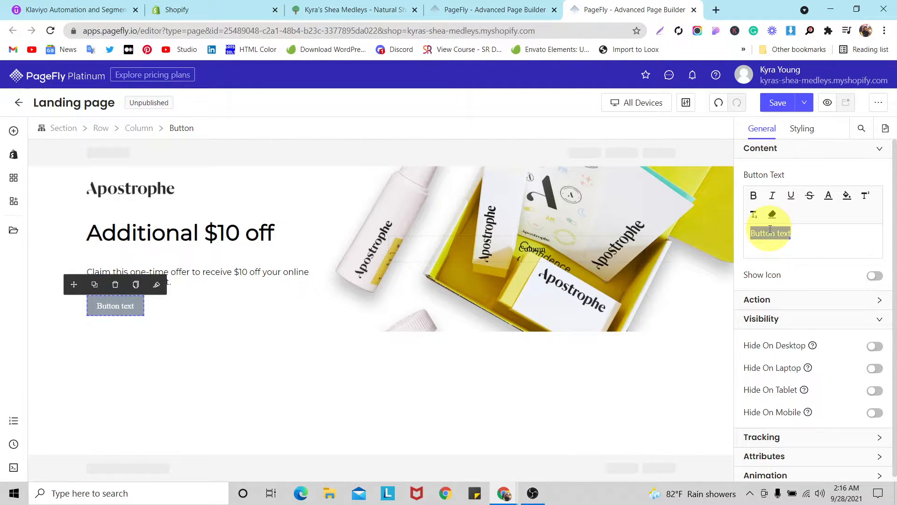
text(Claim my)
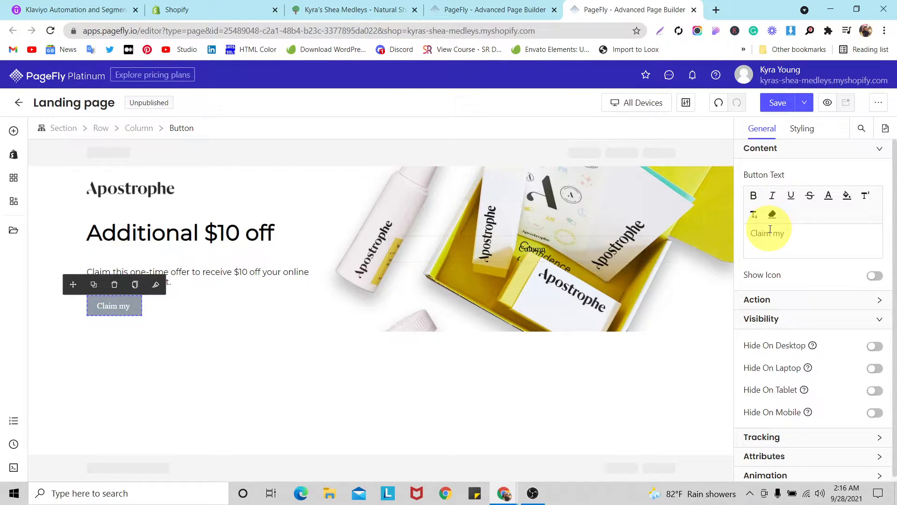
text( &)
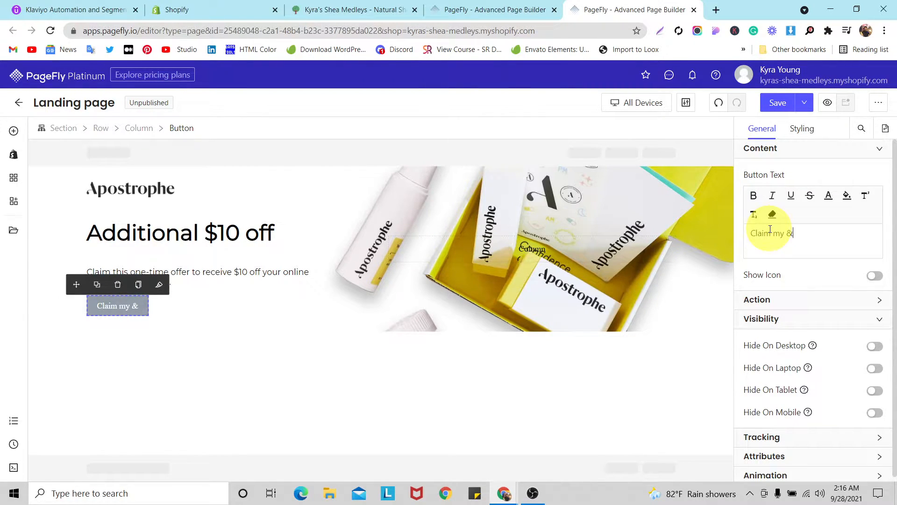
key(BackSpace)
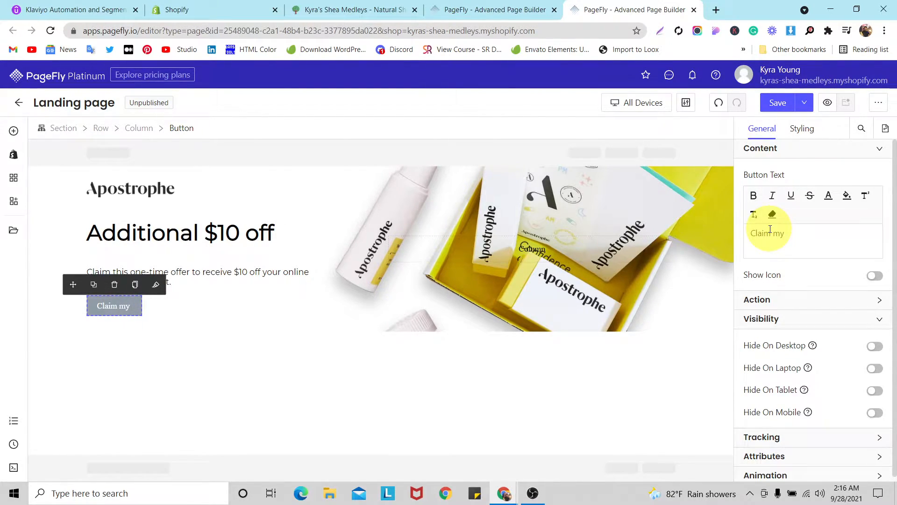
text($1)
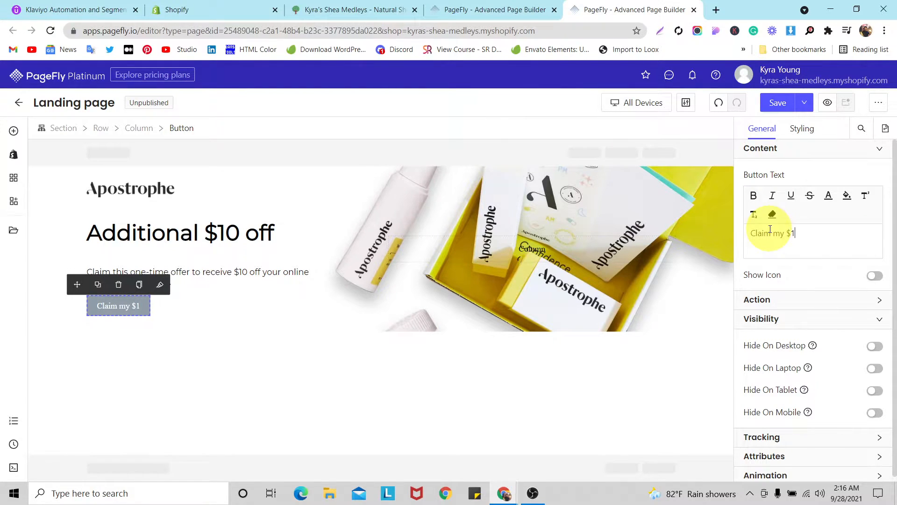
text(0 off)
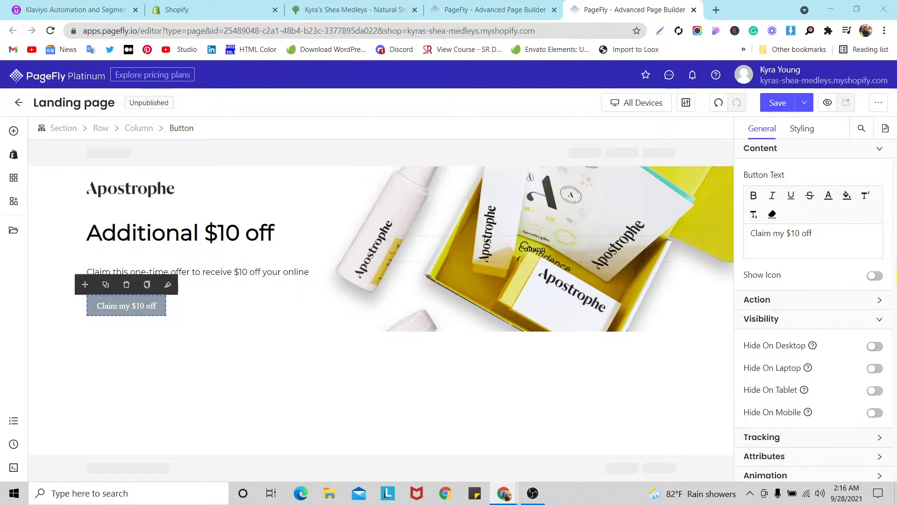
- Append CSS to the button's code for centered 18px text, 40px border radius, 40px bottom margin, 60px height and 300px width
click(802, 129)
scroll(819, 304, down, 5)
click(795, 414)
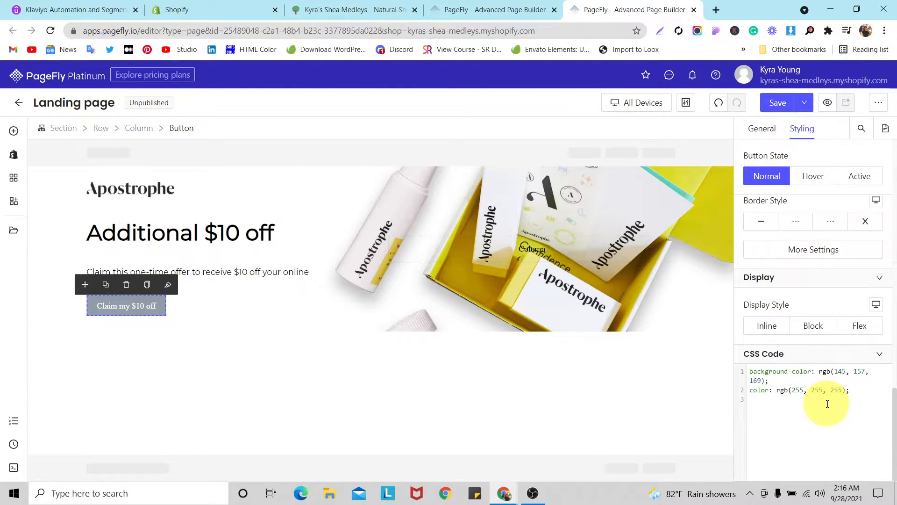
text(text-align: center;     font-size: 18px;     line-height: calc(60px - (0px * 2));     border-radius: 40px;     margin-top: 0px;     margin-bottom: 40px;     height: calc(60px);     width: calc(300px);)
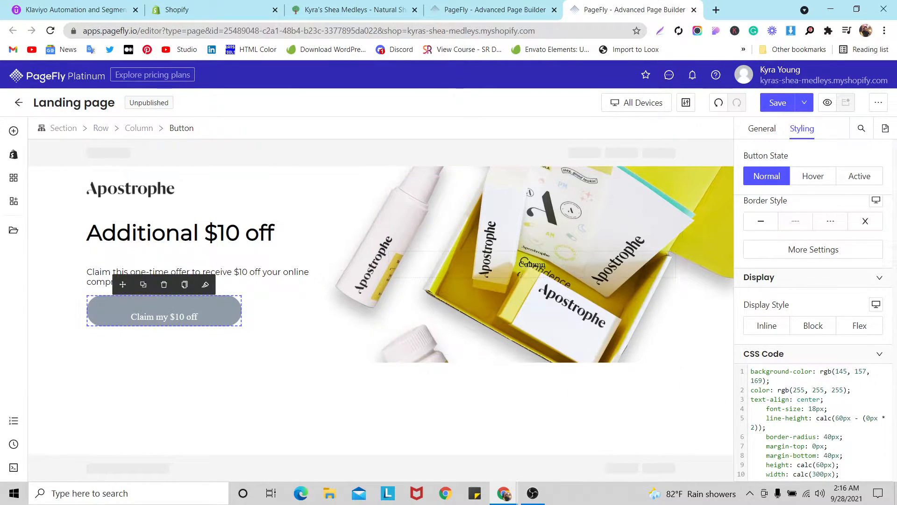
- Set the button's margin to 0 px on all sides and its top and bottom padding to 12 px
scroll(874, 309, up, 10)
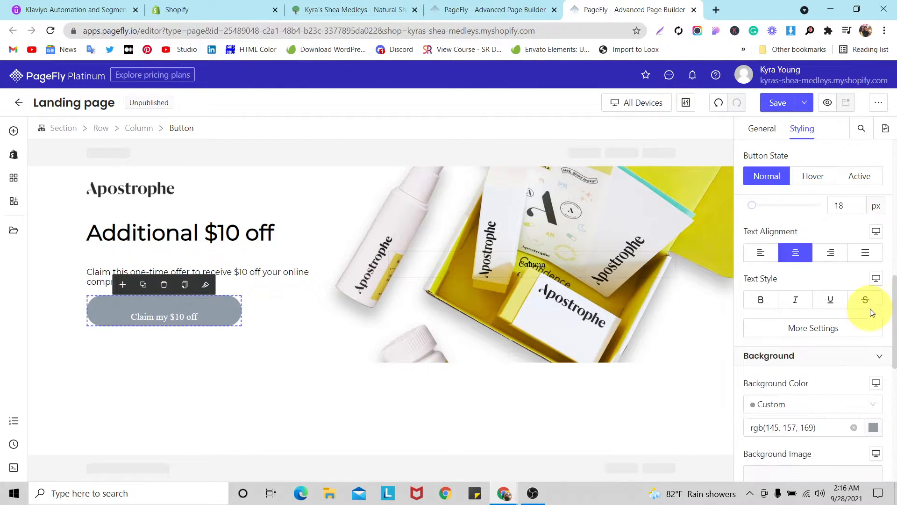
scroll(873, 314, down, 2)
click(796, 358)
text(40)
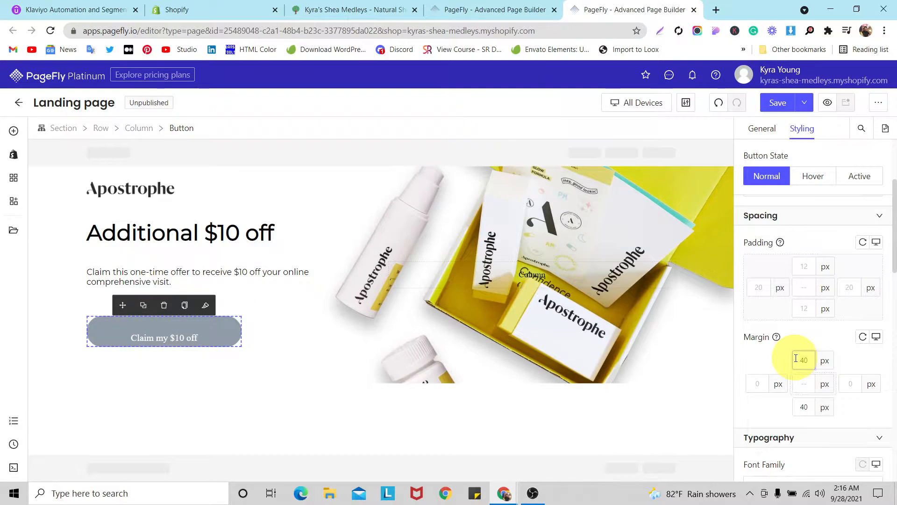
double_click(796, 359)
text(0)
click(798, 384)
text(0)
click(803, 267)
text(1)
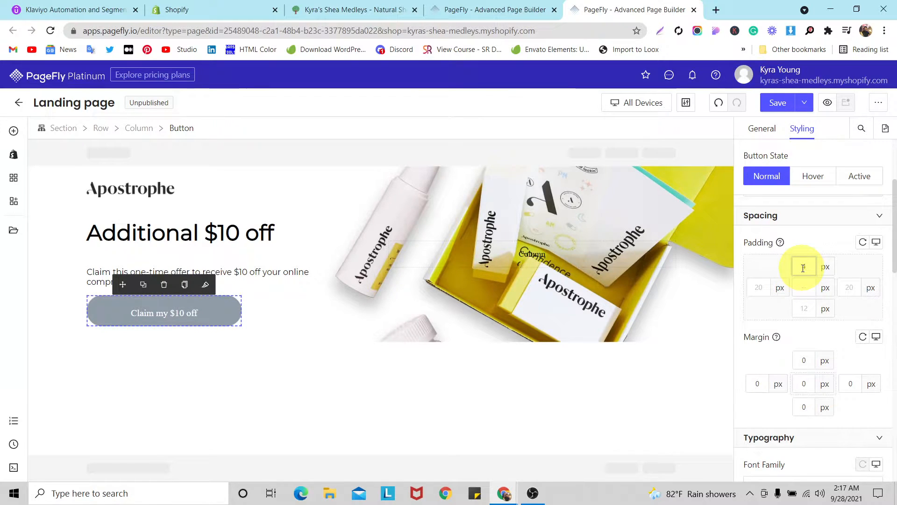
text(2)
click(798, 316)
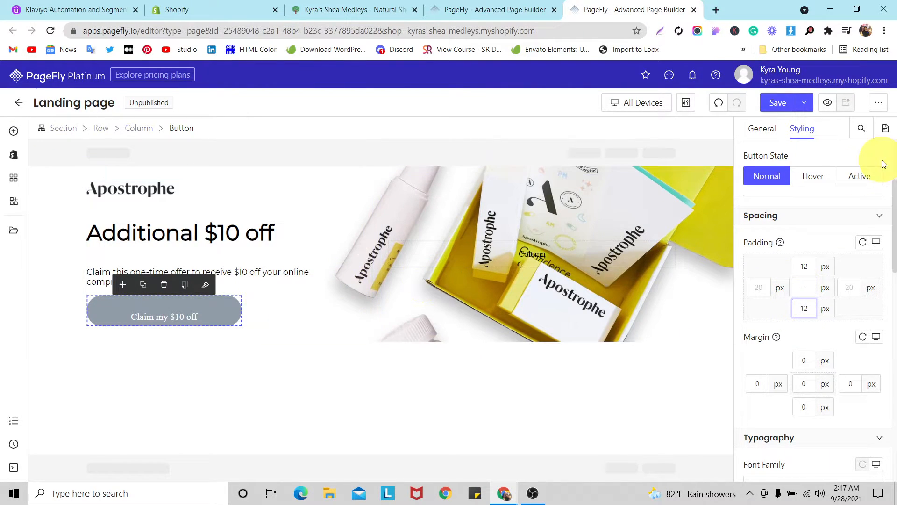
- Undo the button's padding, margin and added CSS changes
click(718, 105)
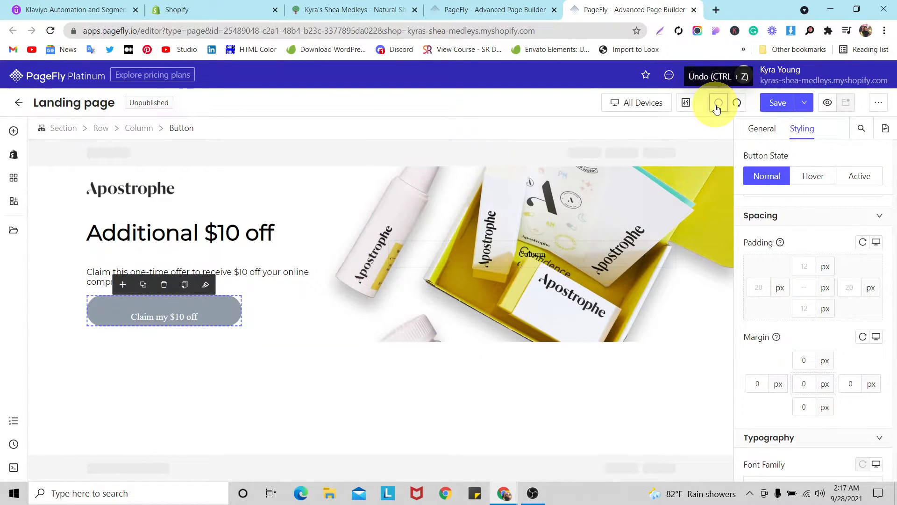
click(718, 109)
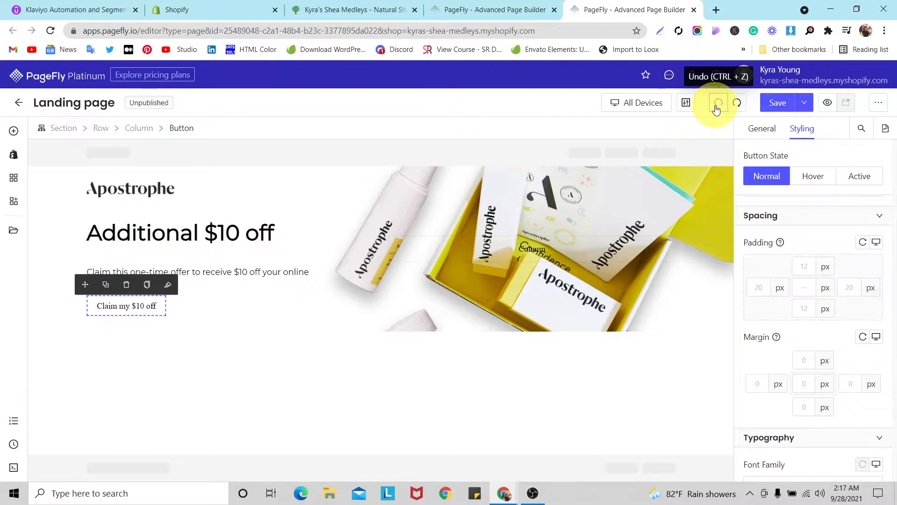
click(717, 108)
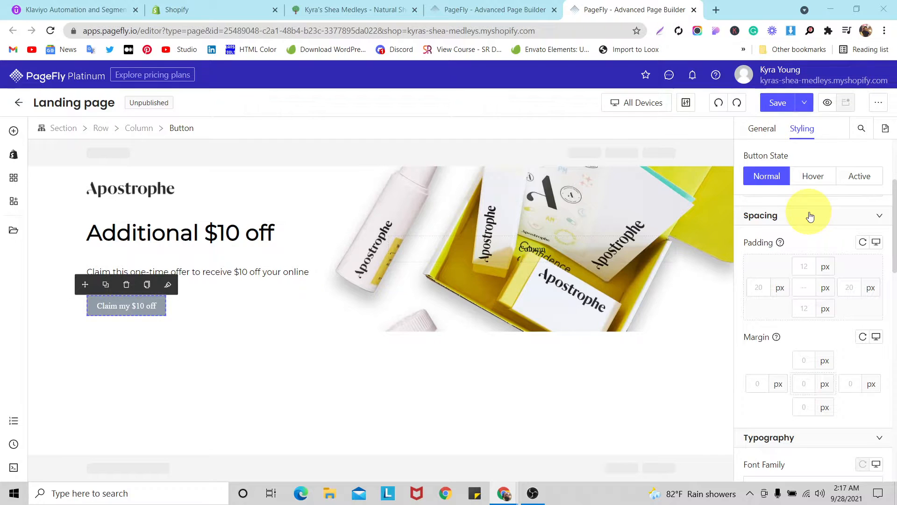
- Set the button's border radius to 40 px on all corners
scroll(811, 224, down, 9)
click(813, 263)
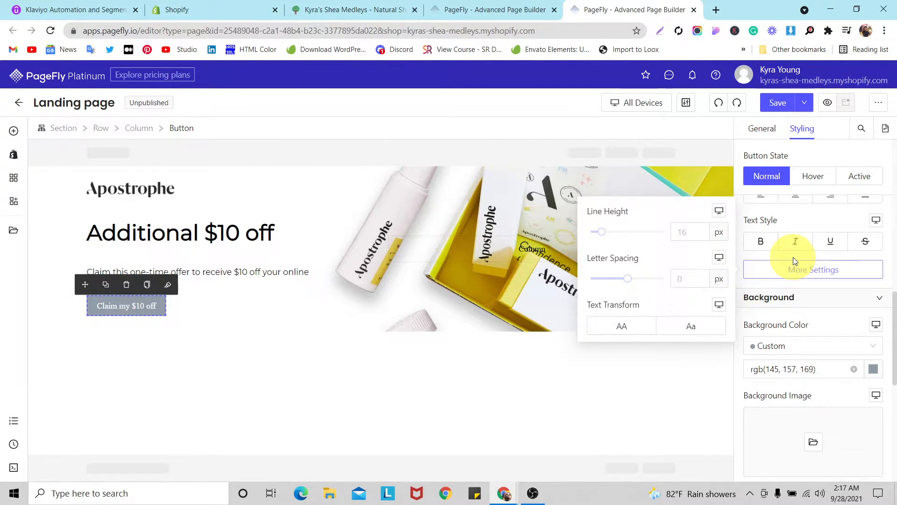
click(795, 261)
scroll(796, 271, down, 6)
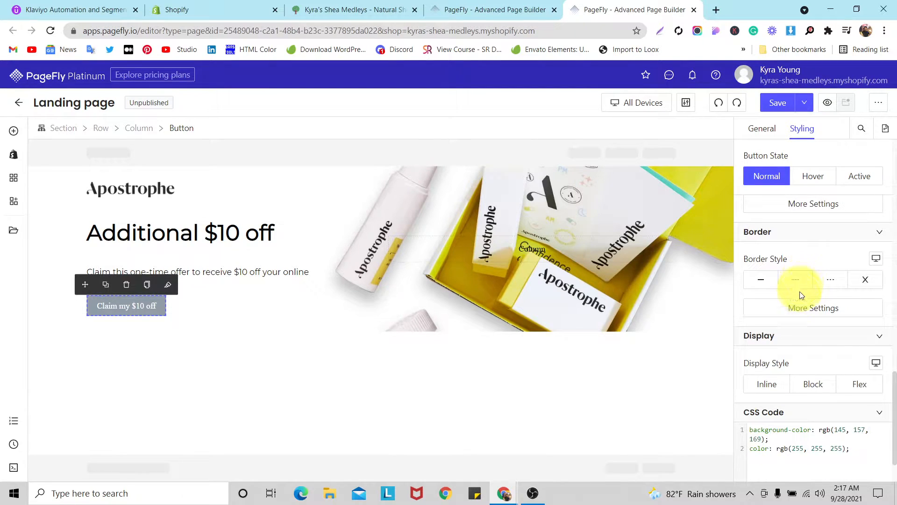
click(798, 308)
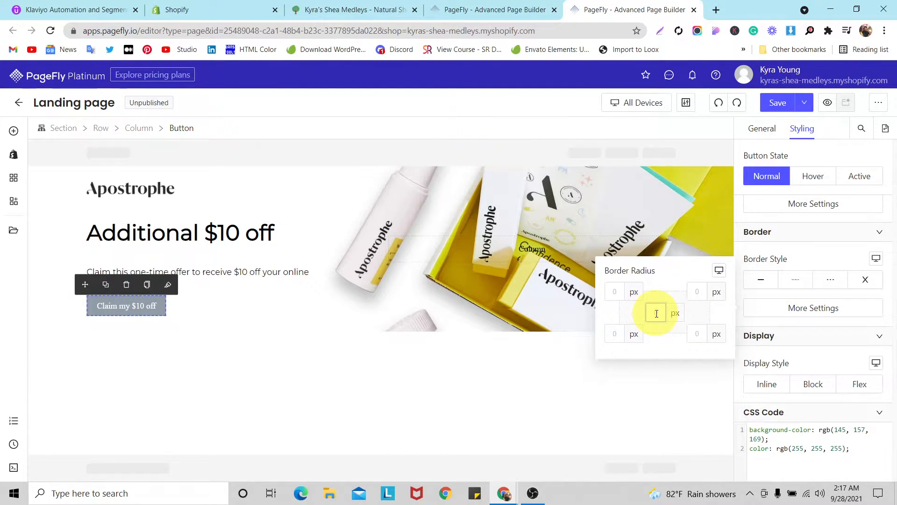
text(40)
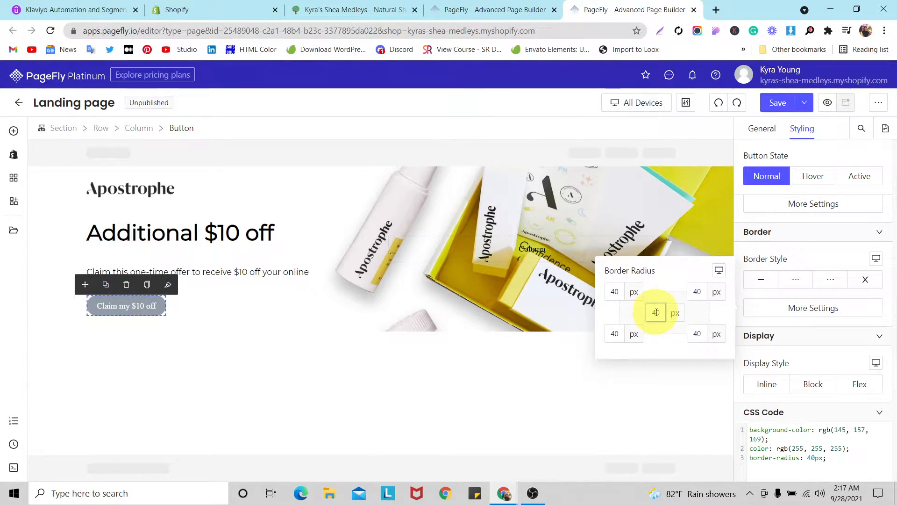
- Set the button's padding to 25 px on the left and right and 12 px on the top and bottom
scroll(860, 312, up, 8)
scroll(862, 313, down, 4)
scroll(858, 316, up, 2)
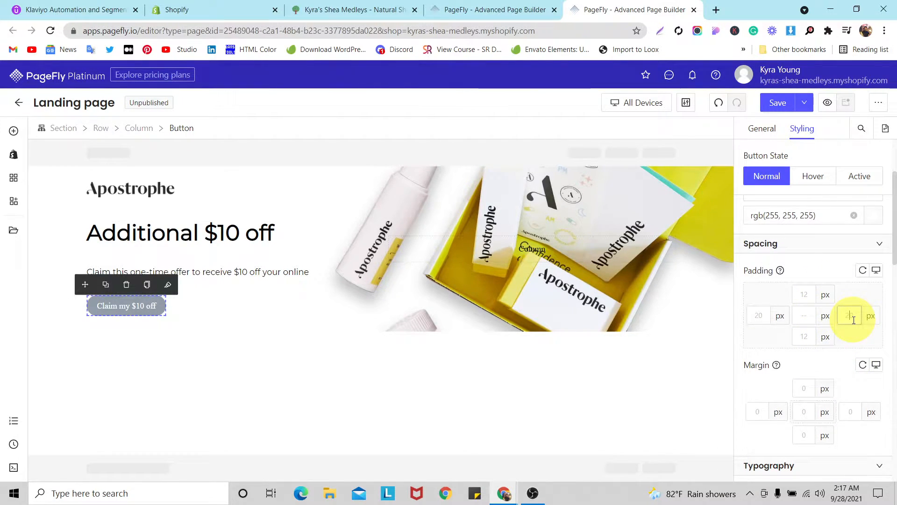
text(5)
click(804, 316)
text(25)
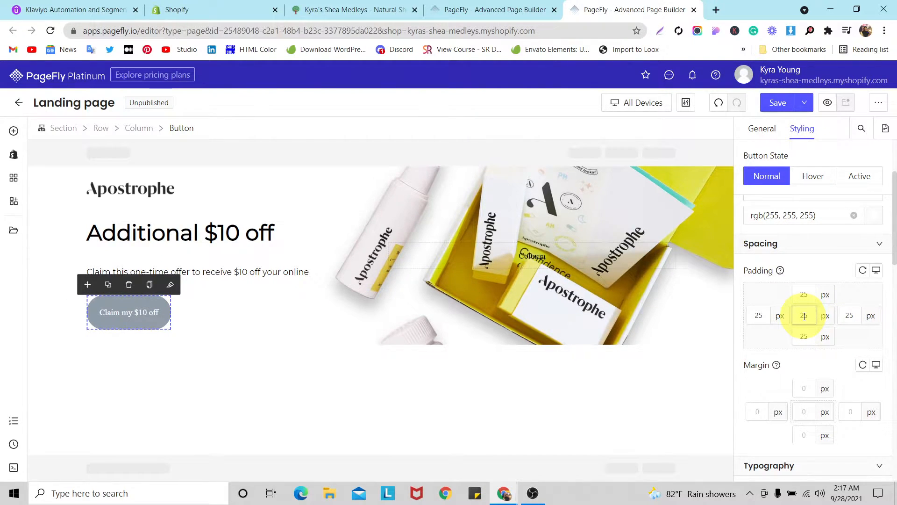
double_click(804, 295)
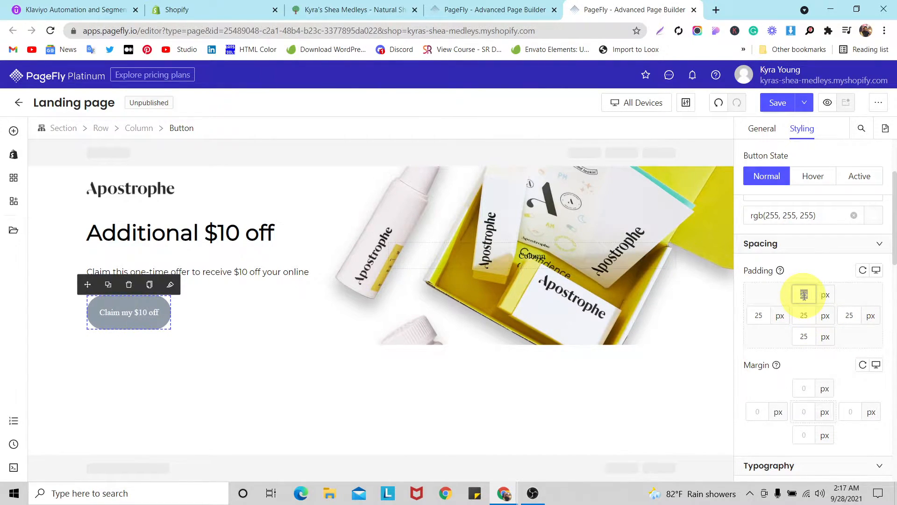
text(12)
click(804, 336)
text(1)
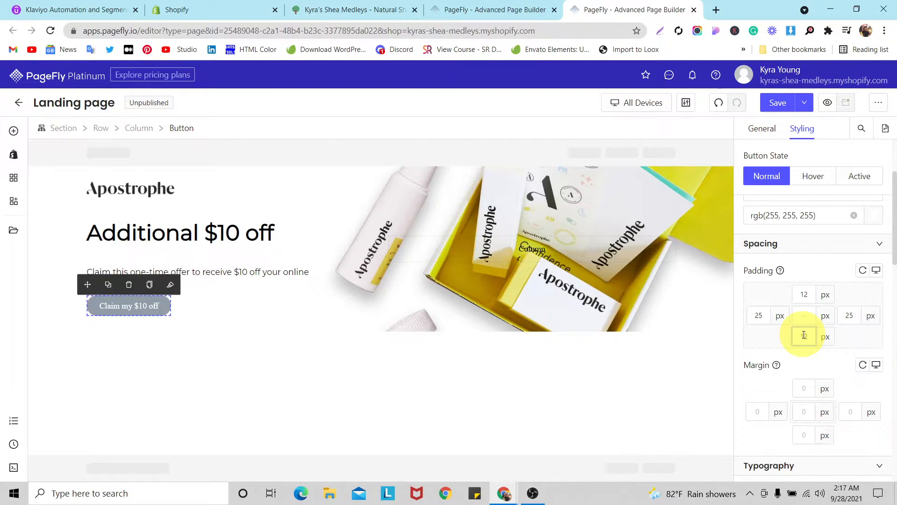
- Set the button's bottom padding to 12 px and its font size to 16 px
text(2)
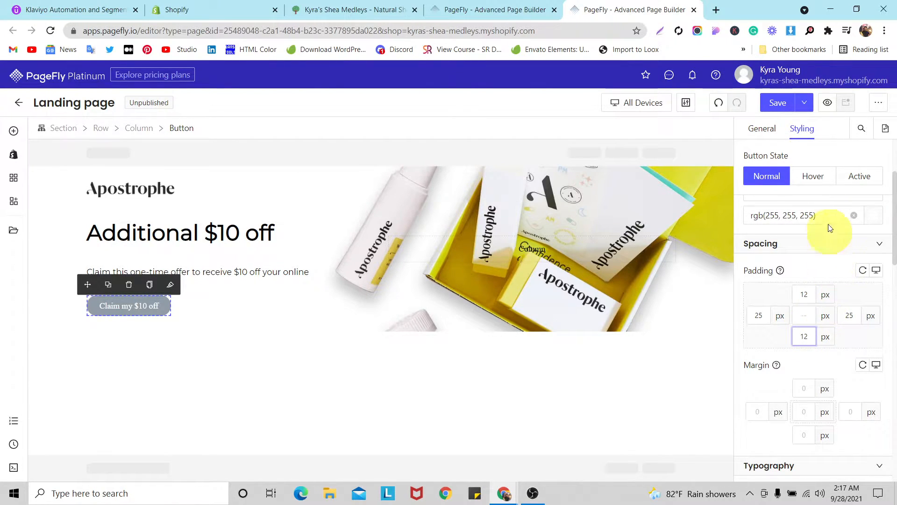
scroll(804, 303, down, 4)
scroll(839, 332, down, 3)
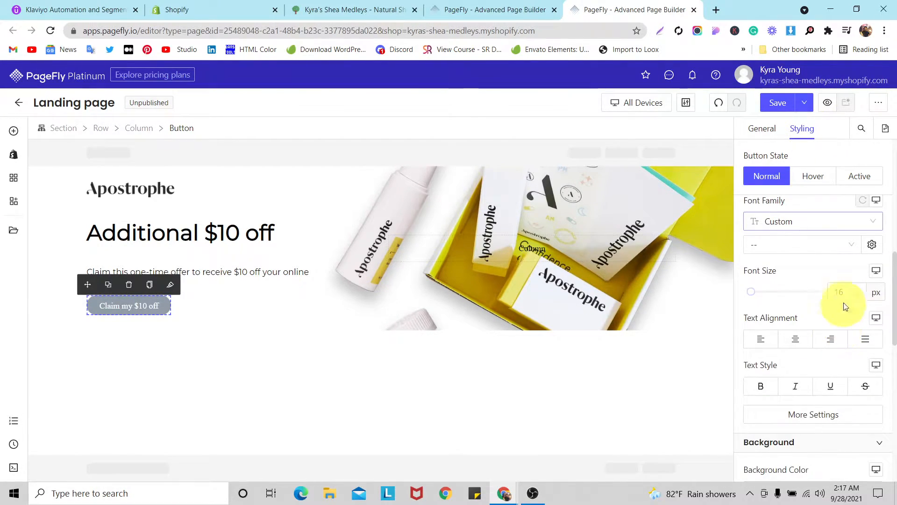
click(842, 286)
text(16)
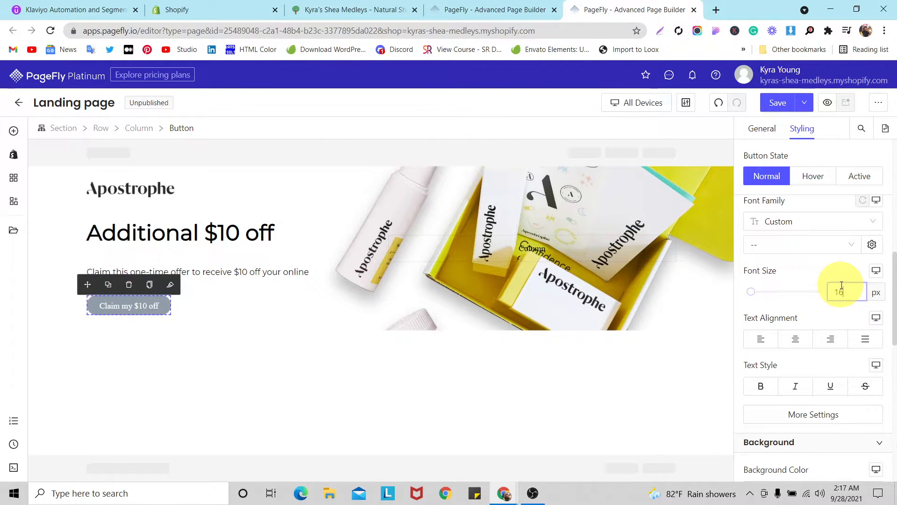
- Try 100 px as the button's left padding, and set the left and right padding to 60 px
scroll(832, 321, up, 8)
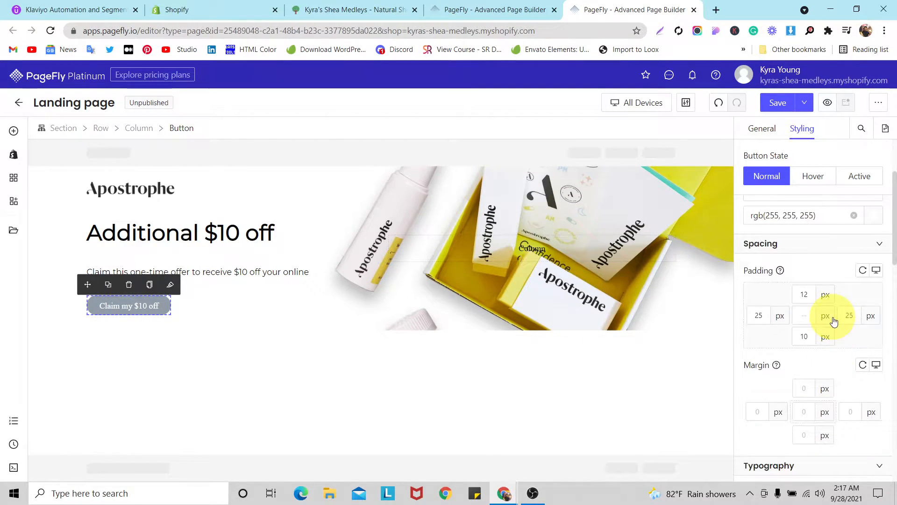
double_click(753, 378)
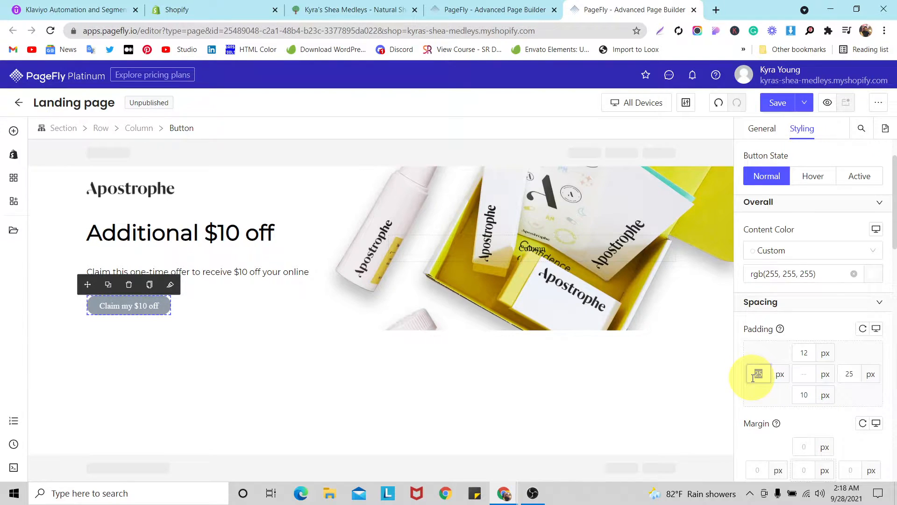
text(100)
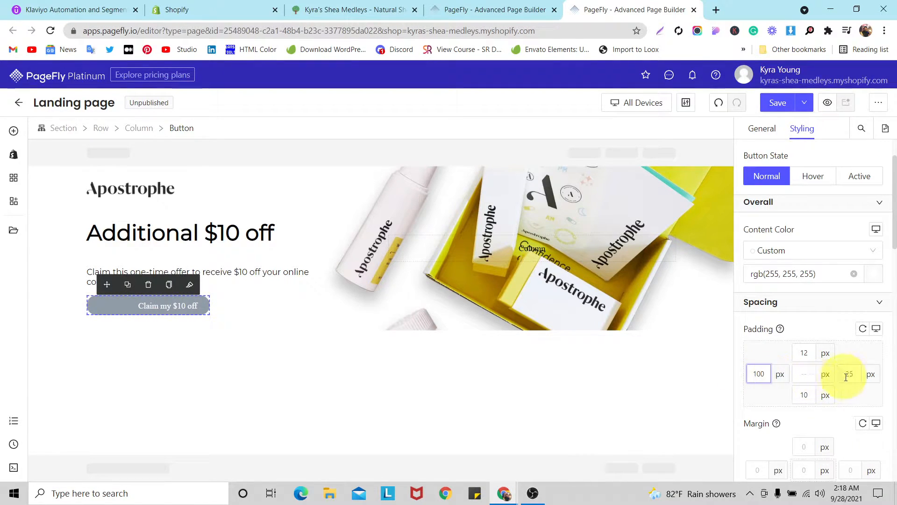
click(850, 376)
double_click(759, 374)
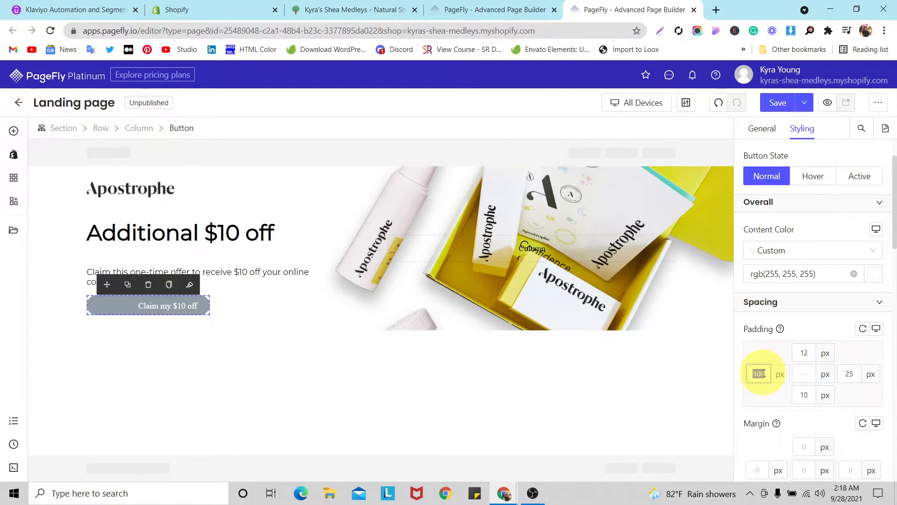
text(60)
click(847, 374)
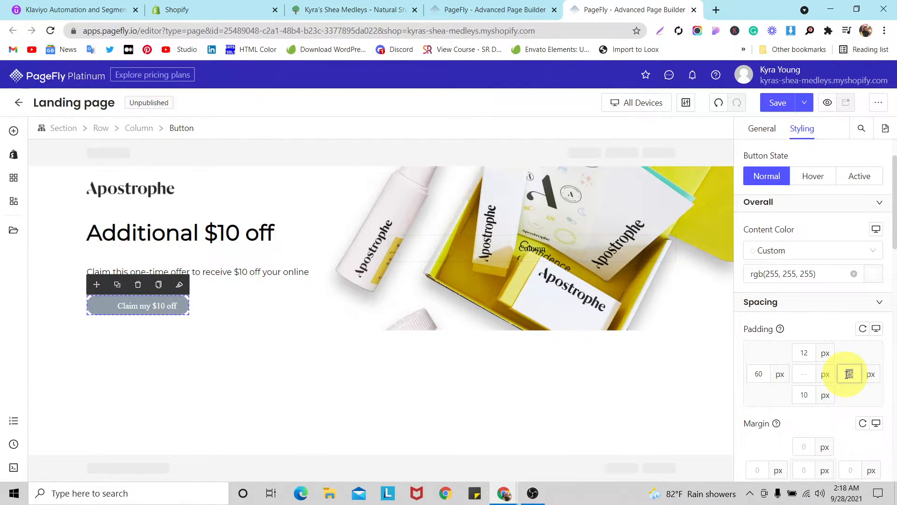
text(60)
- Set the button's top and bottom padding to 20 px
click(805, 354)
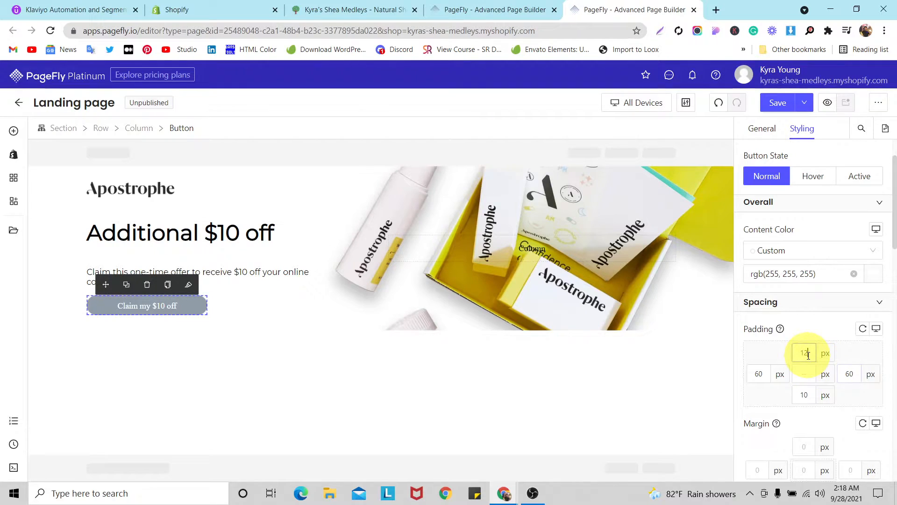
text(20)
click(804, 395)
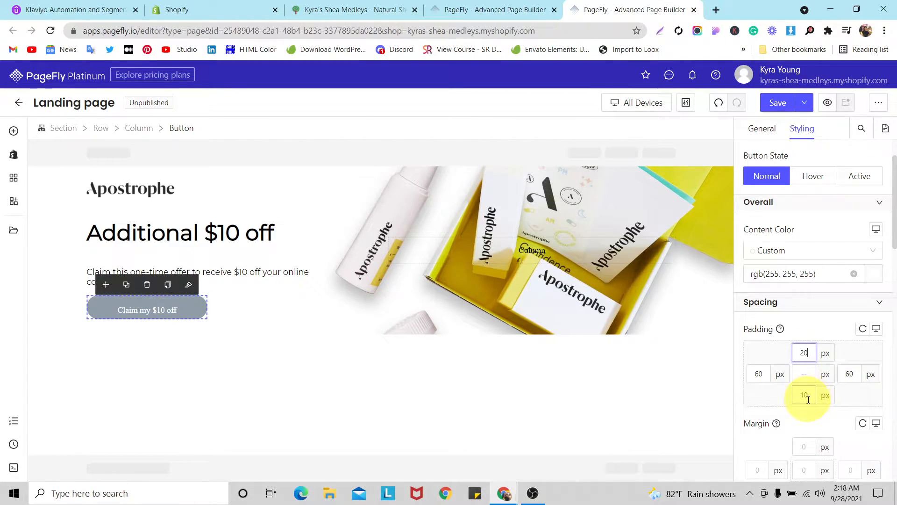
text(20)
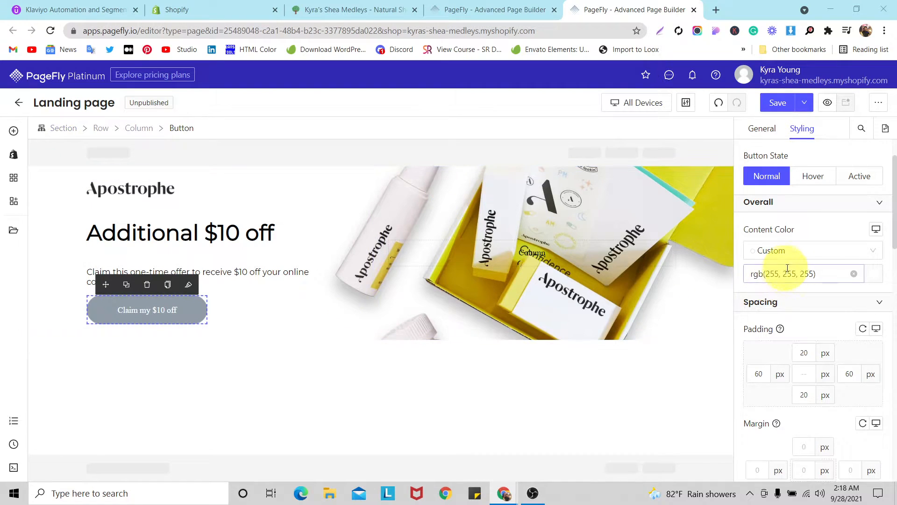
- Add a width of 40% as a new line in the button's CSS code
scroll(790, 268, down, 10)
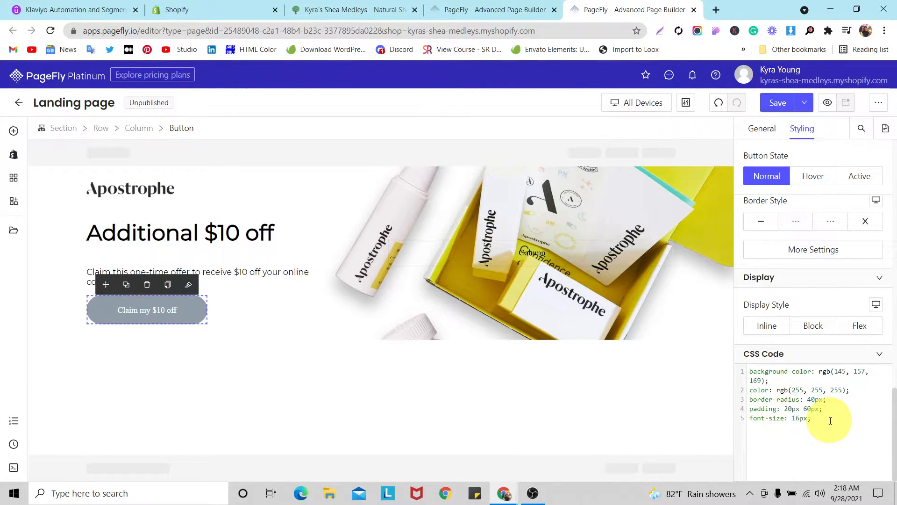
key(Return)
text(width)
text(: 40)
text(%)
text( ;)
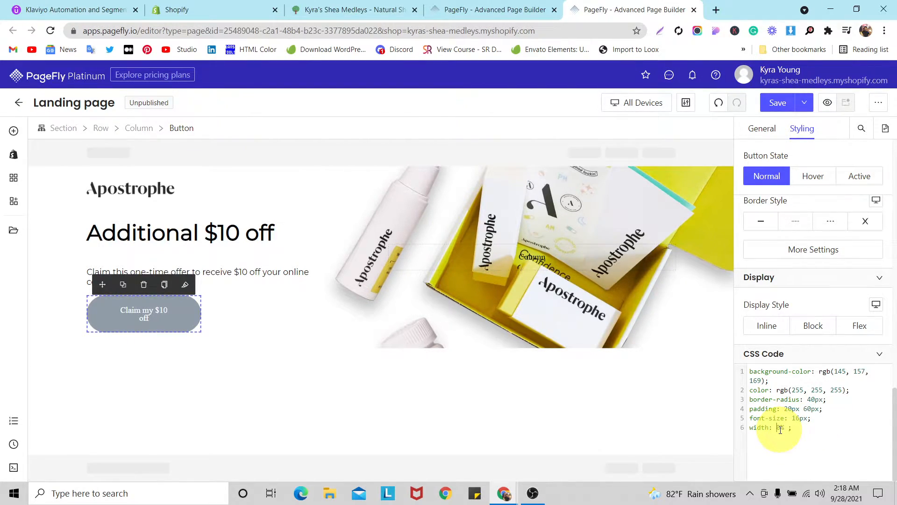
- Try 70% and 50% as the button's CSS width and return it to 40%
text(7)
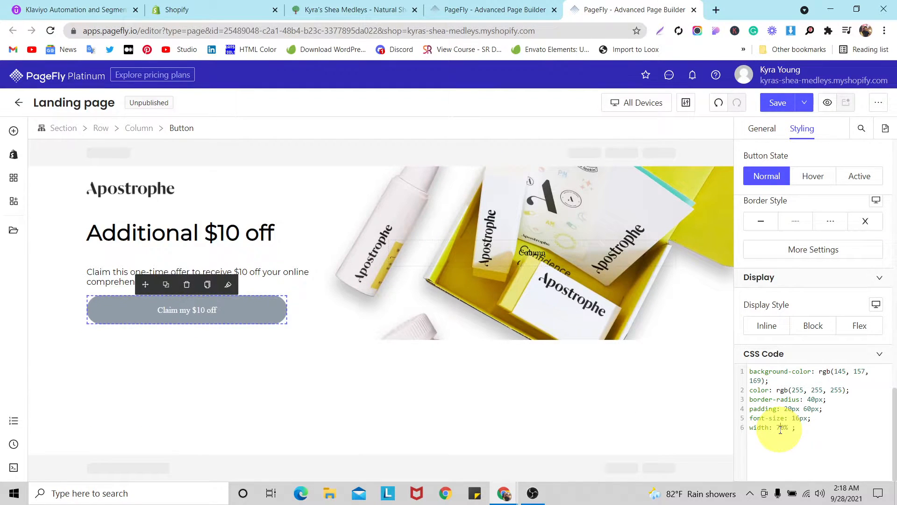
text(5)
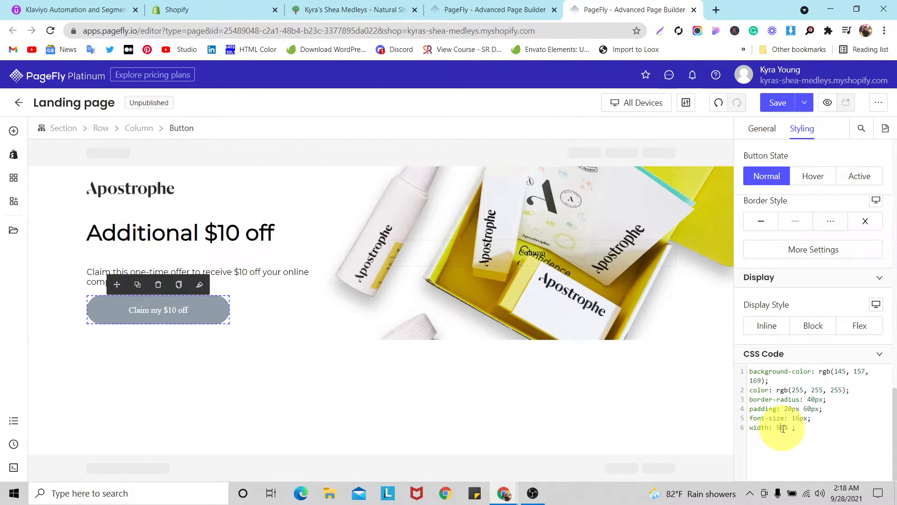
key(BackSpace)
text(4)
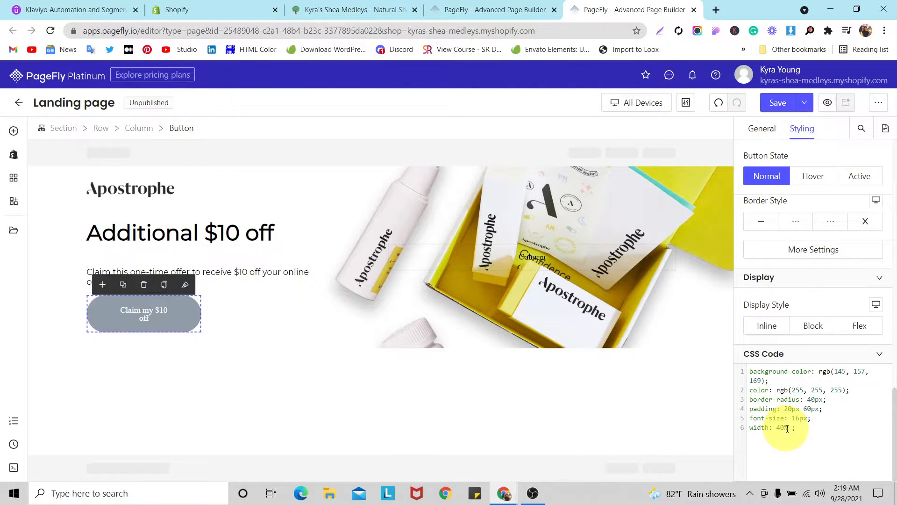
- Set the button's left and right padding to 0 px and its CSS width to 50%
scroll(860, 336, up, 5)
scroll(869, 346, up, 4)
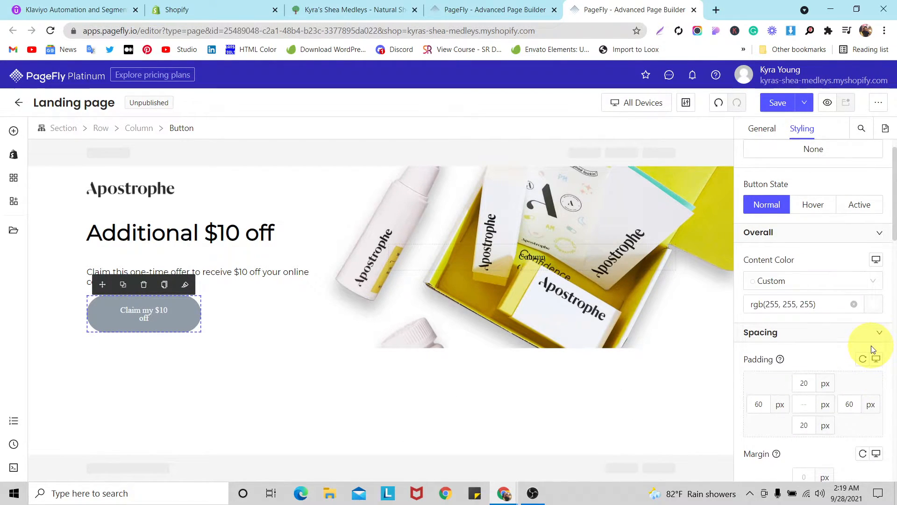
click(804, 435)
double_click(848, 434)
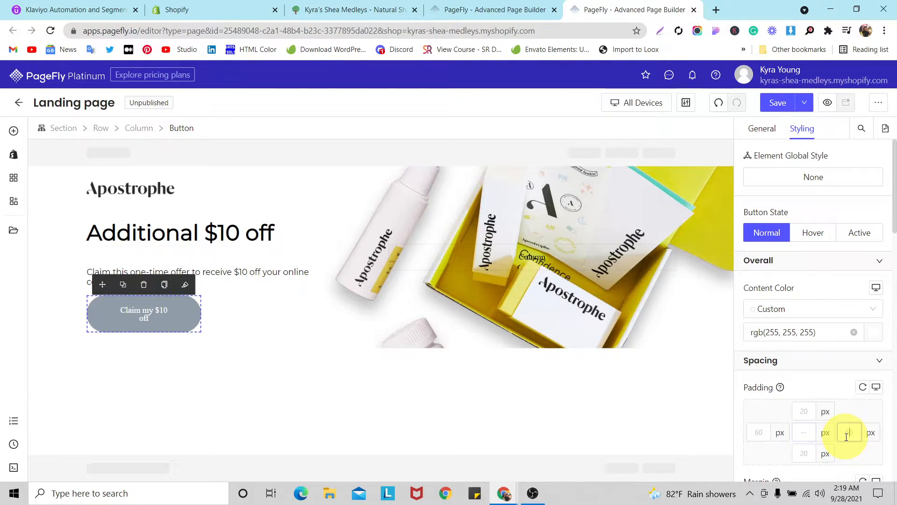
text(0)
click(756, 432)
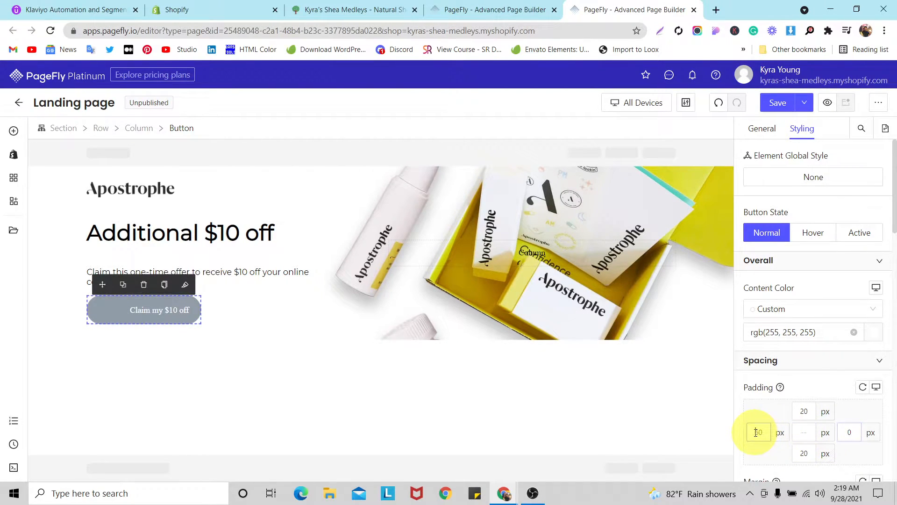
text(0)
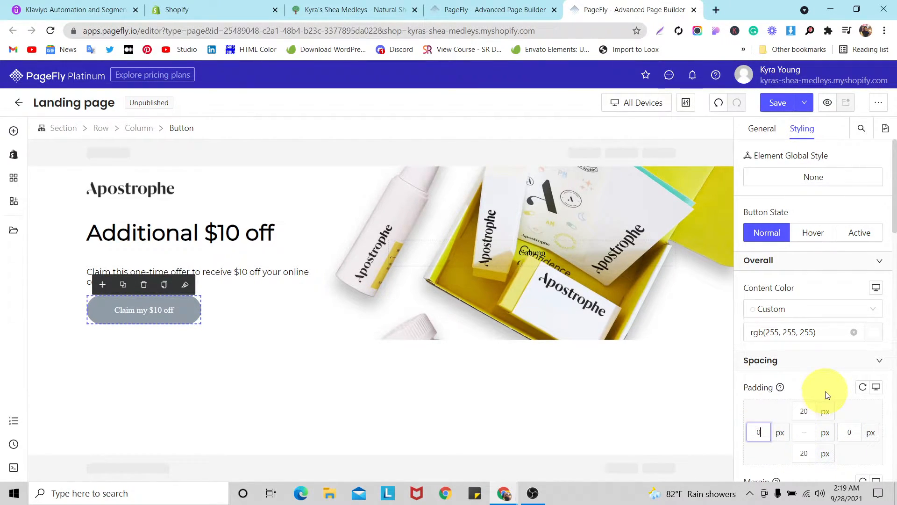
scroll(828, 395, down, 10)
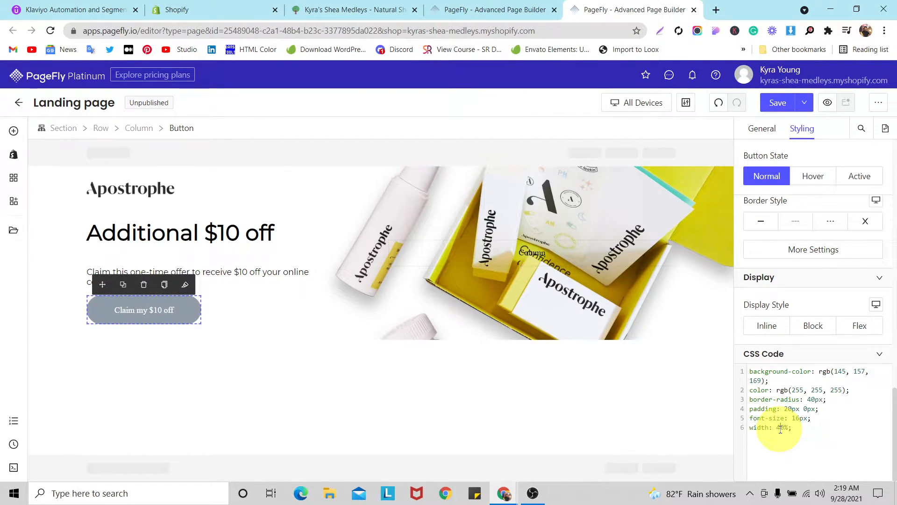
text(5)
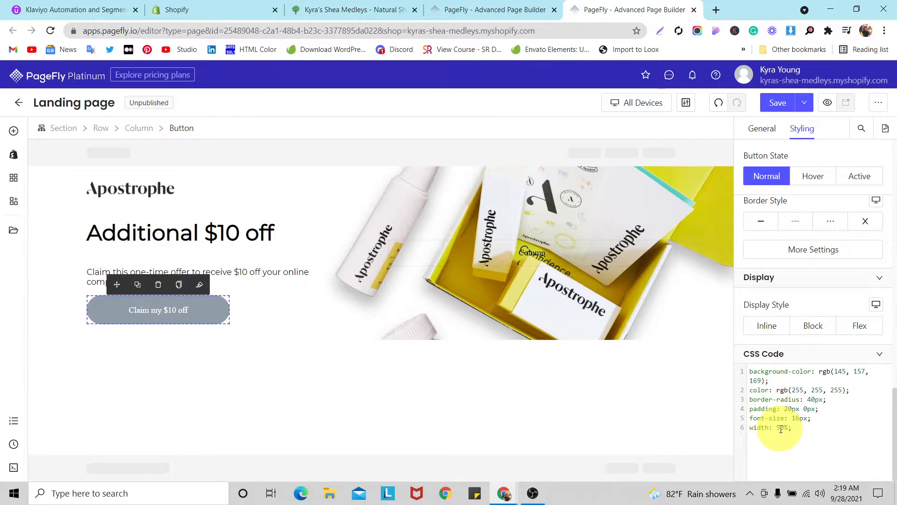
- Set the button's top padding to 25 px and its bottom padding to 23 px, and deselect the button
scroll(856, 423, up, 8)
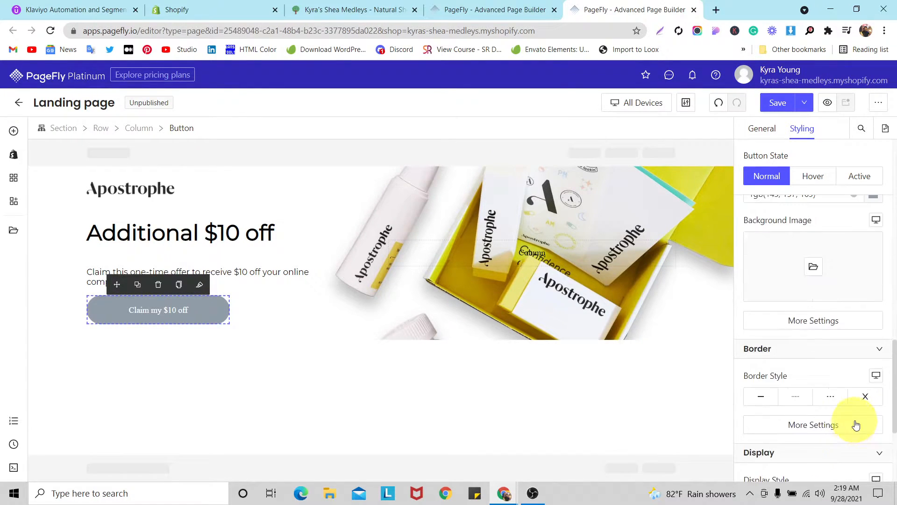
click(809, 329)
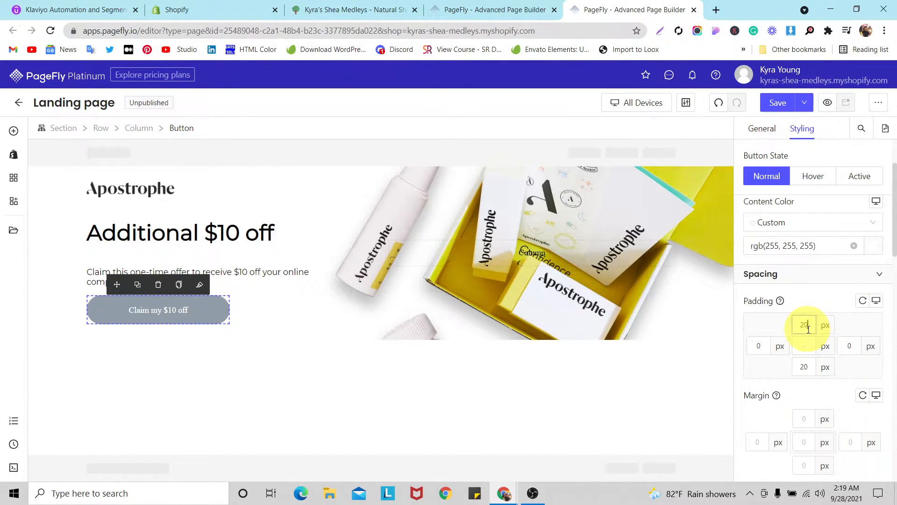
key(BackSpace)
text(4)
click(812, 368)
key(Up)
key(Up)
key(Up)
click(810, 329)
key(Up)
click(413, 380)
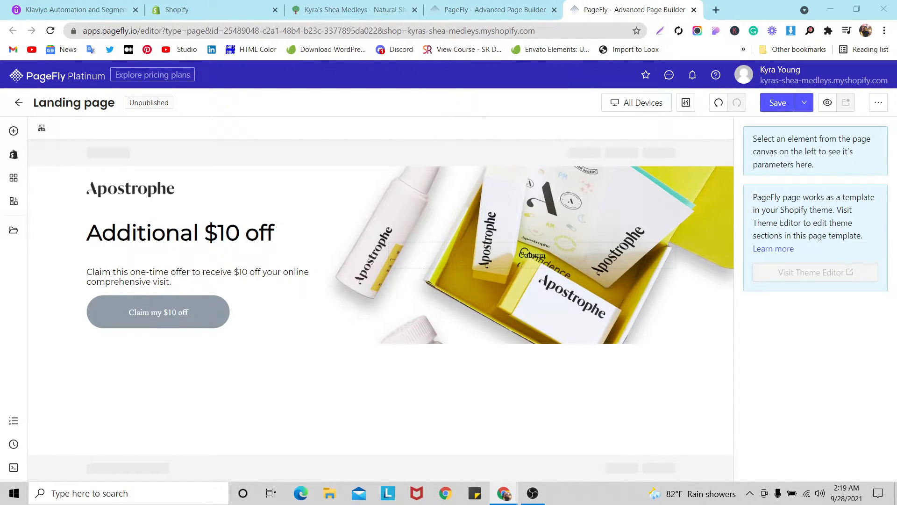
- Try black (000000) as the "Claim my $10 off" button's content color and return it to white
click(212, 290)
click(210, 321)
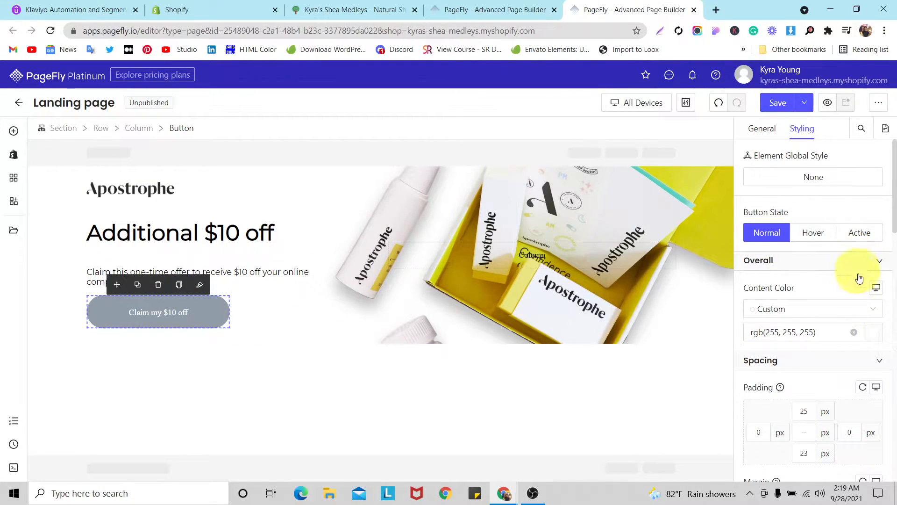
click(874, 334)
click(624, 361)
double_click(623, 361)
text(000000)
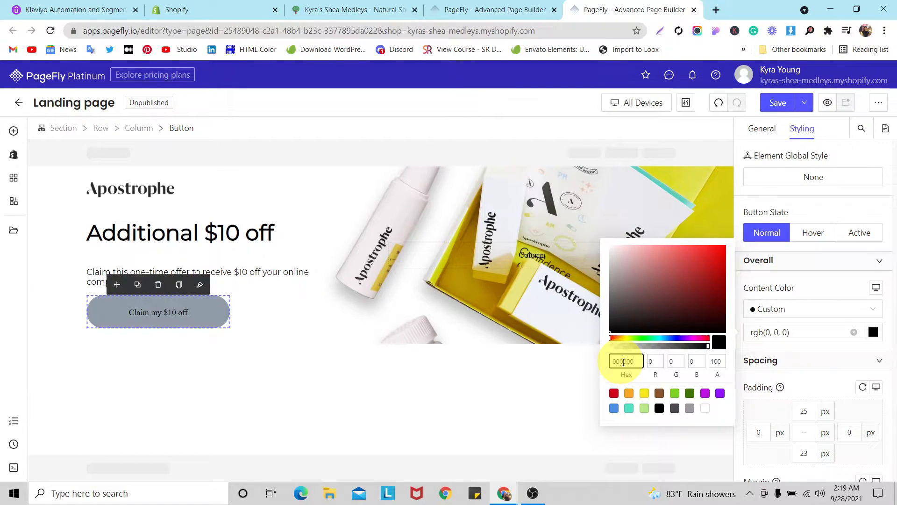
click(706, 413)
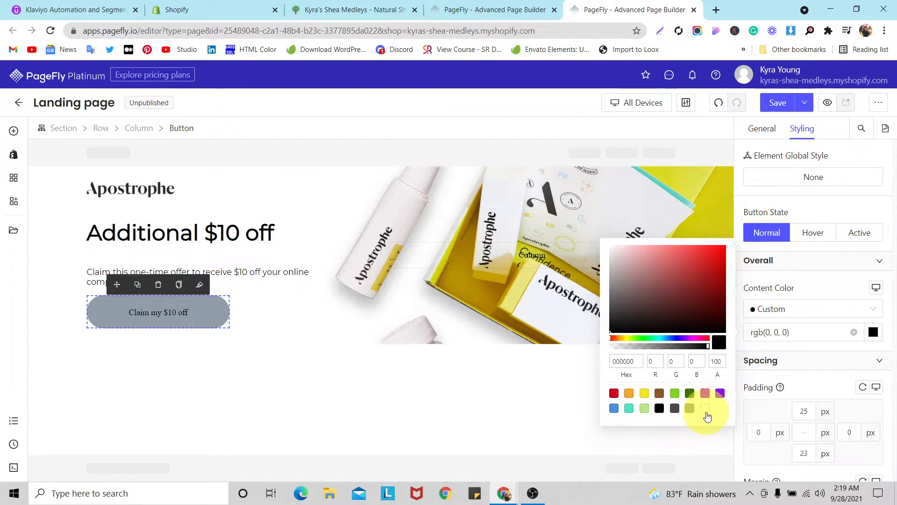
click(705, 409)
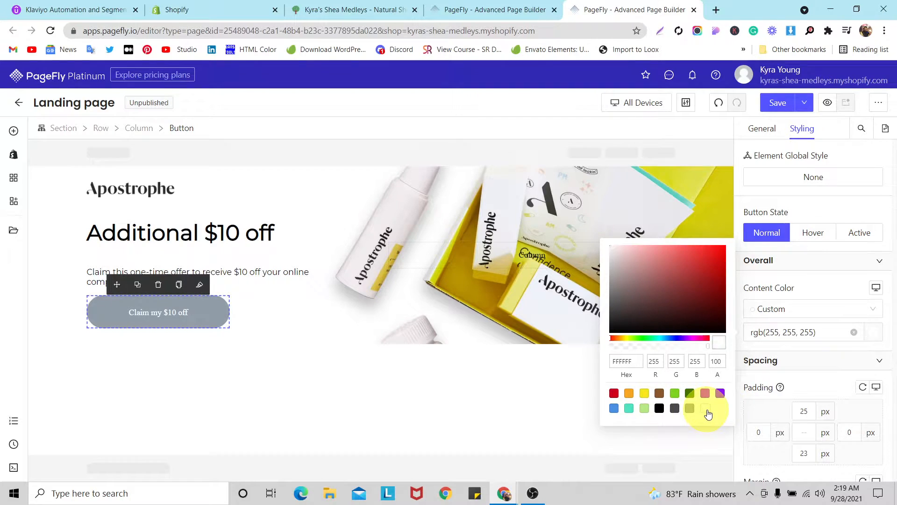
- Set the button's background color to black, rgb(0, 0, 0)
scroll(856, 352, down, 4)
scroll(857, 353, down, 9)
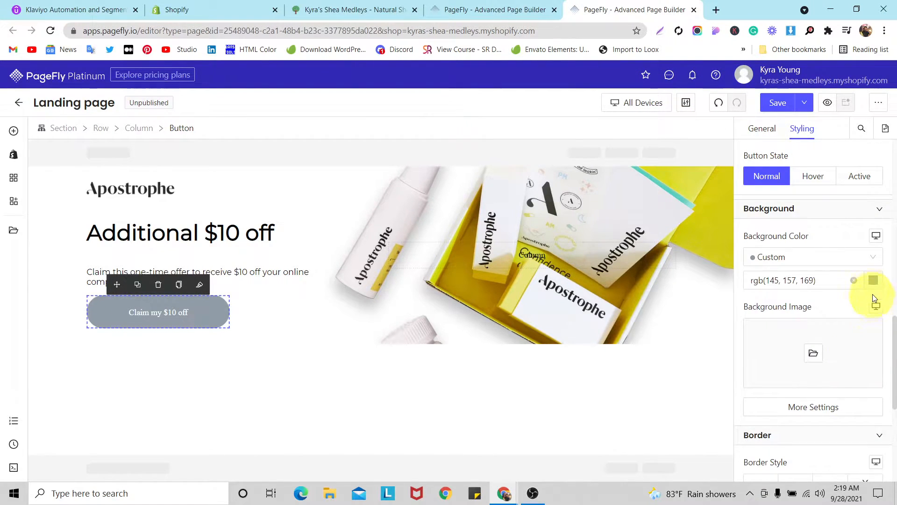
click(873, 280)
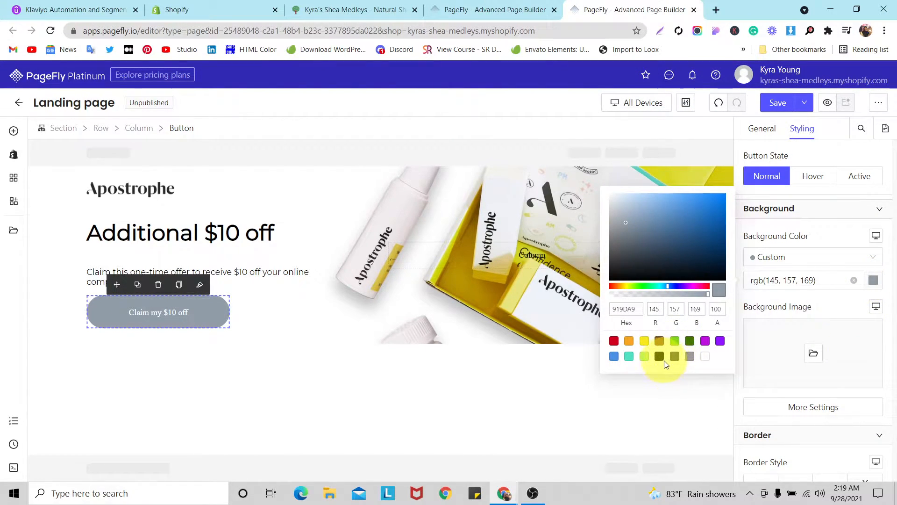
click(659, 357)
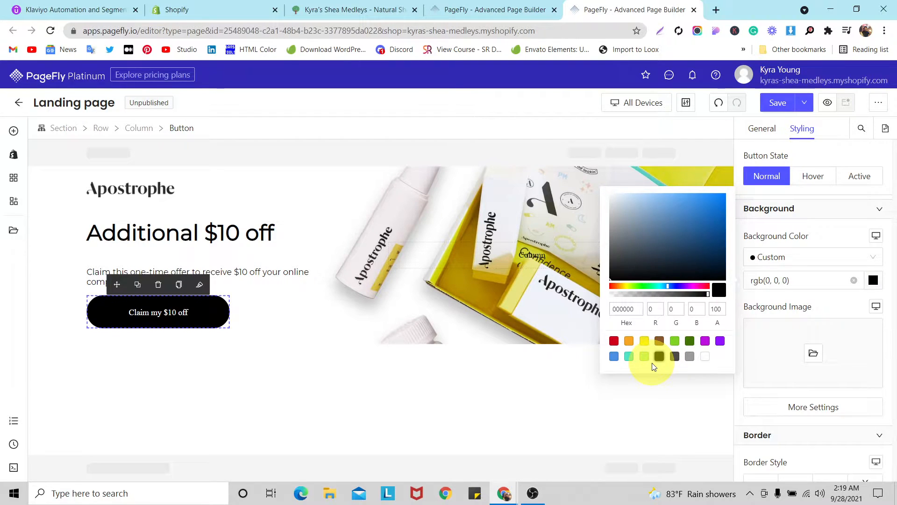
- Set the button's font family to Montserrat
scroll(828, 284, down, 5)
scroll(827, 287, up, 2)
scroll(825, 294, down, 3)
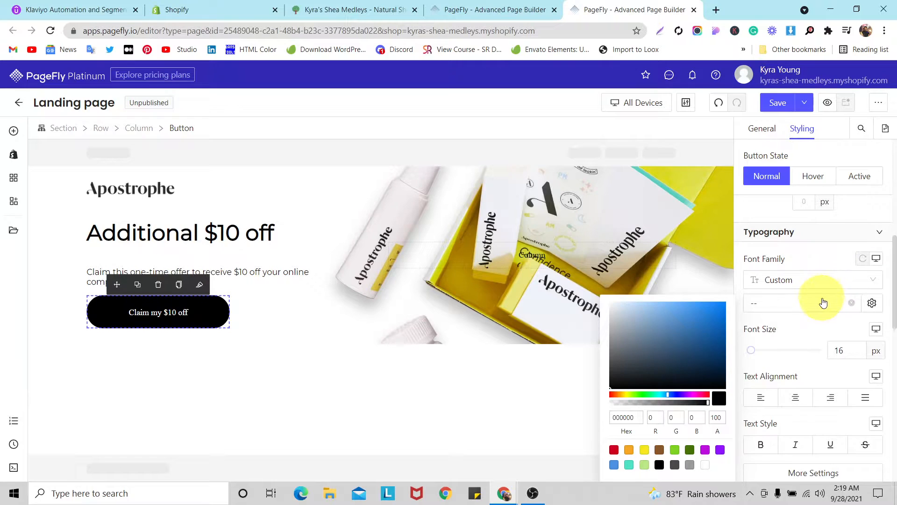
click(823, 303)
click(797, 349)
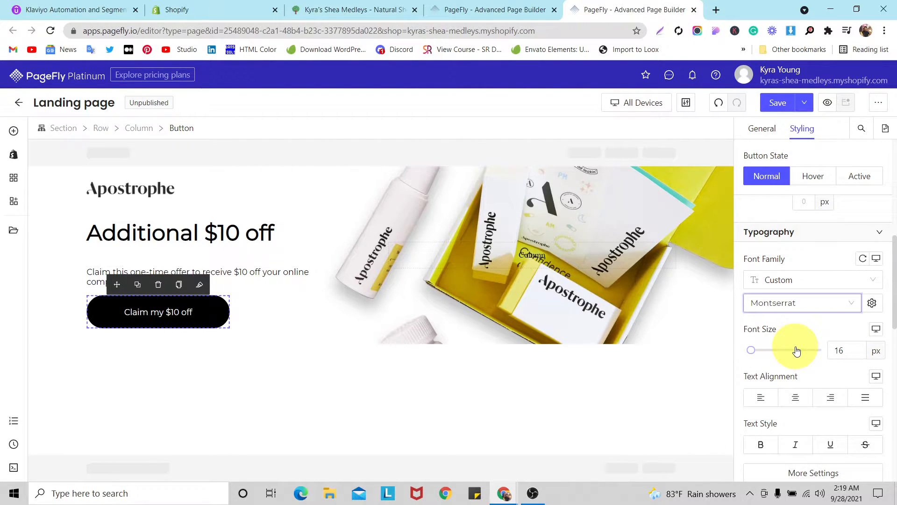
scroll(855, 341, down, 4)
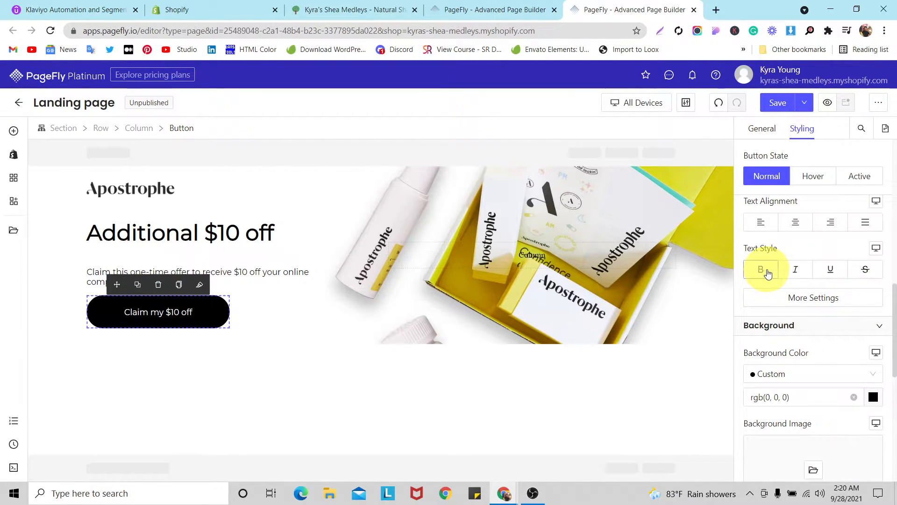
- Make the "Claim my $10 off" button's text bold and set its letter spacing to 1 px
click(766, 272)
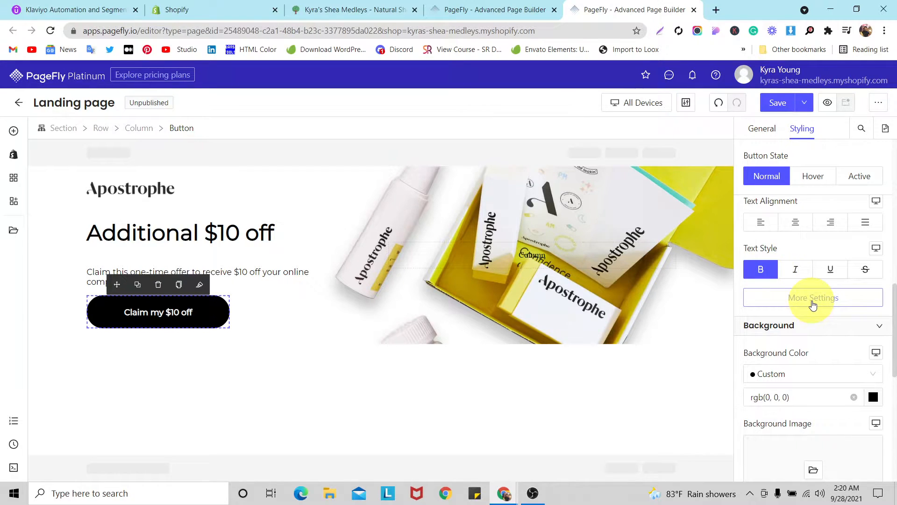
scroll(813, 304, down, 2)
scroll(814, 305, up, 2)
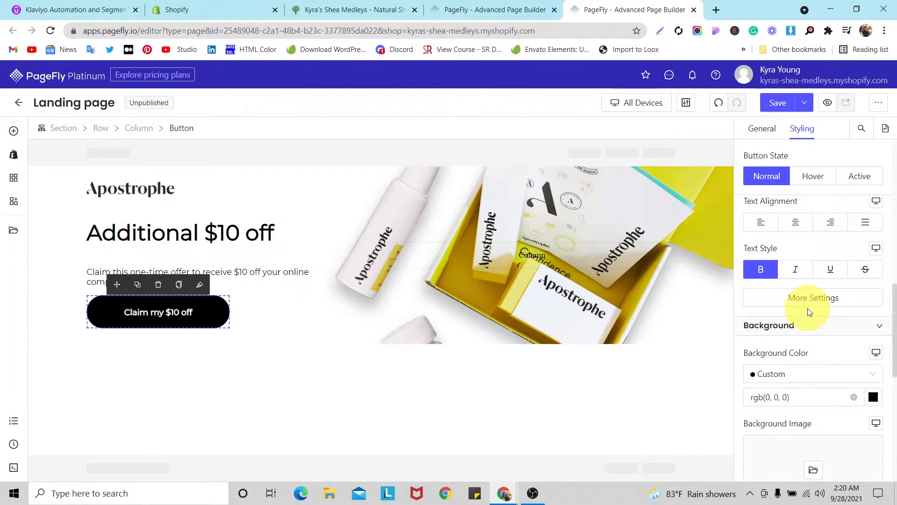
click(811, 302)
text(2)
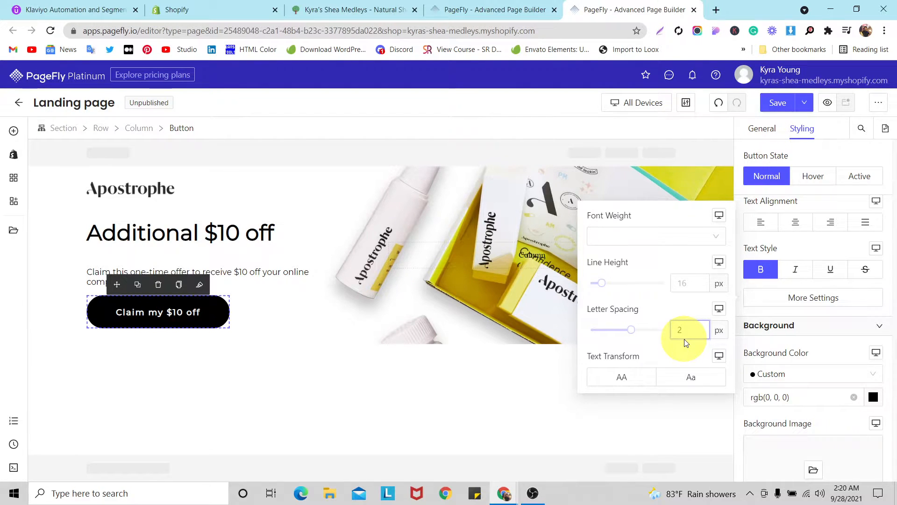
key(BackSpace)
text(1)
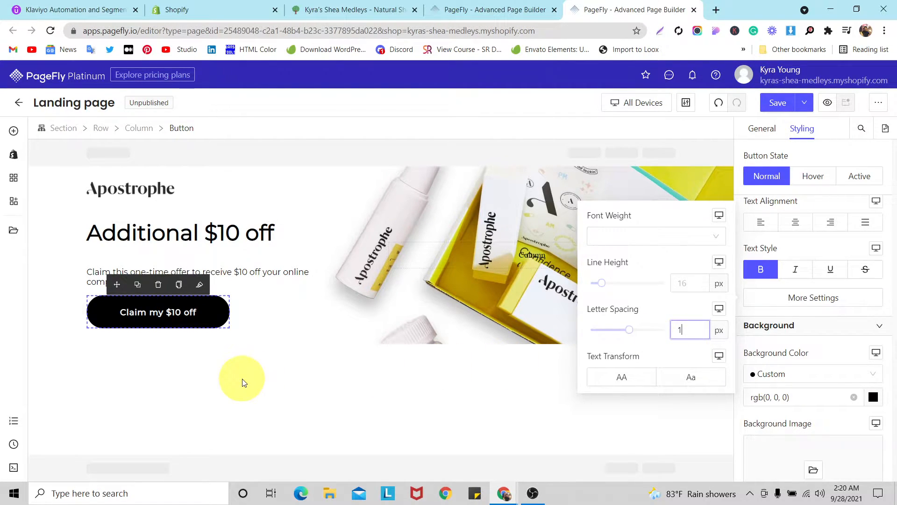
click(249, 384)
- Set the hero section's top padding to 40 px and its bottom padding to 70 px
click(45, 279)
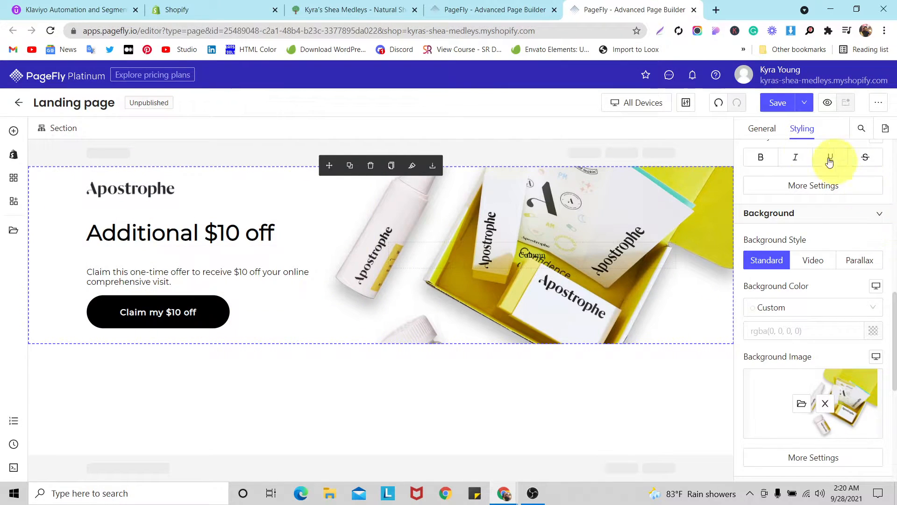
scroll(828, 233, up, 10)
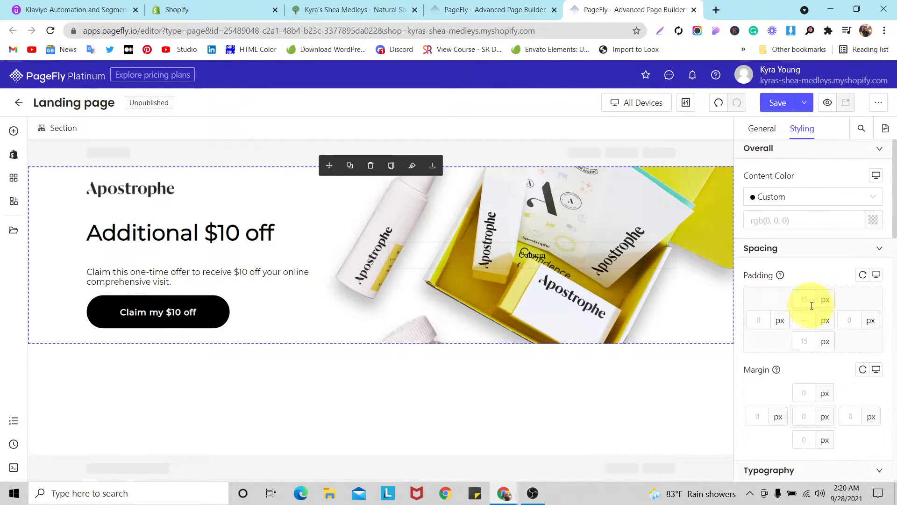
text(40)
click(804, 337)
text(40)
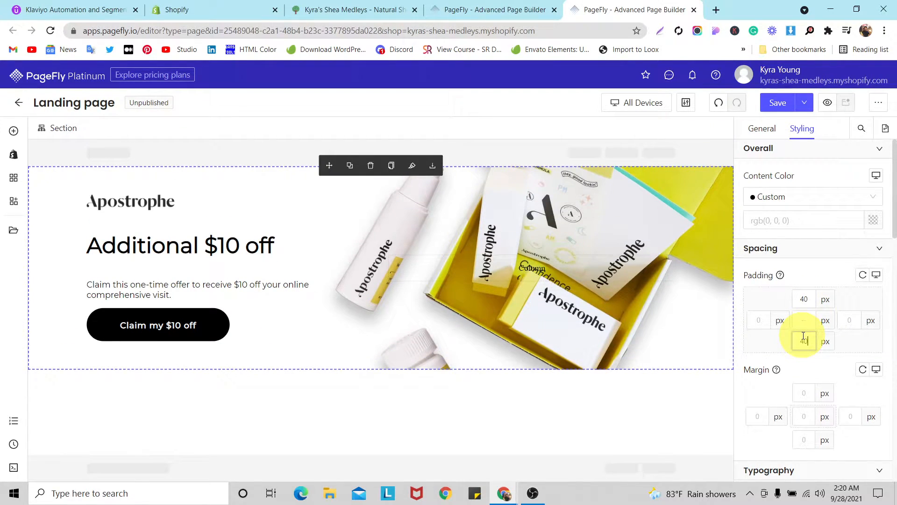
click(785, 310)
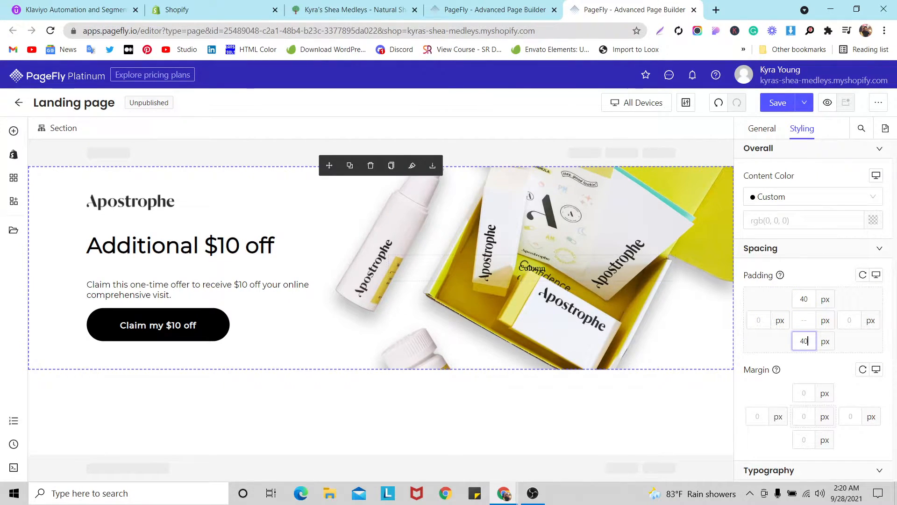
double_click(804, 341)
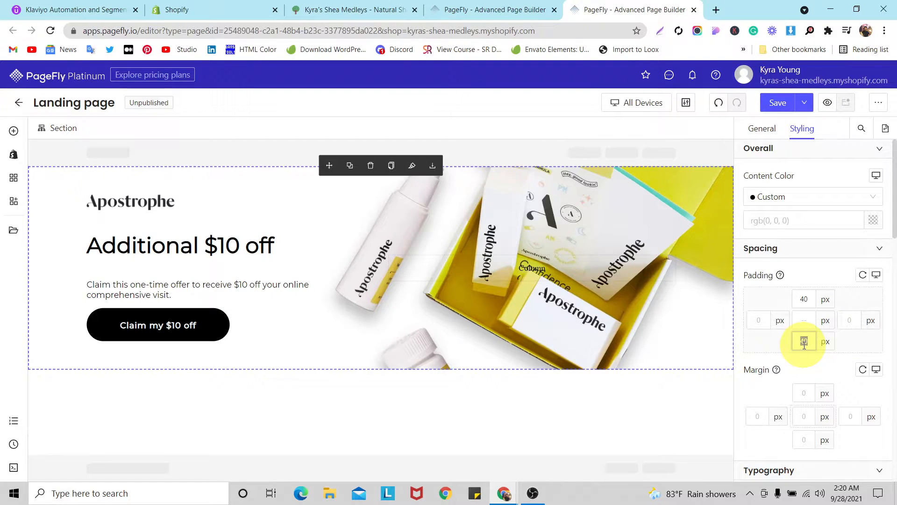
text(70)
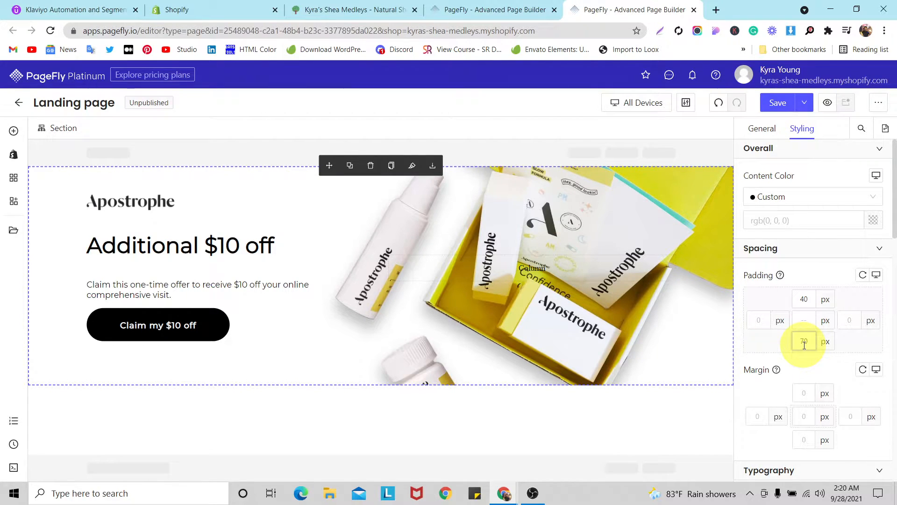
- Set the "Claim my $10 off" button's top margin to 20 px and save the page
click(258, 328)
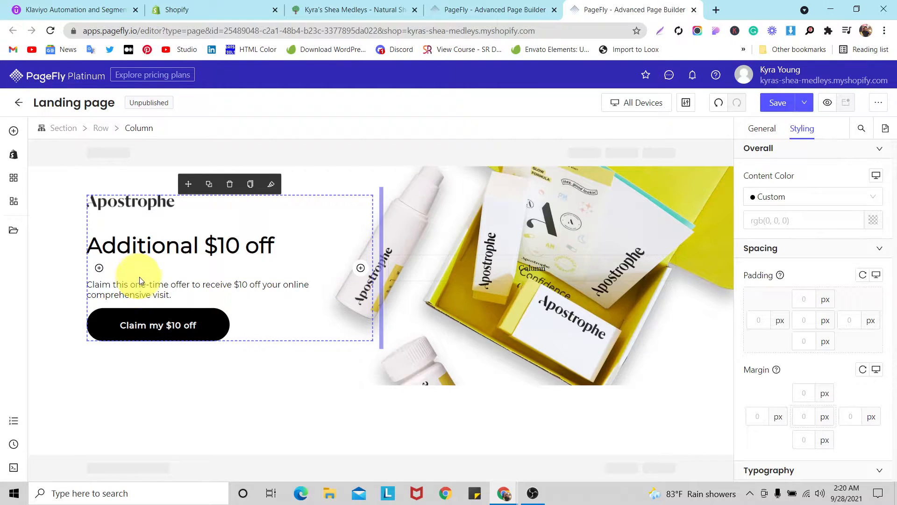
click(210, 289)
click(213, 315)
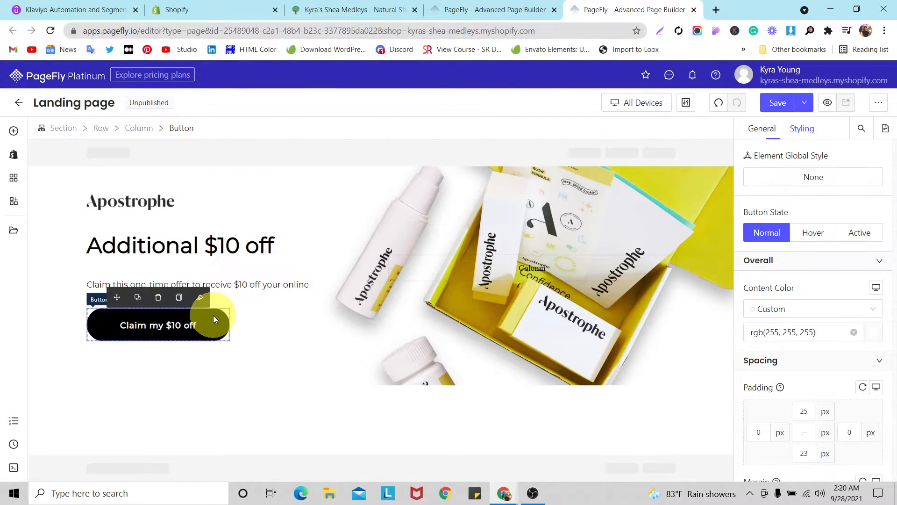
scroll(828, 322, down, 3)
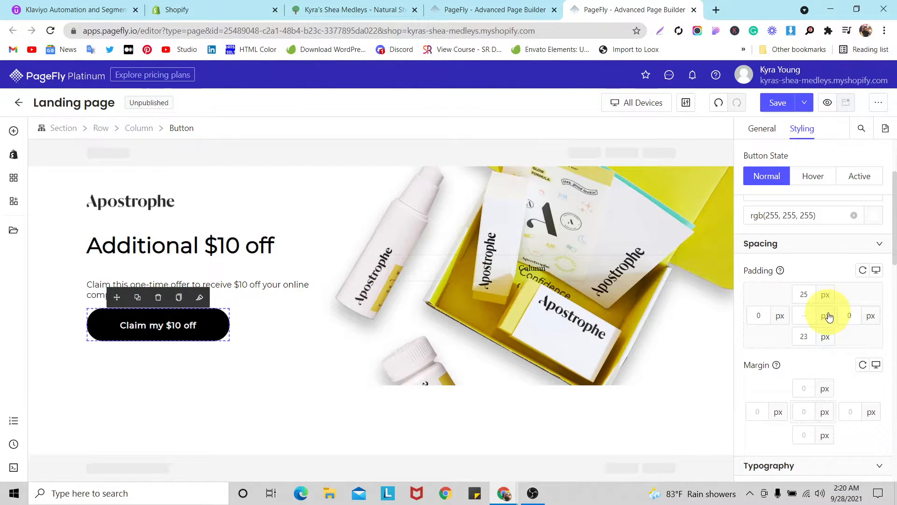
scroll(828, 315, up, 1)
scroll(825, 320, down, 2)
click(805, 331)
text(55)
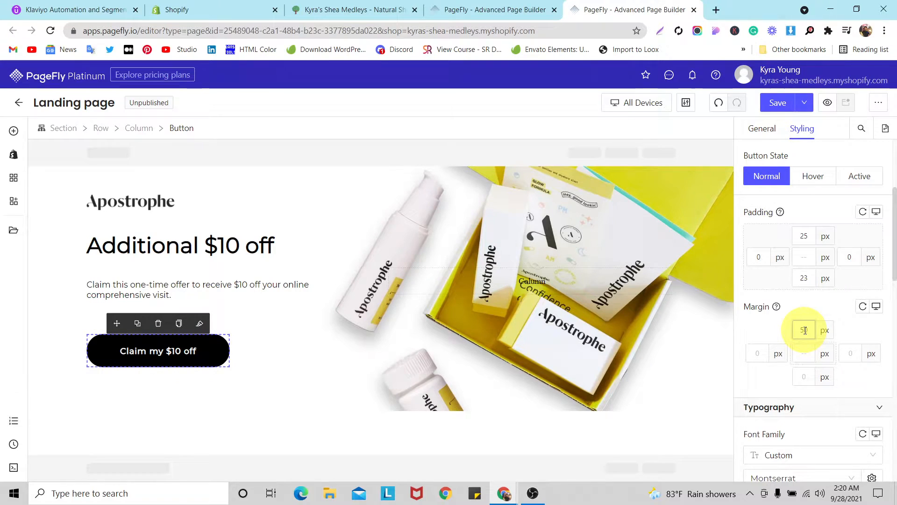
key(BackSpace)
key(BackSpace)
text(33)
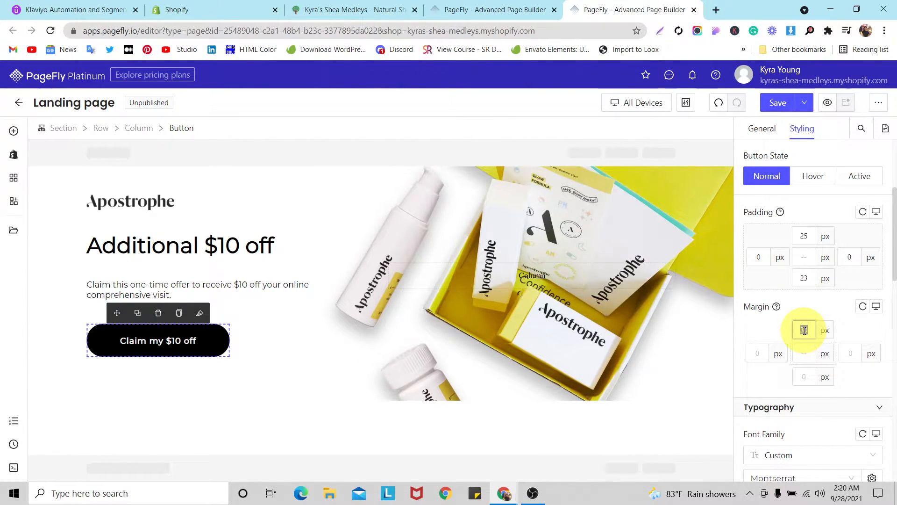
text(20)
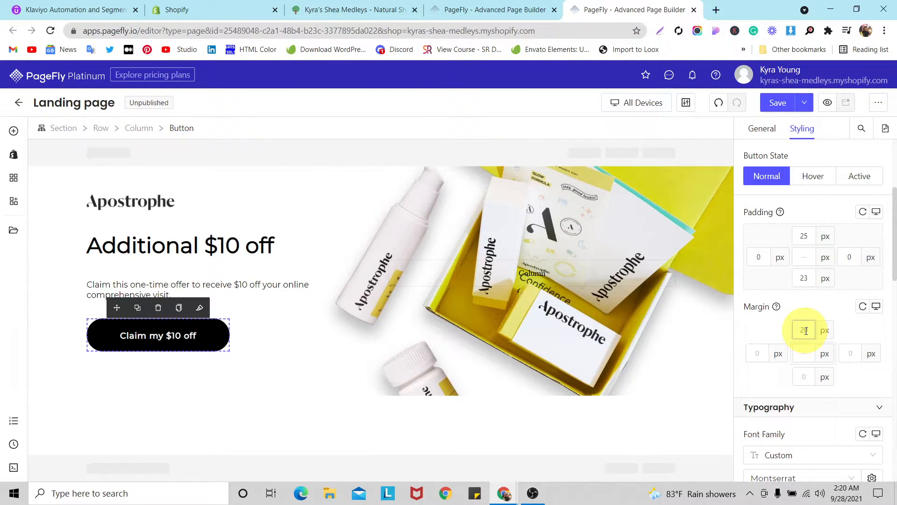
click(49, 265)
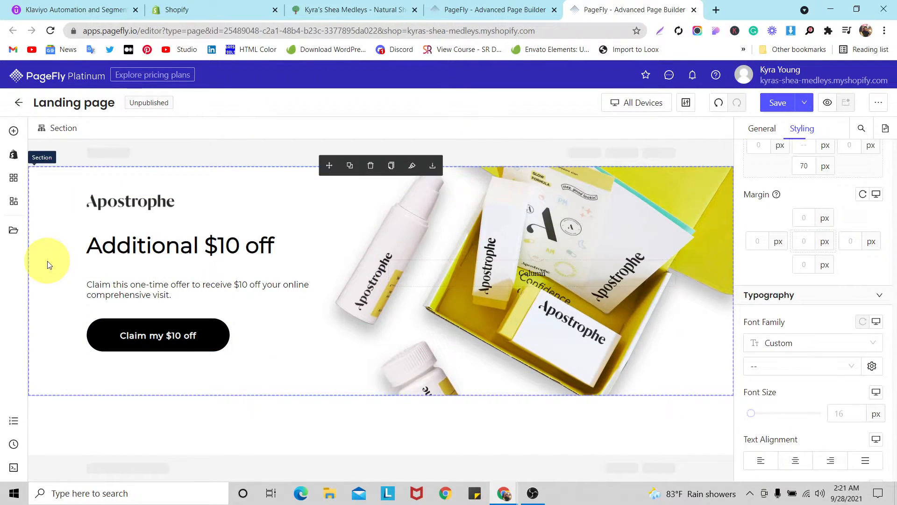
click(771, 113)
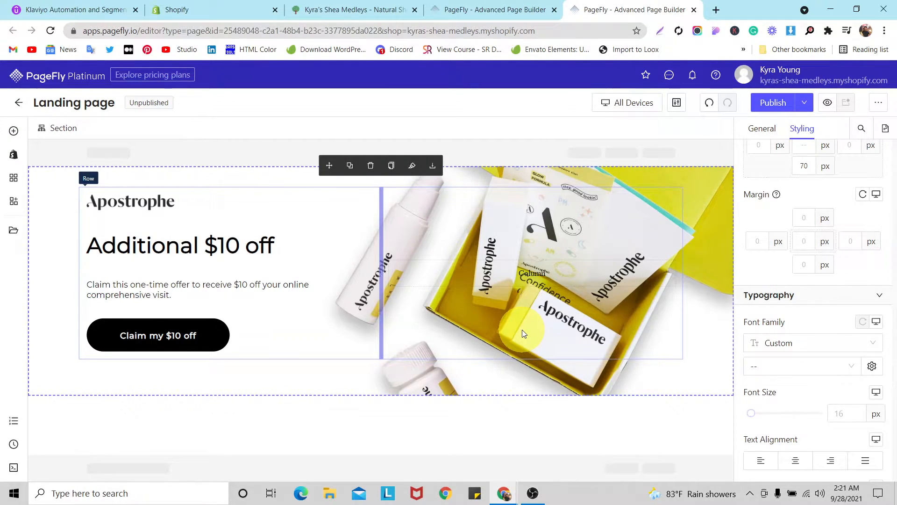
- Add a Block layout element directly below the "Claim my $10 off" button in the hero's text column
click(14, 133)
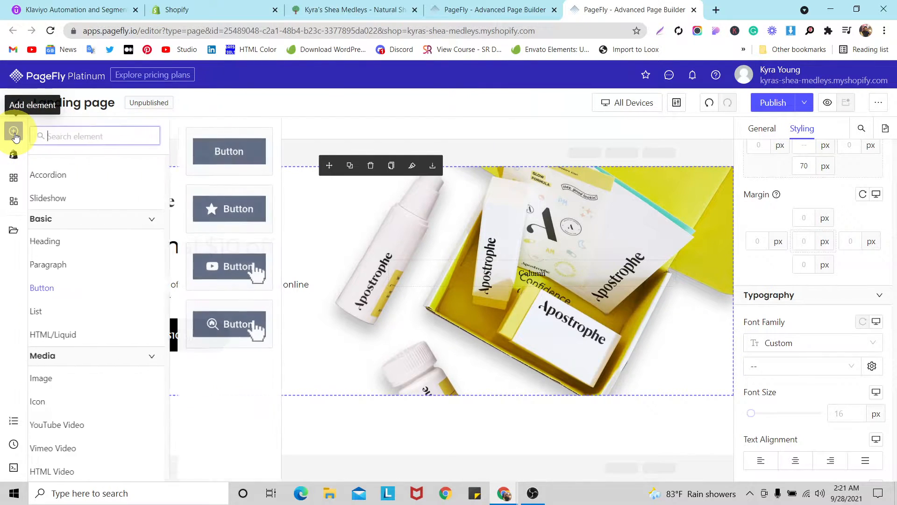
scroll(74, 255, up, 2)
click(65, 189)
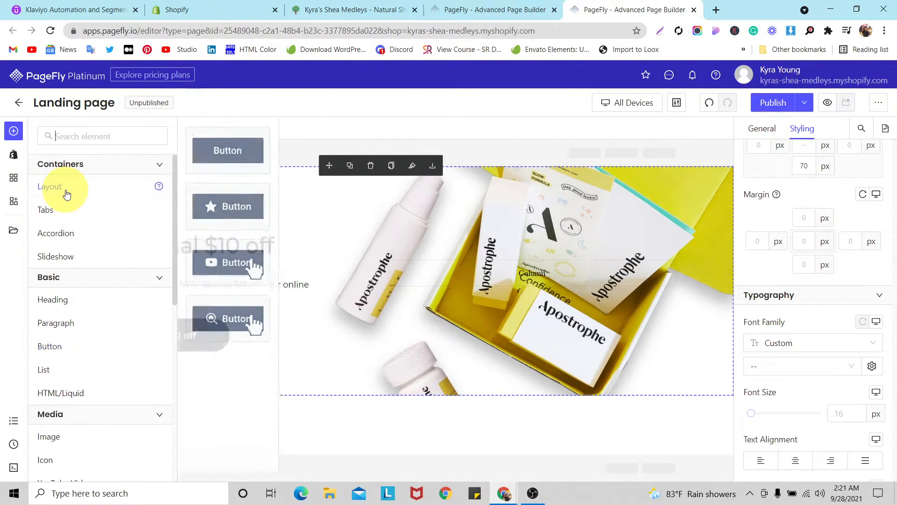
scroll(259, 323, down, 6)
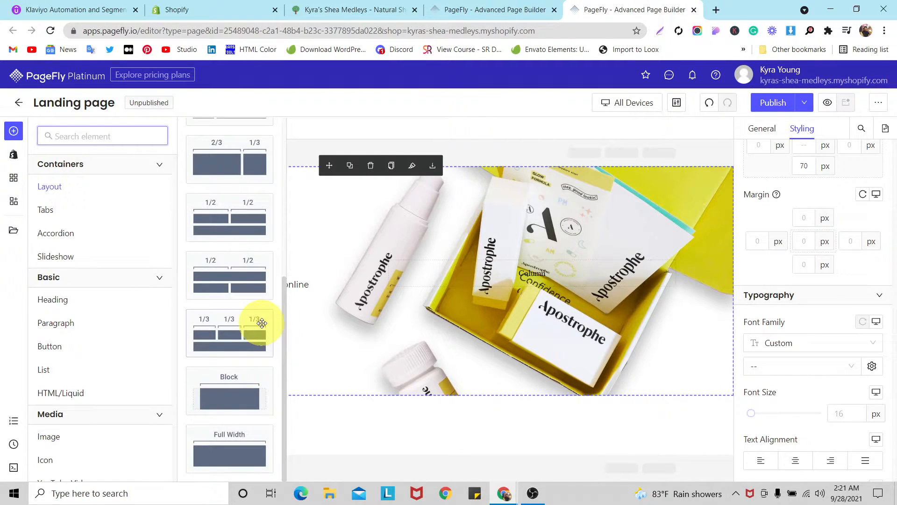
drag(230, 405, 211, 352)
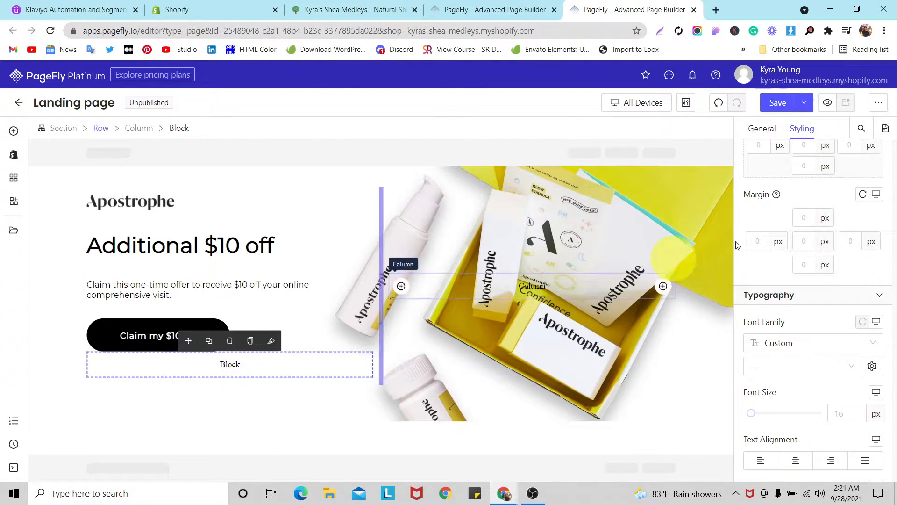
- Add an Image element inside the block below the button
click(15, 134)
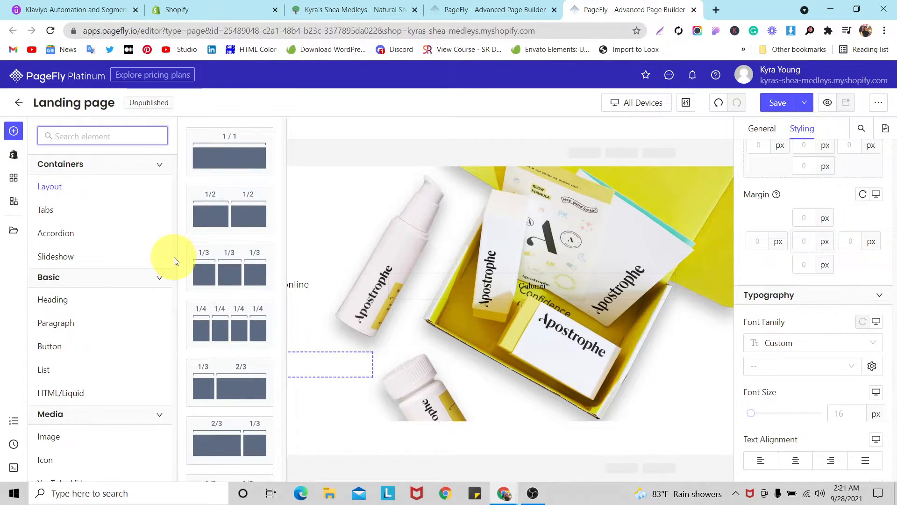
scroll(112, 283, down, 3)
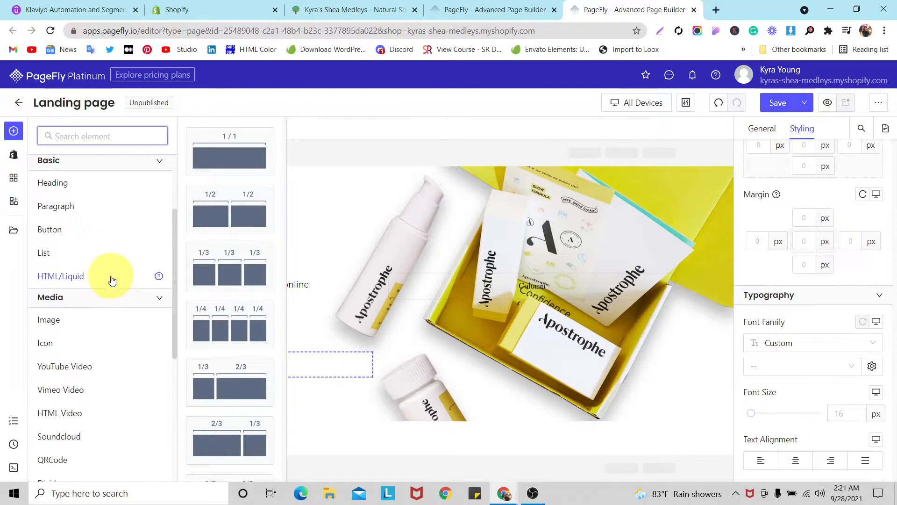
drag(80, 322, 194, 361)
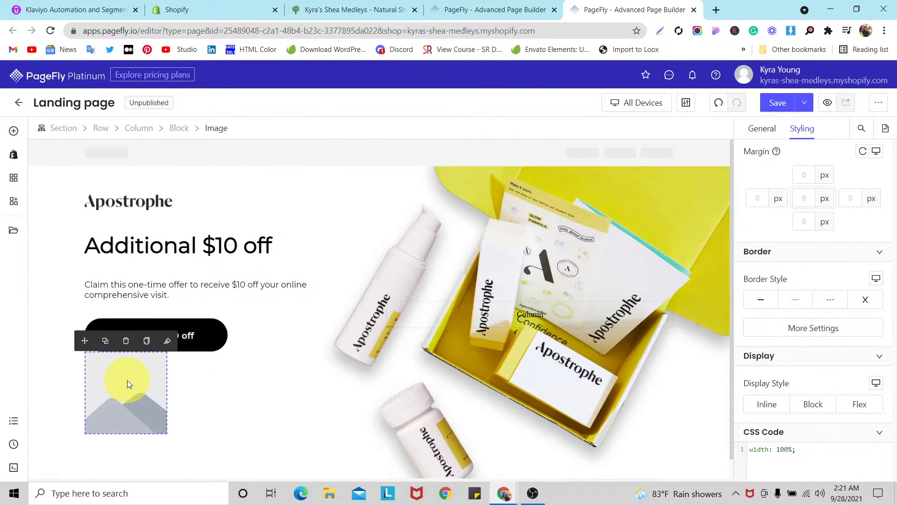
- Upload checkmark-4fb9a9d001bff81cbff986a5627e414c.png from the Downloads folder and use it as the new image's source
click(771, 131)
click(816, 223)
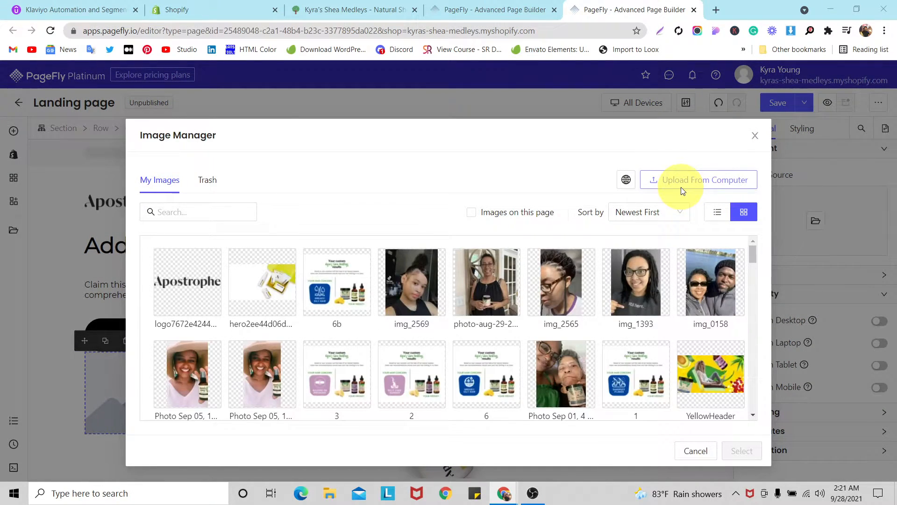
click(682, 189)
click(257, 122)
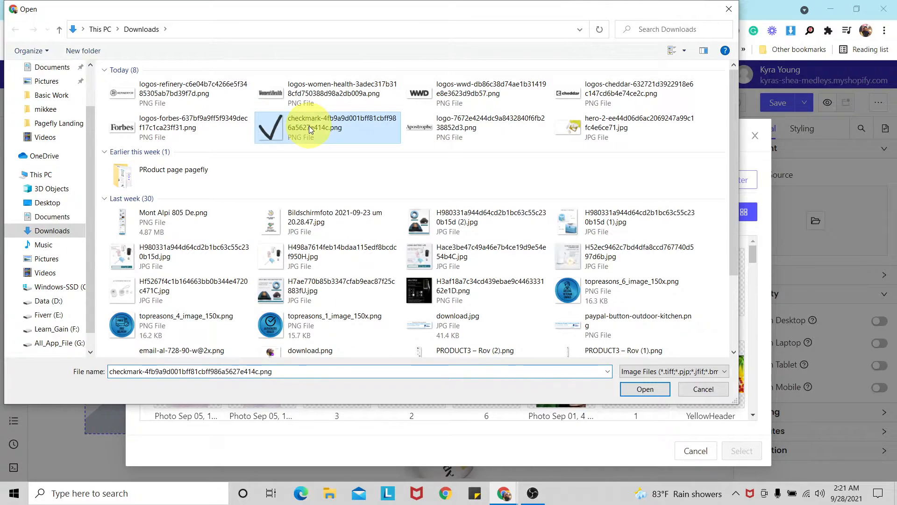
click(644, 389)
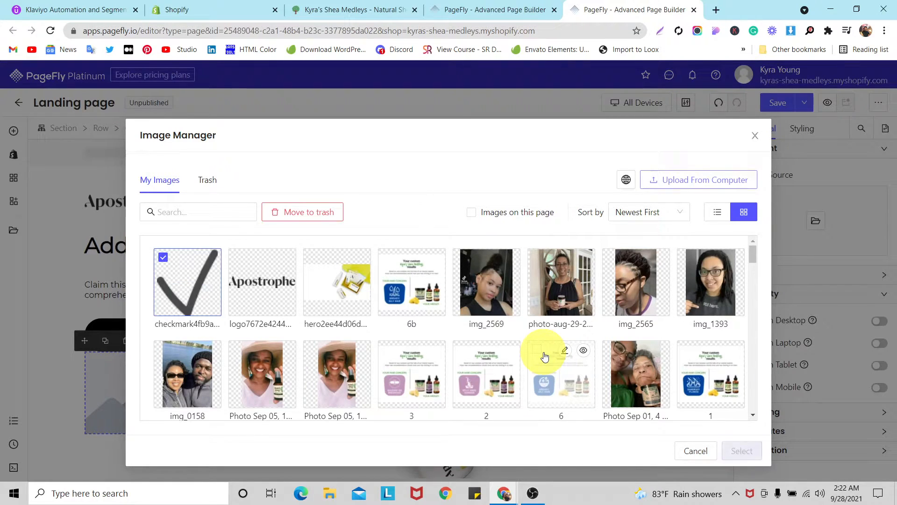
click(742, 451)
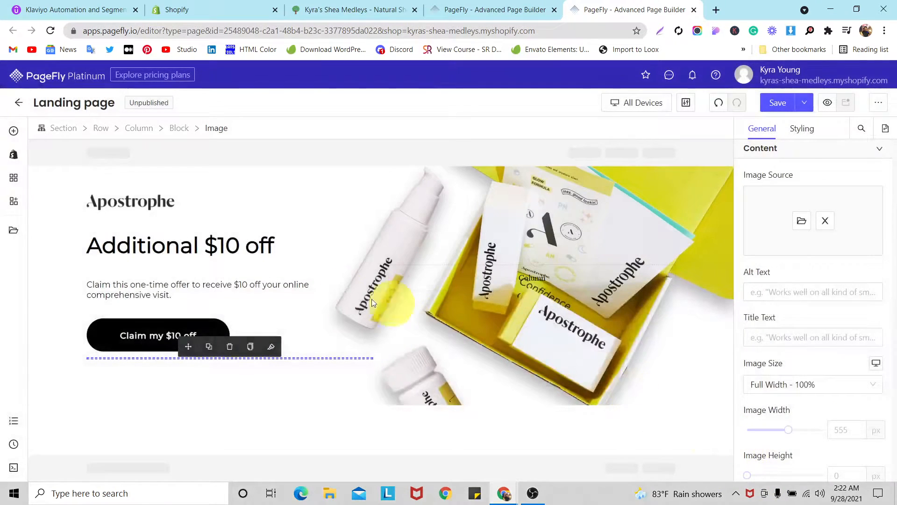
- Set the checkmark image's width to 20 px and select the block that contains it
scroll(337, 299, down, 3)
scroll(337, 301, down, 3)
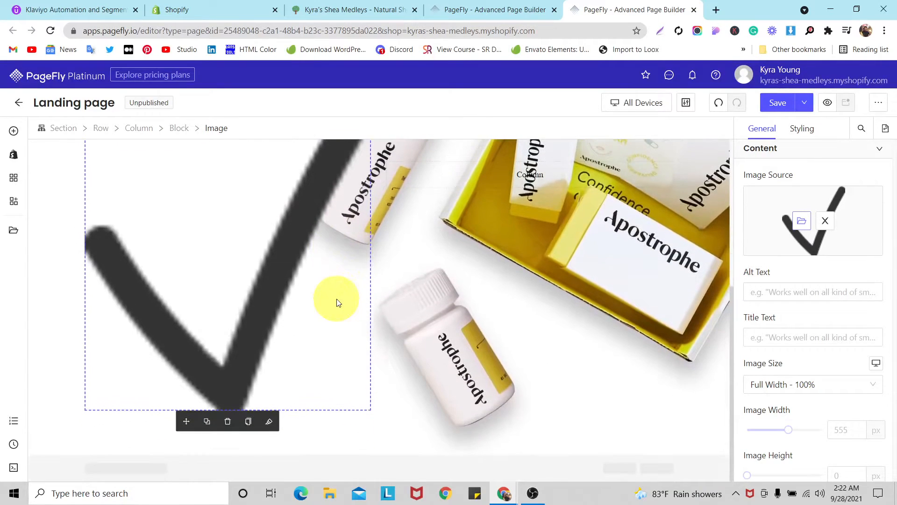
scroll(336, 302, up, 4)
scroll(339, 301, down, 3)
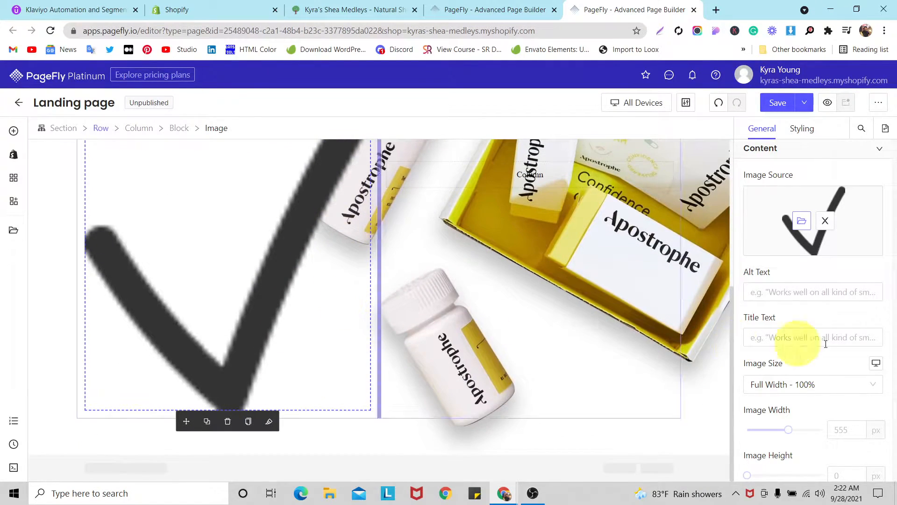
click(846, 430)
scroll(803, 332, down, 4)
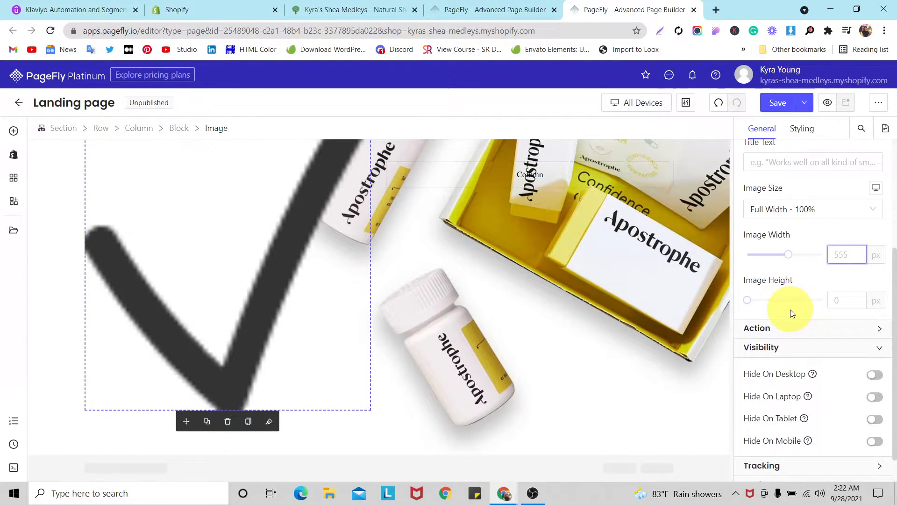
text(15)
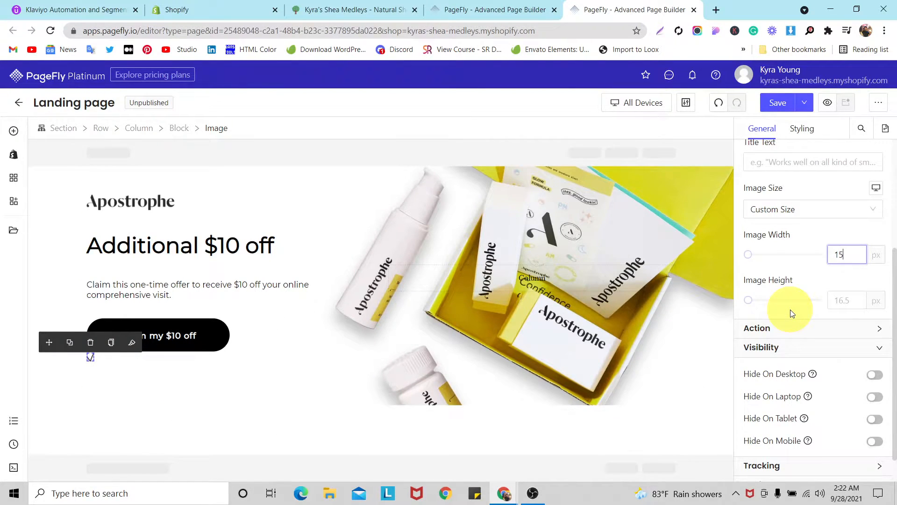
key(BackSpace)
key(BackSpace)
text(20)
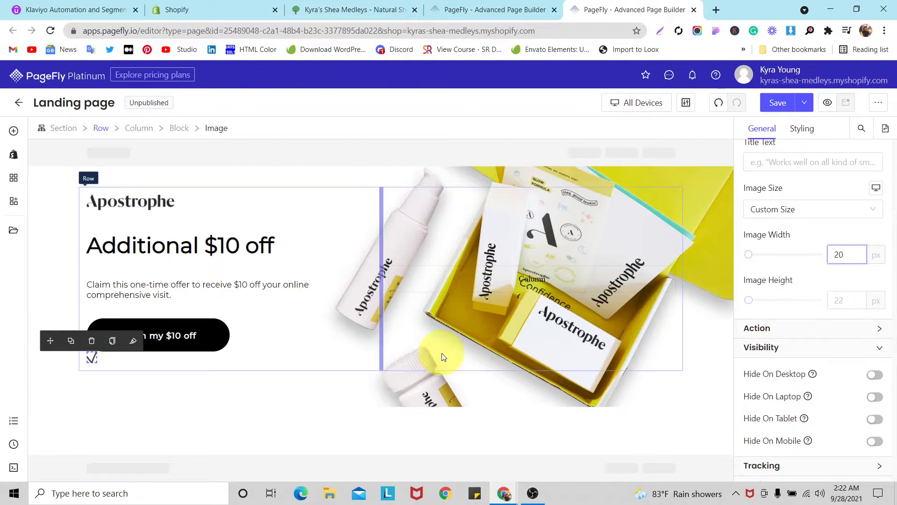
click(314, 355)
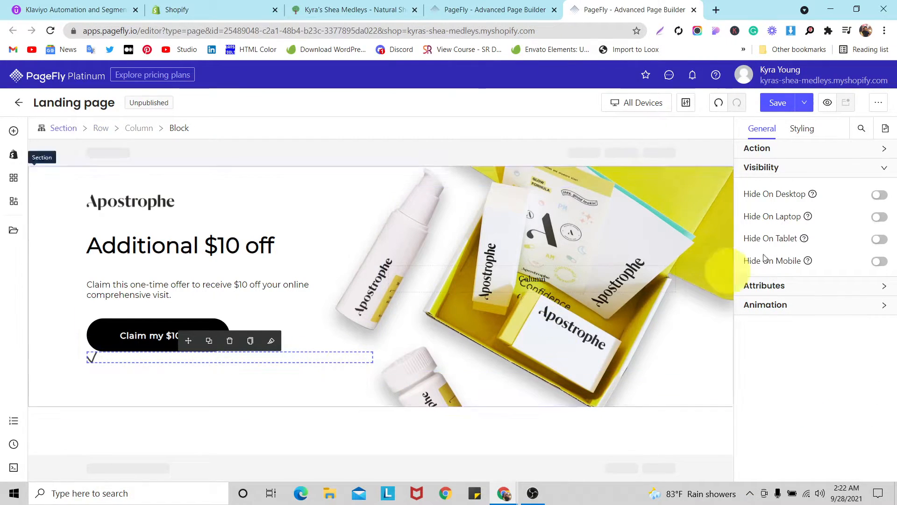
- Set the "Claim my $10 off" button's bottom and top margins to 25 px each
click(208, 325)
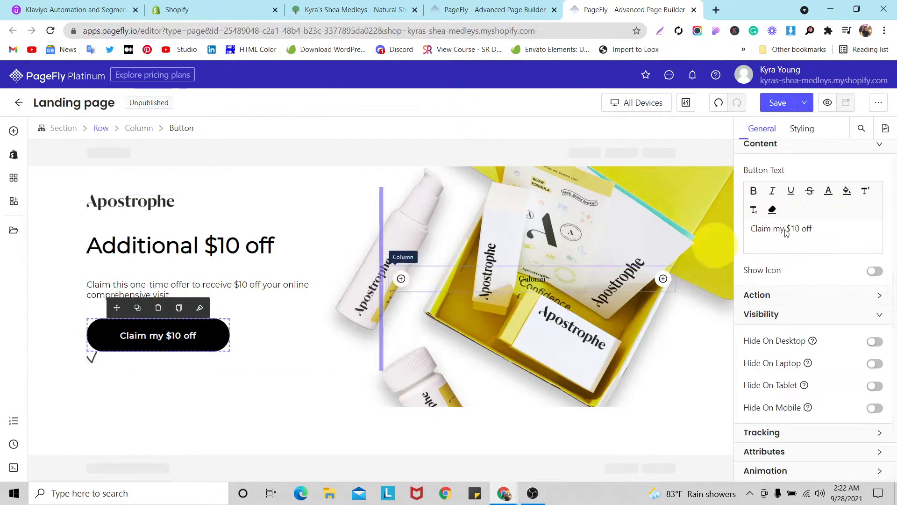
click(802, 129)
scroll(815, 234, down, 5)
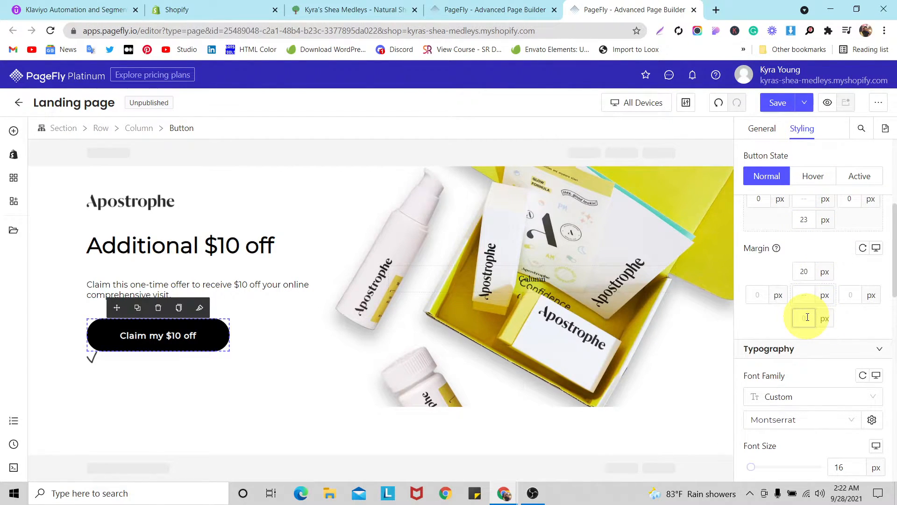
text(20)
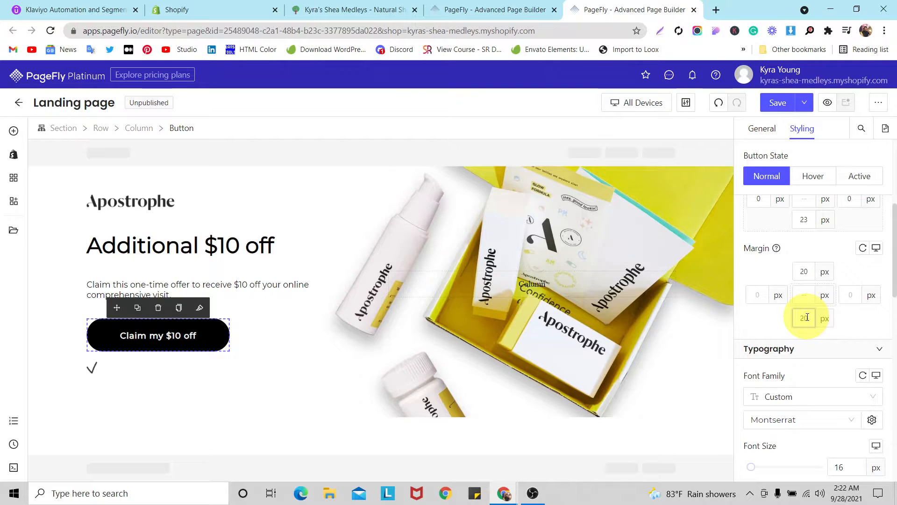
key(BackSpace)
text(5)
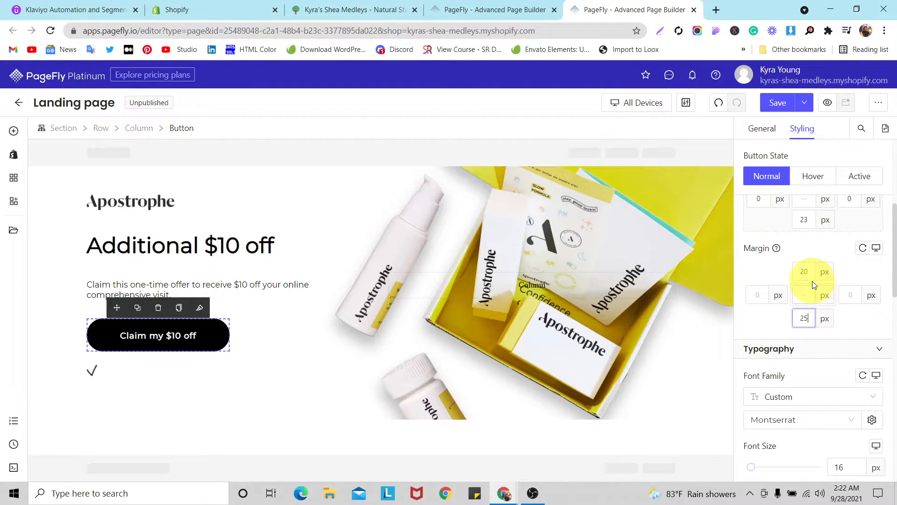
click(810, 272)
key(Up)
key(Up)
key(Up)
key(Up)
key(Up)
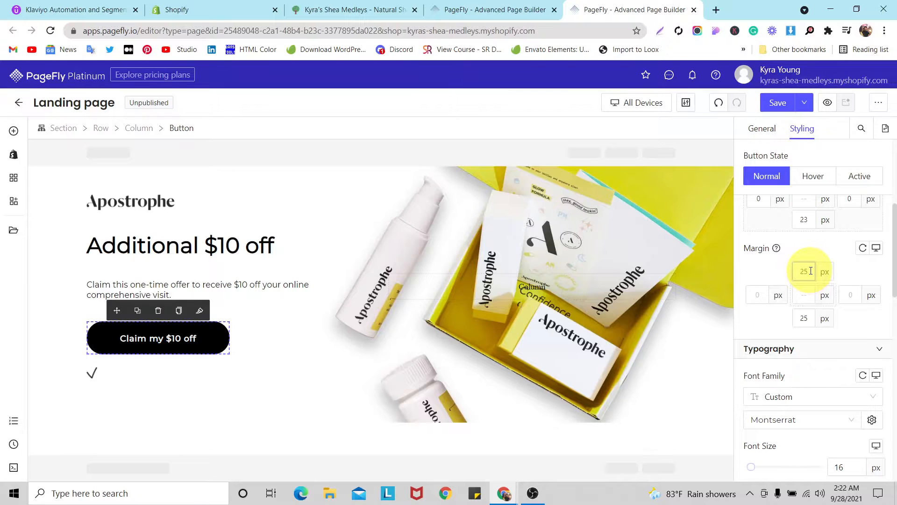
- Add a Paragraph element inside the block below the button, directly under the checkmark image
click(150, 378)
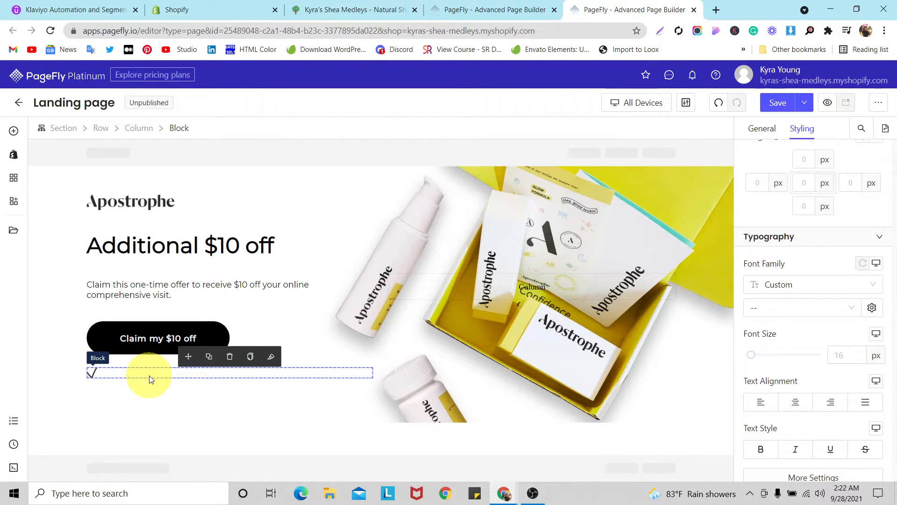
click(13, 131)
scroll(91, 295, up, 3)
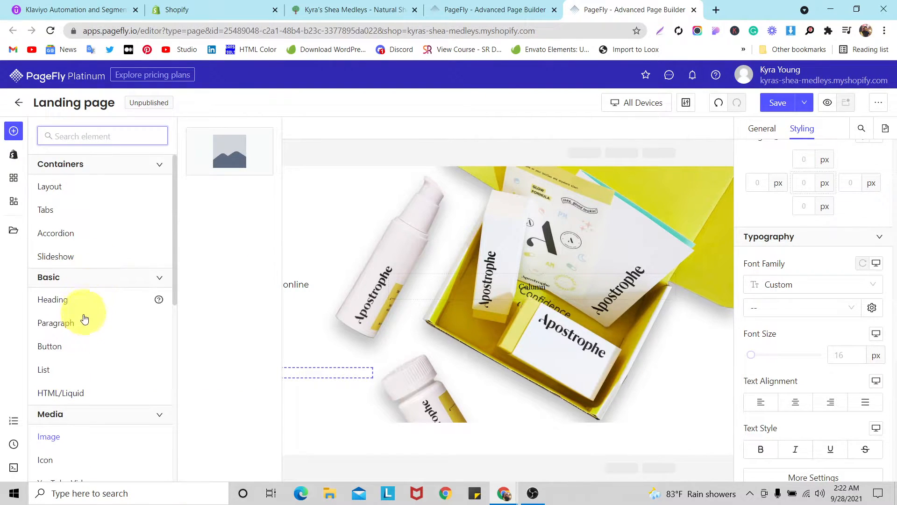
mouse_move(82, 322)
drag(204, 159, 95, 370)
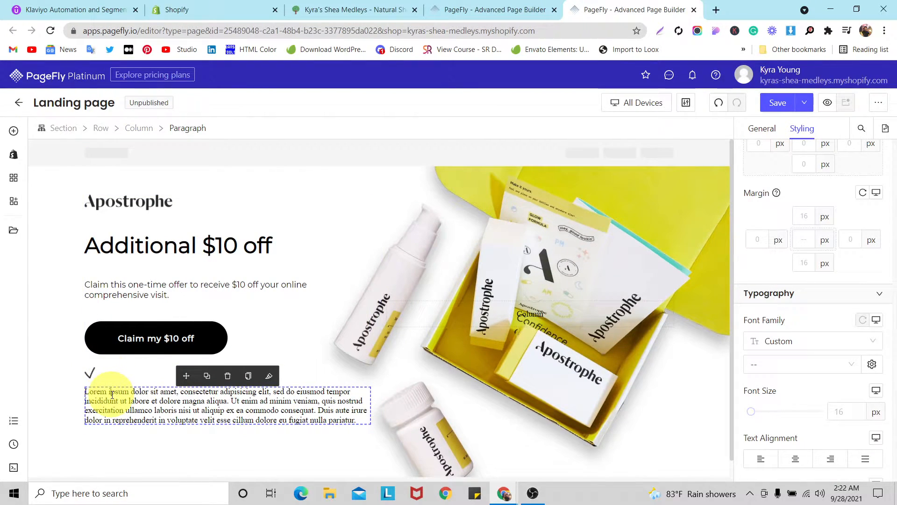
- Set the display style of the block holding the checkmark and the paragraph to Flex
drag(186, 370, 91, 371)
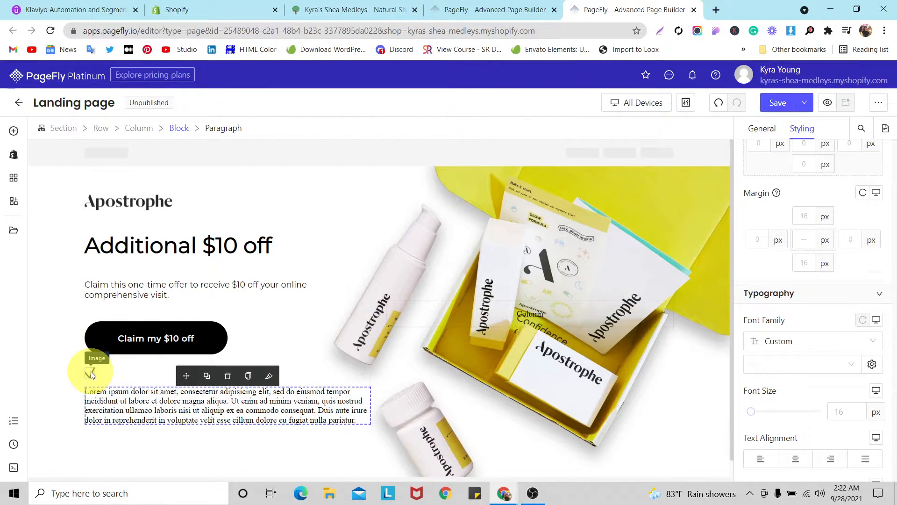
scroll(823, 290, down, 10)
click(858, 328)
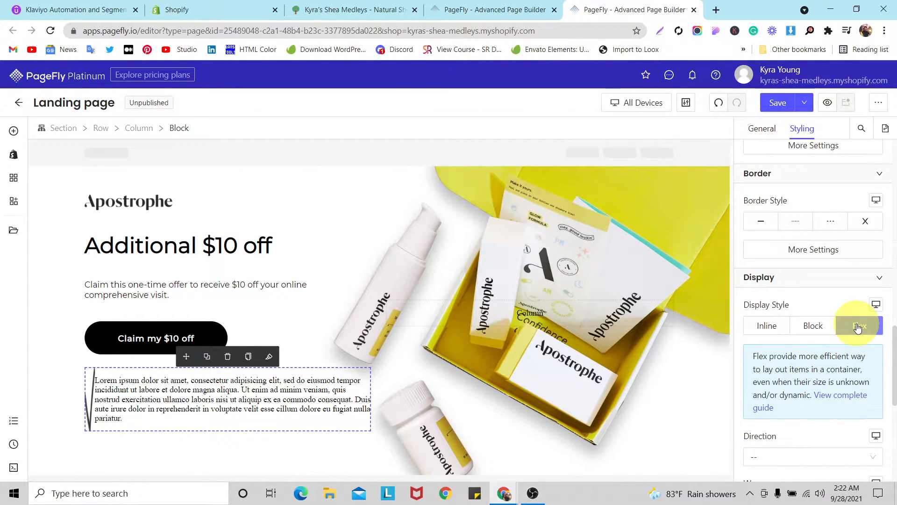
- Replace the placeholder text of the paragraph beside the checkmark with "Personalized prescription"
click(288, 389)
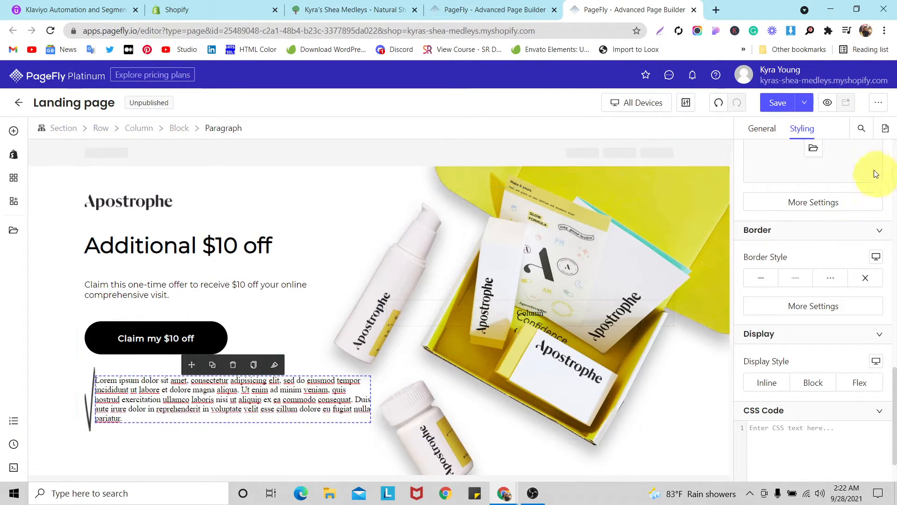
click(760, 129)
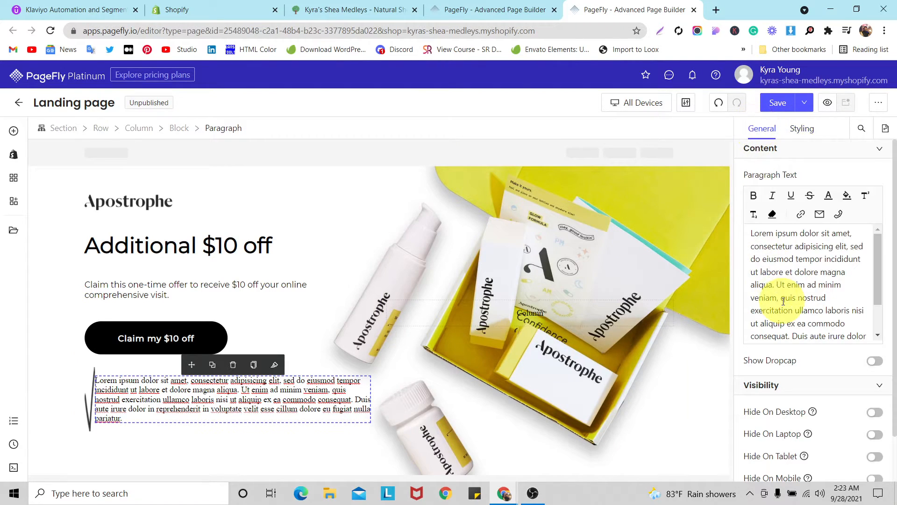
triple_click(780, 251)
key(BackSpace)
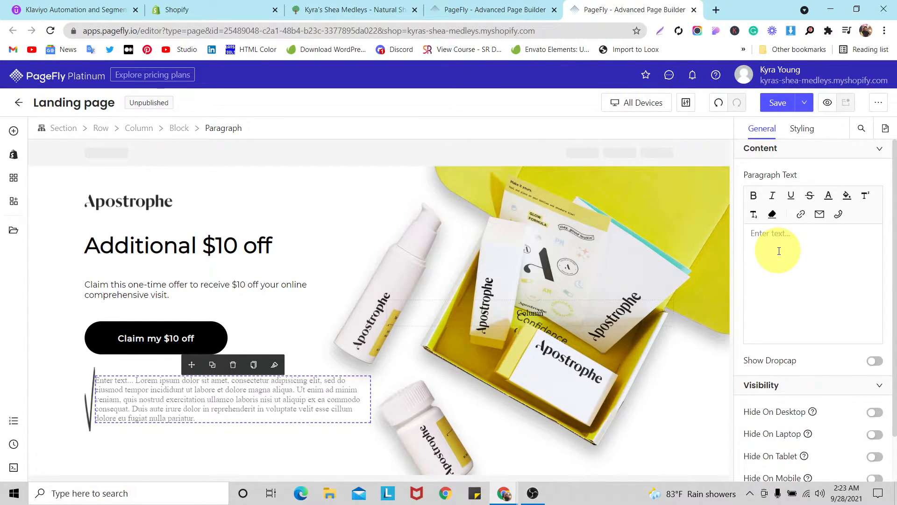
text(Per)
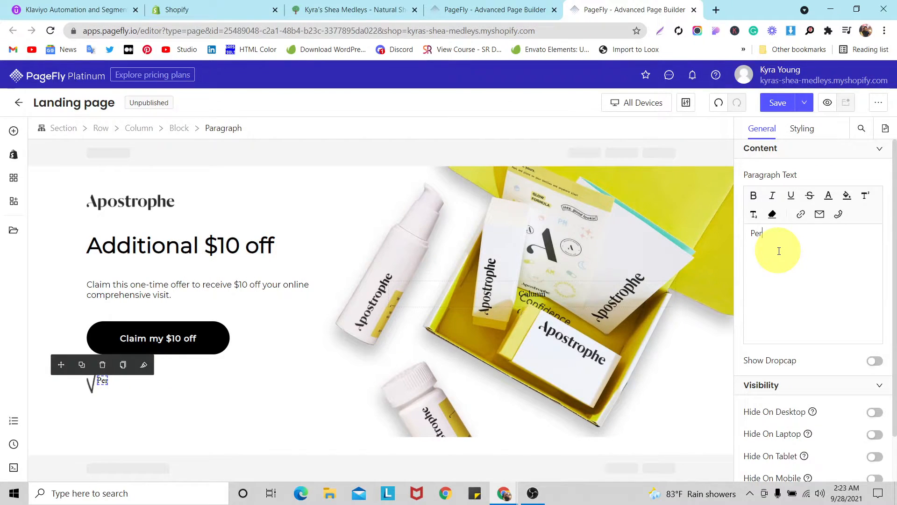
text(so)
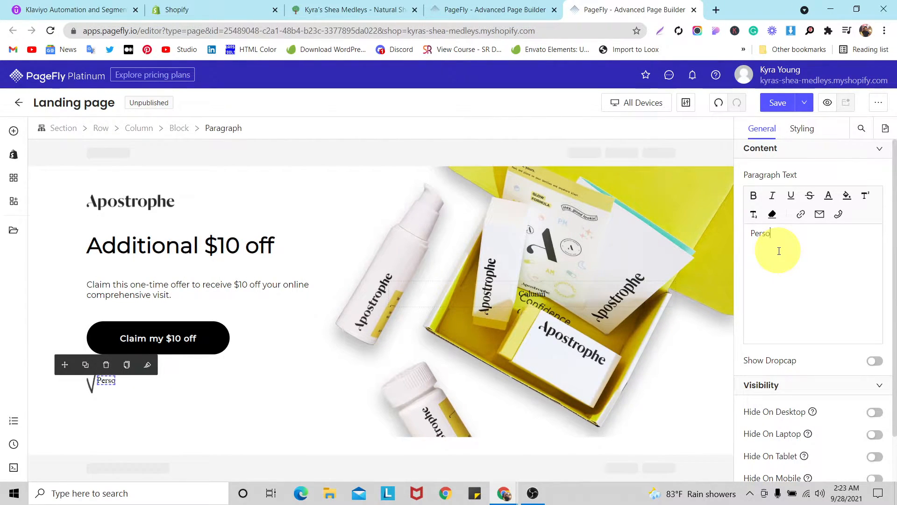
text(nalized)
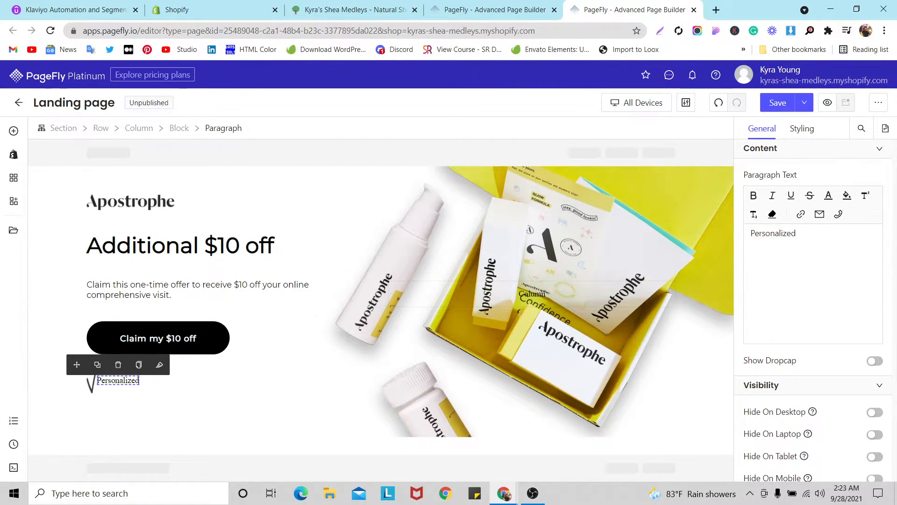
key(alt+Tab)
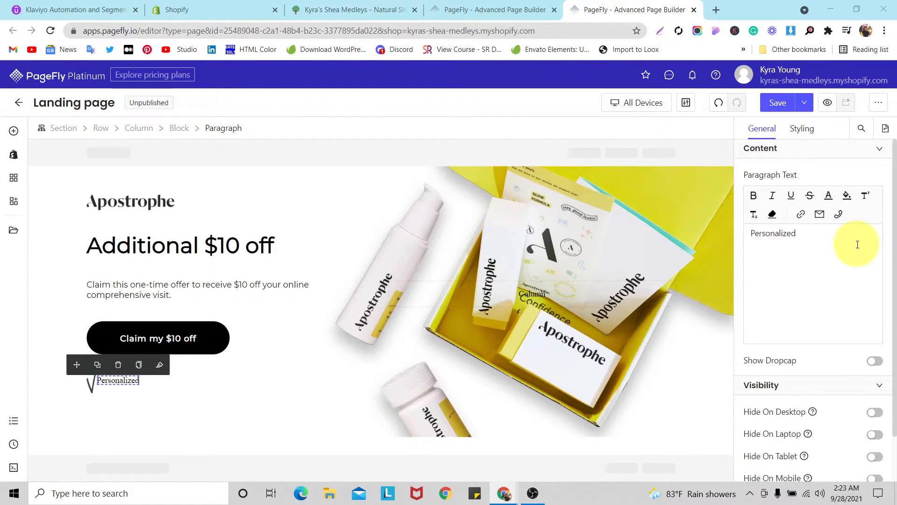
triple_click(812, 239)
text(Personalized prescription)
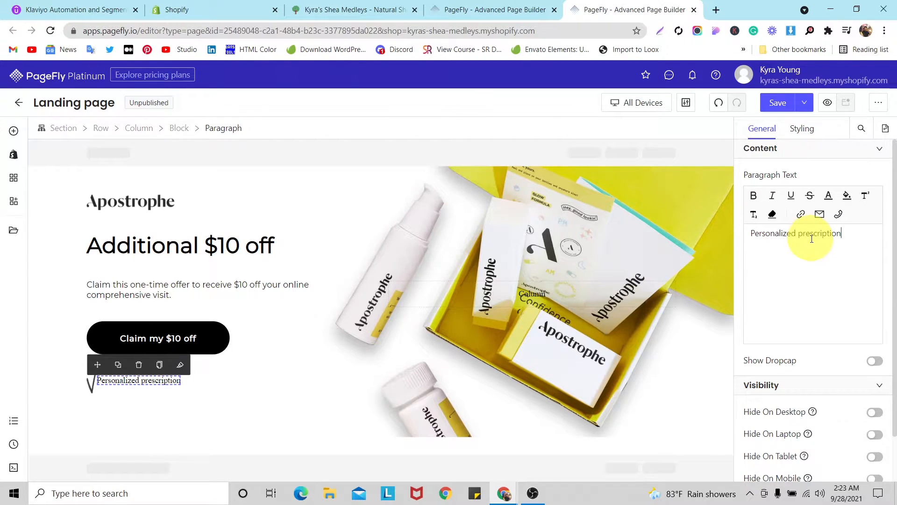
- Set the checkmark image's width and height to 16 px each
click(839, 265)
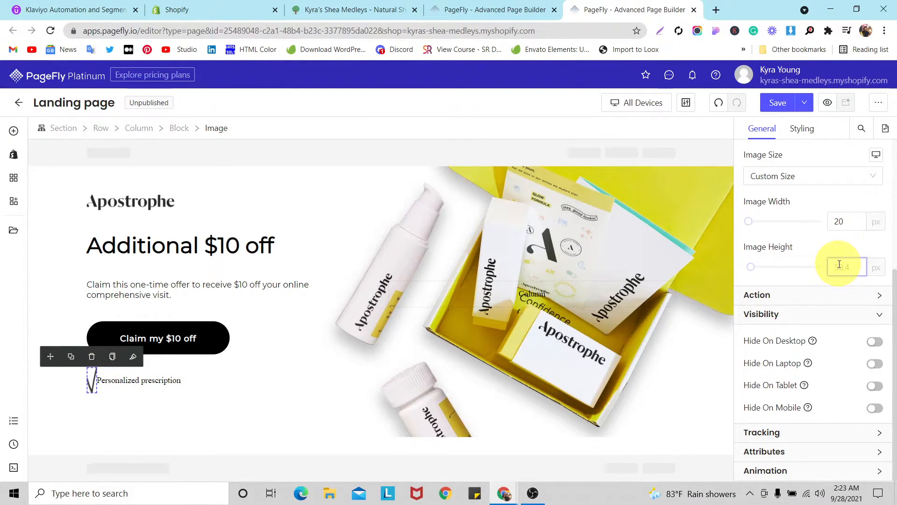
text(15)
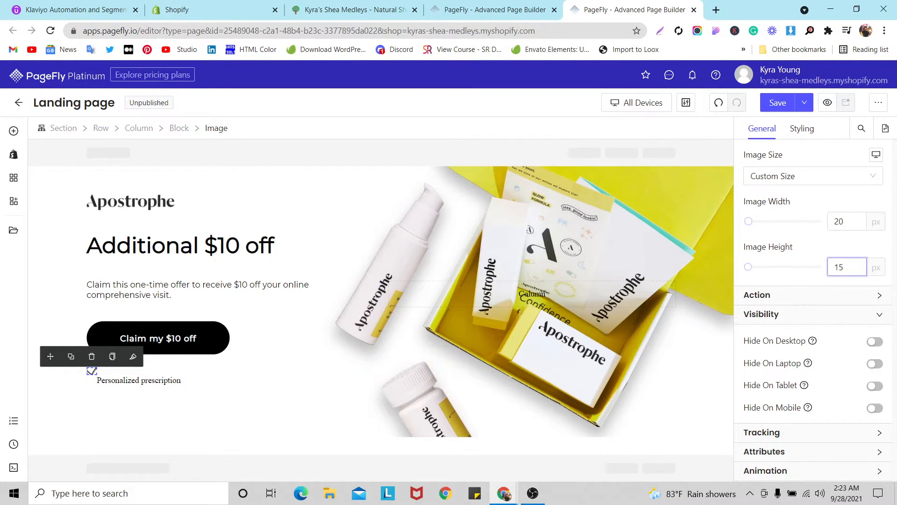
click(93, 373)
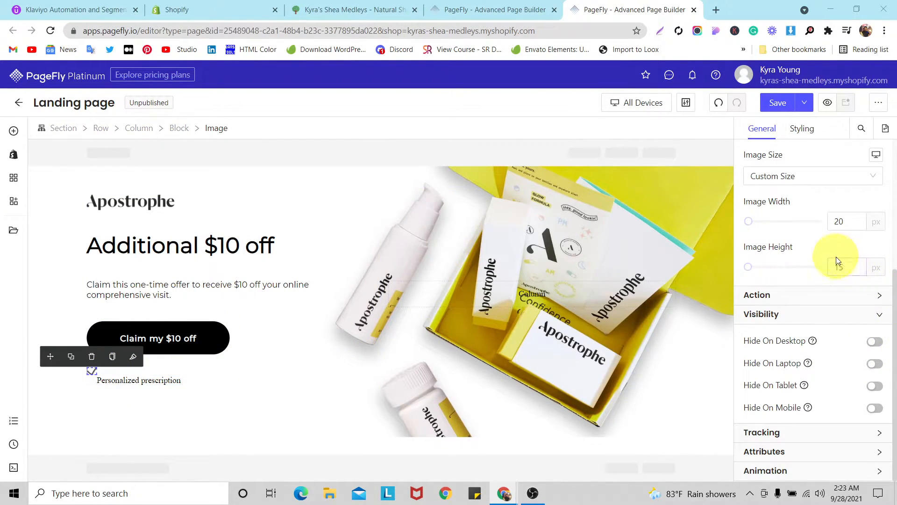
double_click(837, 225)
text(16)
double_click(843, 267)
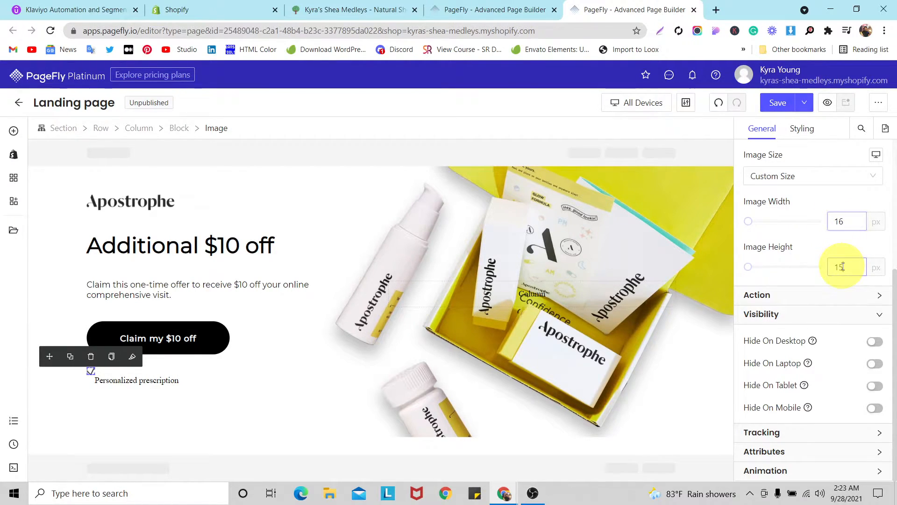
text(16)
- Set the "Personalized prescription" paragraph's margins to 0 px on all sides, with a left margin of 10 px
click(159, 372)
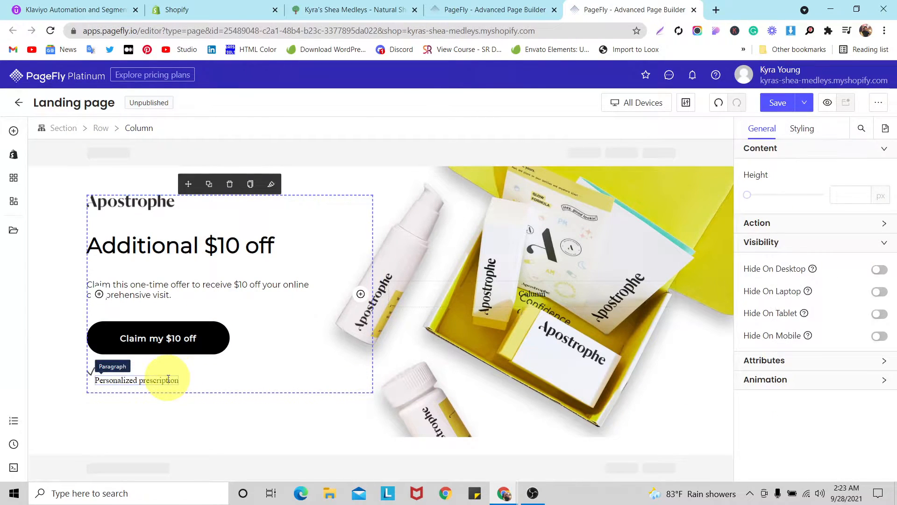
click(168, 379)
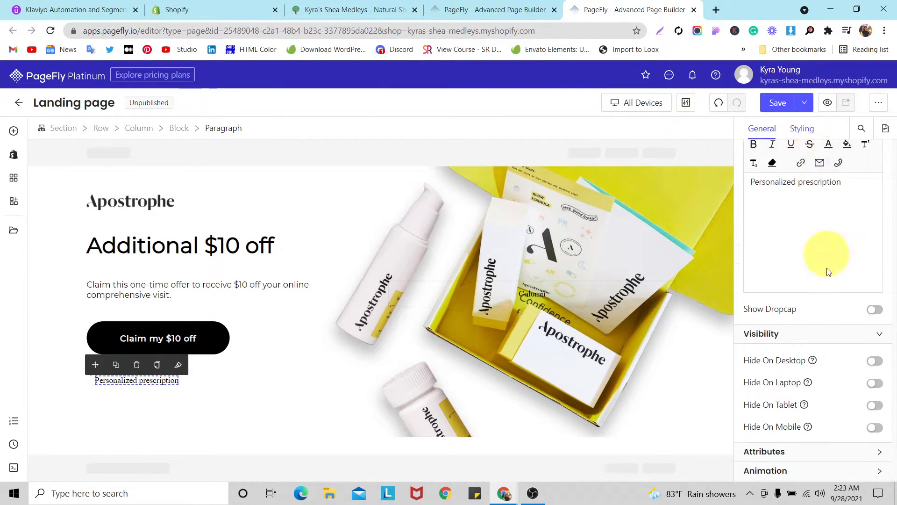
scroll(824, 337, down, 1)
click(805, 340)
click(806, 364)
text(0)
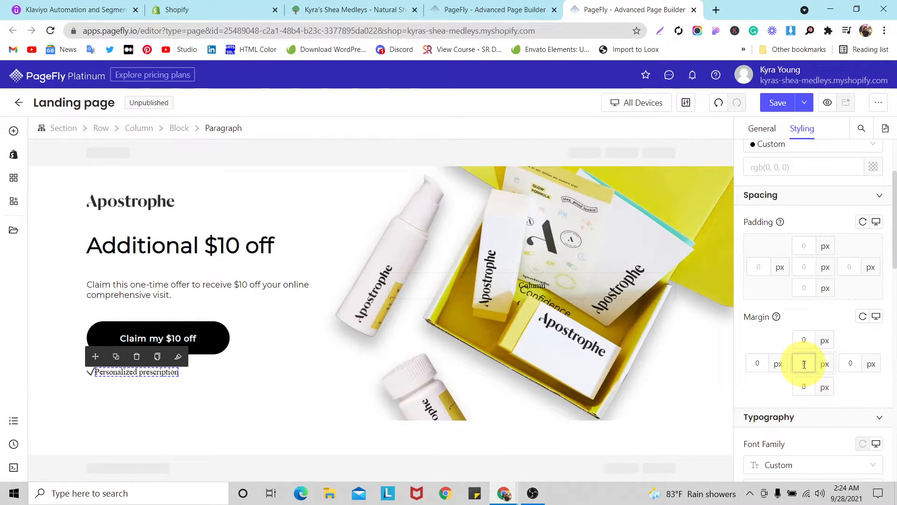
click(757, 365)
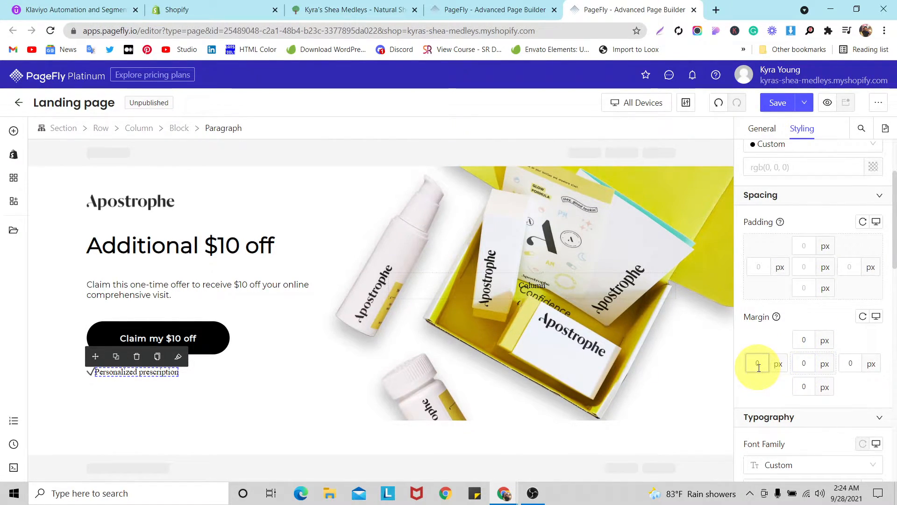
text(8)
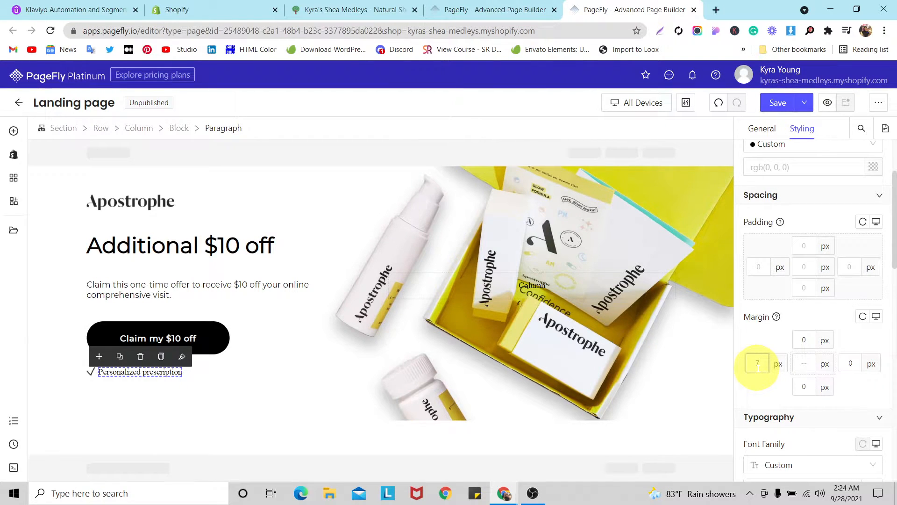
key(BackSpace)
text(10)
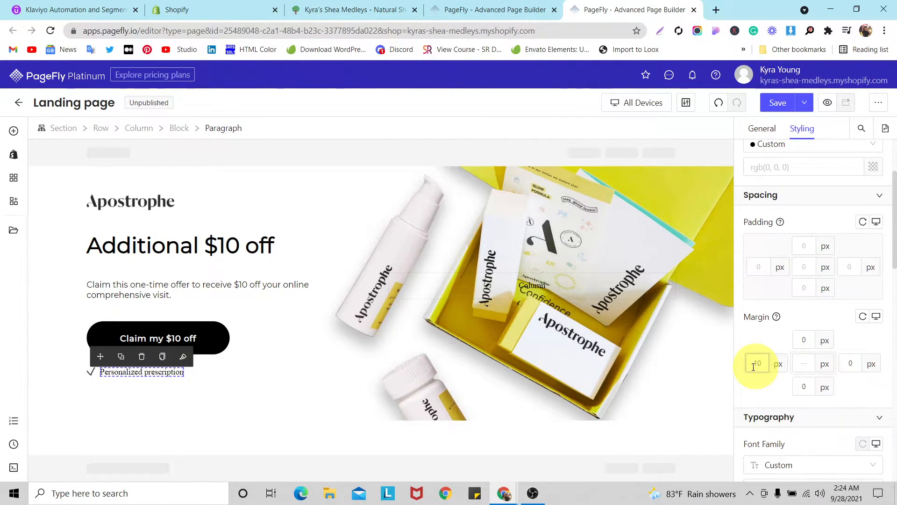
- Copy the styles of the paragraph above the button and apply them to the "Personalized prescription" paragraph
click(274, 370)
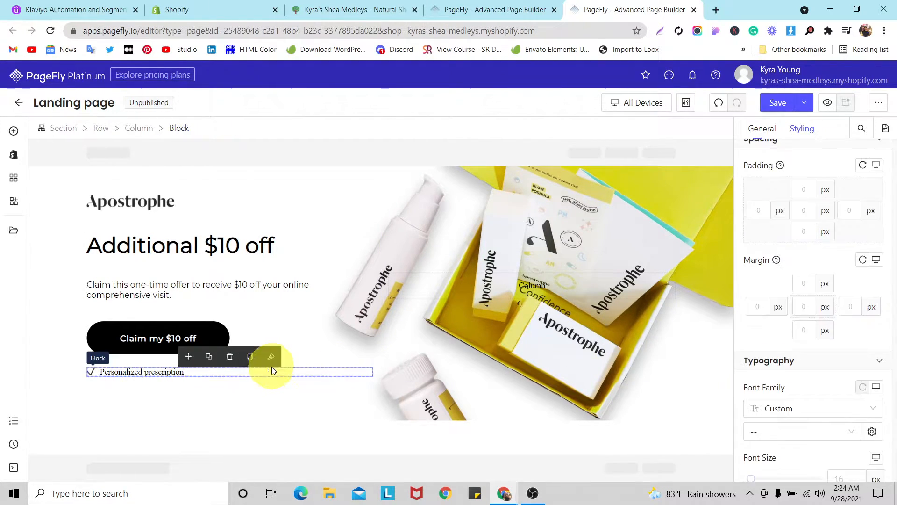
click(214, 282)
click(250, 269)
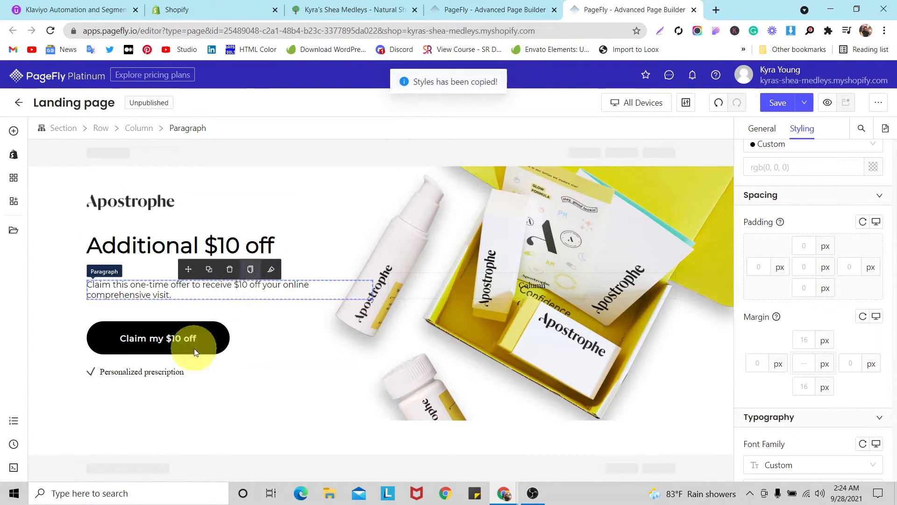
click(171, 371)
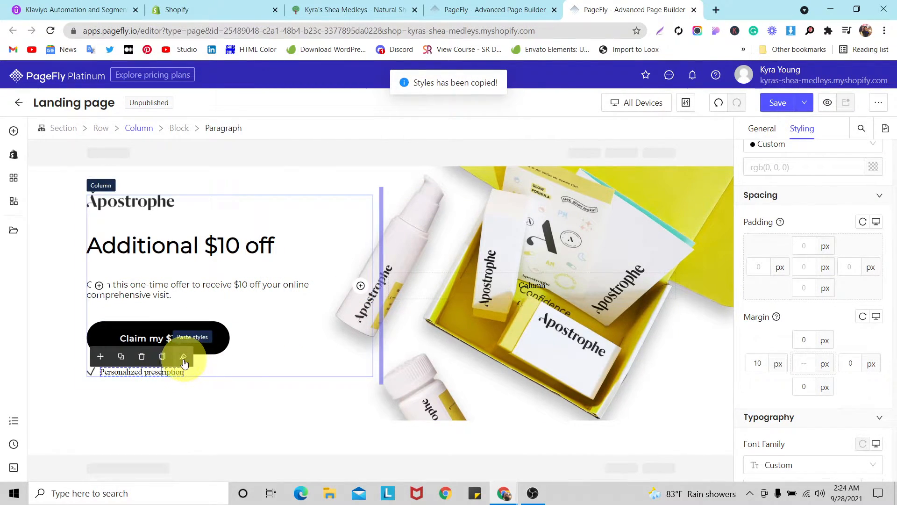
click(183, 364)
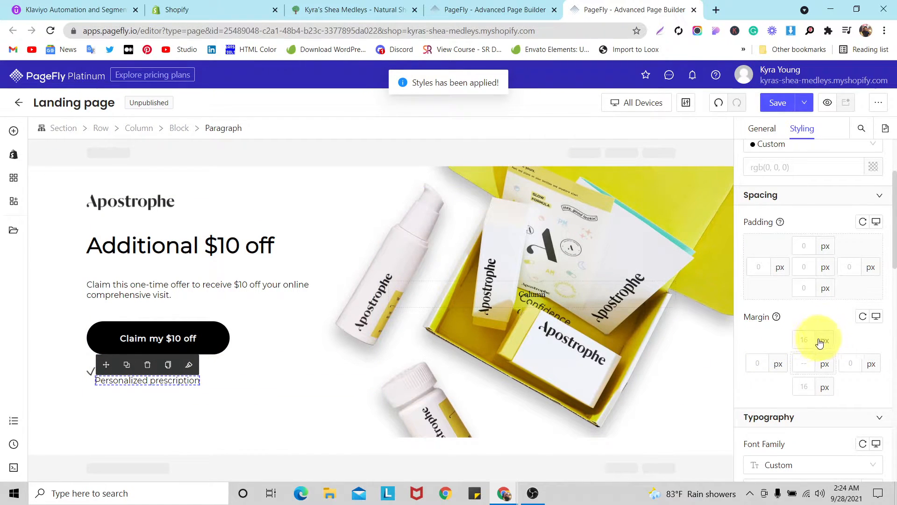
- Reset all margins of the restyled "Personalized prescription" paragraph to 0 px and give it a 10 px left margin
click(803, 367)
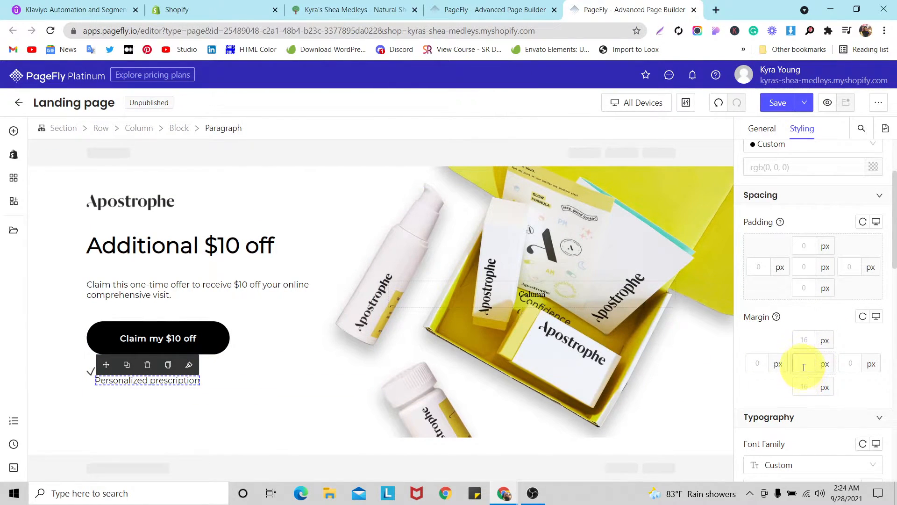
text(0)
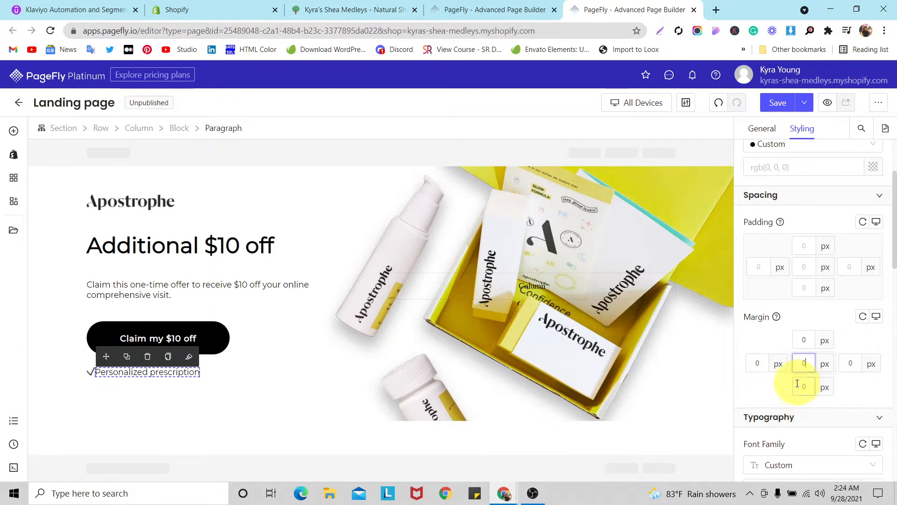
click(757, 361)
text(10)
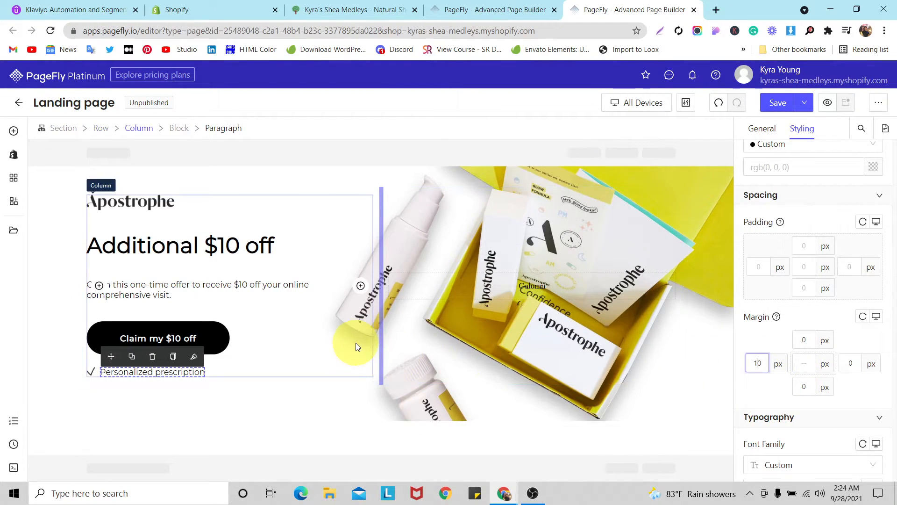
click(400, 344)
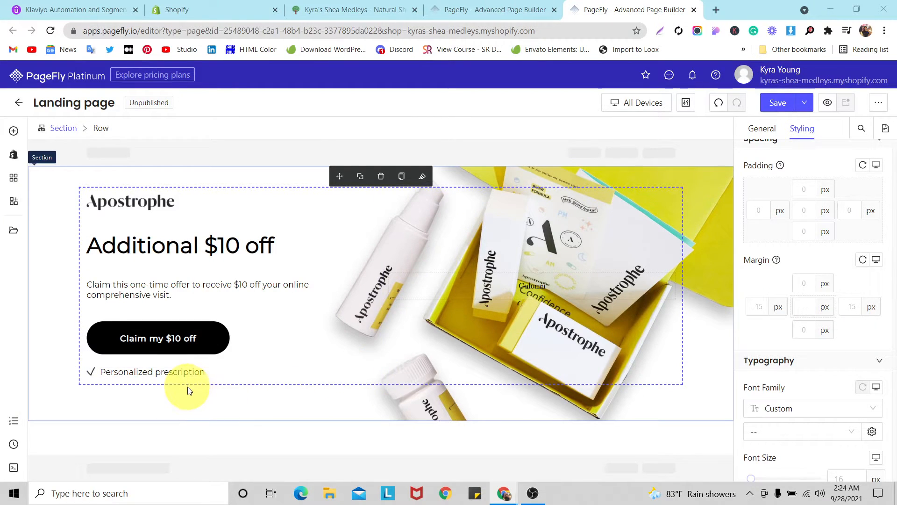
click(232, 369)
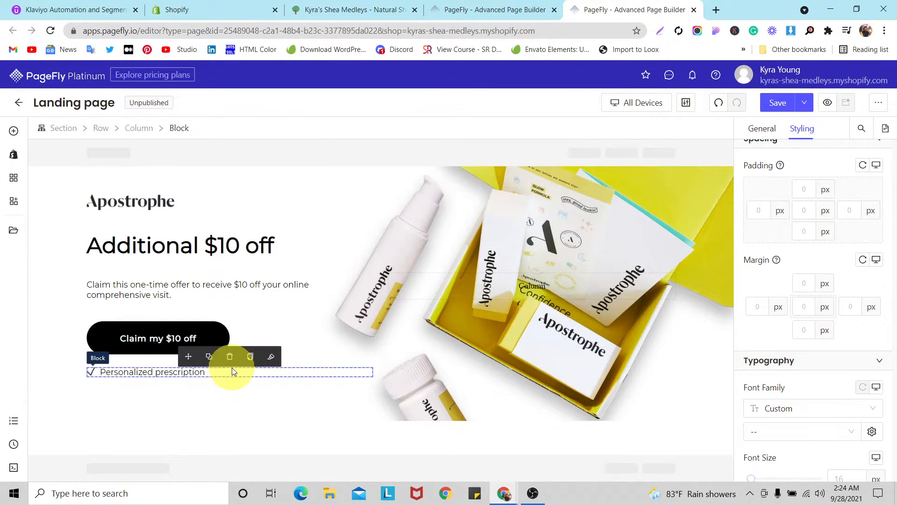
click(210, 357)
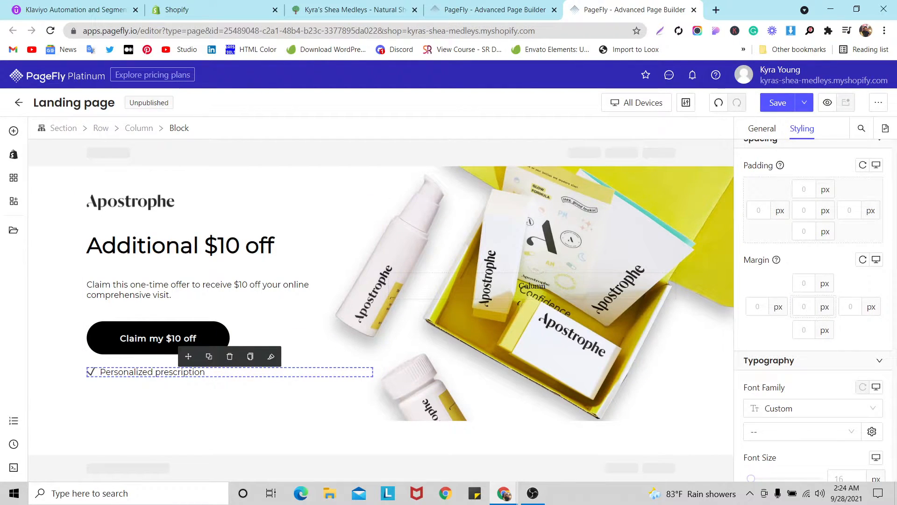
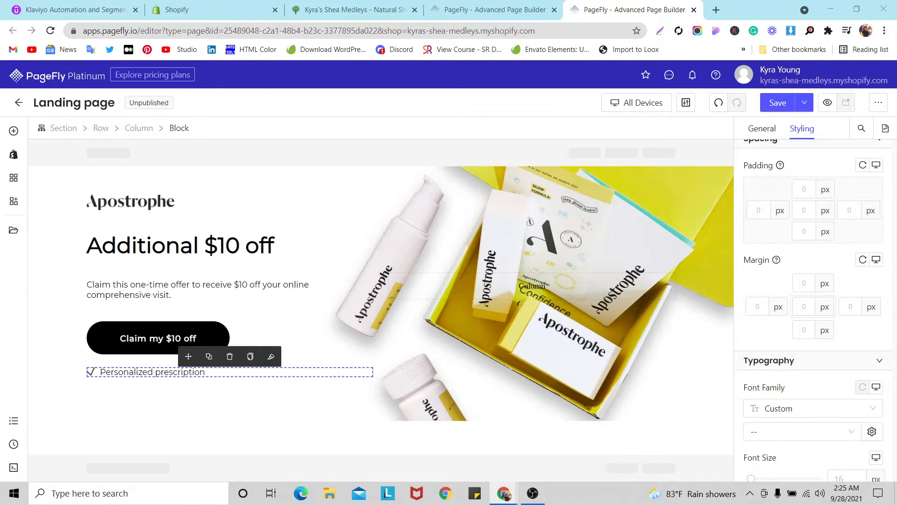
- Switch to the Laptop view and set the checkmark image's width to 16 px
click(626, 102)
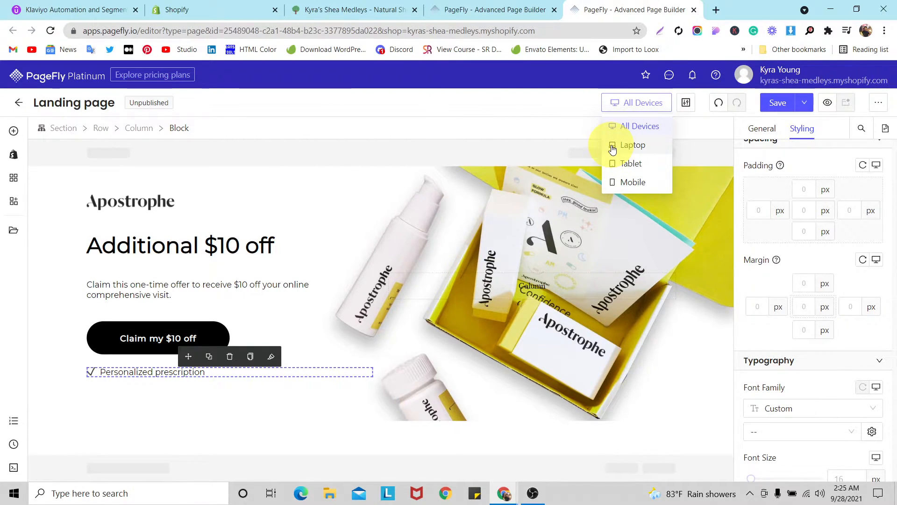
click(613, 149)
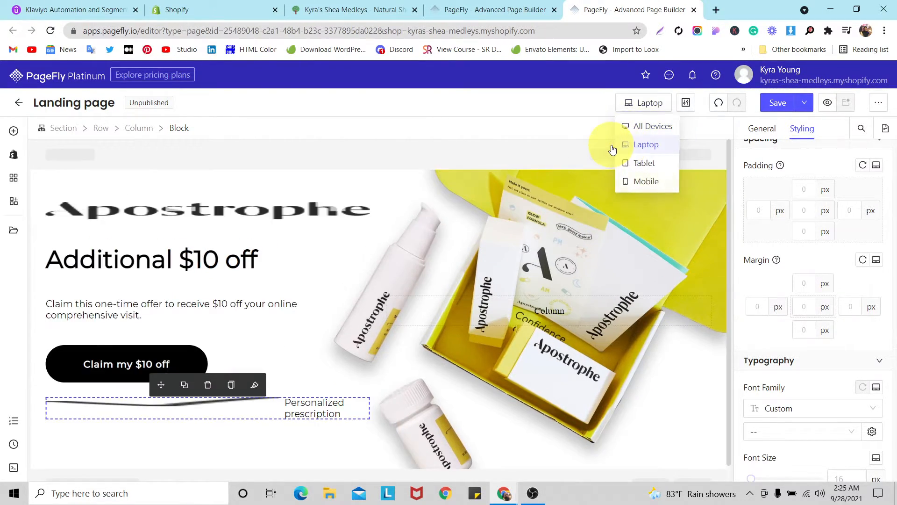
scroll(851, 355, down, 4)
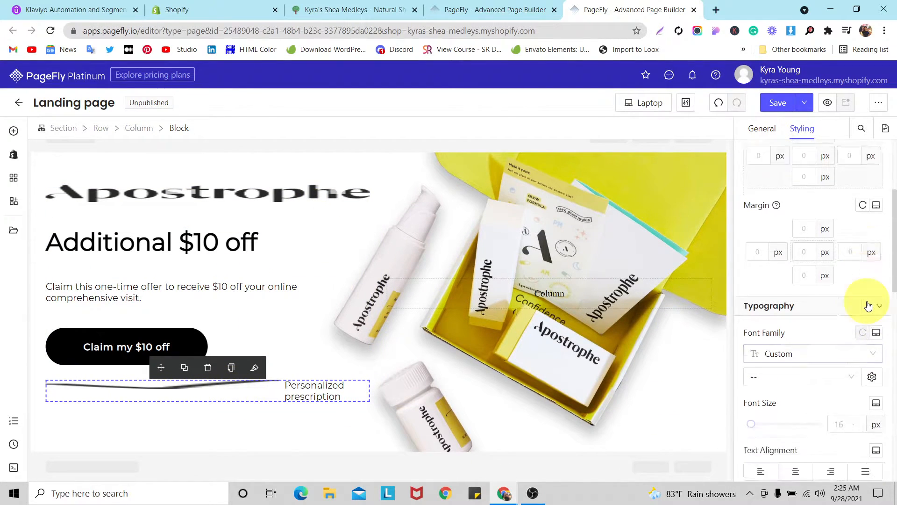
click(761, 129)
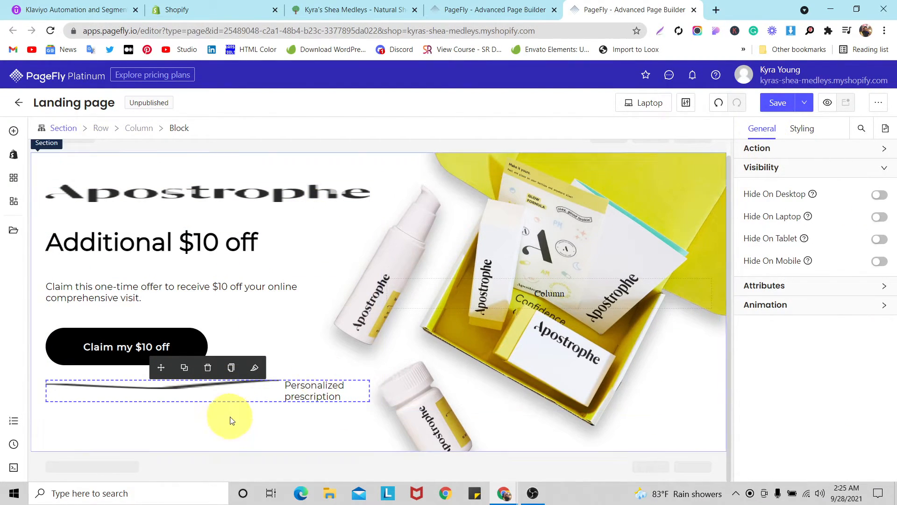
click(194, 388)
click(842, 229)
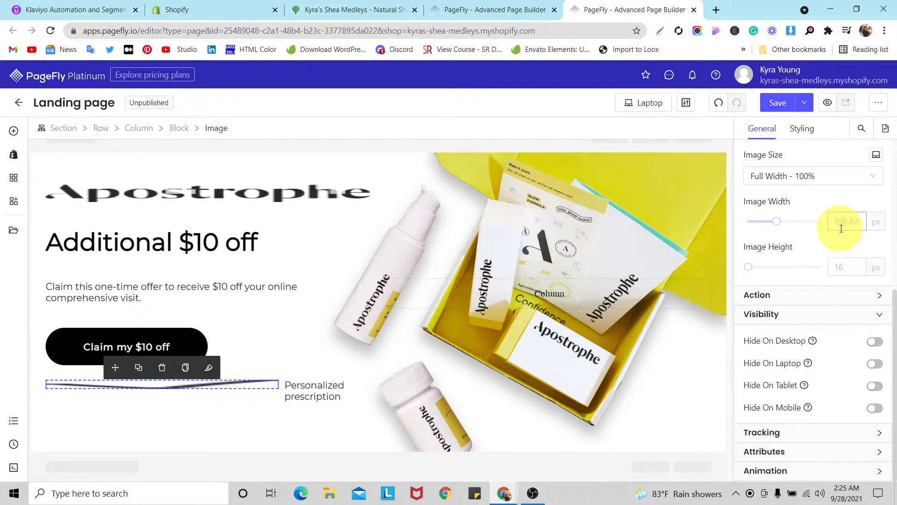
key(BackSpace)
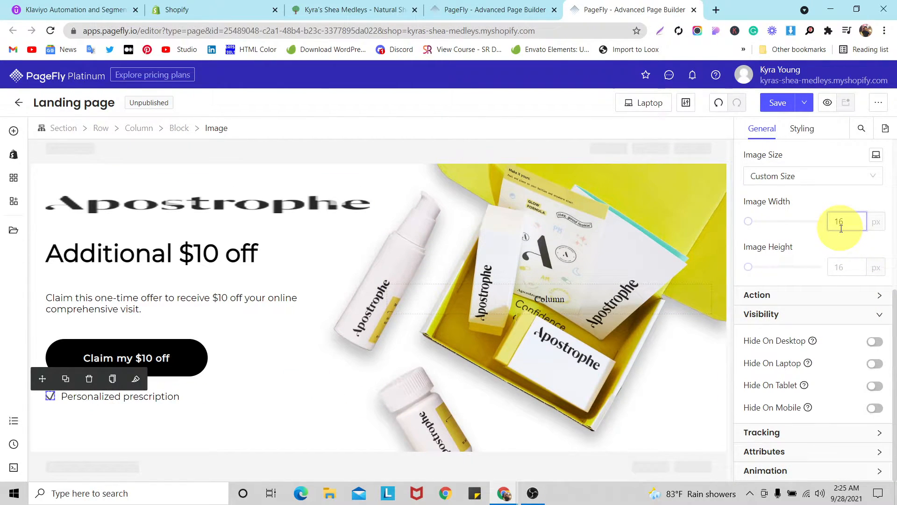
- Check the Apostrophe logo's width in the All Devices view and set the same 170 px width in the Laptop view
click(302, 201)
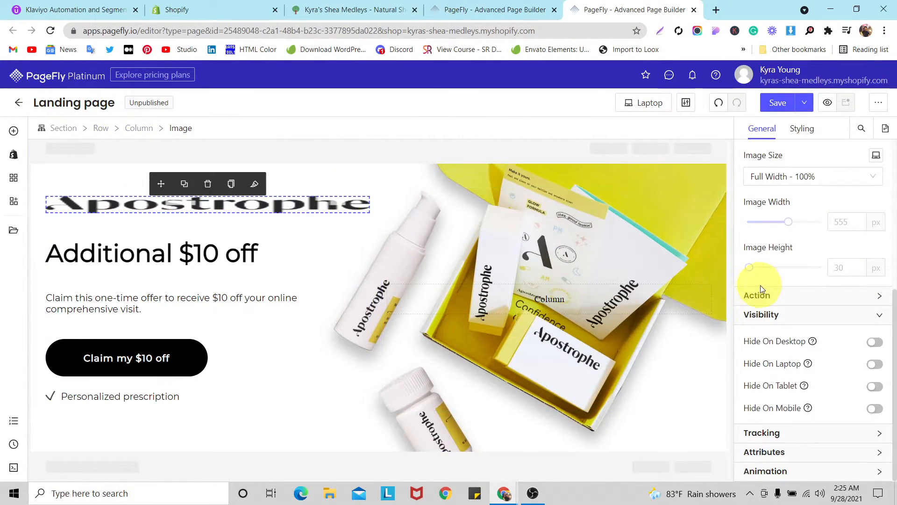
click(637, 107)
click(633, 124)
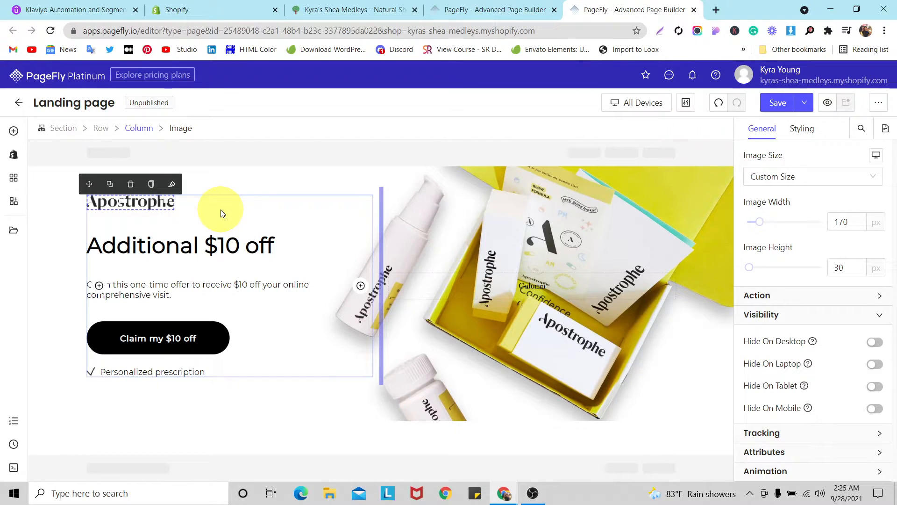
click(644, 103)
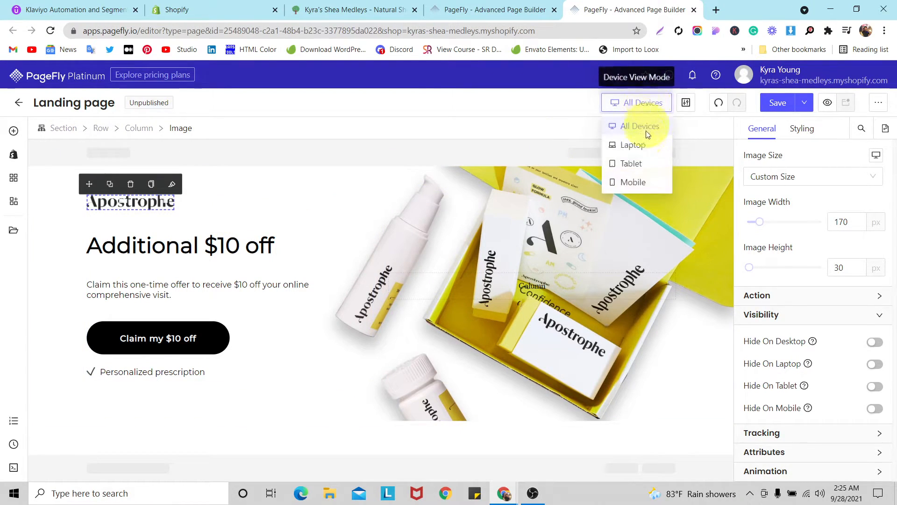
click(643, 145)
click(848, 219)
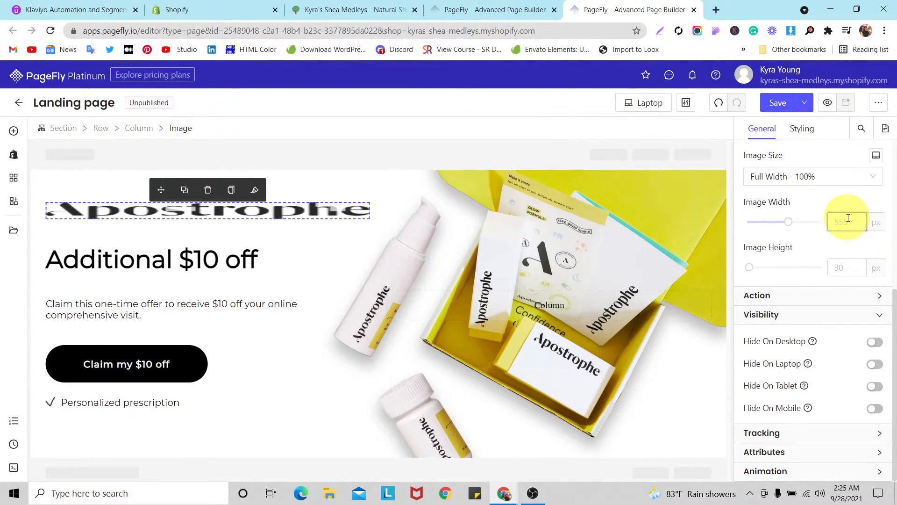
text(170)
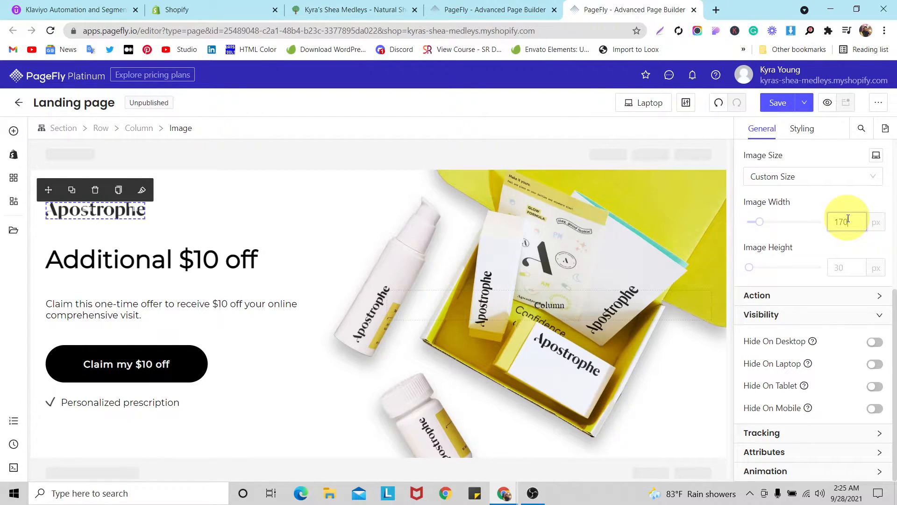
- Switch to the Tablet view and set the checkmark image's width and height to 15 px each
click(635, 101)
click(636, 165)
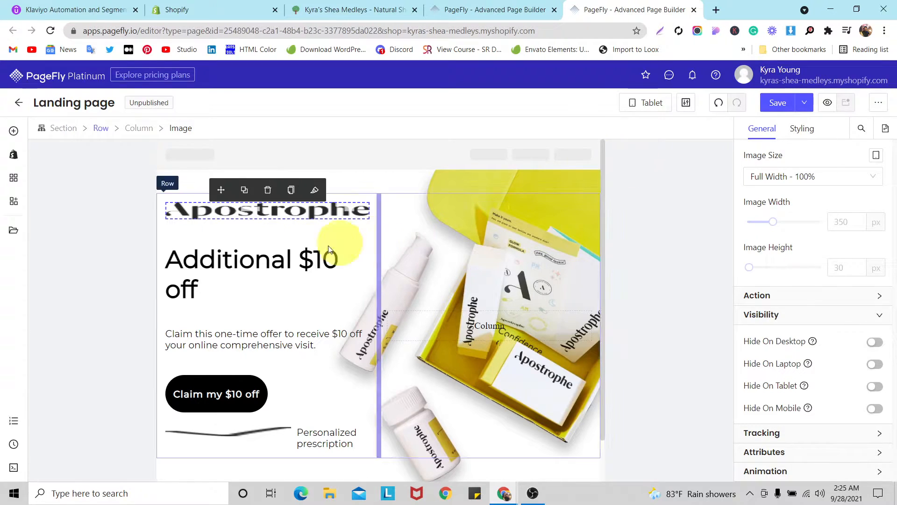
scroll(302, 228, down, 1)
scroll(301, 228, down, 1)
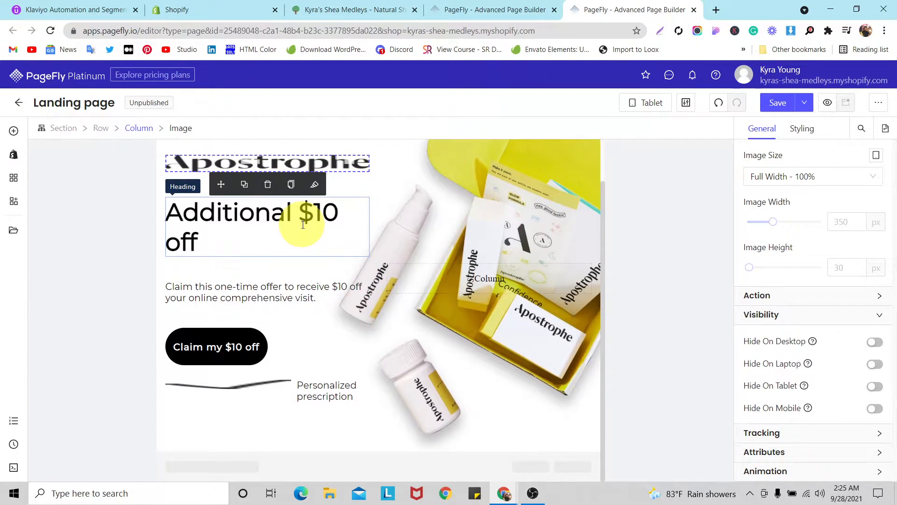
scroll(302, 227, up, 2)
click(243, 430)
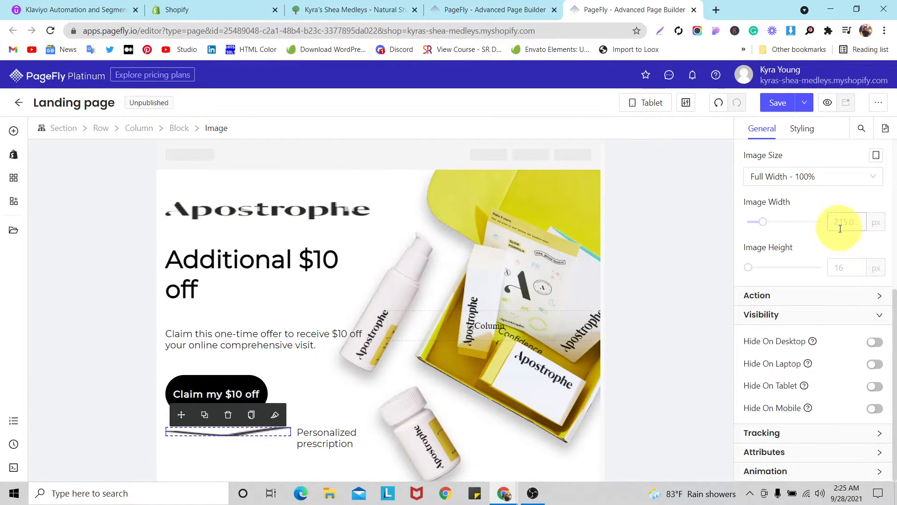
text(15)
click(836, 269)
text(15)
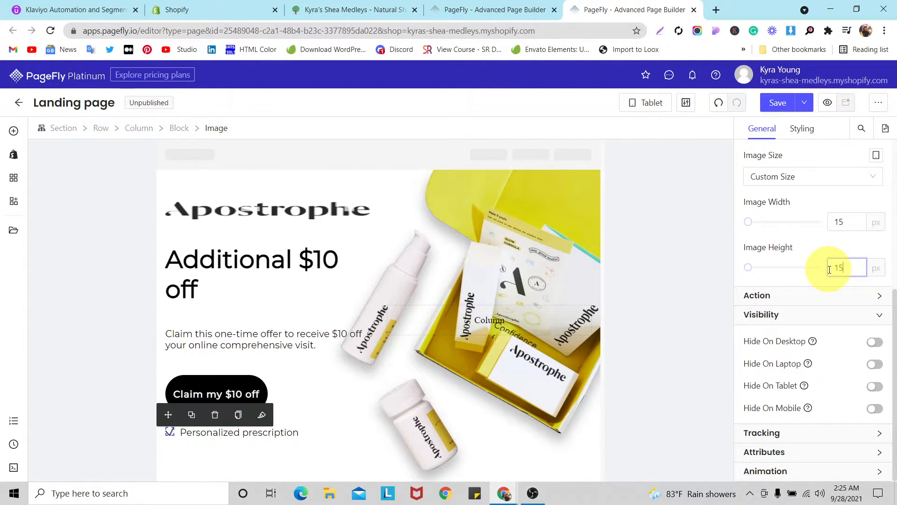
- Set the "Additional $10 off" heading's font size to 35 px for tablet
click(302, 259)
click(802, 128)
scroll(832, 304, down, 3)
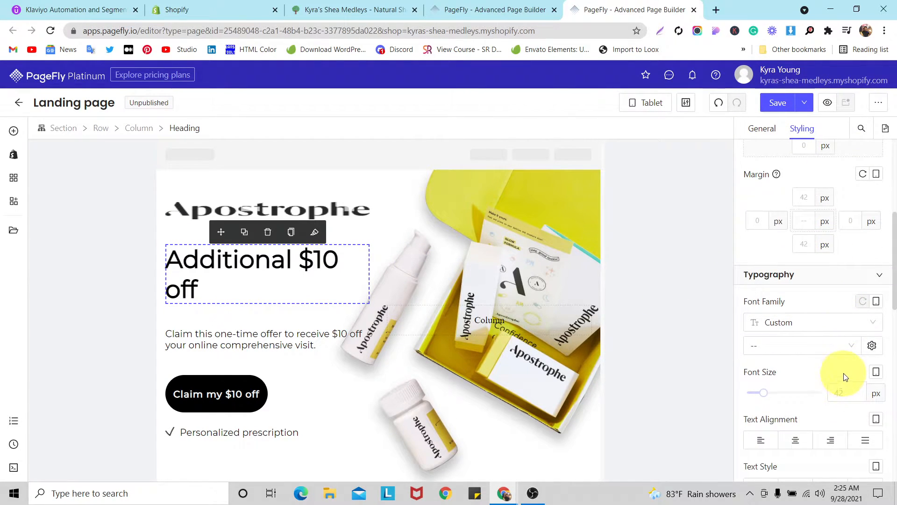
click(846, 393)
text(35)
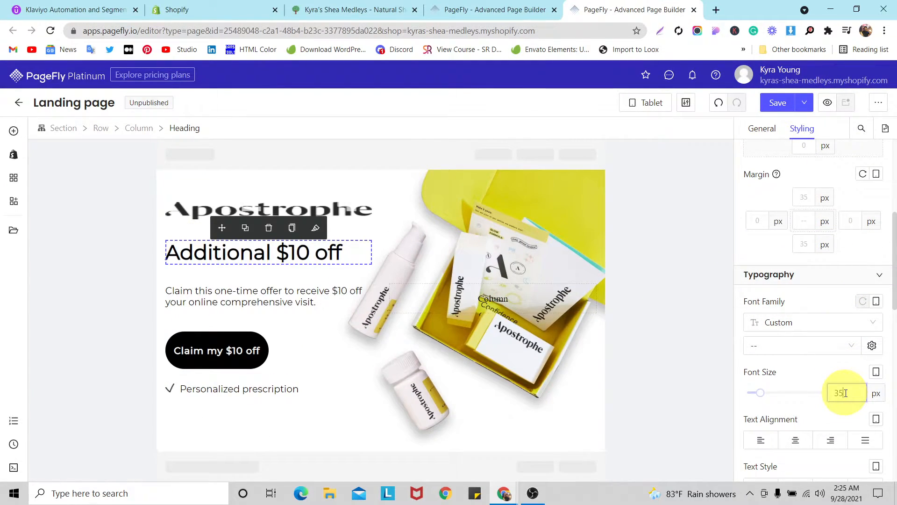
- Set the Apostrophe logo's image width to 170 px for tablet
click(351, 213)
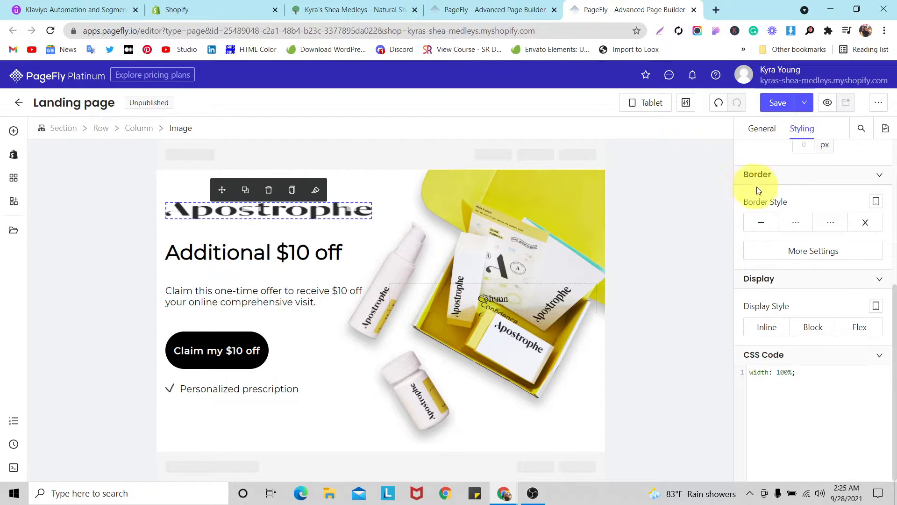
click(762, 129)
click(838, 237)
text(170)
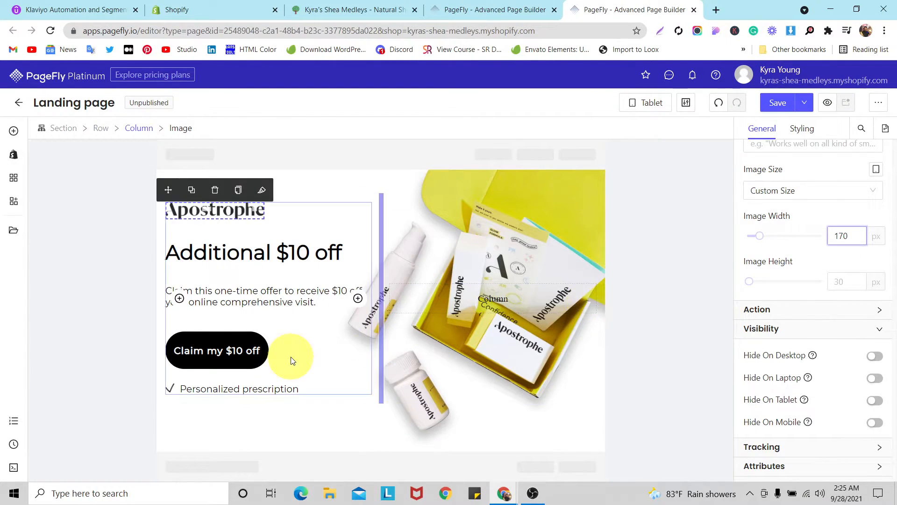
- Add custom CSS to the "Claim my $10 off" button for tablet that sets its width to 70%
click(237, 351)
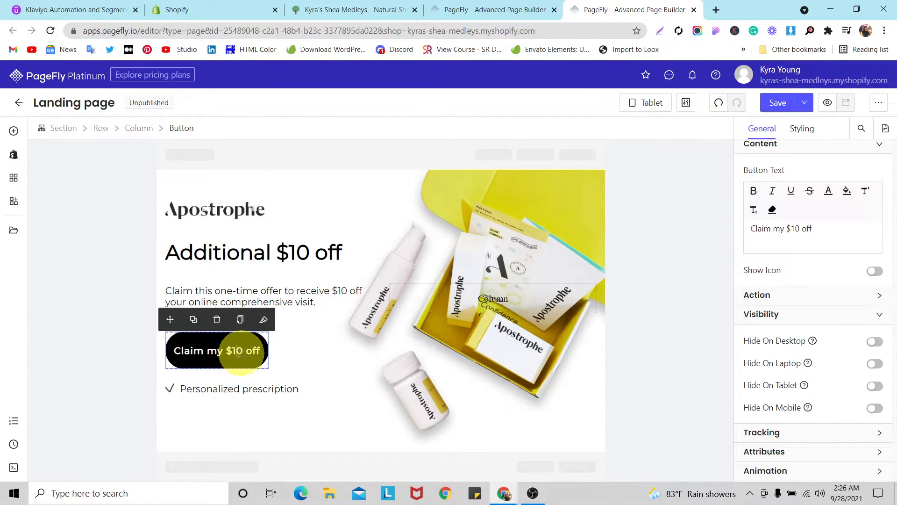
click(802, 129)
scroll(823, 262, down, 8)
scroll(823, 271, down, 4)
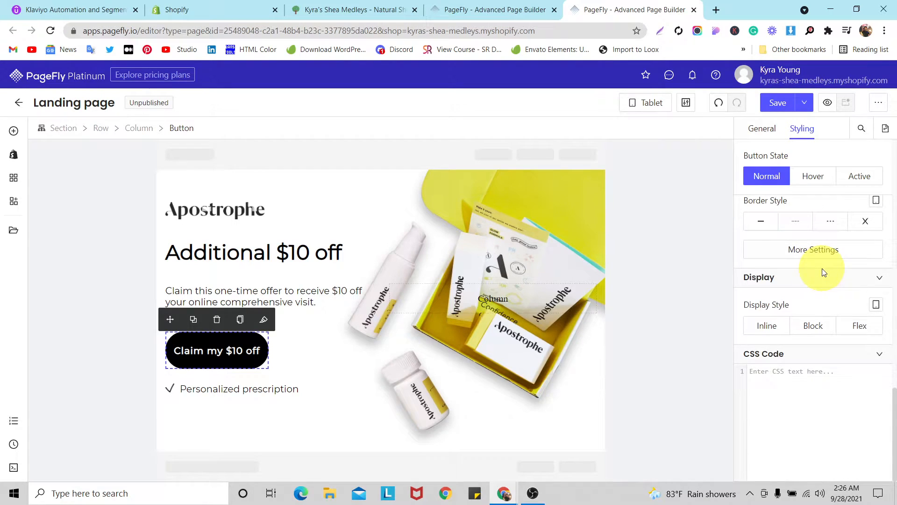
click(802, 388)
text(width: 50%)
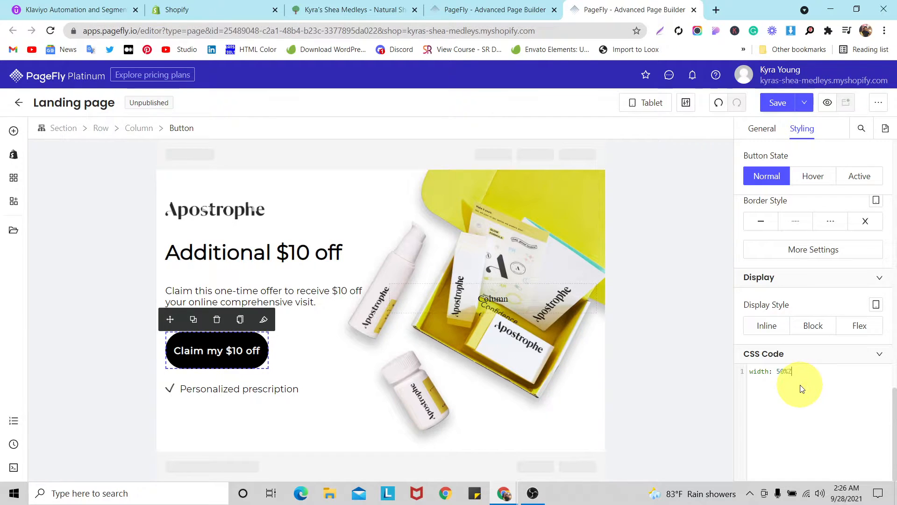
text(;)
double_click(781, 370)
text(75)
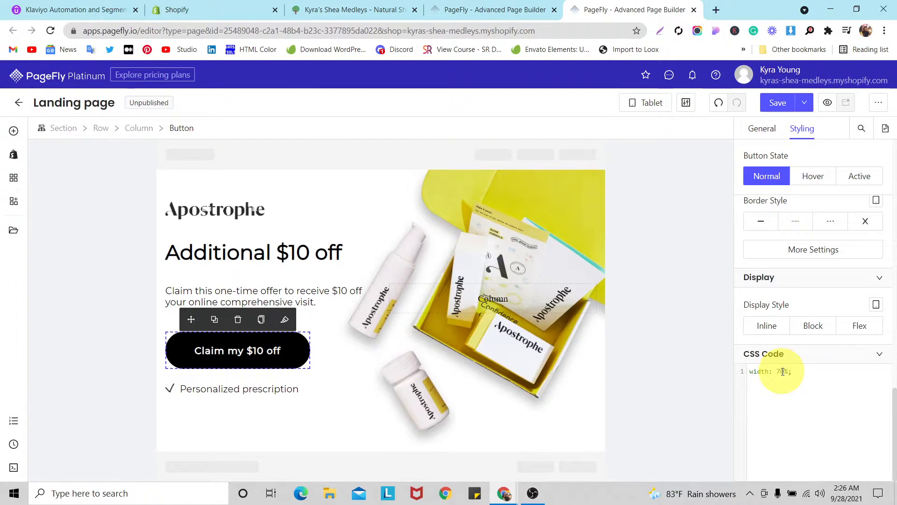
- Set the button's top and bottom padding to 20 px for tablet and save the page
scroll(872, 283, up, 15)
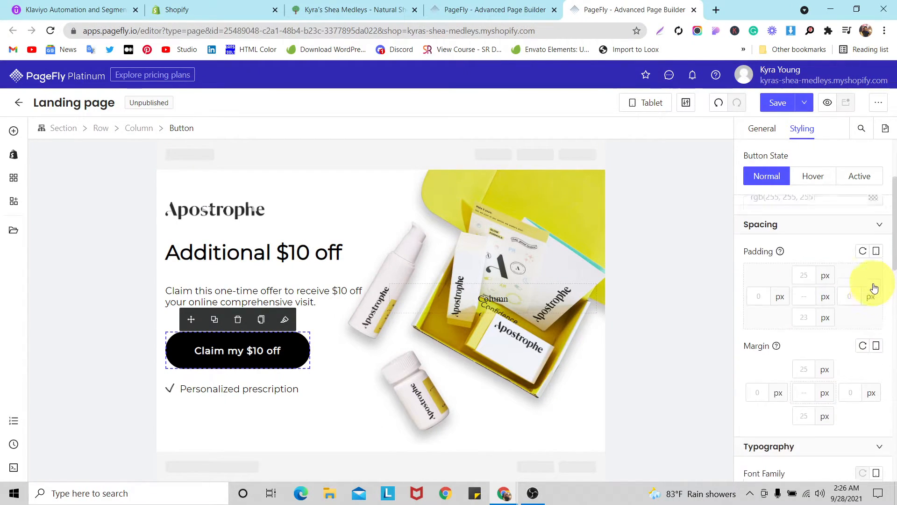
scroll(875, 288, down, 3)
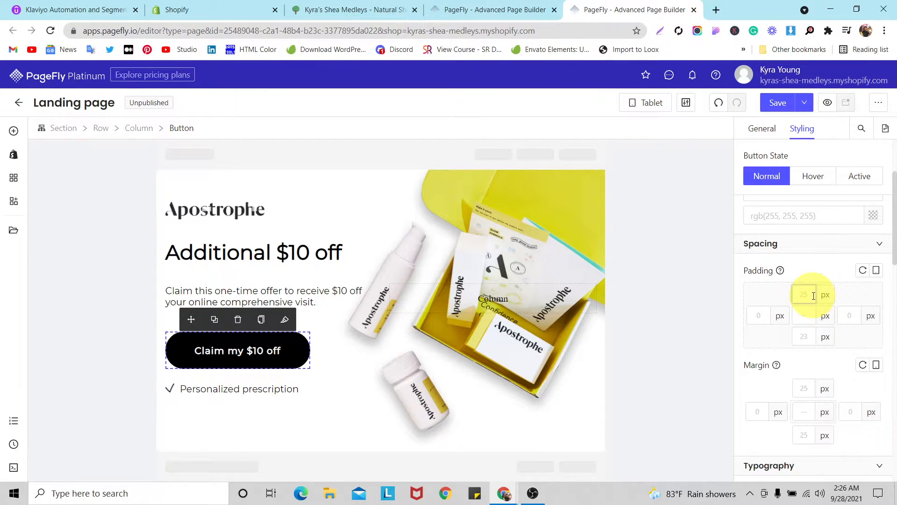
text(20)
click(804, 336)
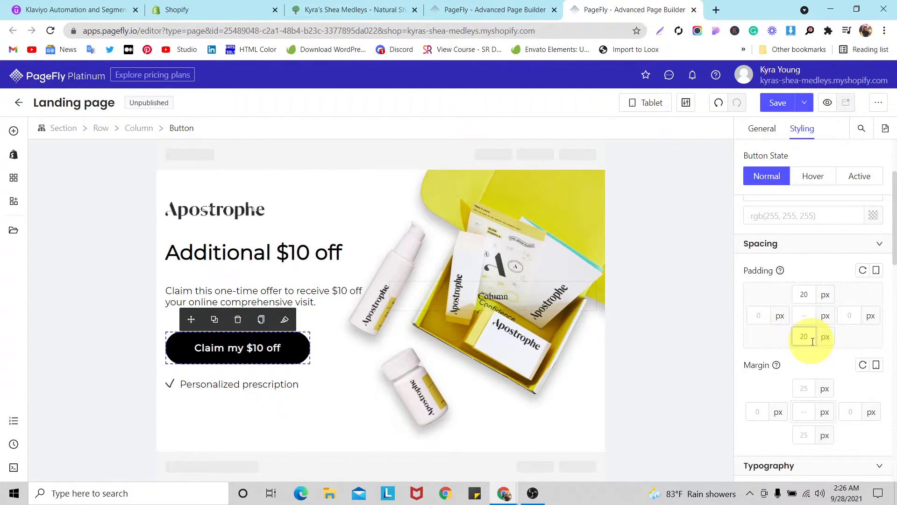
click(770, 104)
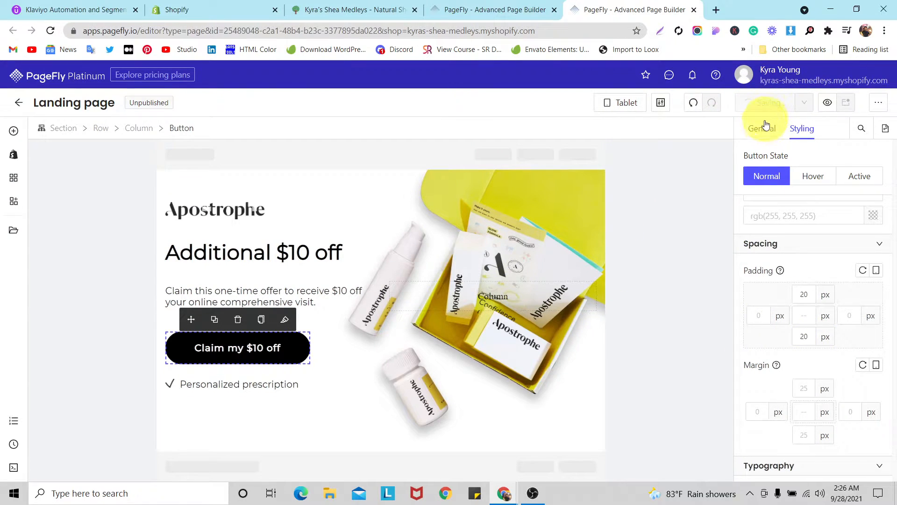
- Switch to the mobile view and hide the hero section's background image for mobile
click(627, 102)
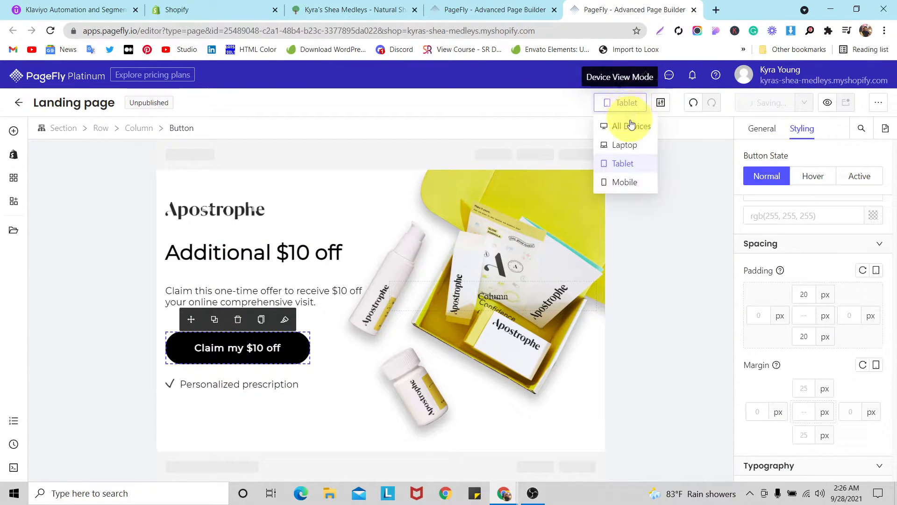
click(624, 182)
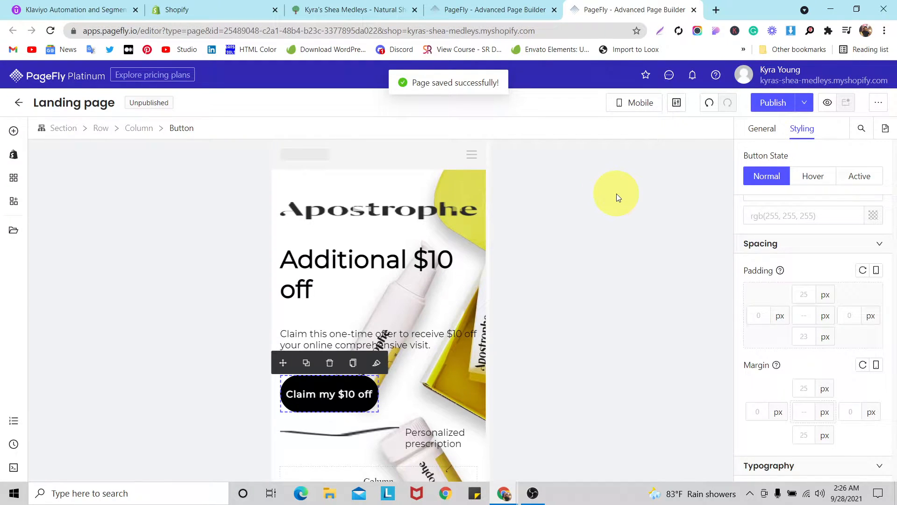
click(481, 176)
scroll(773, 271, down, 5)
scroll(776, 270, down, 6)
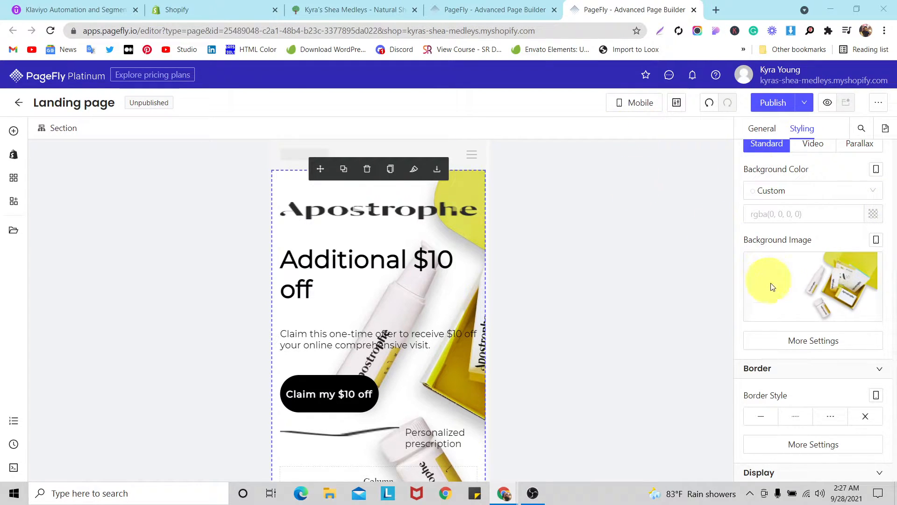
mouse_move(811, 279)
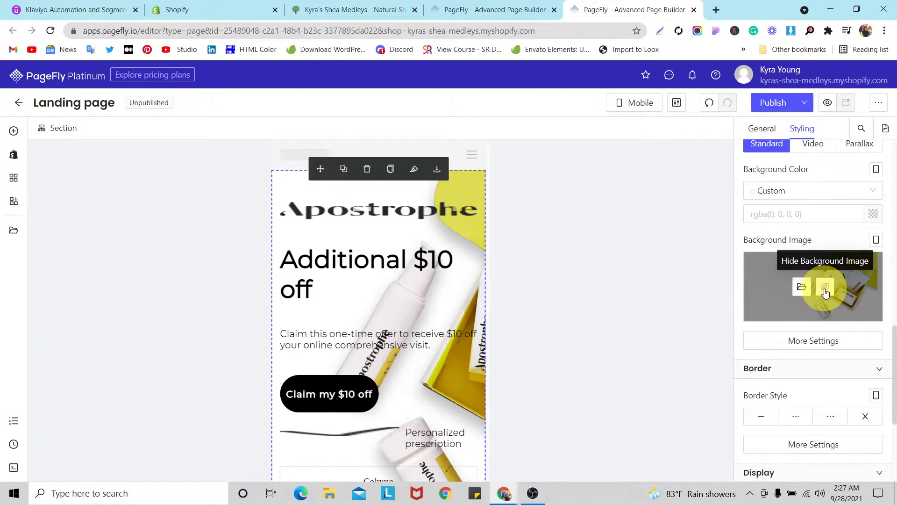
click(826, 292)
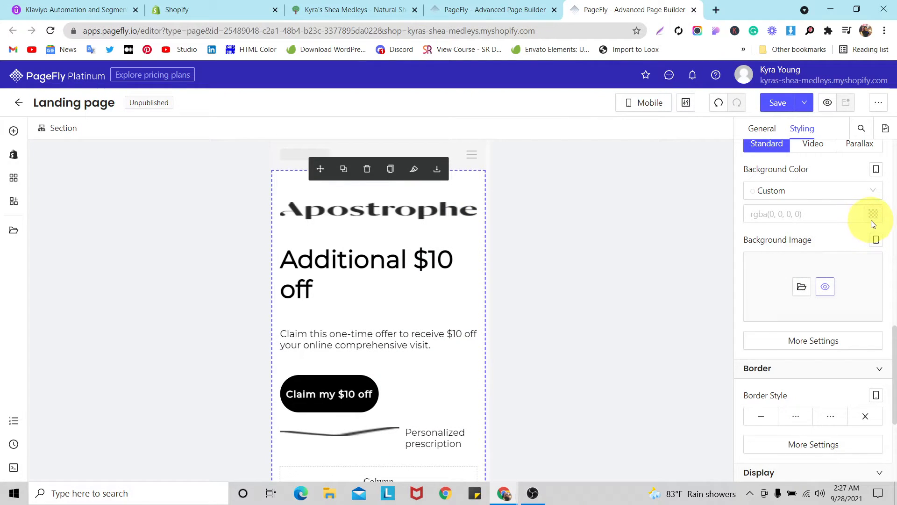
click(844, 215)
key(ctrl+v)
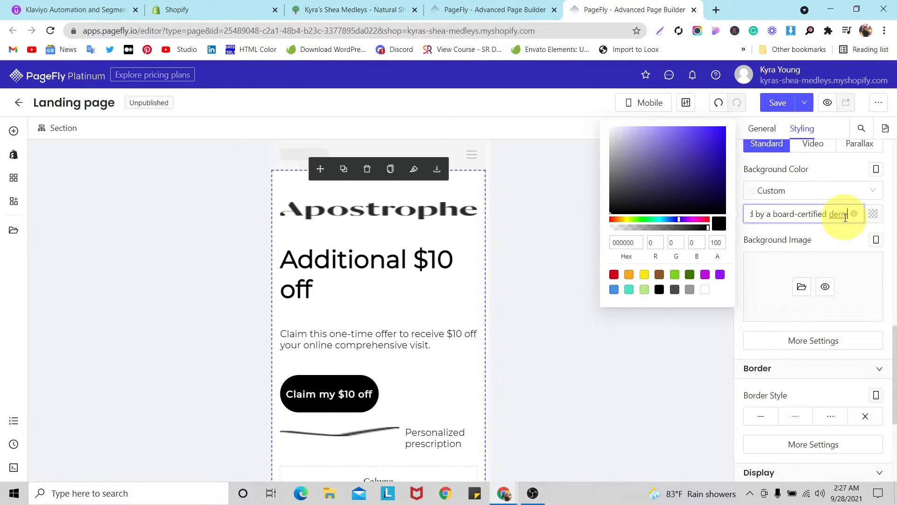
double_click(843, 215)
click(844, 215)
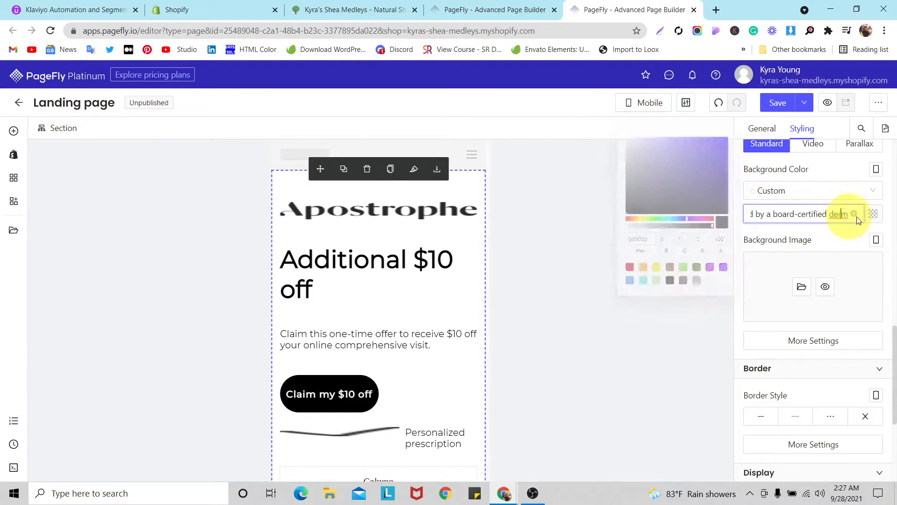
- Replace the text in the section's custom background color for mobile with #fdf5e
key(alt+Tab)
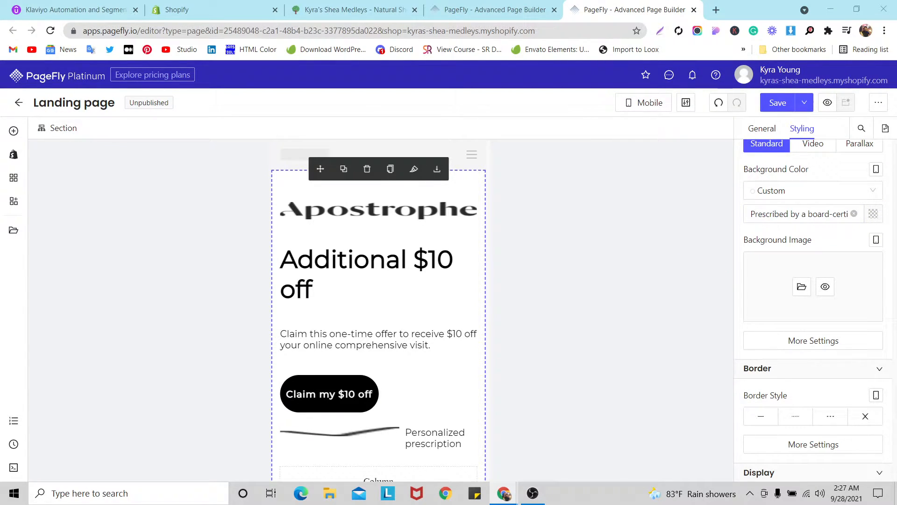
click(817, 219)
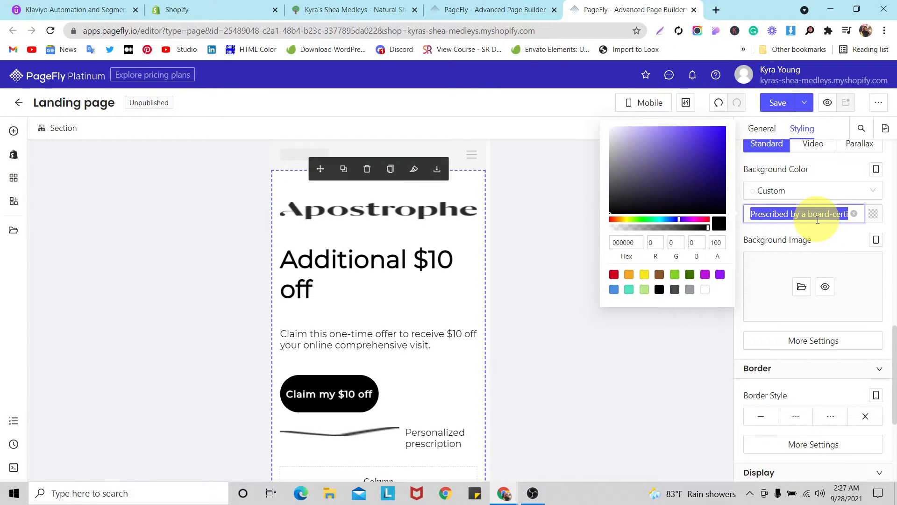
key(BackSpace)
text(#fdf5e)
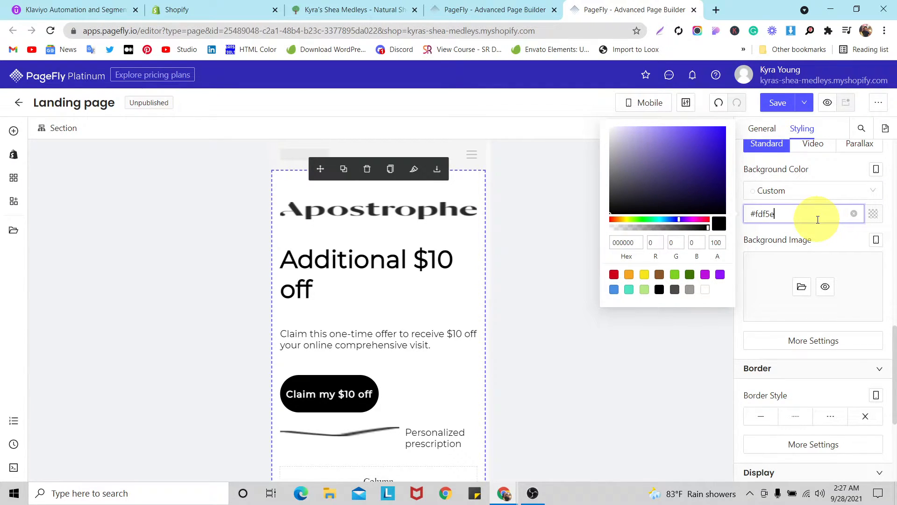
click(837, 231)
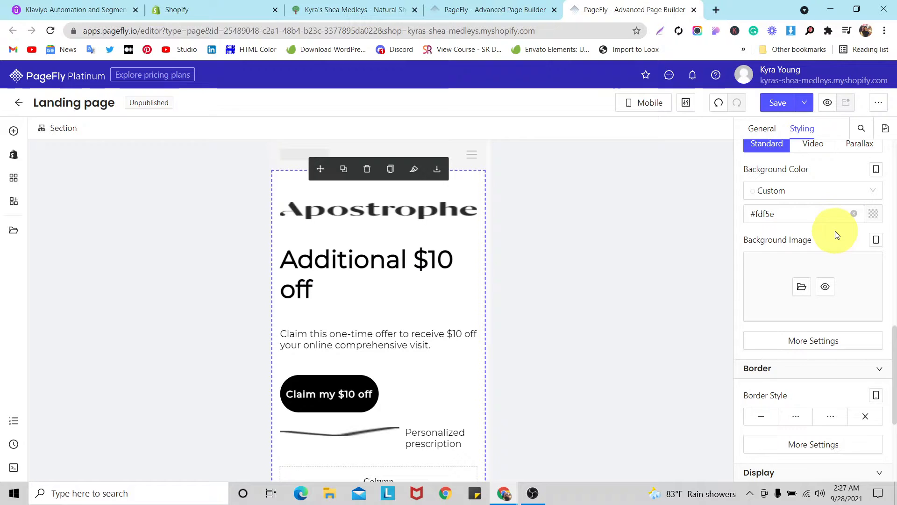
- Try to enter #fdf5e as the hex value in the section's background color picker
click(873, 214)
double_click(623, 242)
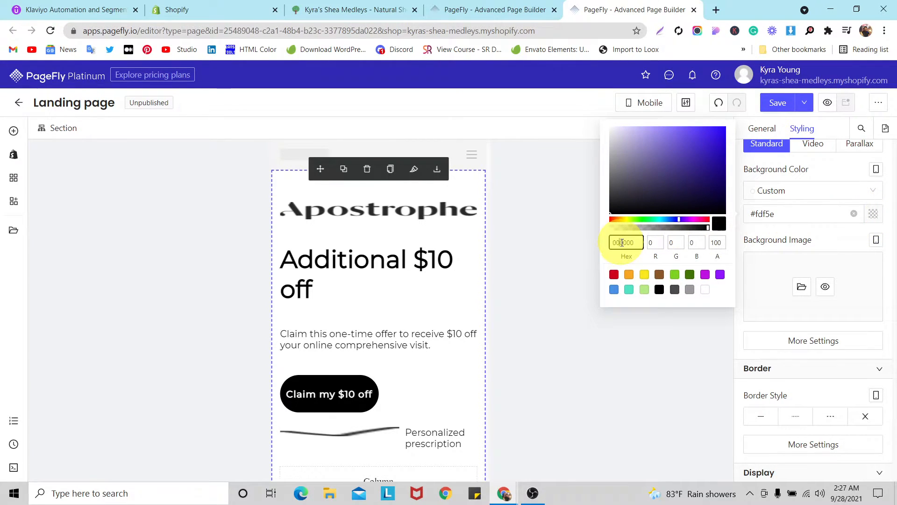
text(#fdf5e)
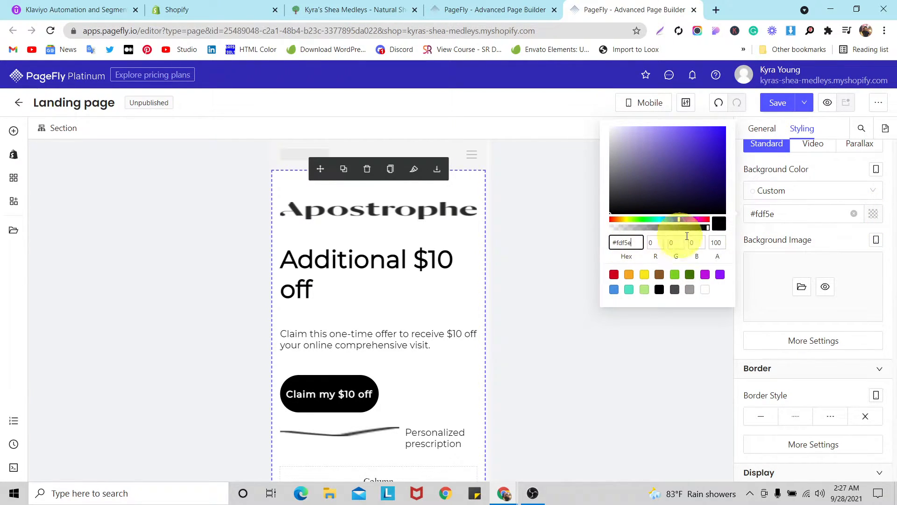
click(758, 232)
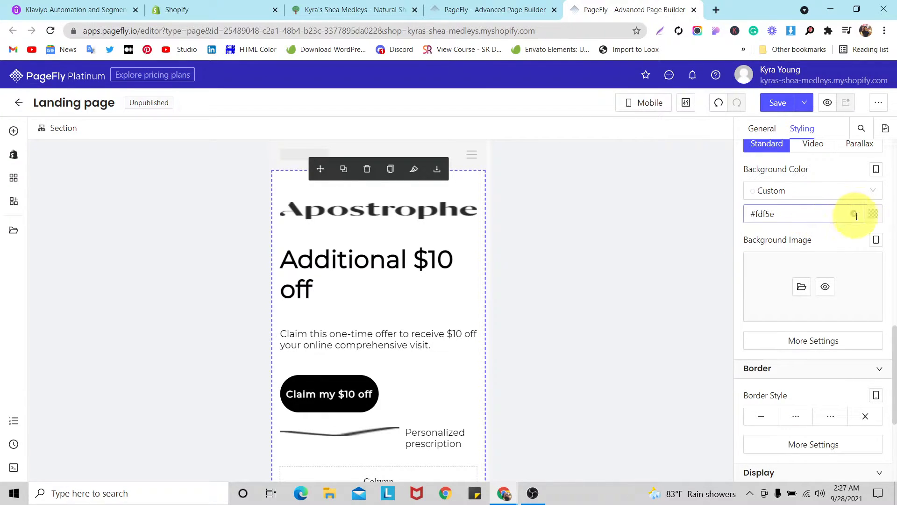
click(873, 214)
click(621, 244)
double_click(620, 244)
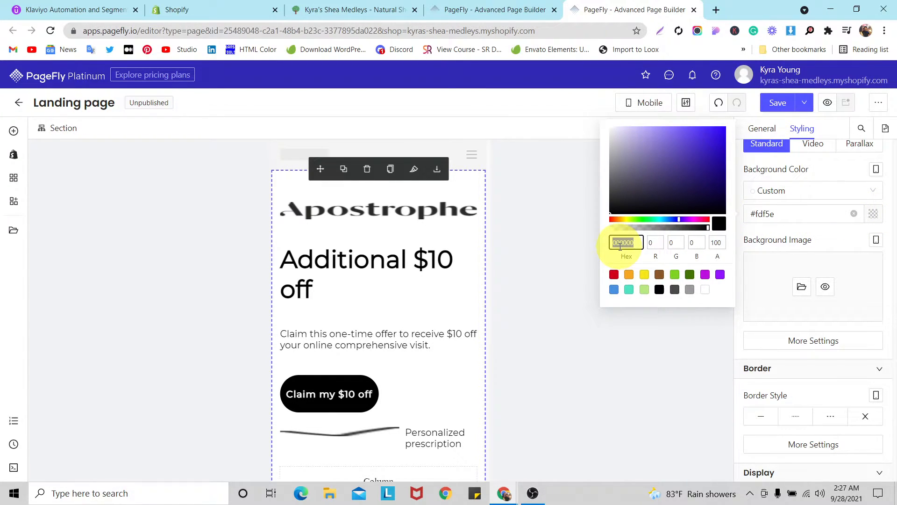
text(#fdf5e)
double_click(615, 255)
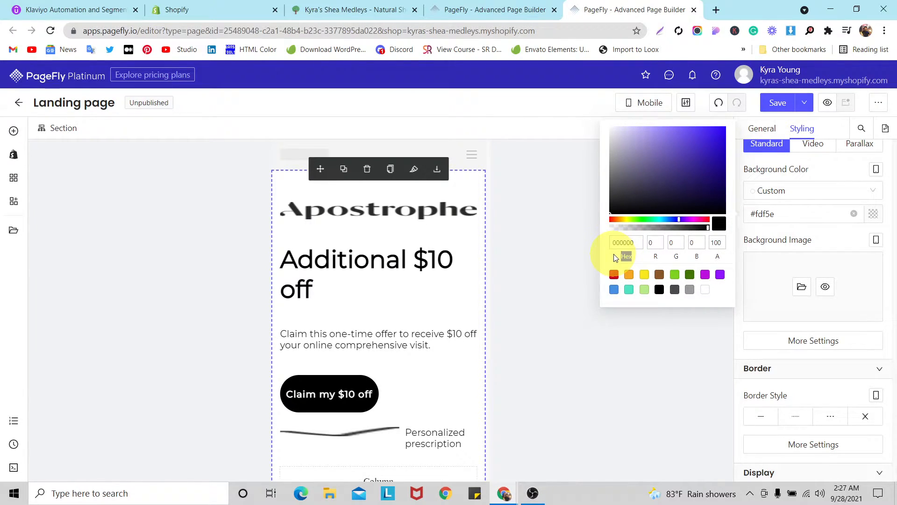
- Try to set the section's custom background color to hex #fdf5e
click(622, 240)
double_click(622, 240)
text(#fdf5e)
click(847, 208)
- Try adding background-color: #fdf5e; below the background-image line in the section's CSS code
scroll(837, 196, down, 4)
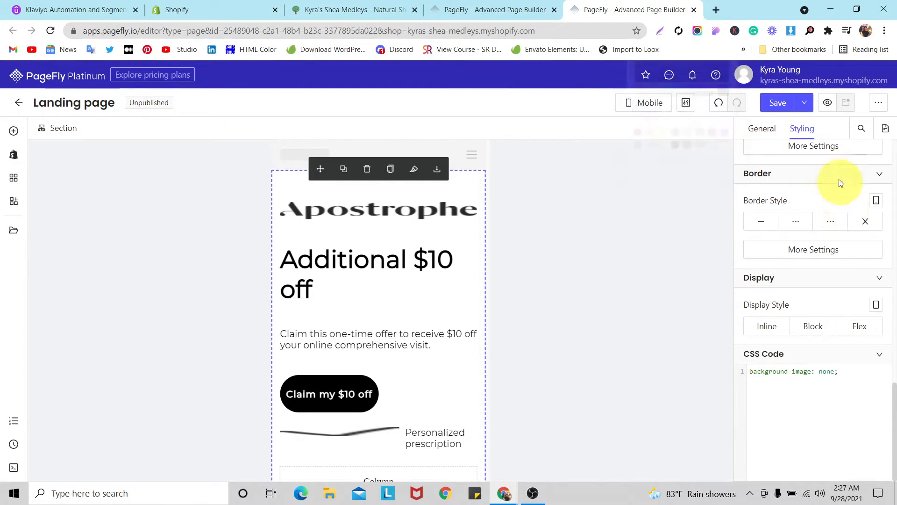
scroll(829, 216, up, 4)
scroll(828, 216, down, 4)
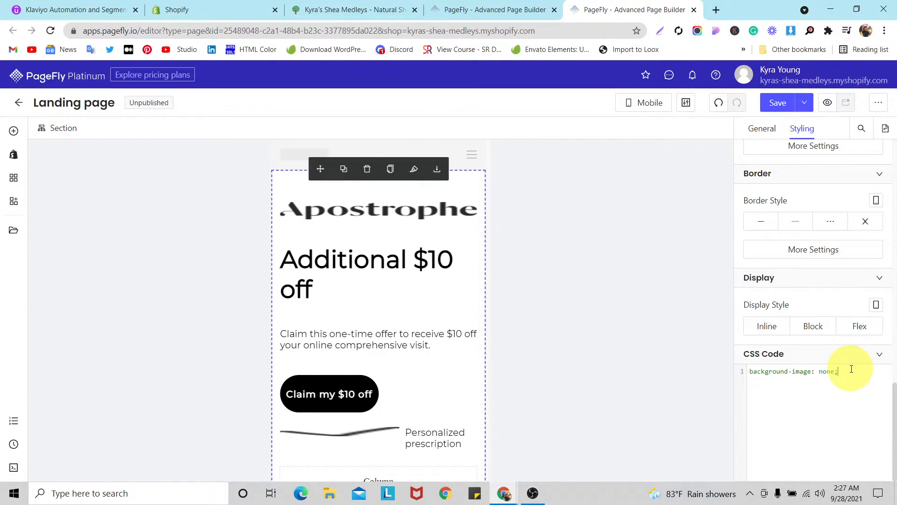
key(Return)
text(background-color: #fdf5e;)
drag(797, 375, 798, 376)
click(798, 375)
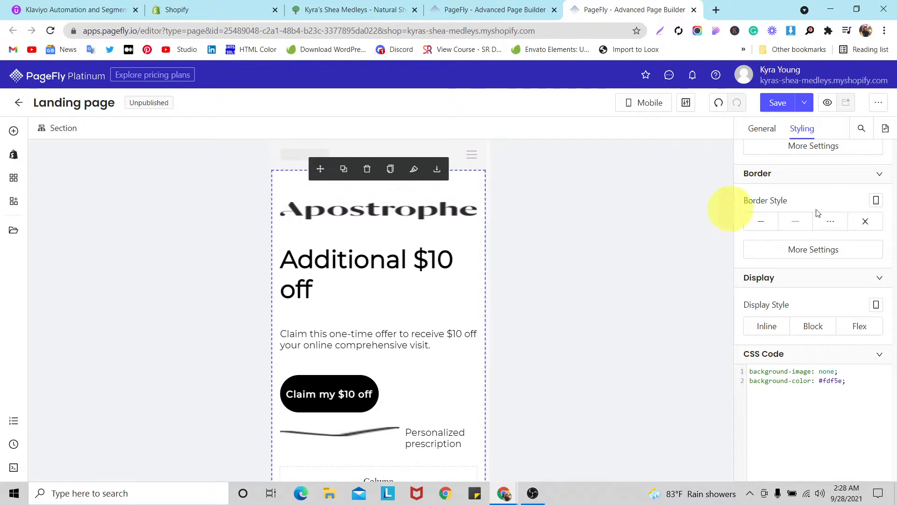
- Give the section the preset yellow background color F8E71C and check its CSS code
scroll(785, 327, up, 15)
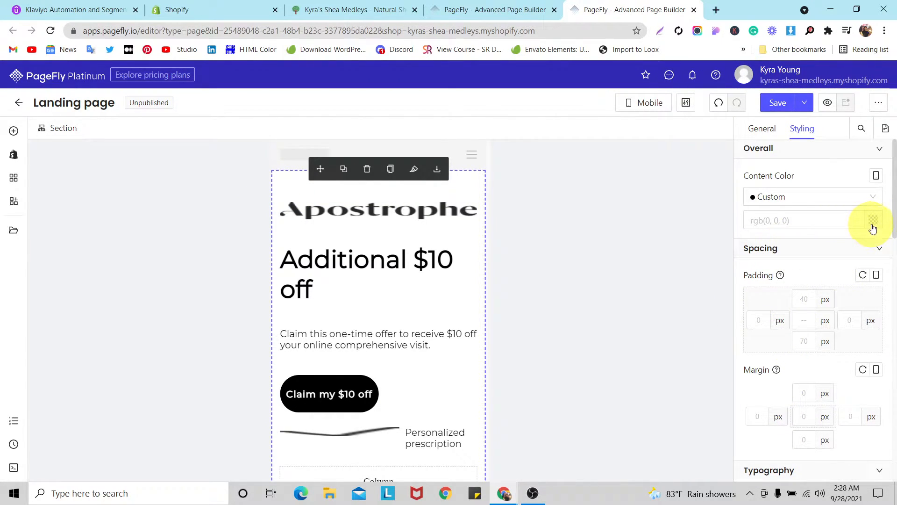
scroll(850, 253, down, 10)
scroll(850, 254, down, 3)
click(874, 273)
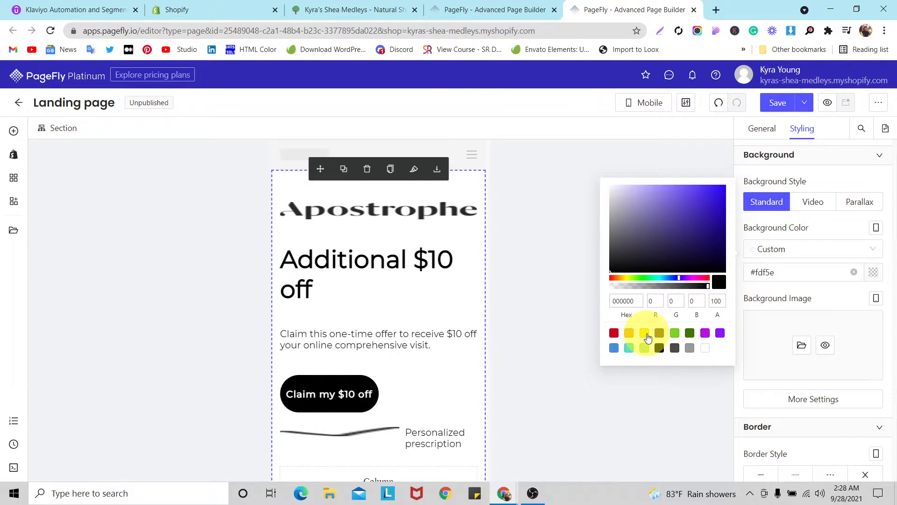
click(645, 333)
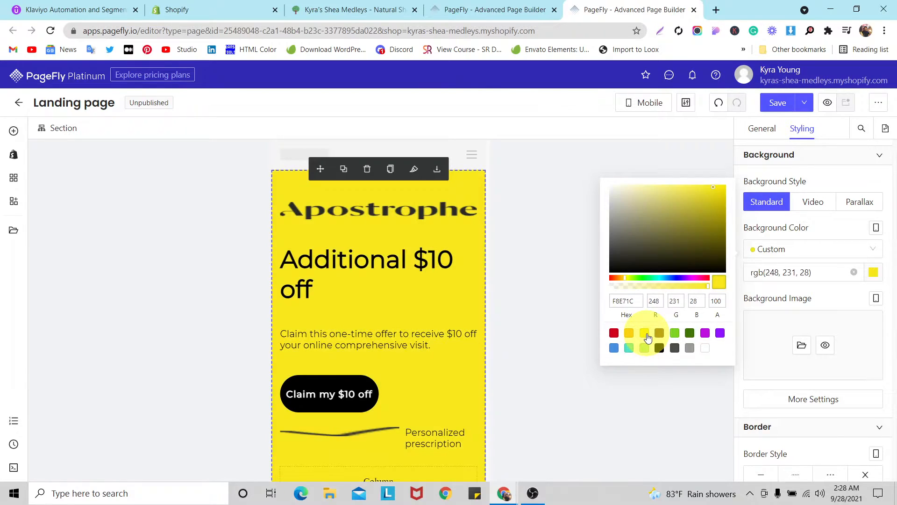
click(861, 291)
scroll(855, 303, down, 5)
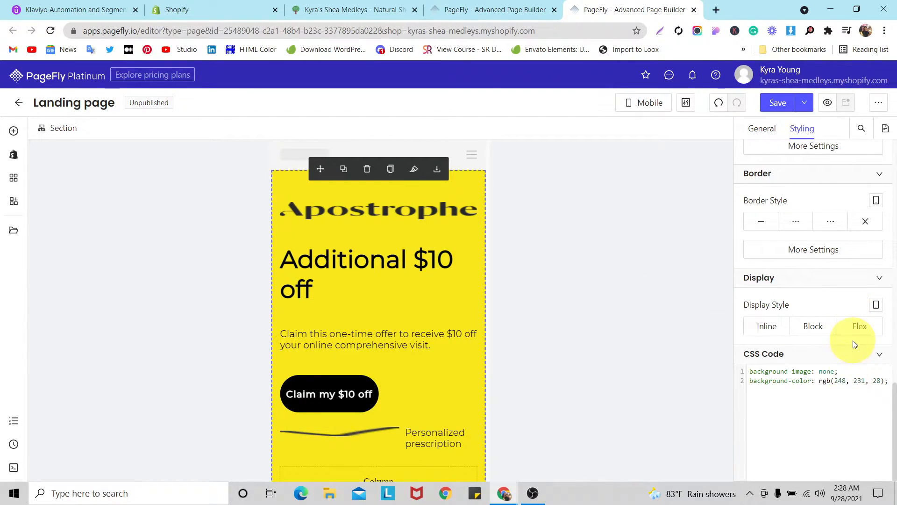
scroll(855, 340, up, 5)
scroll(870, 266, down, 1)
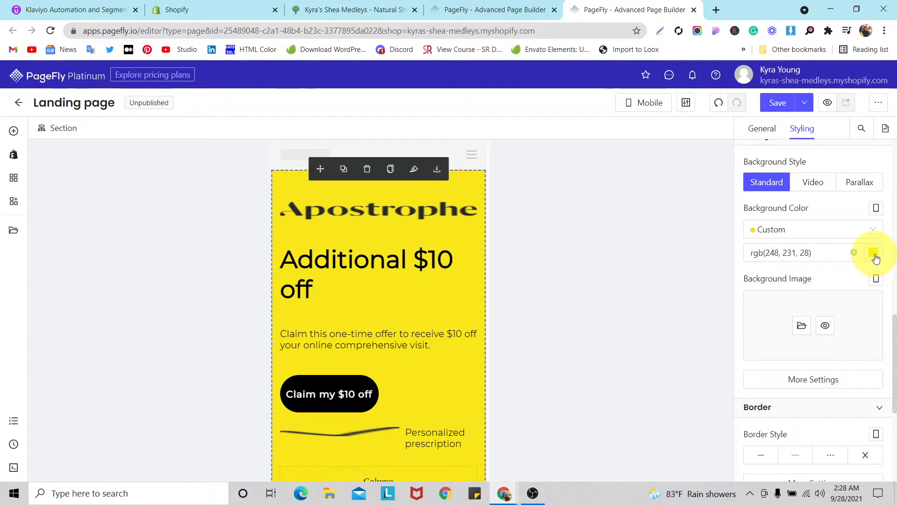
- Set the section's background color to hex fdf5e3
click(874, 254)
click(632, 279)
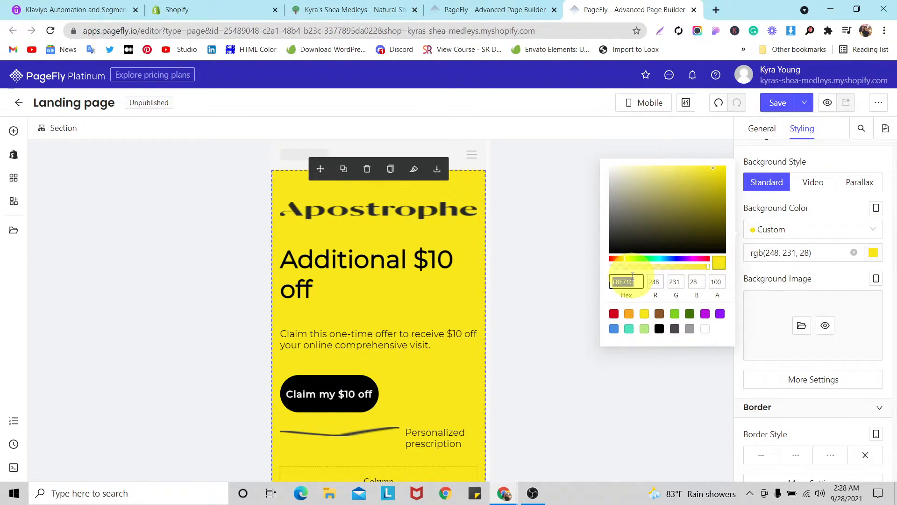
text(#fdf5e)
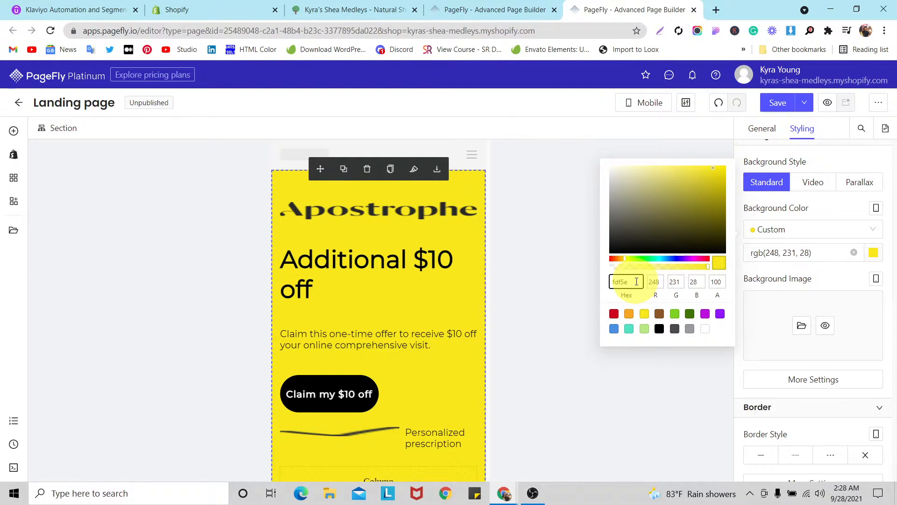
text(3)
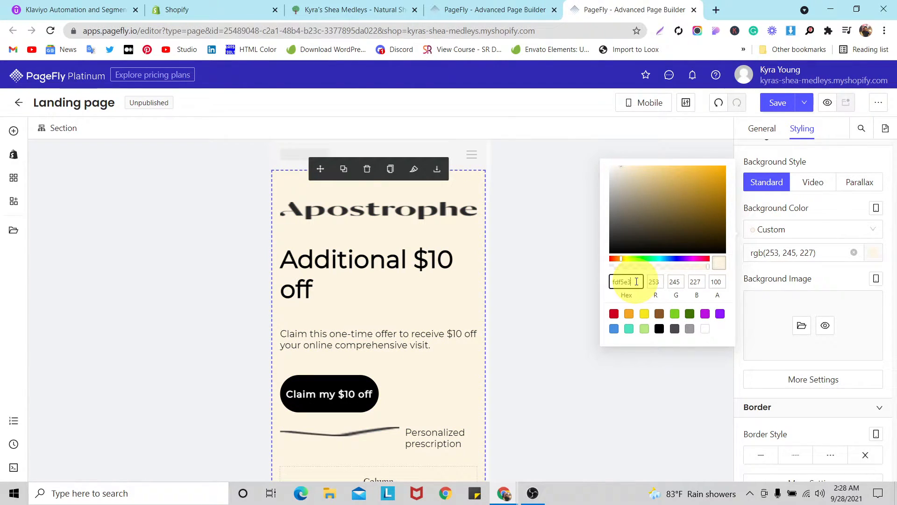
- Center the text alignment of the column holding the logo, heading, paragraph and button
click(352, 315)
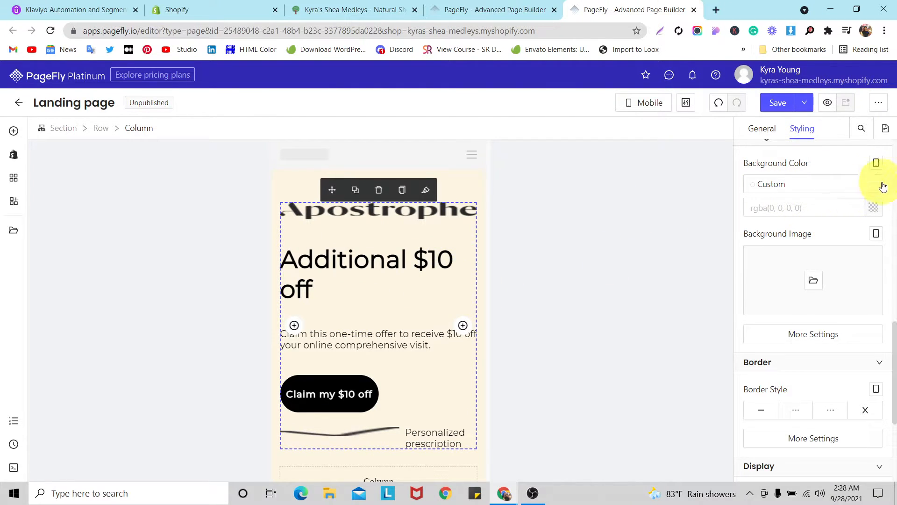
scroll(822, 161, down, 1)
scroll(818, 173, down, 2)
scroll(821, 190, up, 6)
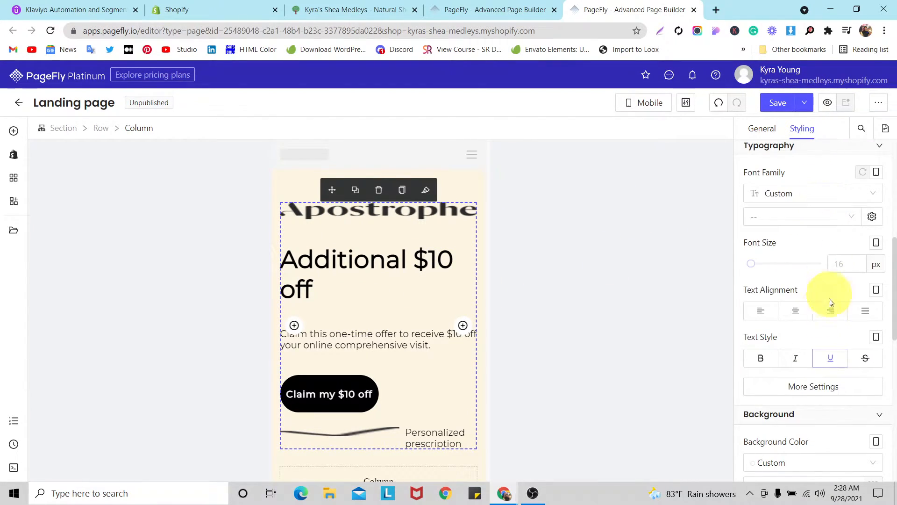
click(797, 312)
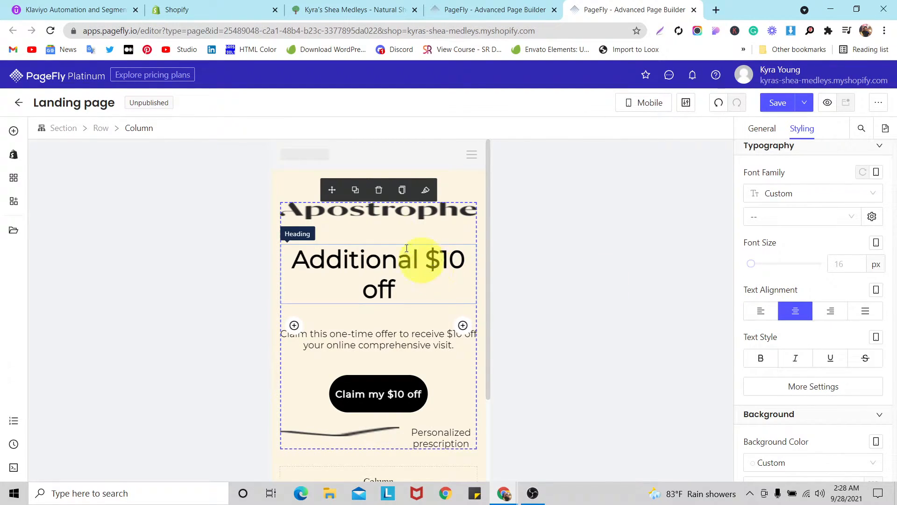
- Set the Apostrophe logo image's width to 170 px
click(378, 213)
click(760, 135)
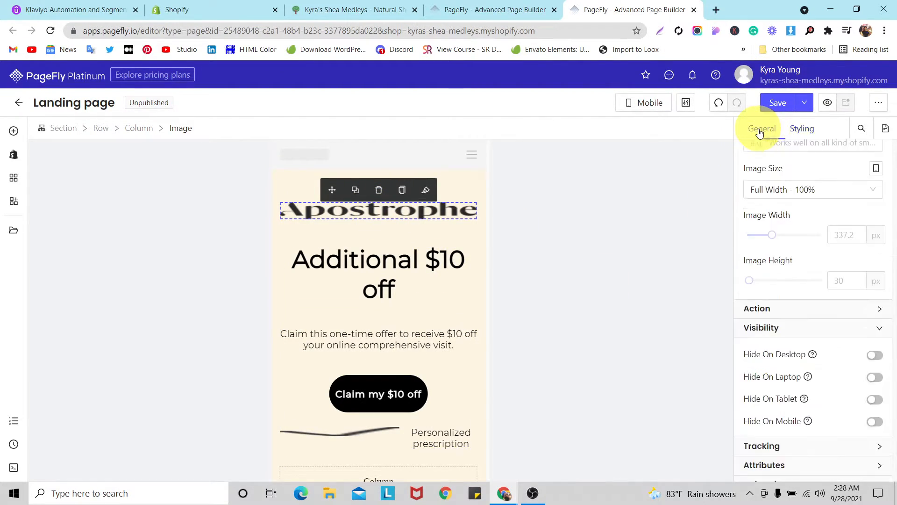
click(853, 235)
text(170)
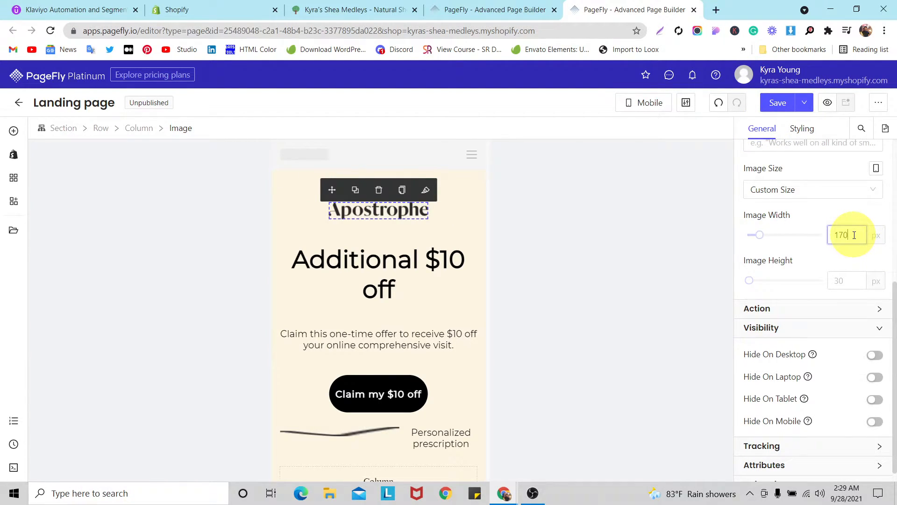
- Set the font size of the "Additional $10 off" heading to 30 px
click(412, 259)
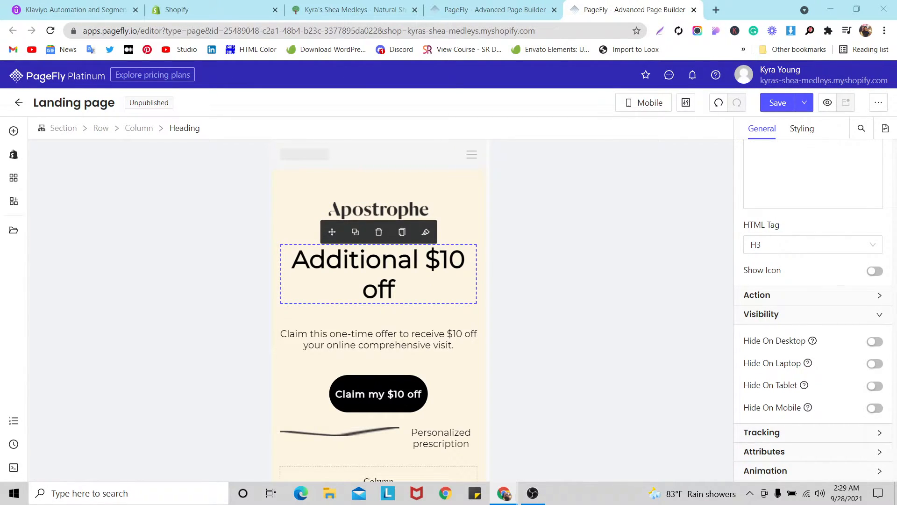
click(802, 128)
scroll(828, 310, down, 3)
scroll(834, 318, down, 1)
click(849, 276)
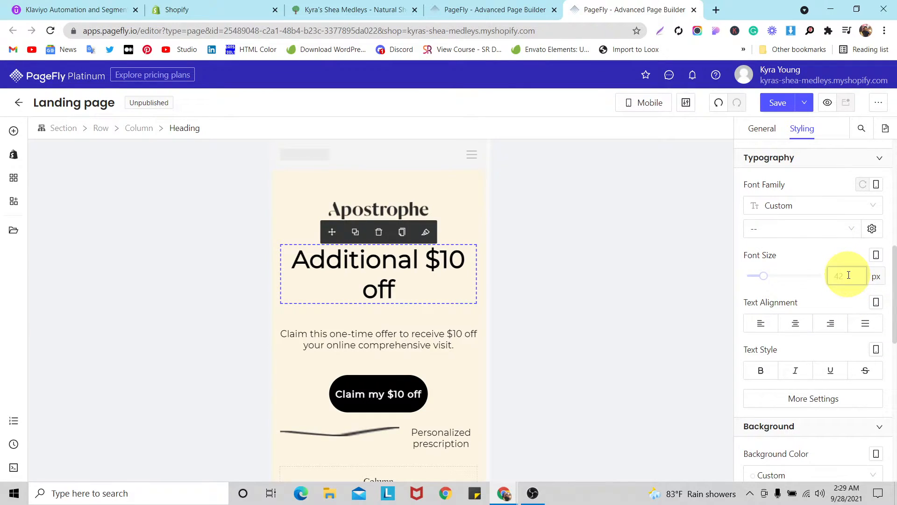
text(30)
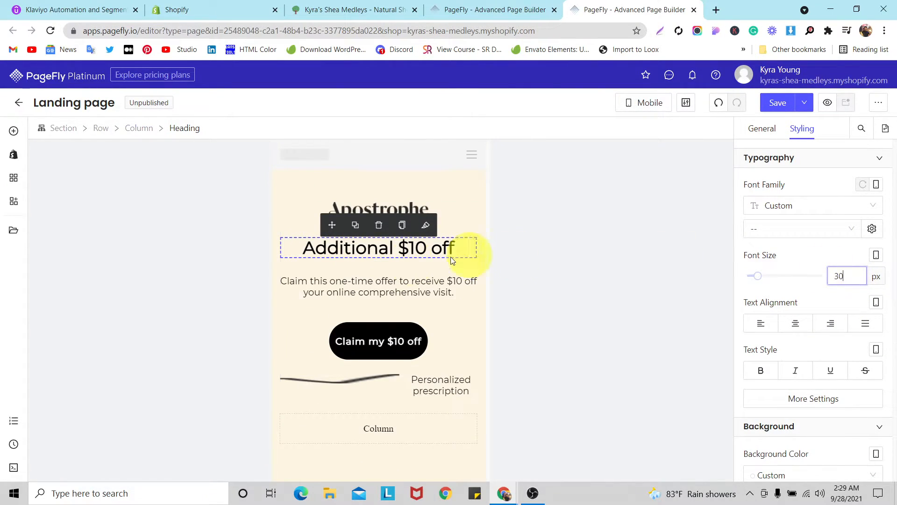
- Add width: 80%; to the CSS code of the "Claim my $10 off" button
scroll(380, 273, down, 1)
click(379, 271)
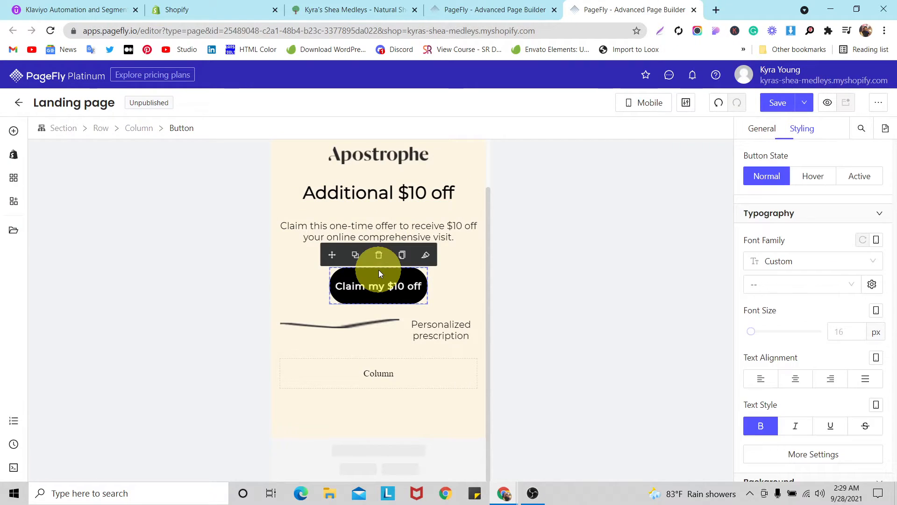
scroll(830, 241, down, 5)
scroll(828, 238, down, 2)
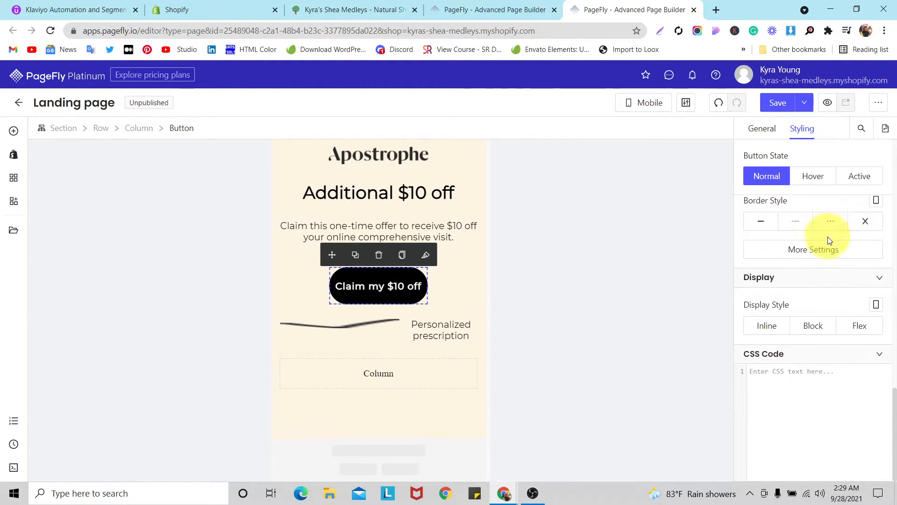
click(794, 362)
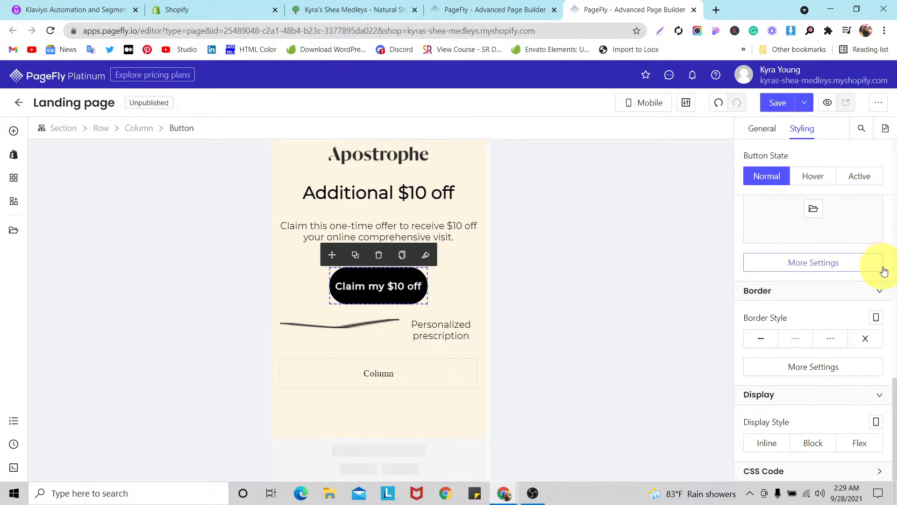
click(836, 469)
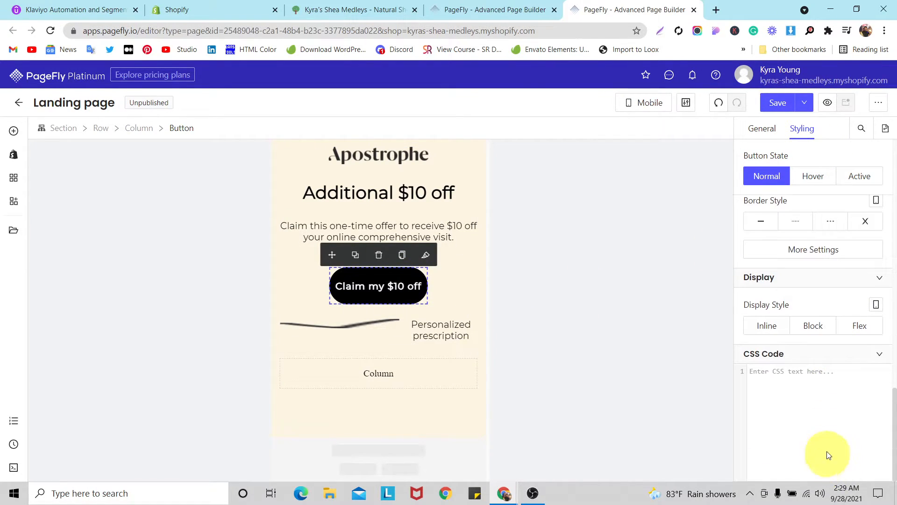
text(width:)
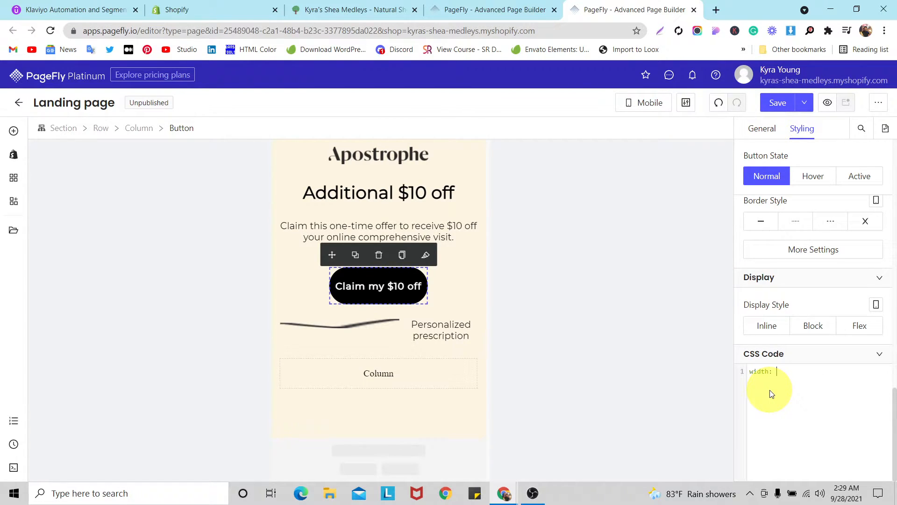
text( 80%;)
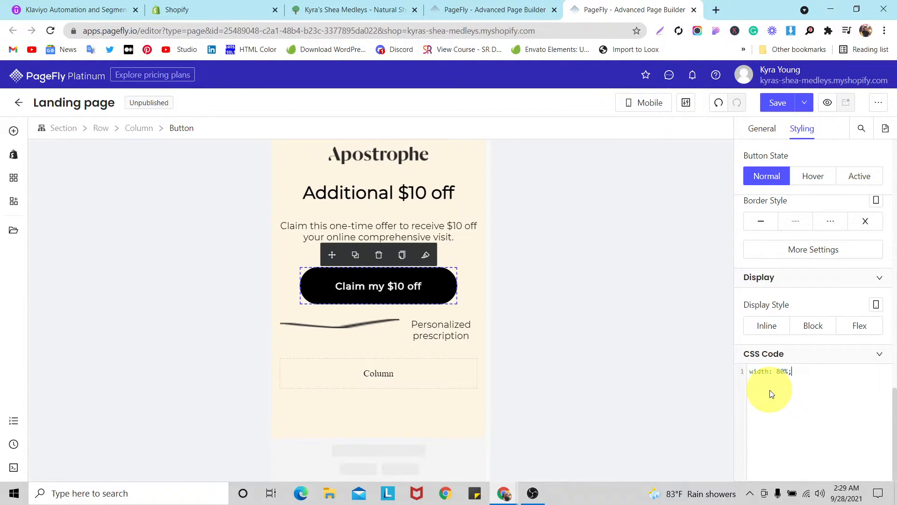
- Set the button's top and bottom padding to 20 px each
scroll(849, 337, up, 10)
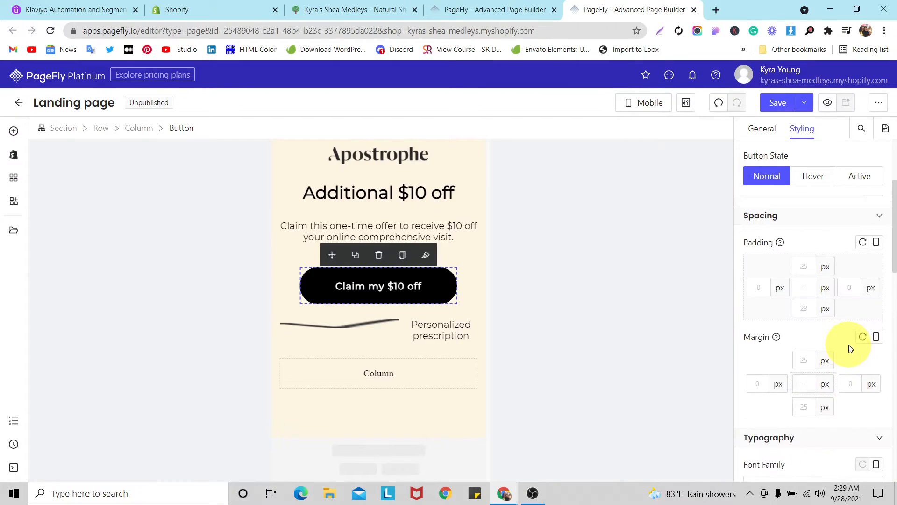
text(20)
click(805, 423)
text(20)
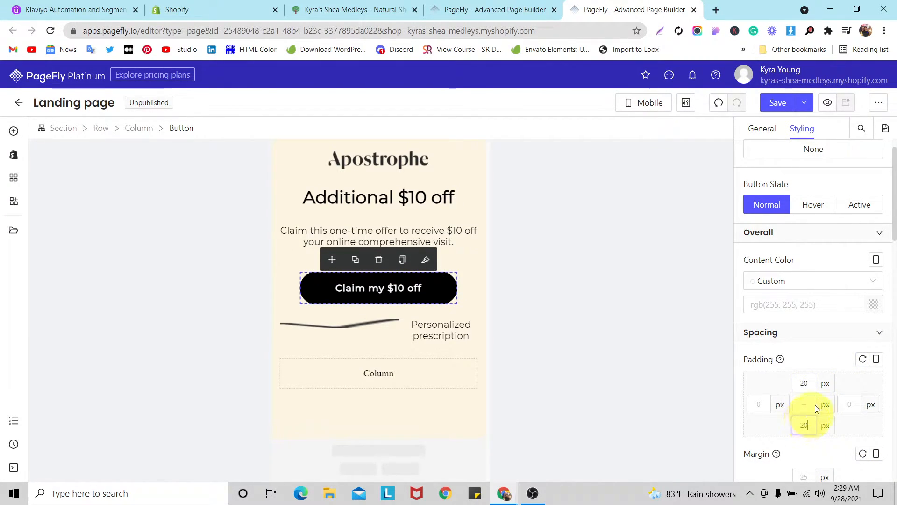
- Set the button's font size to 16 px and check its CSS code
scroll(883, 321, down, 7)
click(846, 322)
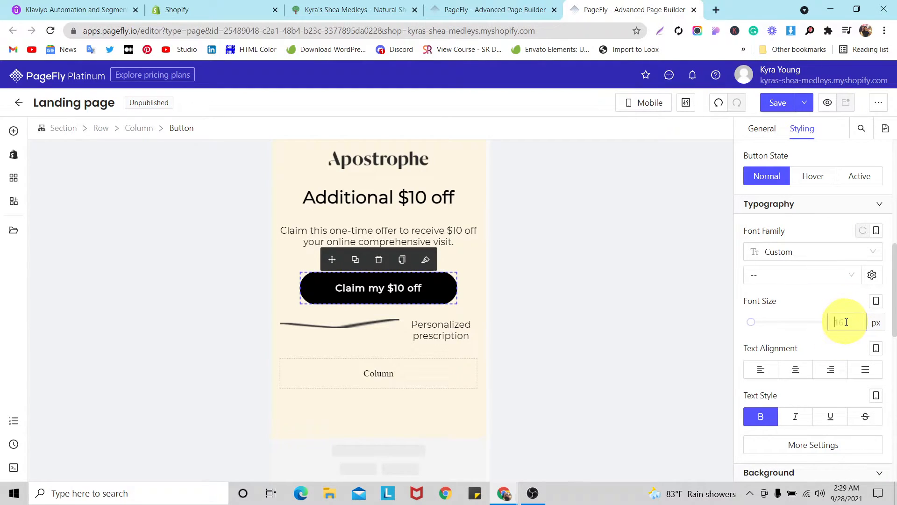
text(16)
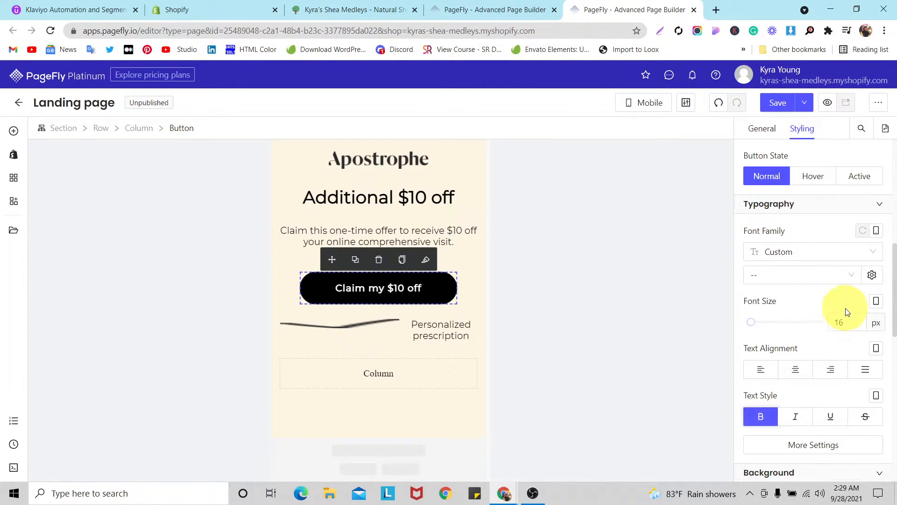
scroll(847, 310, down, 5)
scroll(847, 308, down, 3)
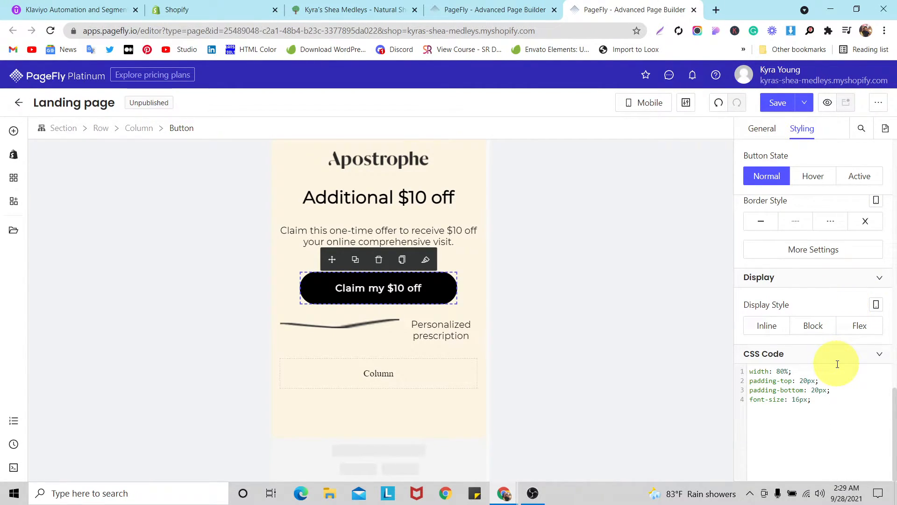
- Try italic on the button text, remove it again, and set font-weight to 400 in the button's CSS code
scroll(836, 363, up, 7)
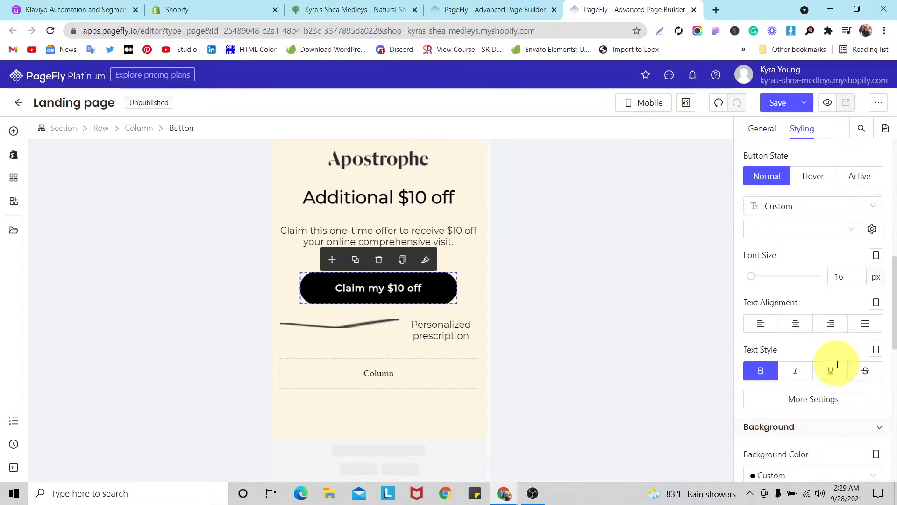
click(792, 358)
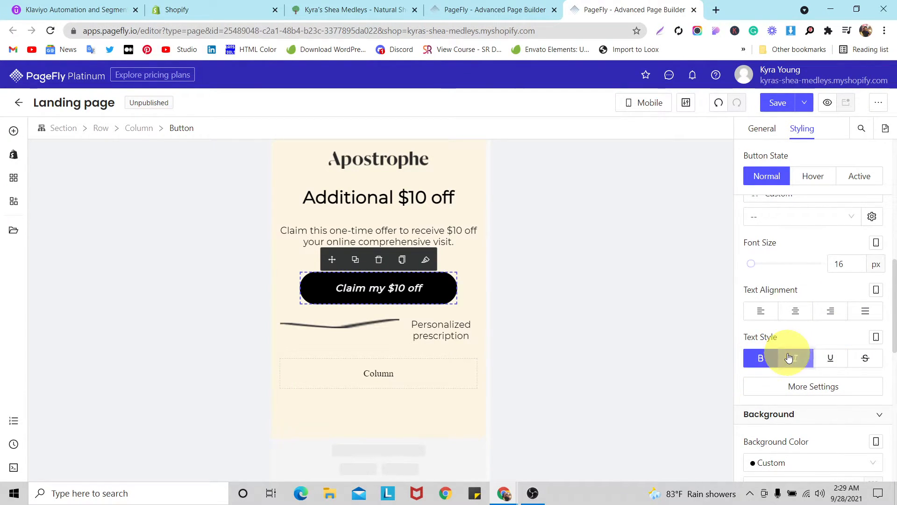
click(792, 358)
scroll(790, 327, down, 5)
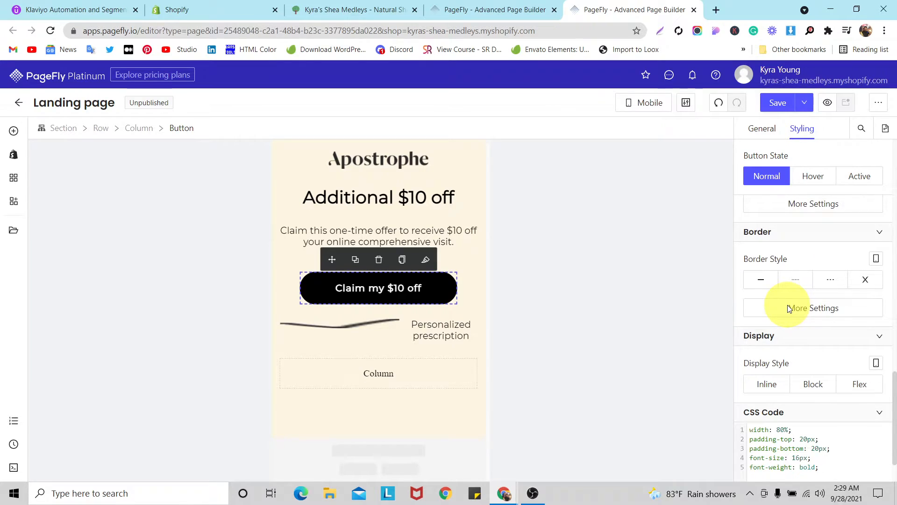
scroll(789, 309, down, 1)
double_click(807, 409)
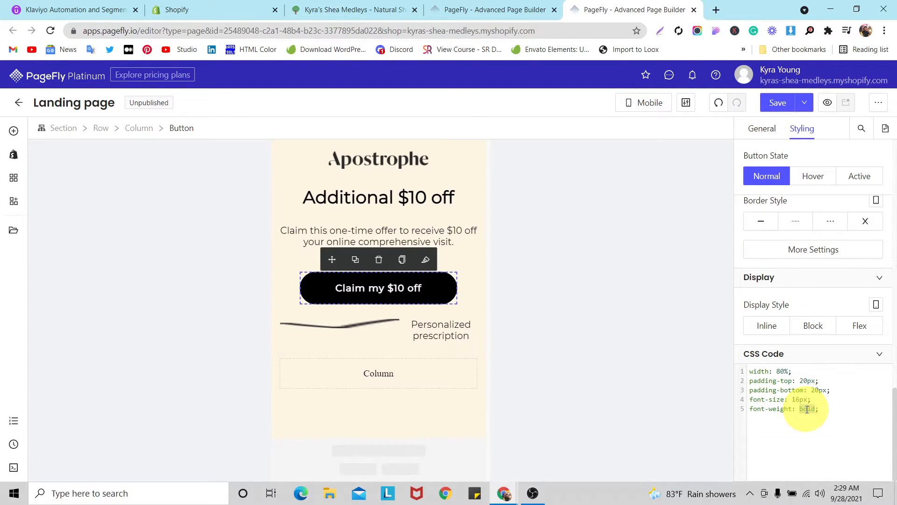
text(400)
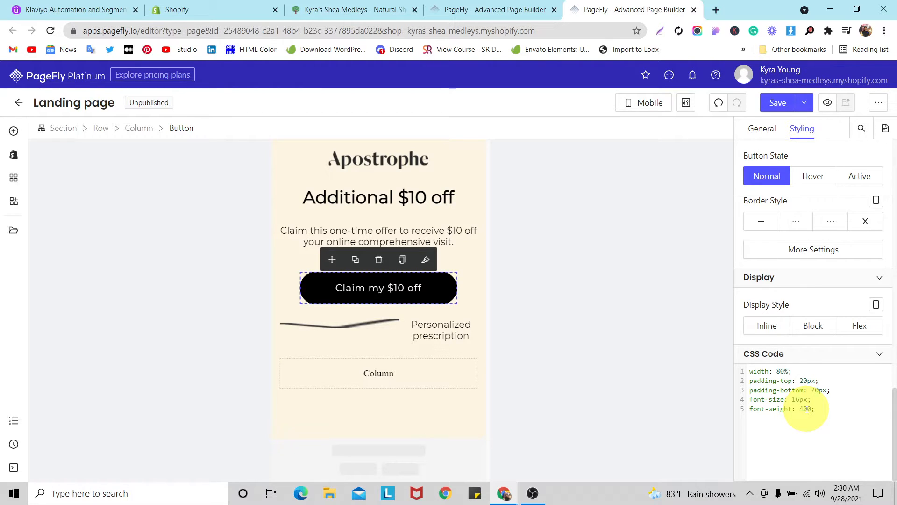
- Set the checkmark image beside "Personalized prescription" to a width of 14 px and a height of 14 px
click(343, 326)
click(343, 325)
click(762, 129)
scroll(840, 276, up, 5)
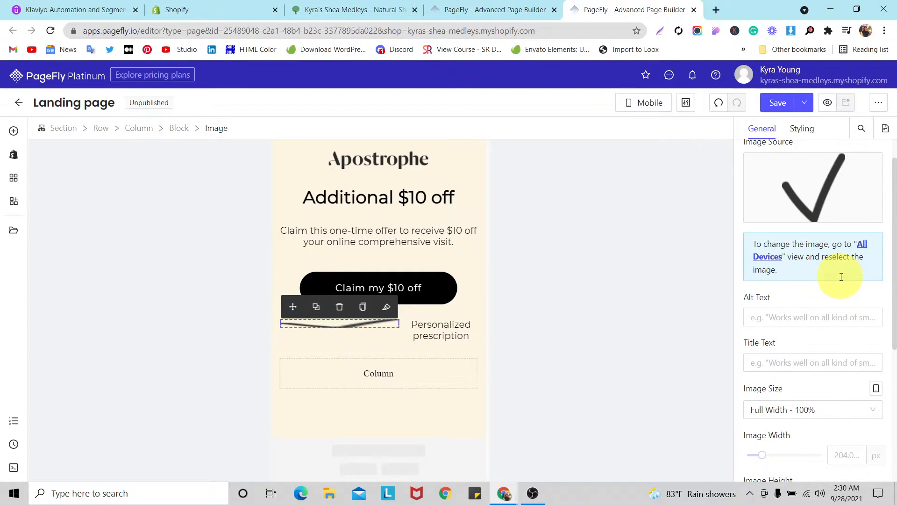
scroll(843, 281, down, 5)
click(839, 258)
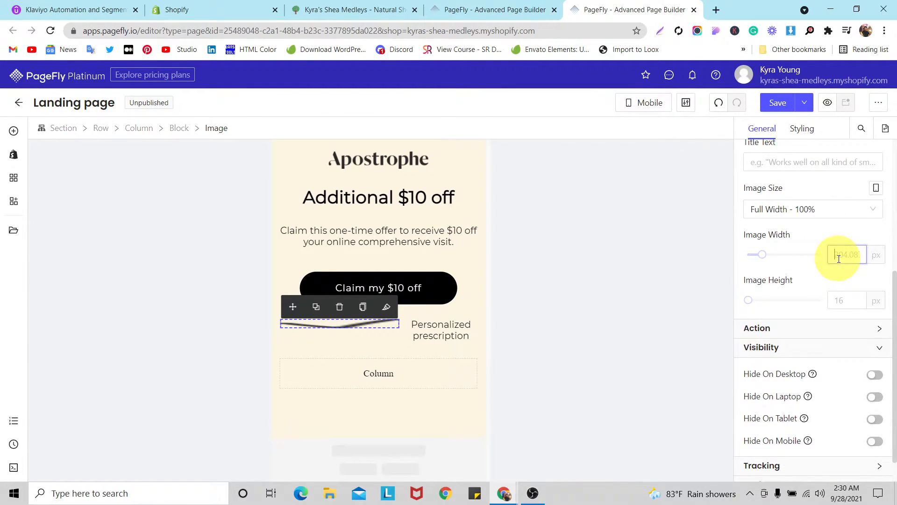
text(14)
click(853, 302)
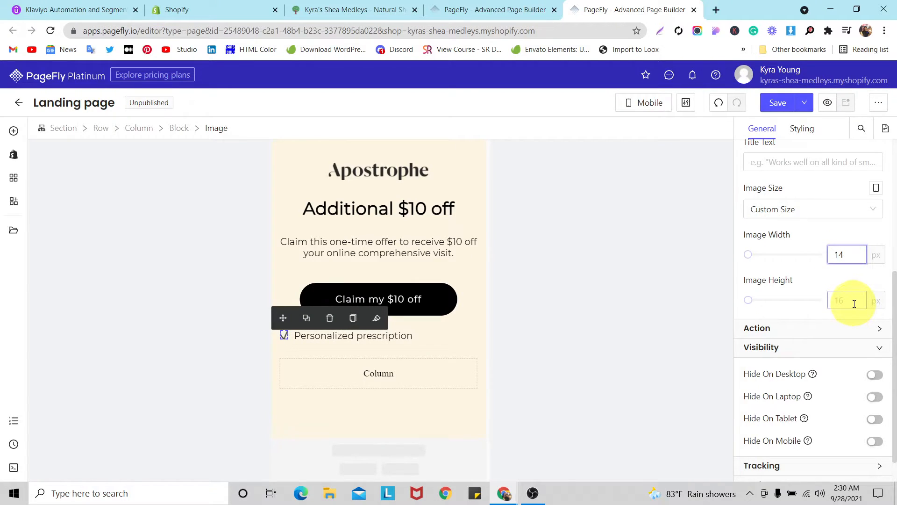
text(14)
- Set the text alignment of the "Personalized prescription" block to center
click(433, 334)
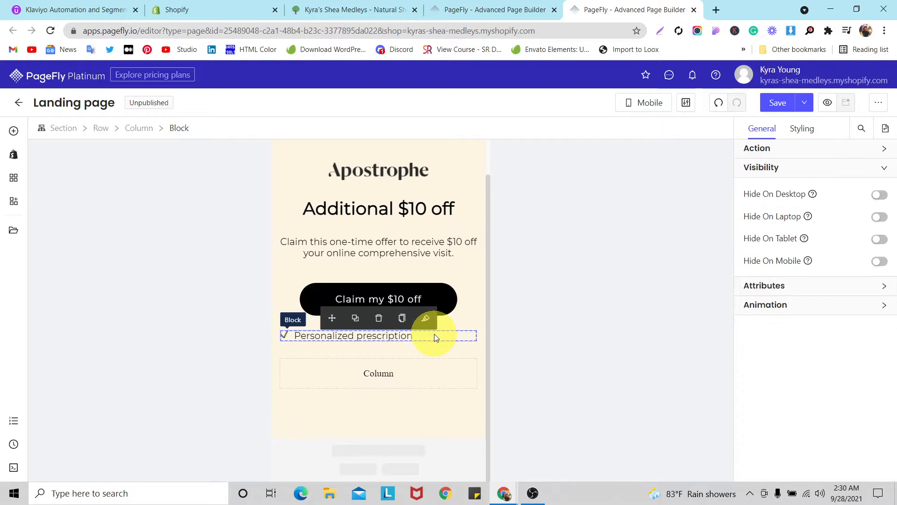
click(805, 132)
scroll(811, 176, down, 2)
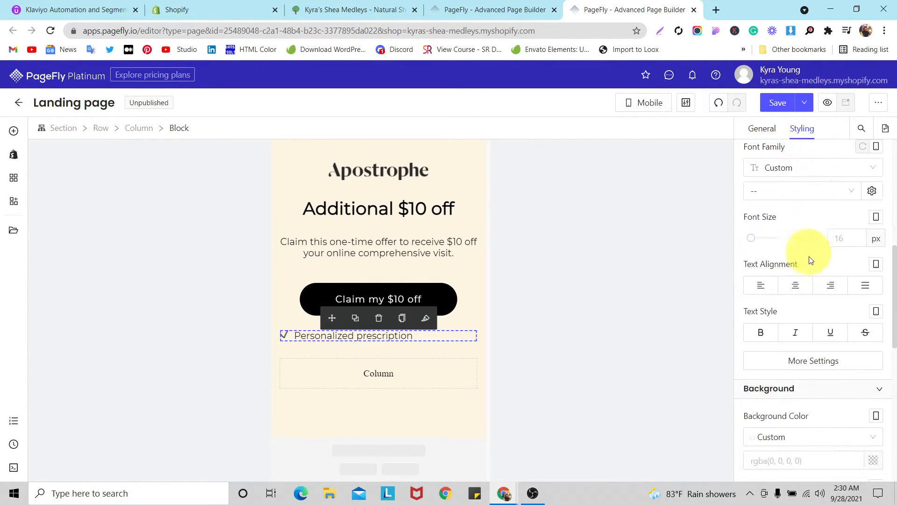
click(798, 285)
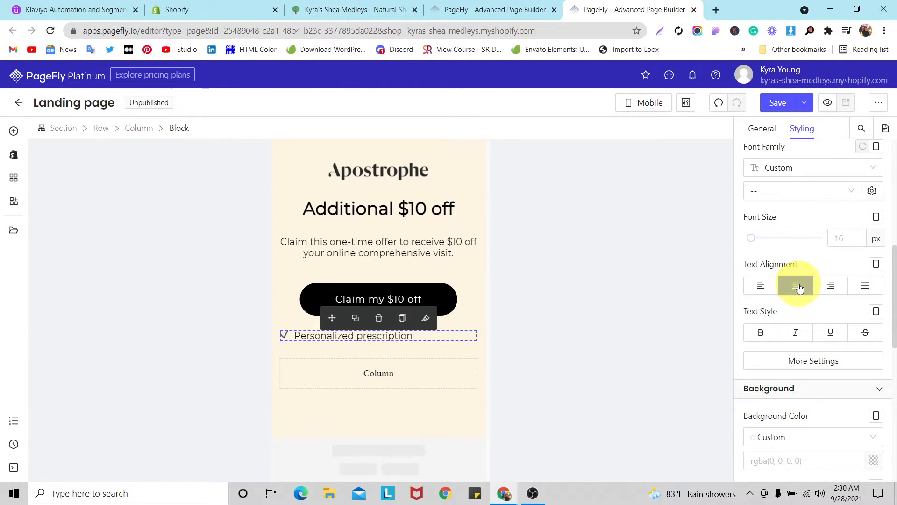
- Set the left padding of the "Personalized prescription" block to 20 px after trying values up to 37 px
click(282, 338)
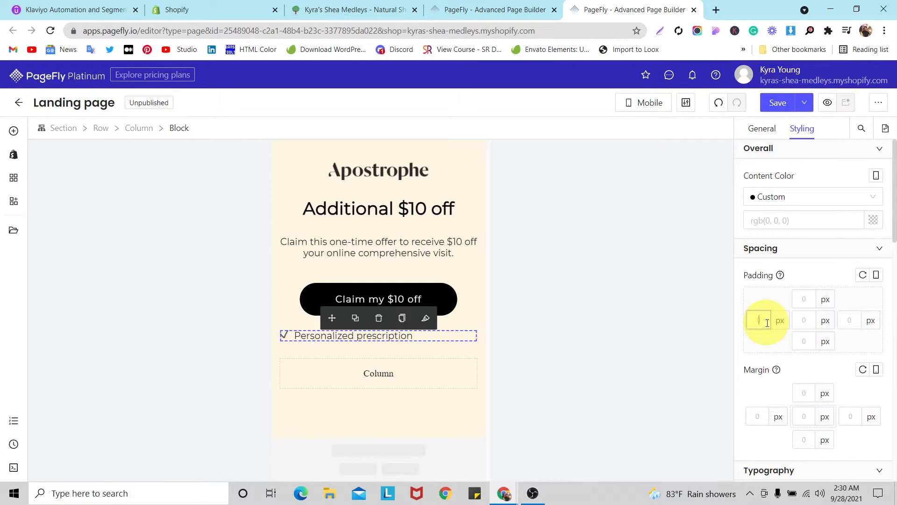
text(20)
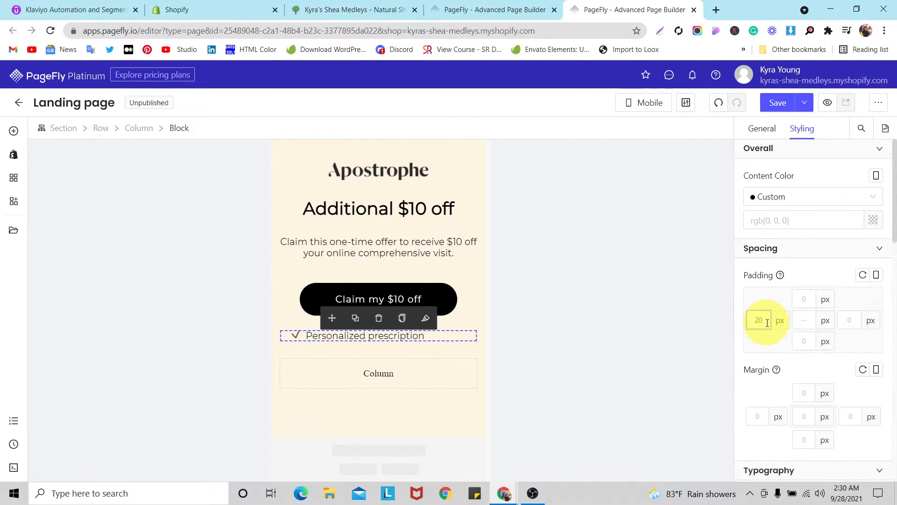
key(Up)
key(Up)
key(Up)
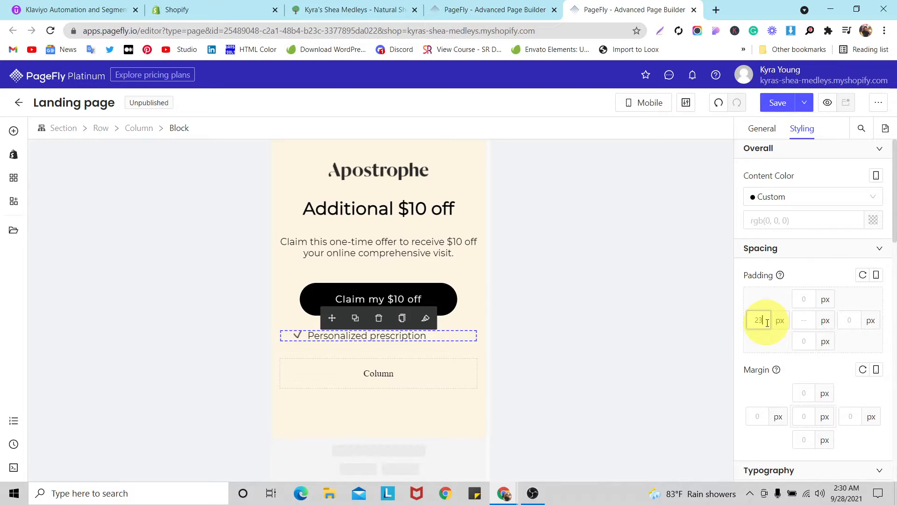
key(Up)
key(Up)
key(Up)
key(Up)
key(Up)
key(Up)
key(Up)
key(Up)
key(Up)
key(Up)
key(Up)
key(Up)
key(Up)
key(Up)
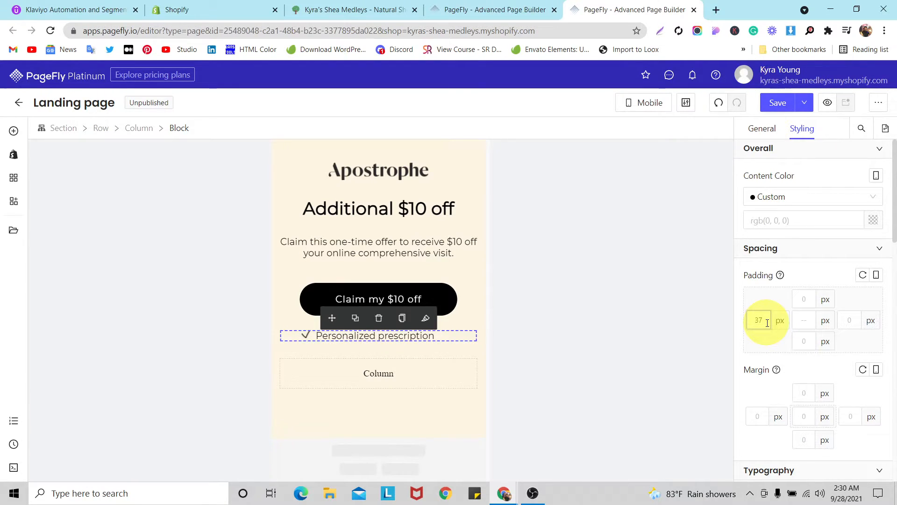
key(Down)
key(Down)
key(Down)
key(Down)
key(Down)
key(Down)
key(Down)
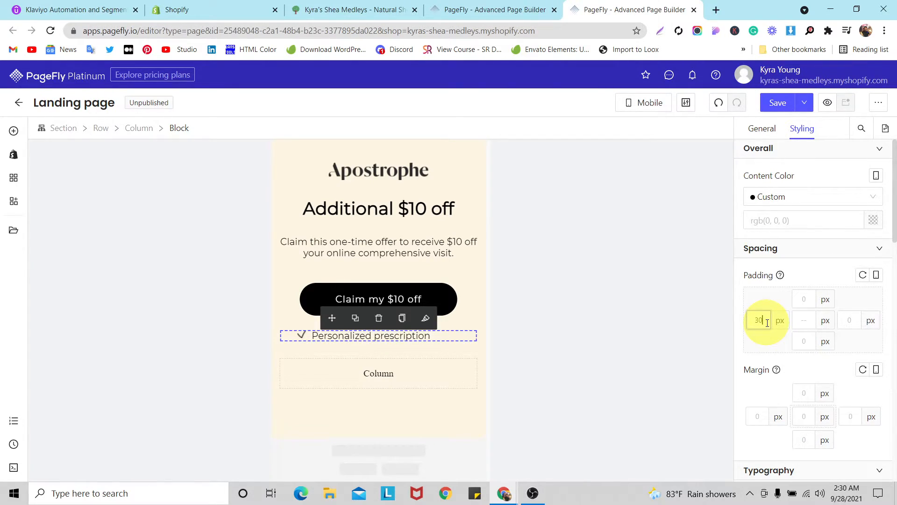
key(Down)
key(Down)
key(Down)
key(Down)
key(Down)
key(Down)
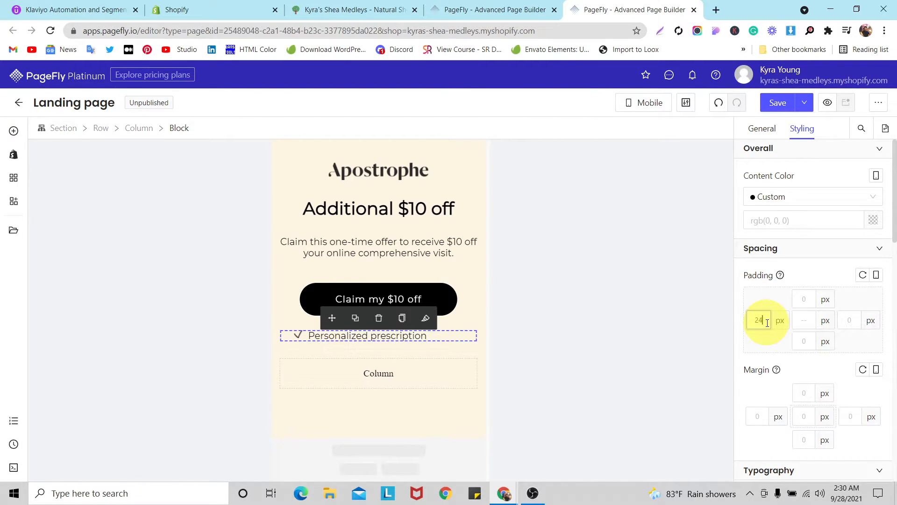
key(Down)
key(Down)
key(Down)
key(Down)
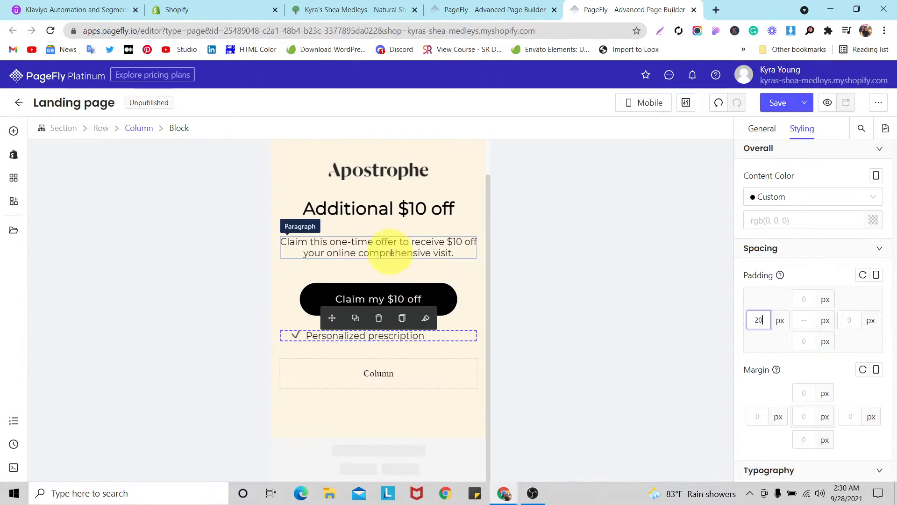
scroll(392, 251, up, 1)
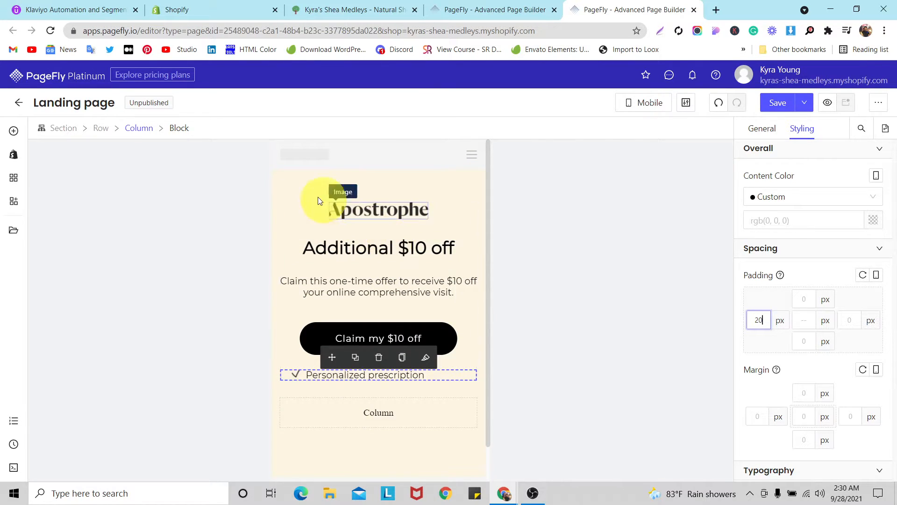
click(298, 188)
click(300, 200)
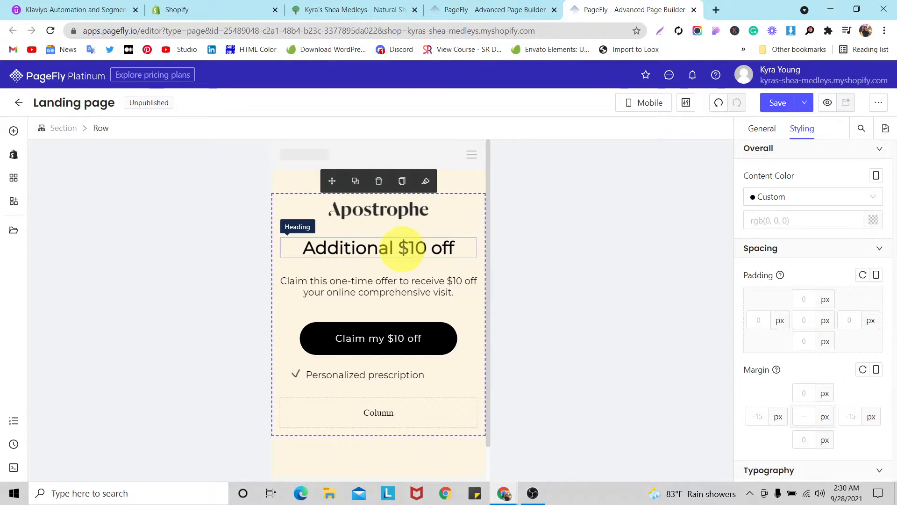
- Give the "Claim this one-time offer" paragraph a left padding of 12 px and a right padding of 15 px
click(381, 288)
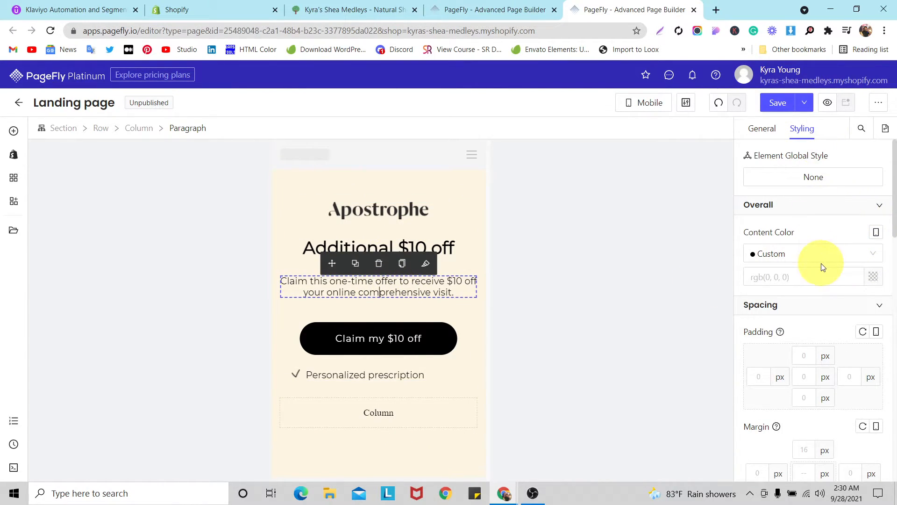
scroll(823, 264, down, 3)
click(762, 262)
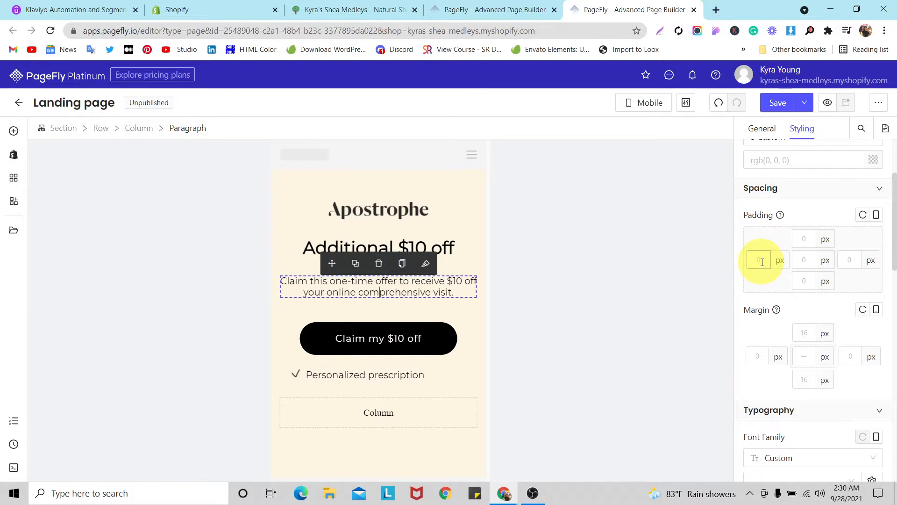
text(8)
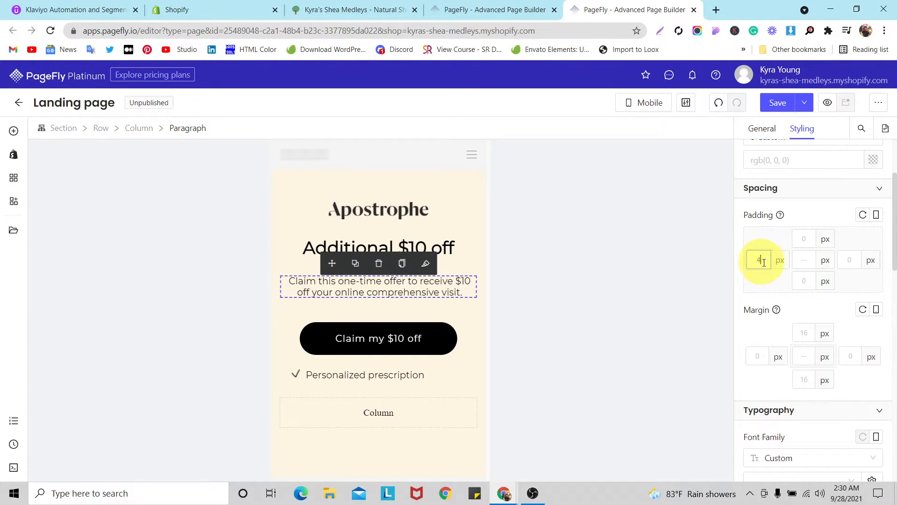
key(BackSpace)
text(12)
click(858, 258)
click(858, 256)
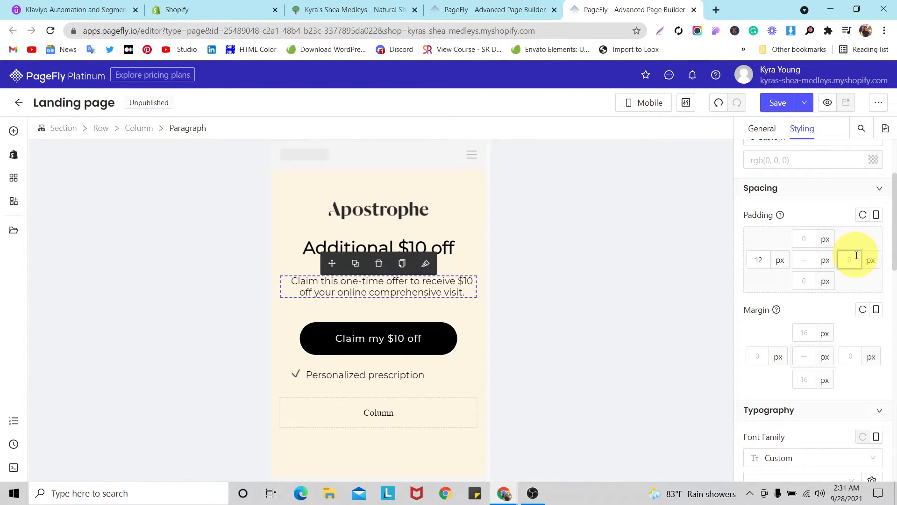
text(15)
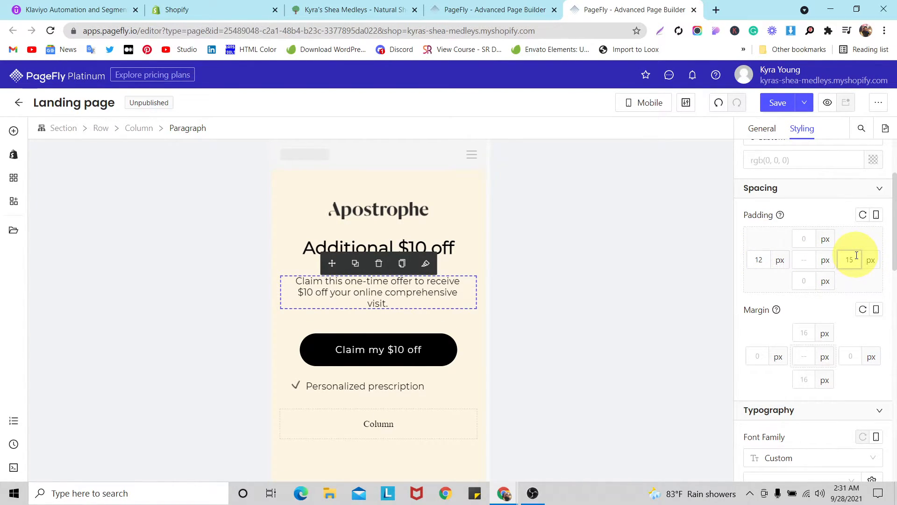
- Adjust the offer paragraph's padding to 21 px on the left and 20 px on the right
click(760, 259)
double_click(759, 258)
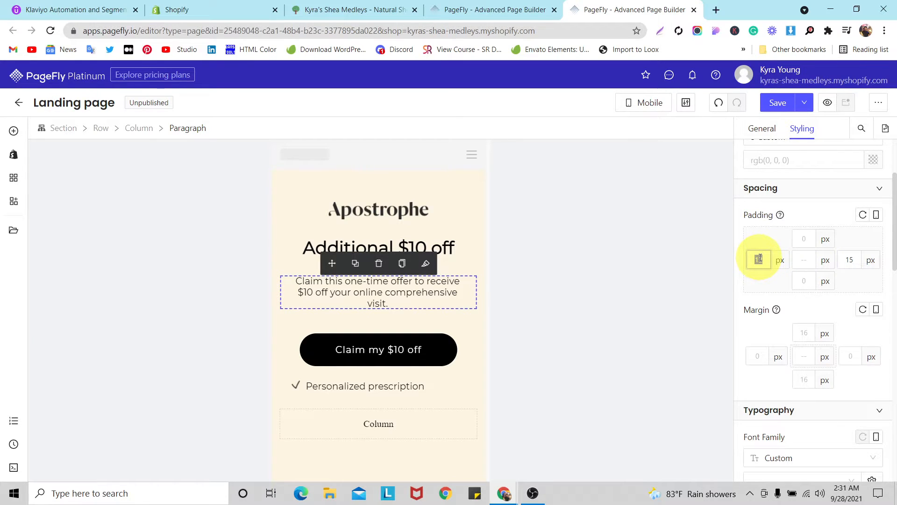
text(15)
double_click(760, 259)
text(22)
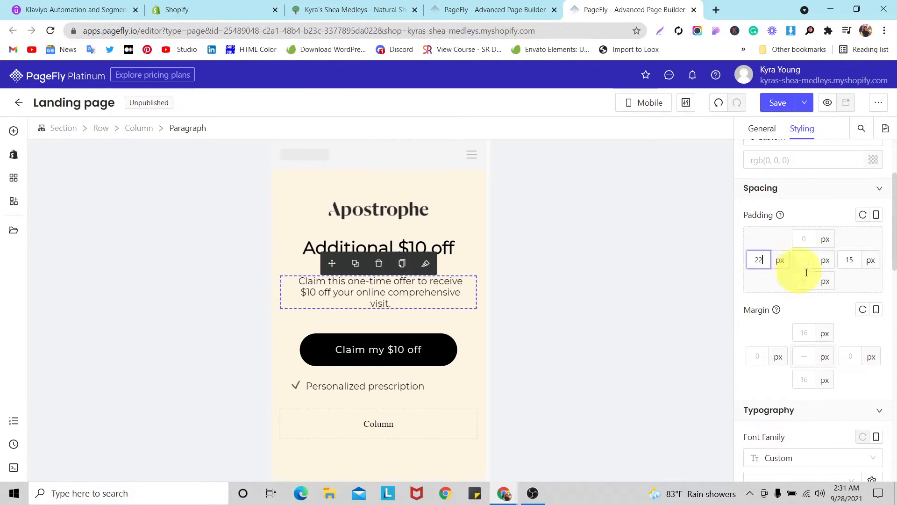
key(Down)
click(855, 262)
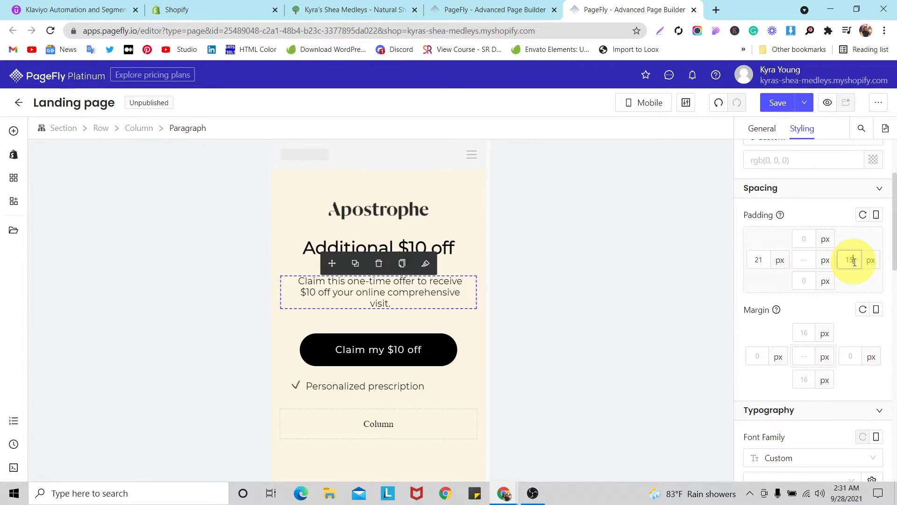
double_click(850, 260)
text(20)
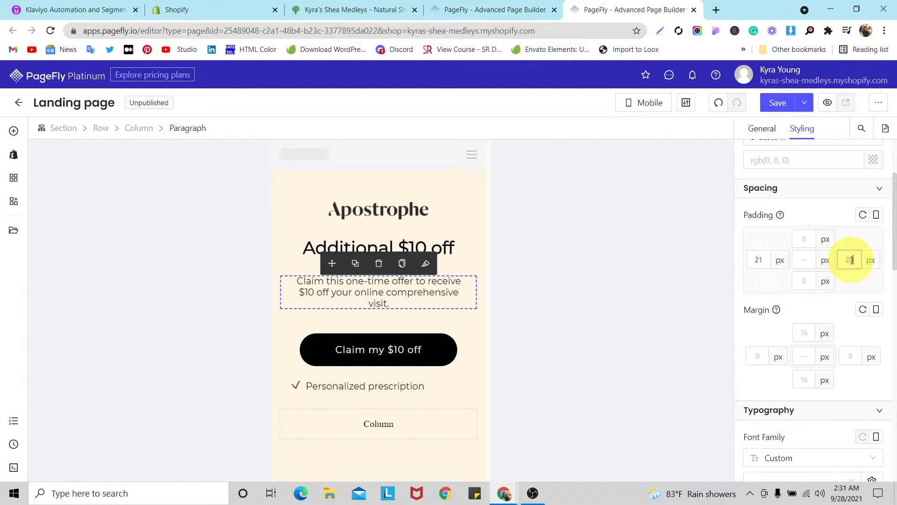
- Set the offer paragraph's line height to 1.4 em
scroll(843, 308, down, 3)
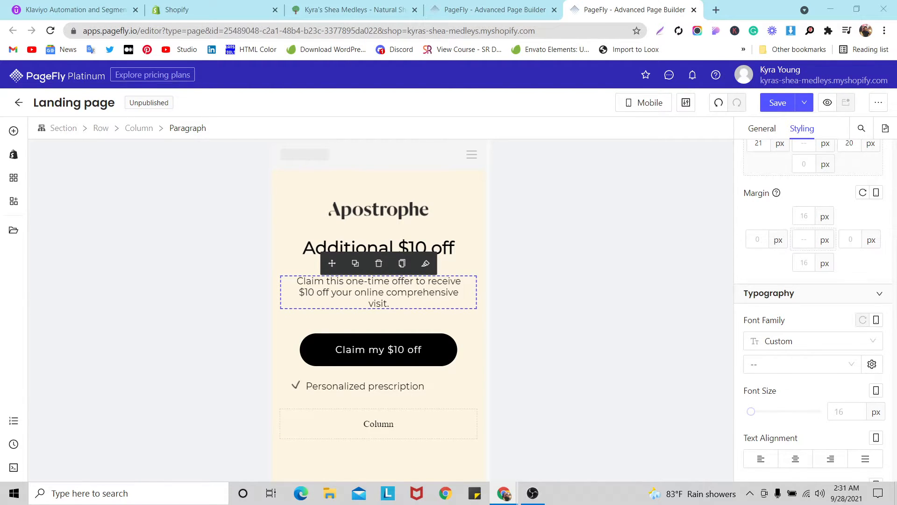
scroll(812, 208, down, 3)
scroll(812, 231, down, 3)
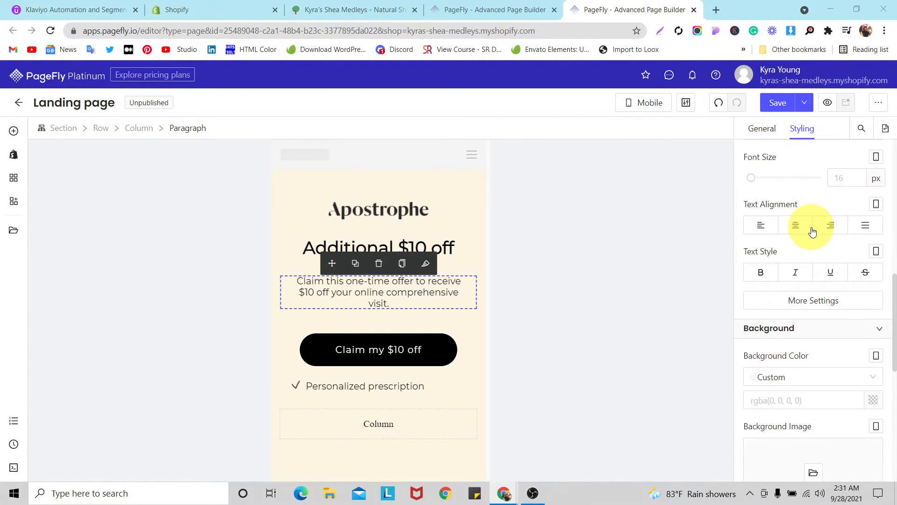
click(792, 291)
click(683, 269)
click(718, 263)
click(716, 302)
click(693, 268)
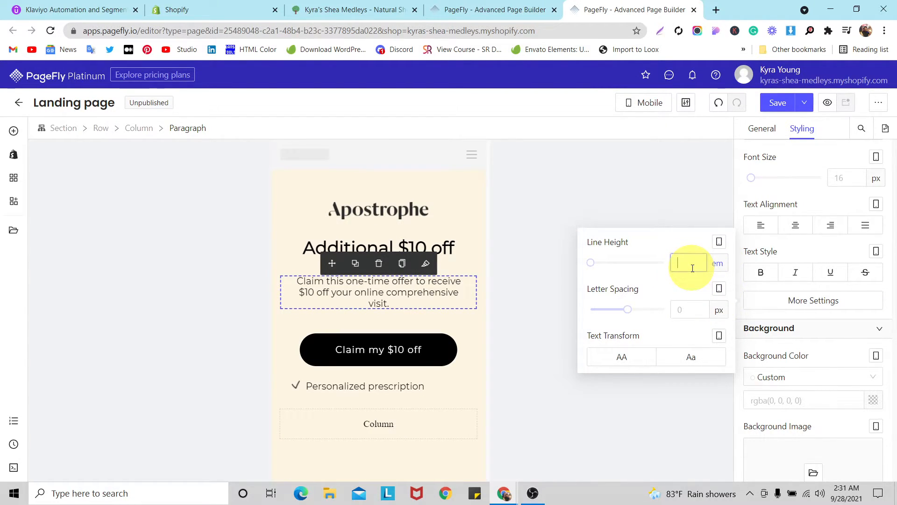
text(1.4)
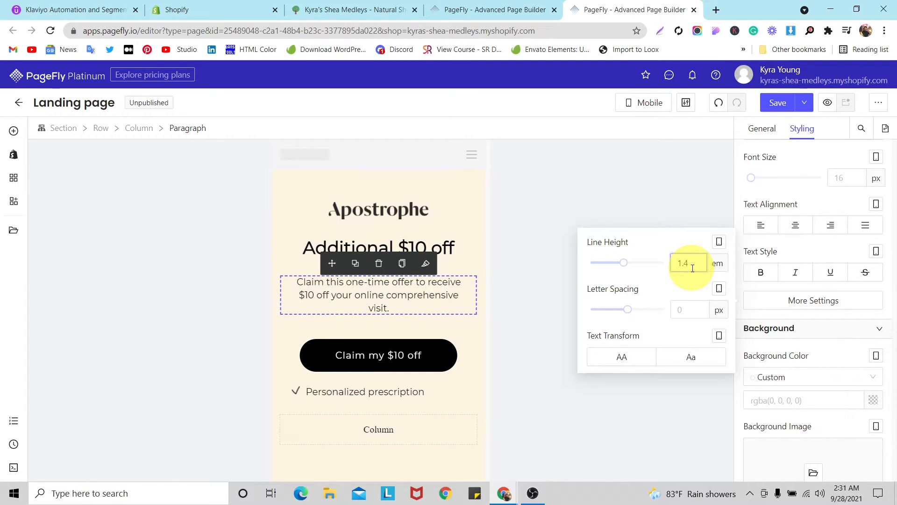
- Deselect the paragraph by selecting its section, look over the mobile layout and save the landing page
click(286, 194)
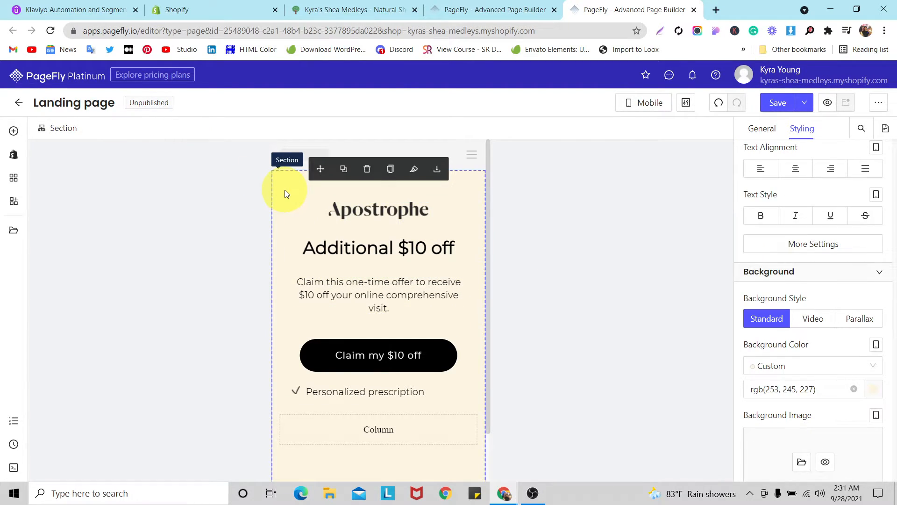
scroll(286, 194, down, 1)
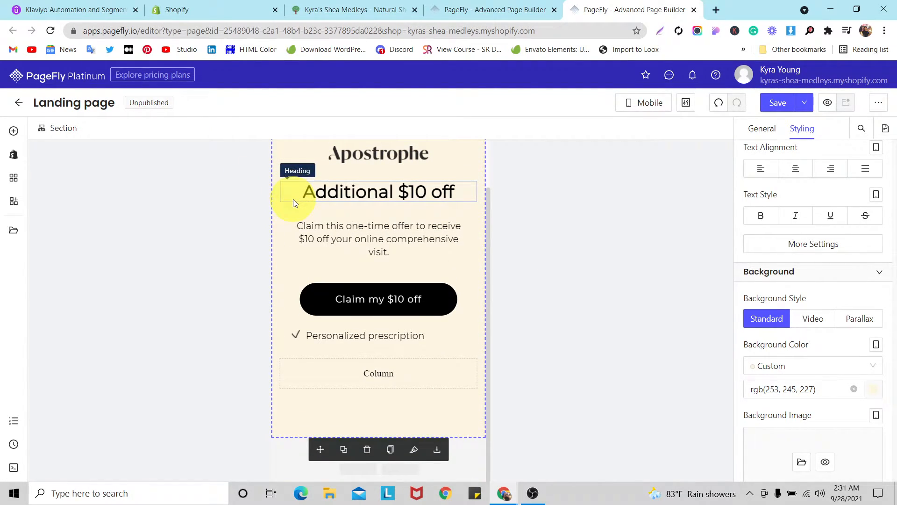
click(778, 102)
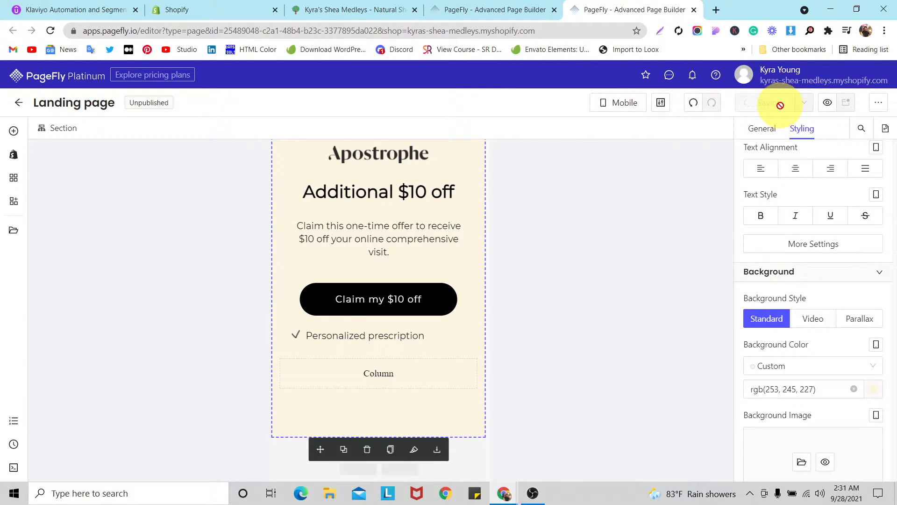
- Switch the editor to the All Devices view and duplicate the "Personalized prescription" block
click(626, 103)
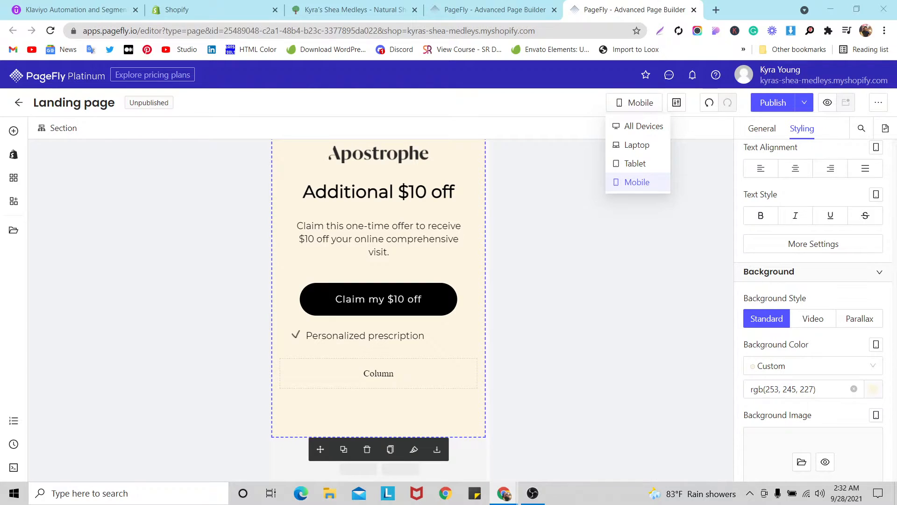
click(639, 133)
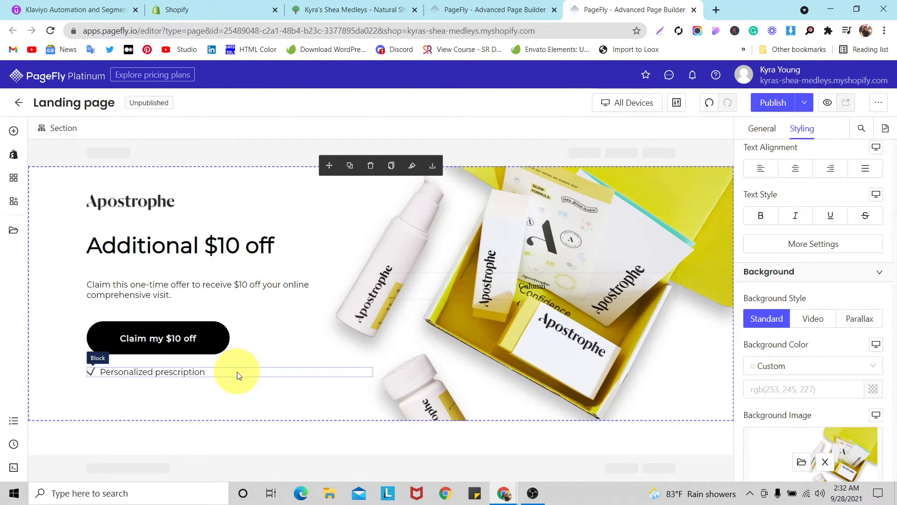
click(237, 374)
click(208, 361)
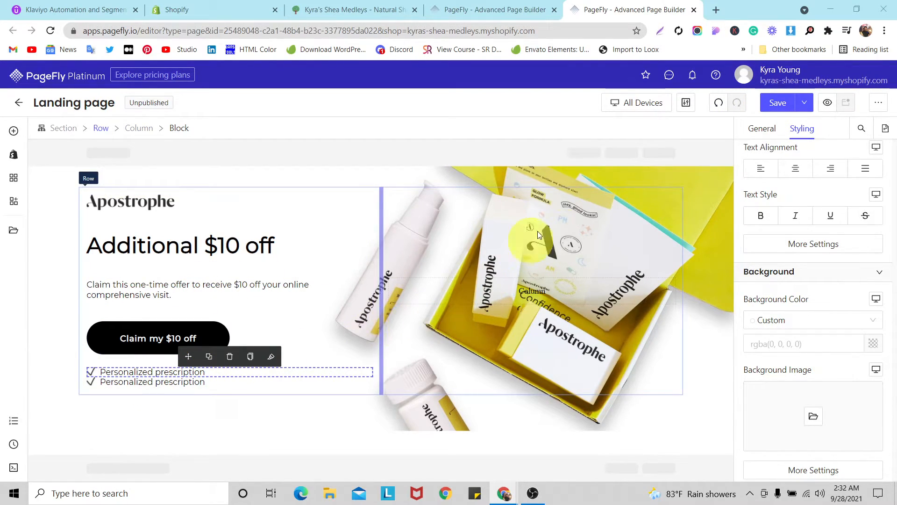
scroll(809, 211, down, 3)
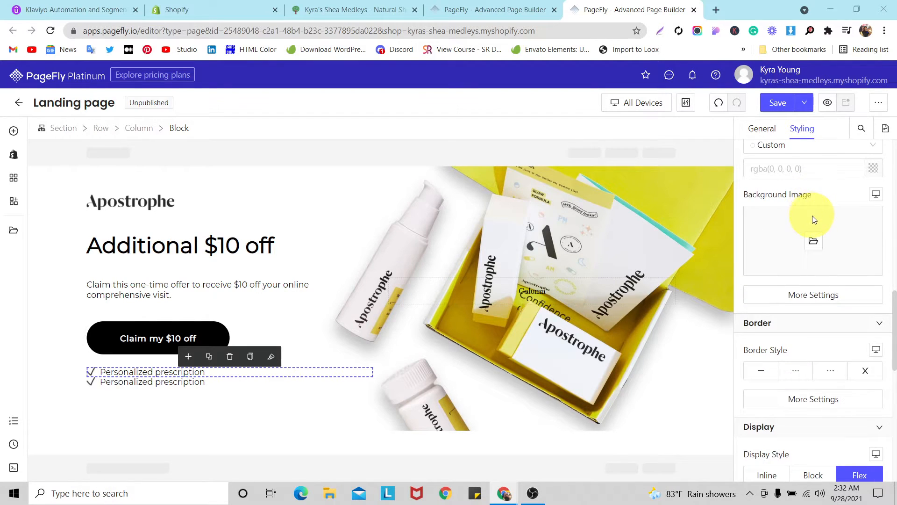
- Set the first "Personalized prescription" block's bottom margin to 10 px and copy its styles onto the second block
scroll(814, 220, down, 4)
click(807, 266)
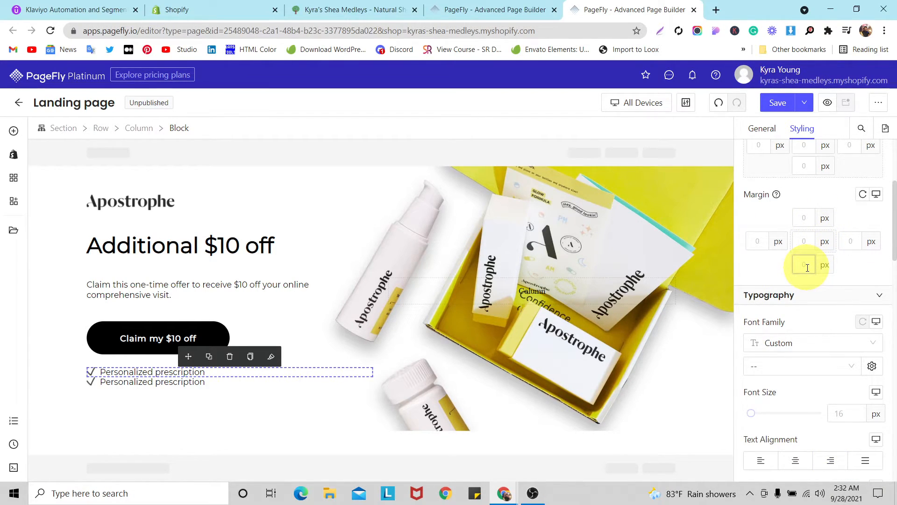
text(10)
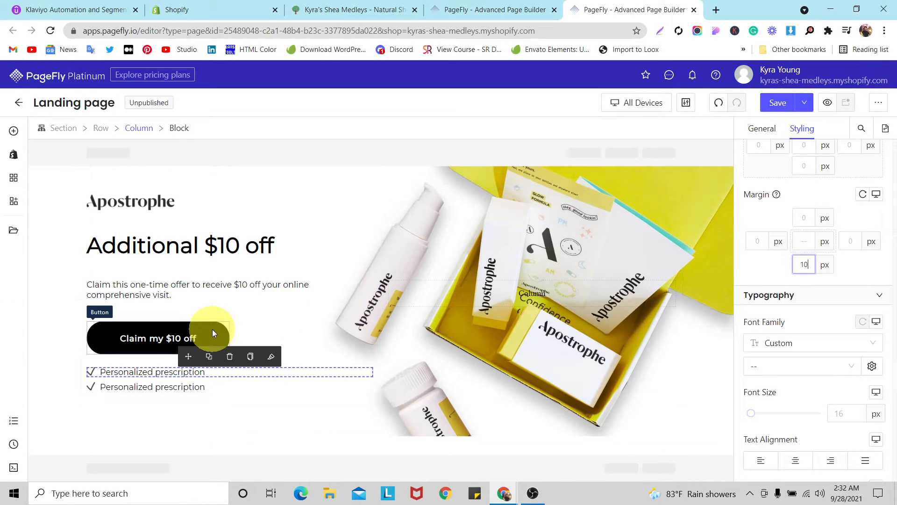
click(250, 356)
click(236, 387)
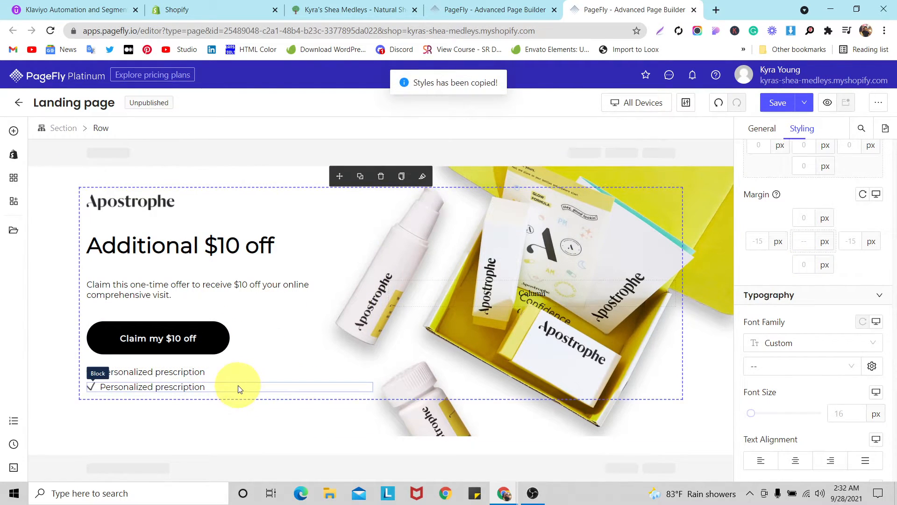
click(270, 372)
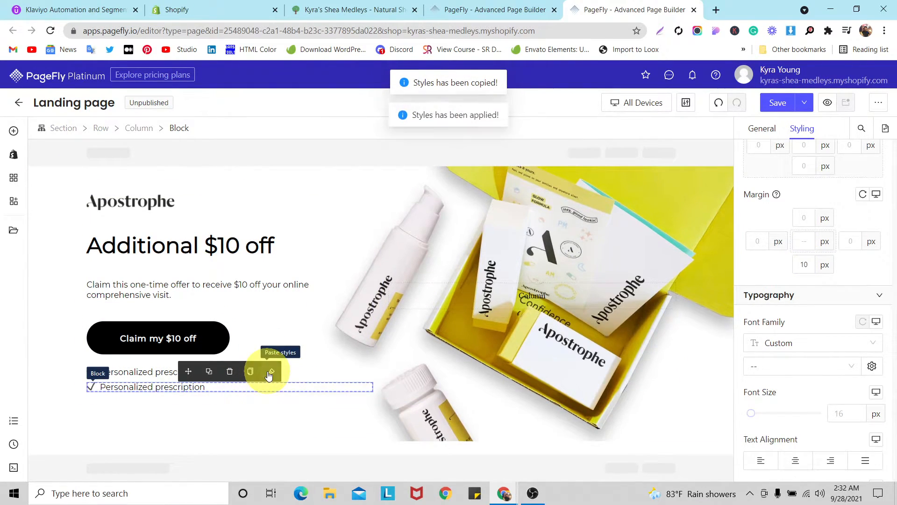
- Duplicate the second "Personalized prescription" block twice to make a four-item checkmark list
click(209, 372)
click(225, 387)
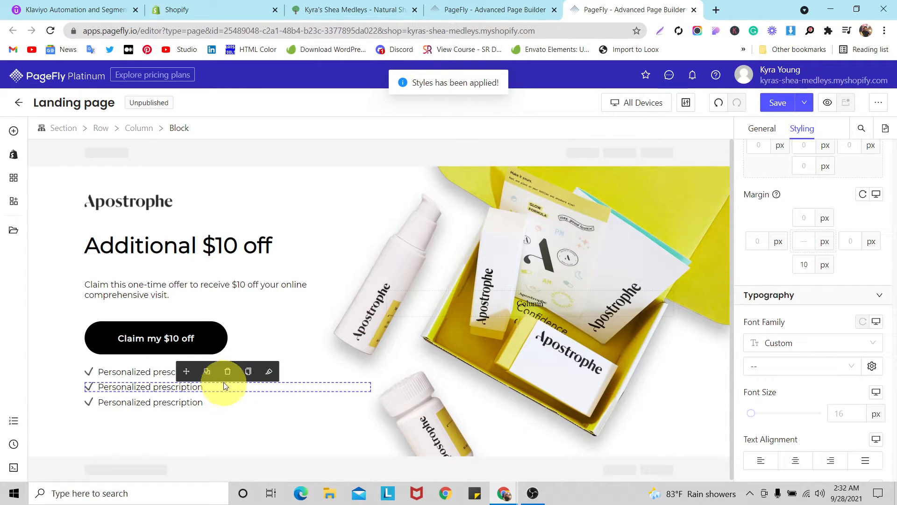
click(201, 370)
scroll(261, 315, down, 1)
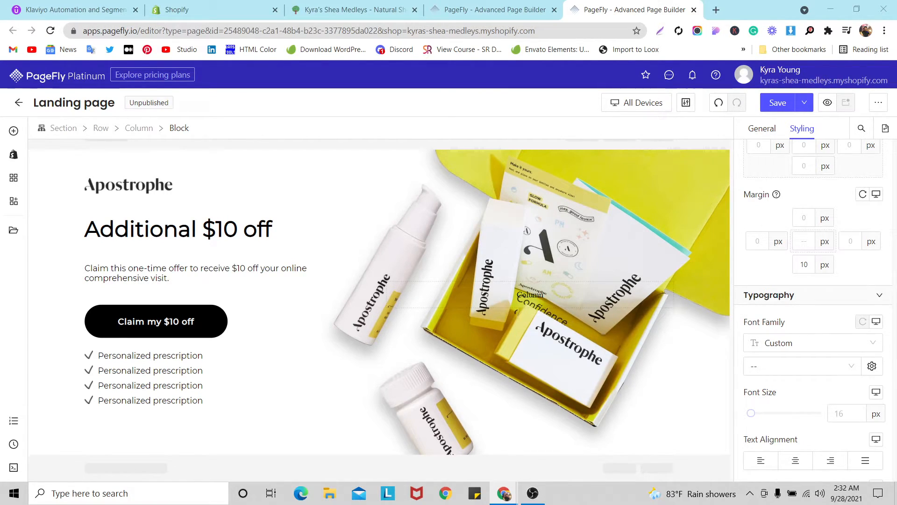
- Replace the second, third and fourth list texts with "Prescribed by a board-certified derm", "Free shipping" and "No insurance needed"
triple_click(121, 373)
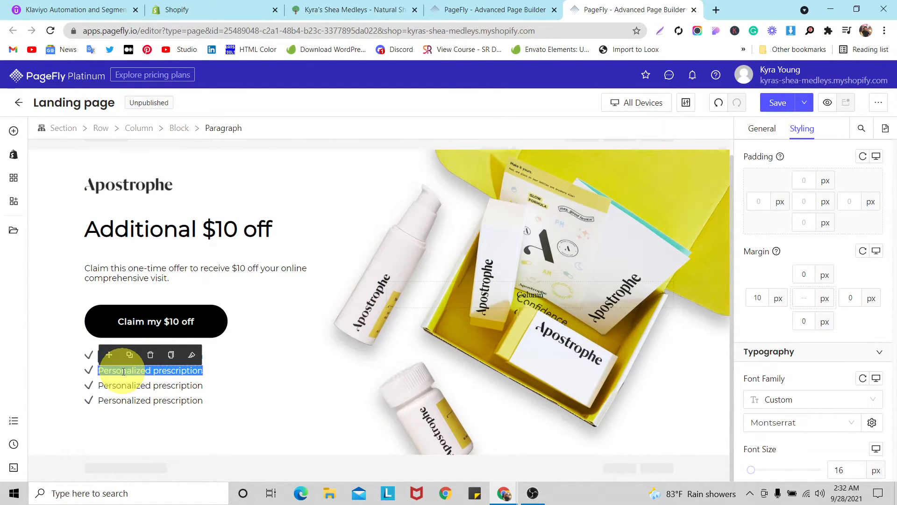
key(ctrl+v)
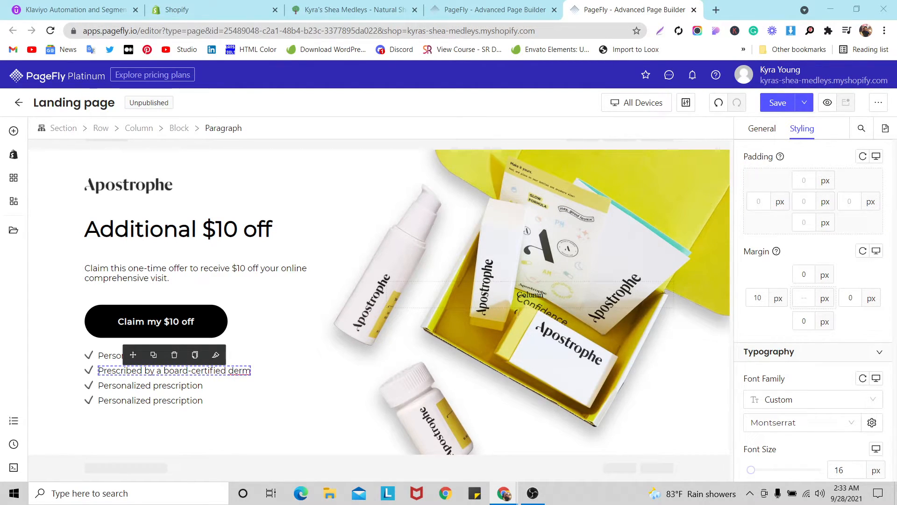
triple_click(164, 385)
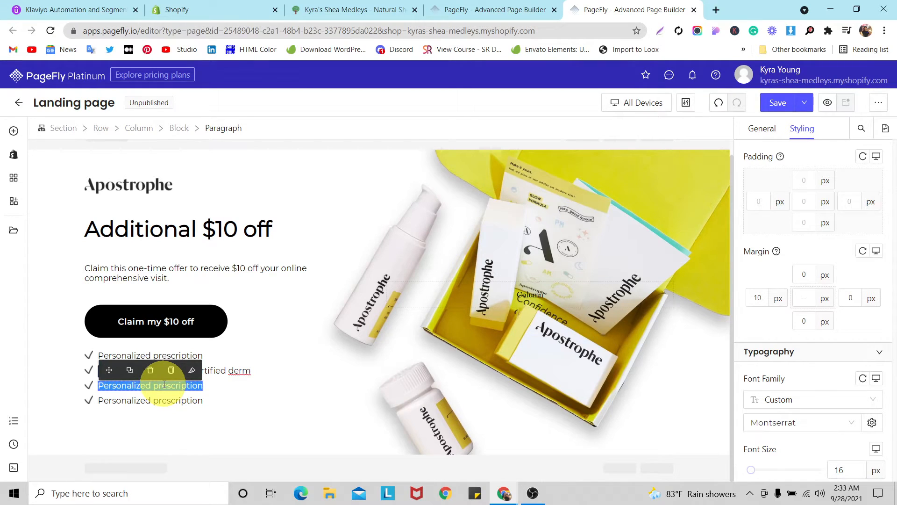
key(ctrl+v)
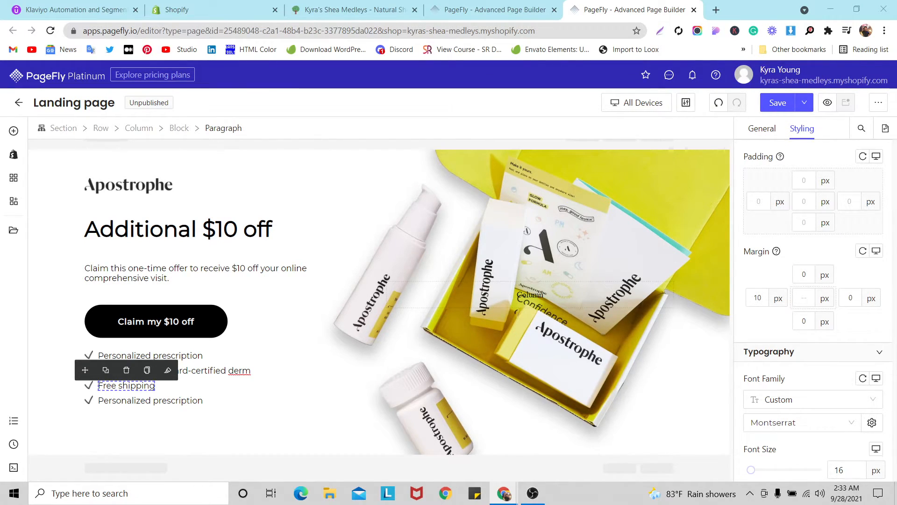
triple_click(197, 398)
key(ctrl+v)
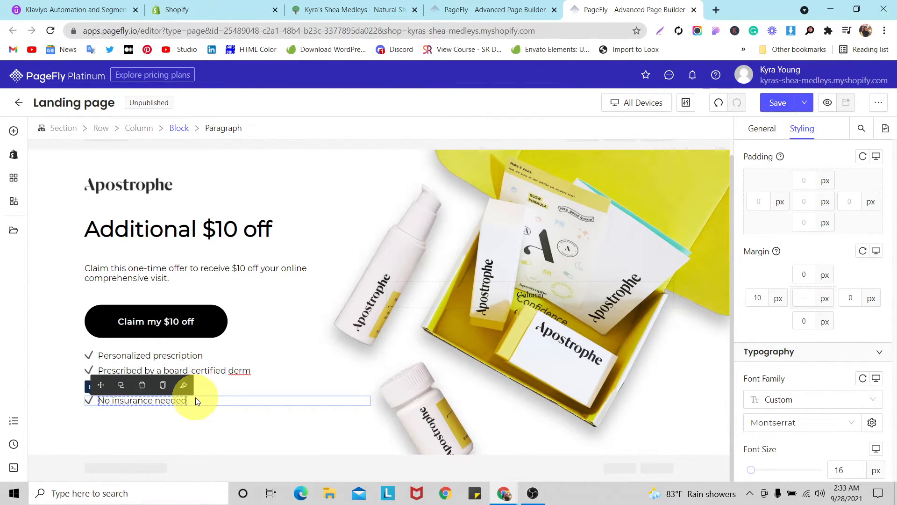
- Set the "Claim my $10 off" button's bottom margin to 35 px and save the landing page
click(51, 287)
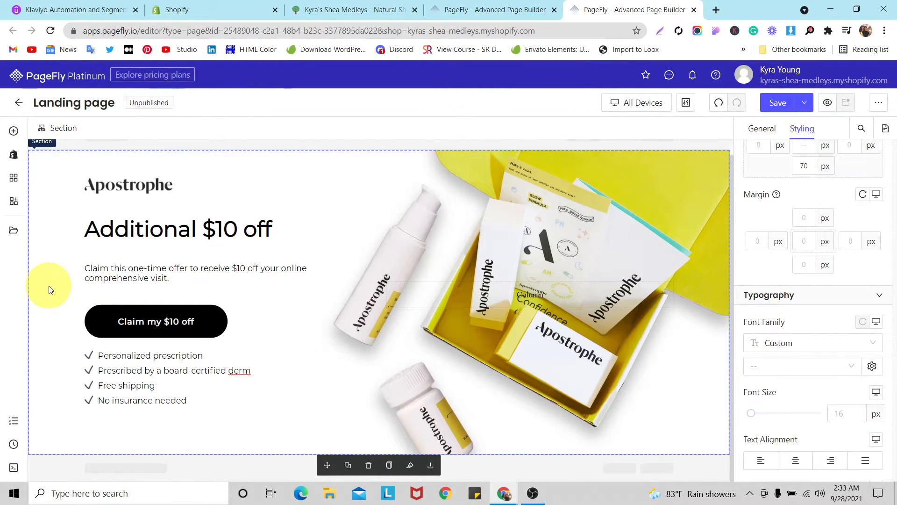
click(139, 309)
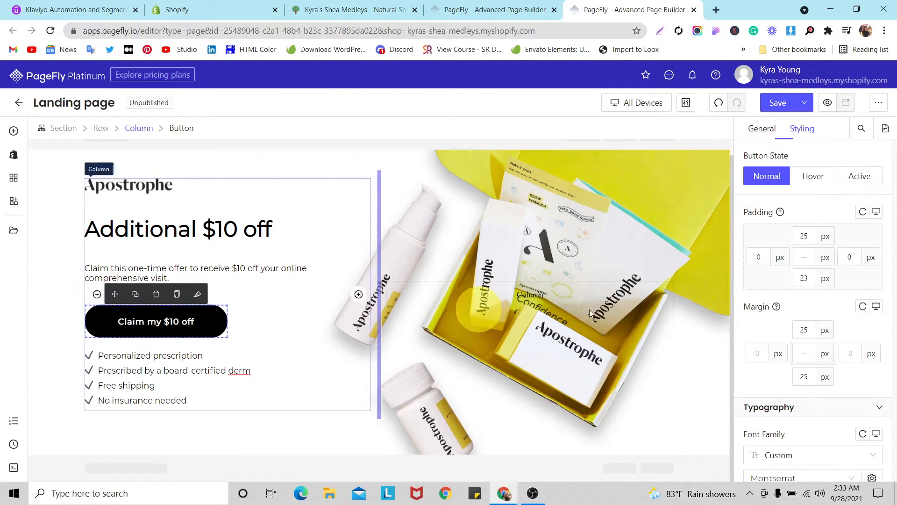
click(811, 376)
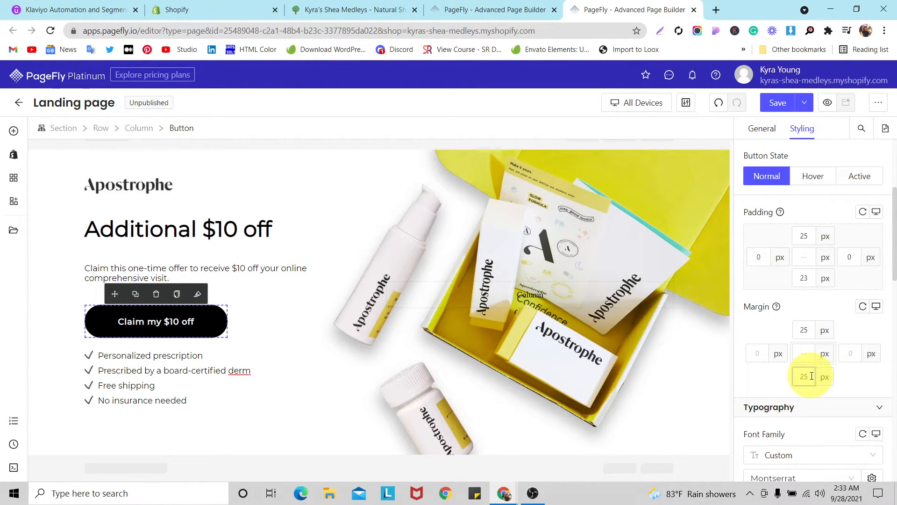
key(BackSpace)
text(8)
key(Up)
key(Up)
key(Up)
click(812, 376)
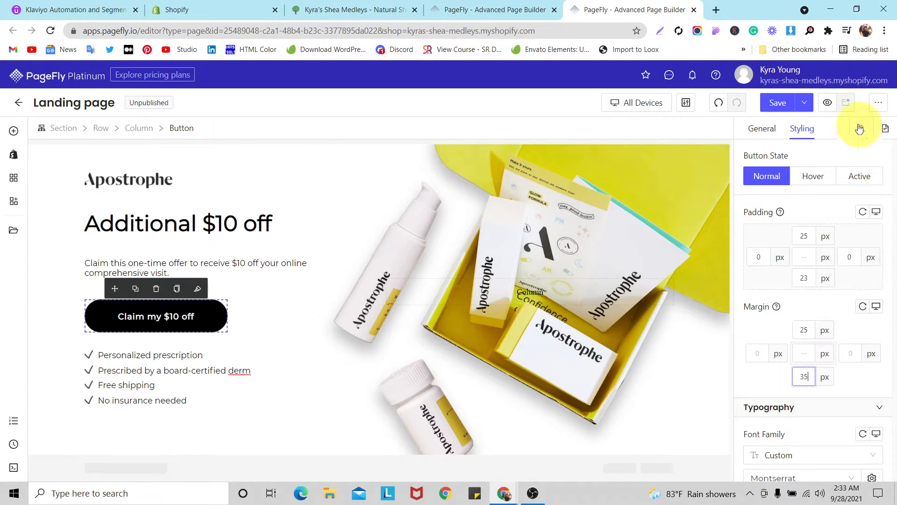
click(785, 101)
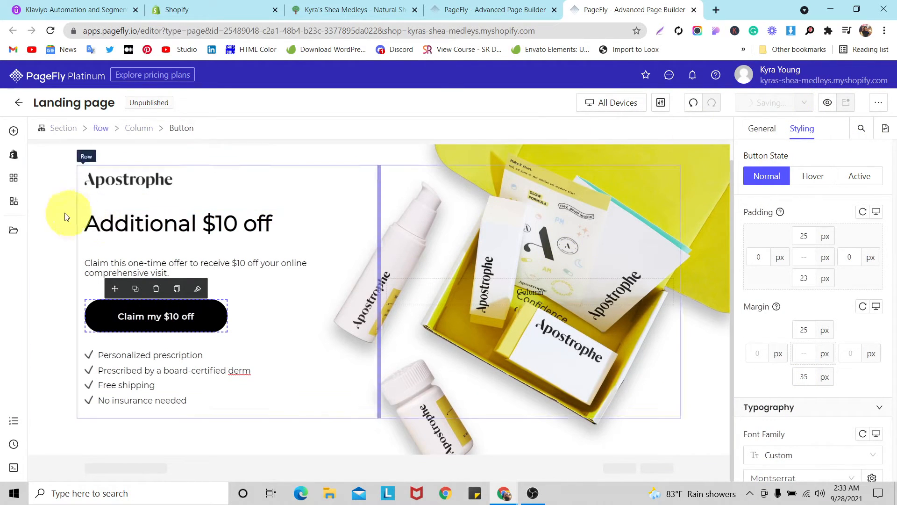
click(52, 202)
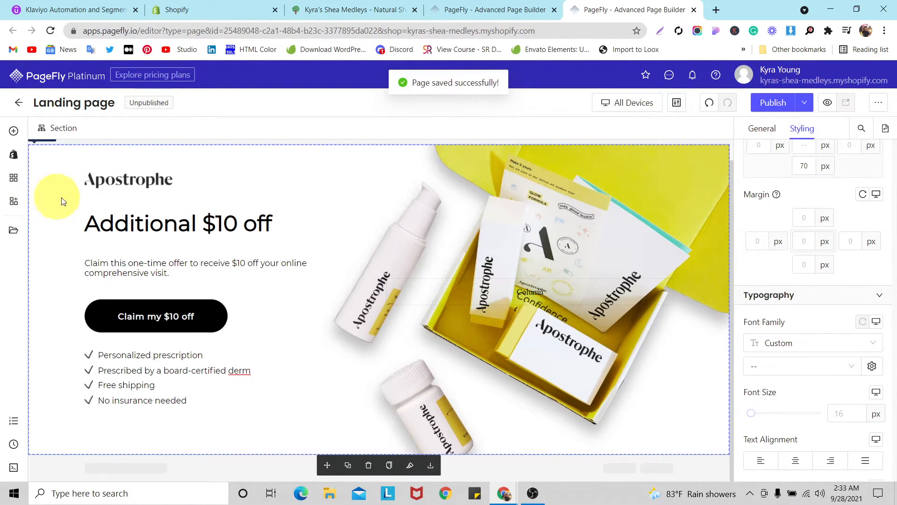
- Switch the editor to the Mobile view and left-align the "Prescribed by a board-certified derm" paragraph
click(618, 103)
click(625, 182)
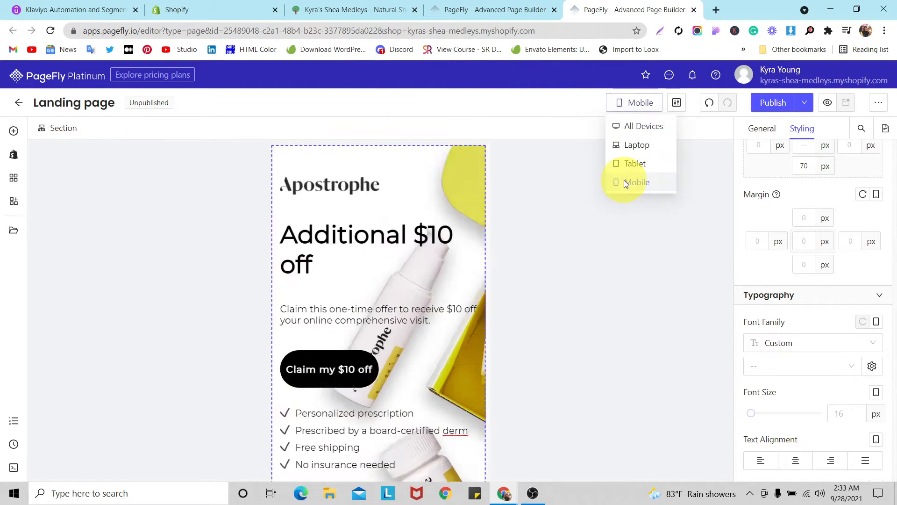
scroll(401, 238, down, 2)
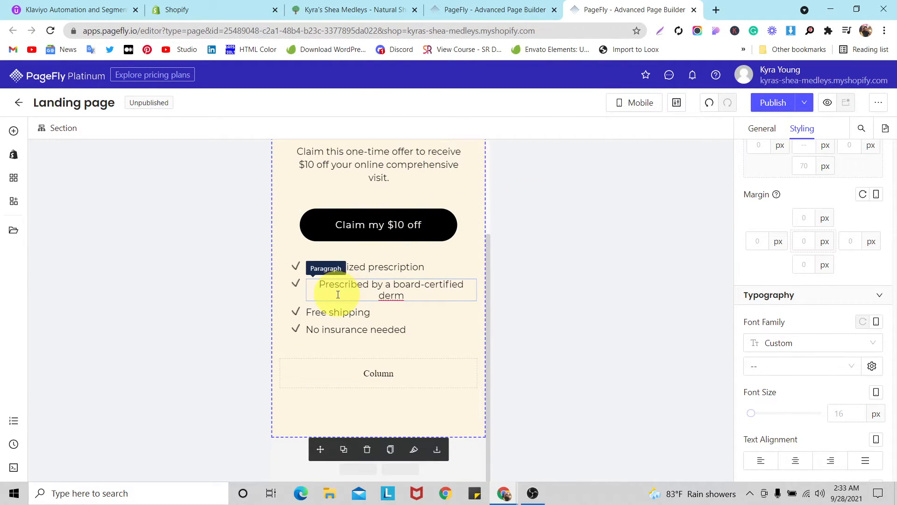
click(323, 284)
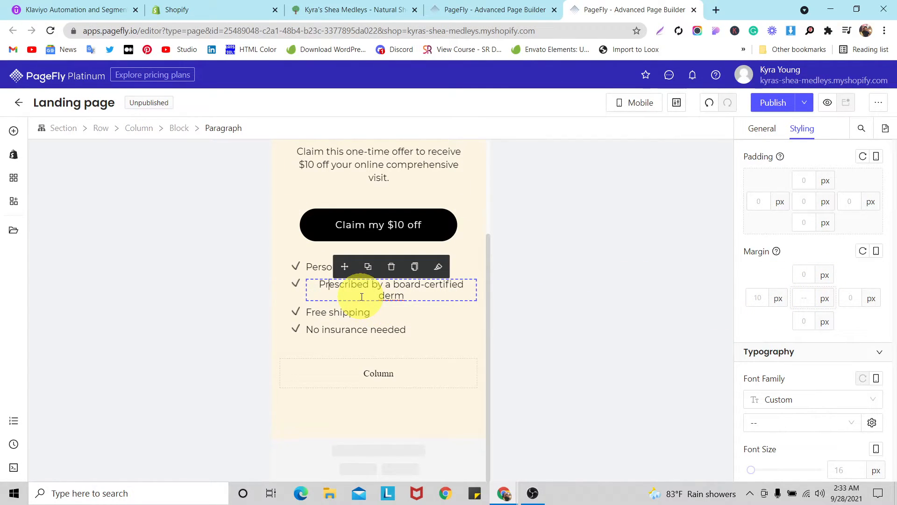
scroll(783, 350, down, 3)
scroll(784, 349, down, 2)
click(761, 283)
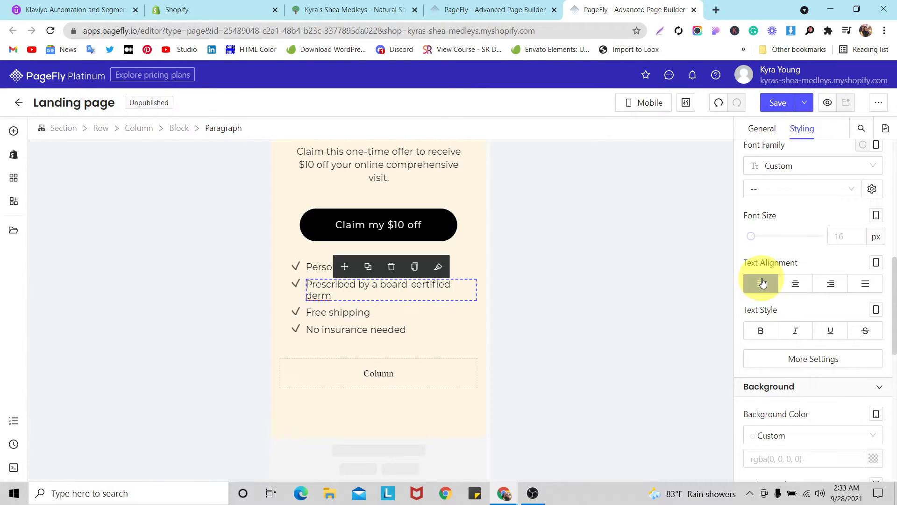
click(764, 283)
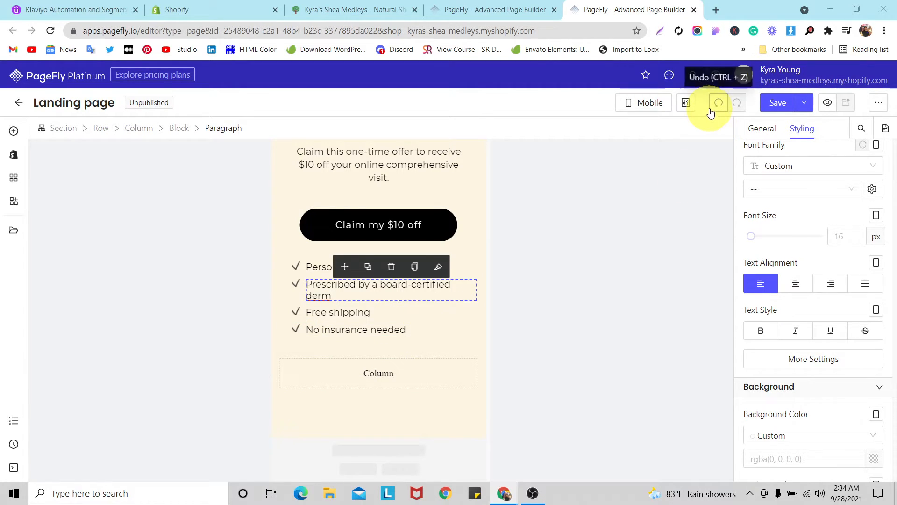
click(13, 132)
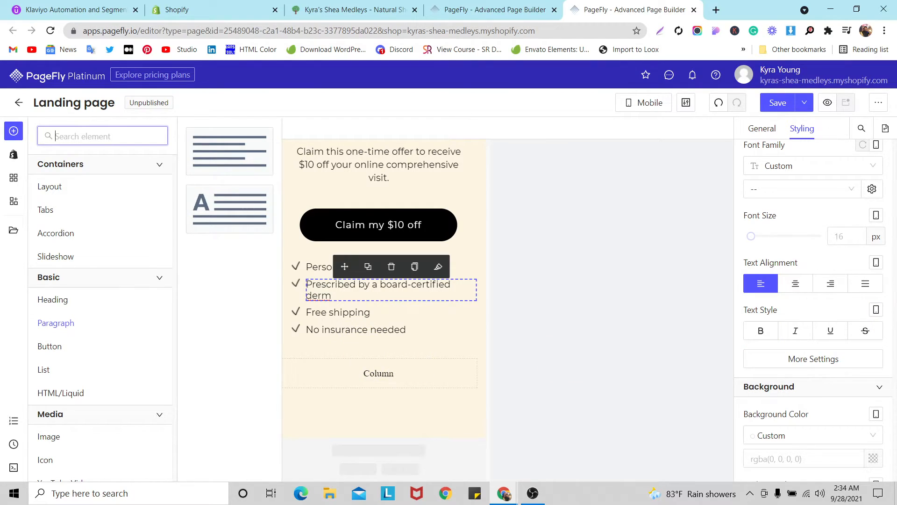
click(416, 358)
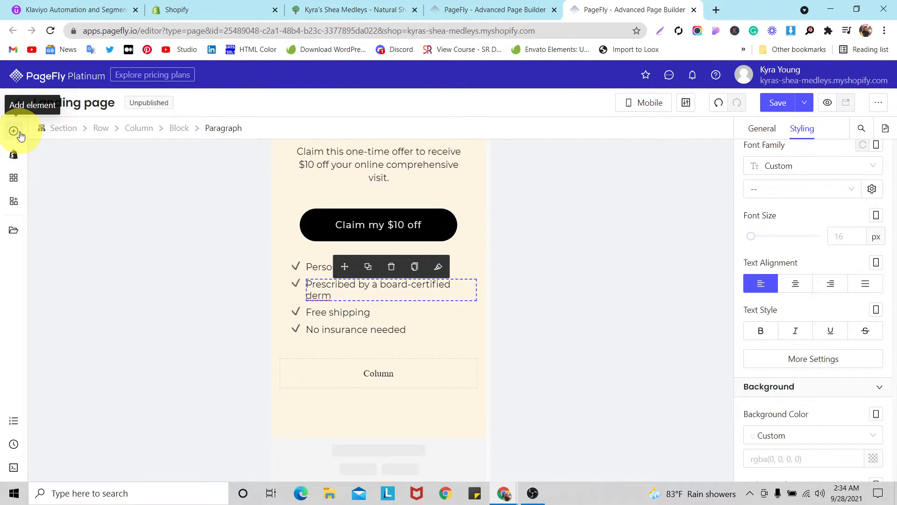
- Set the column spacing of the row holding the offer content to 0 px for mobile
click(281, 350)
click(763, 133)
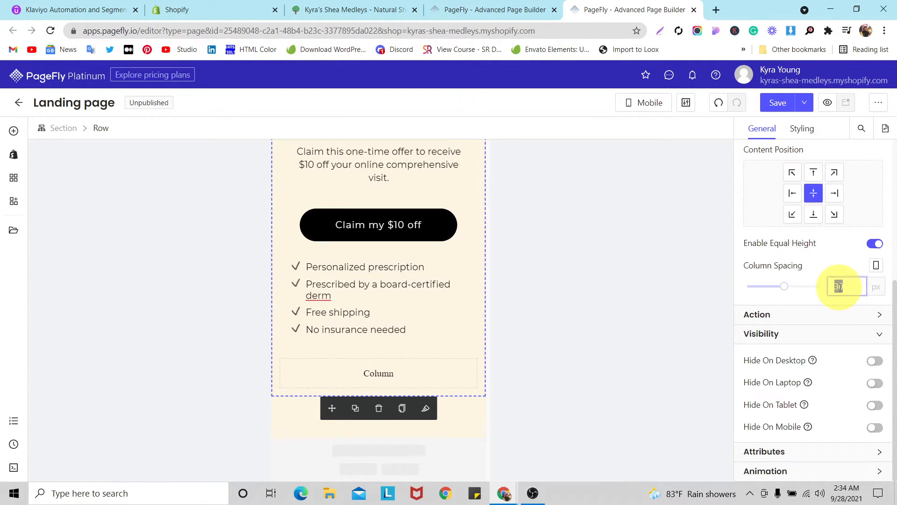
key(BackSpace)
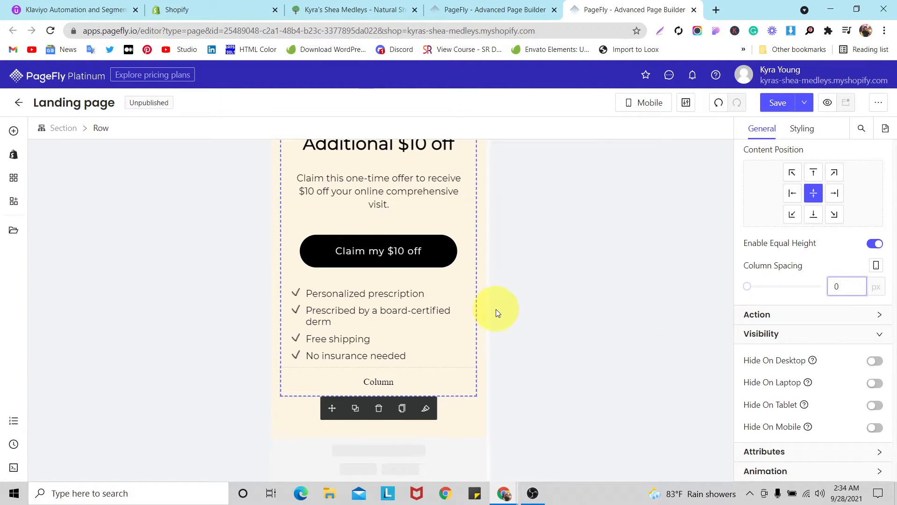
- Check the section's general settings, reselect the row and enter 0 px as its column spacing again
click(484, 308)
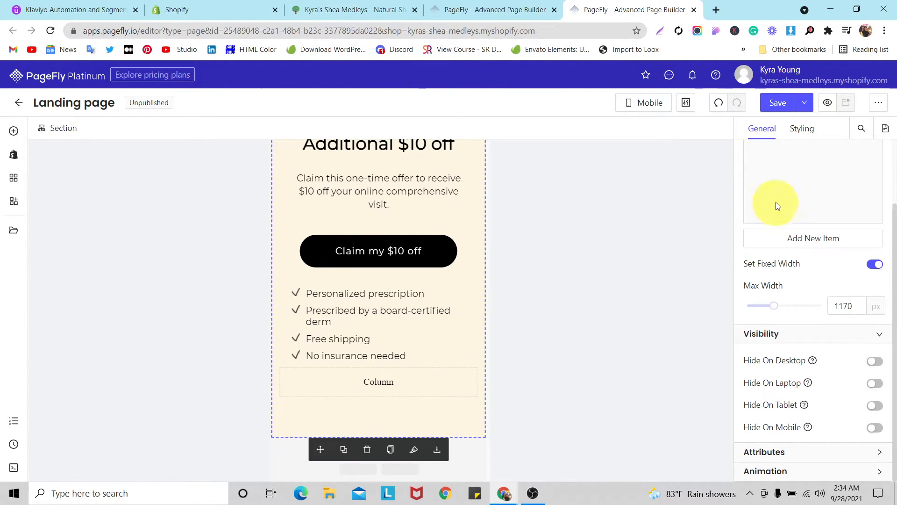
scroll(838, 276, up, 2)
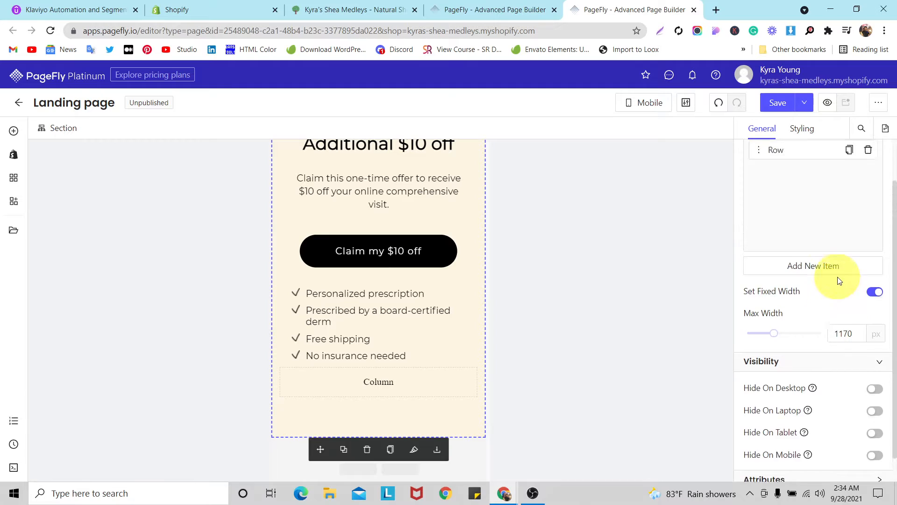
click(283, 337)
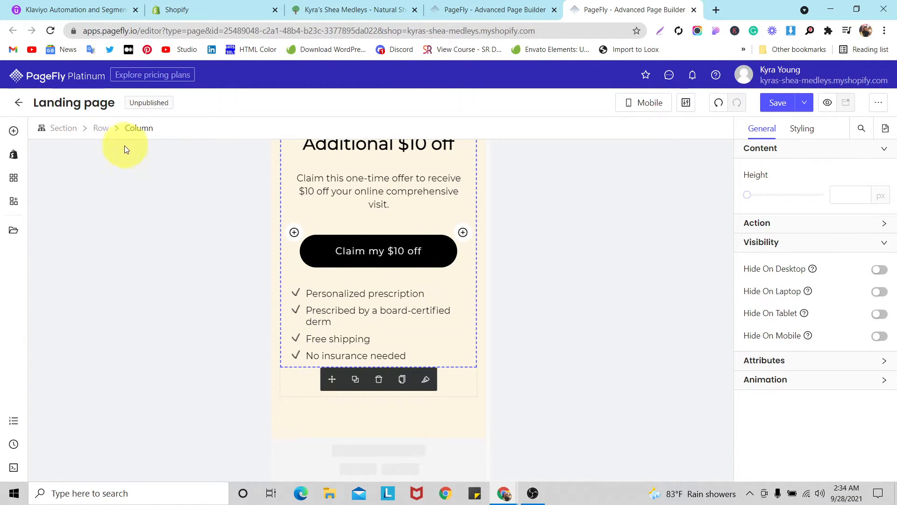
click(99, 128)
scroll(823, 350, down, 3)
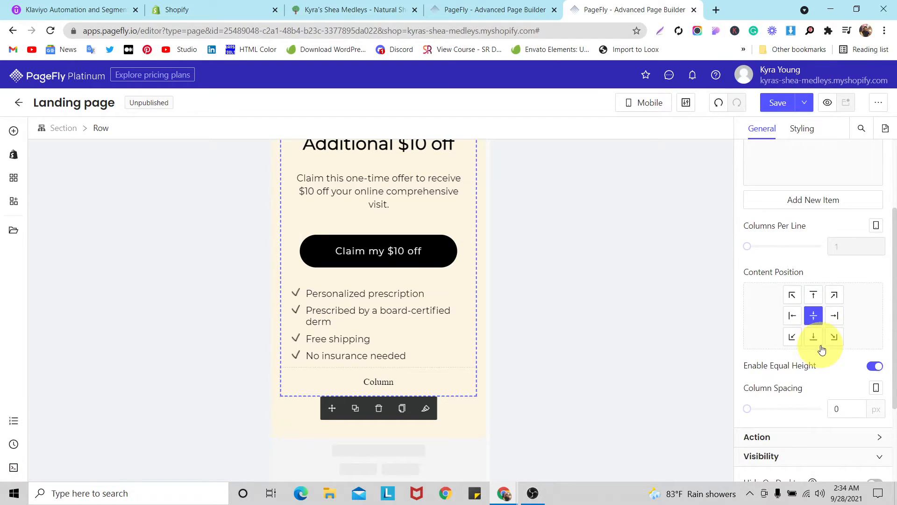
click(854, 409)
text(0)
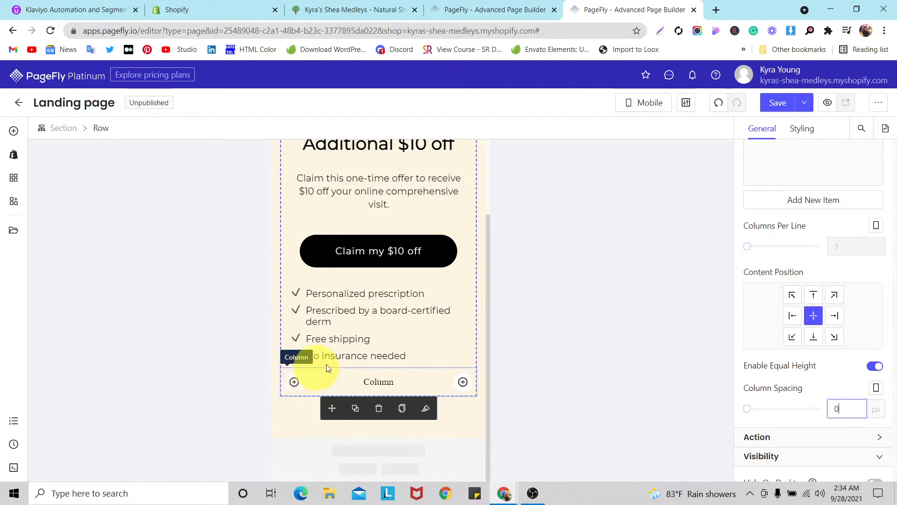
- Review the offer row's padding, margin and column spacing settings in the Mobile view
click(802, 128)
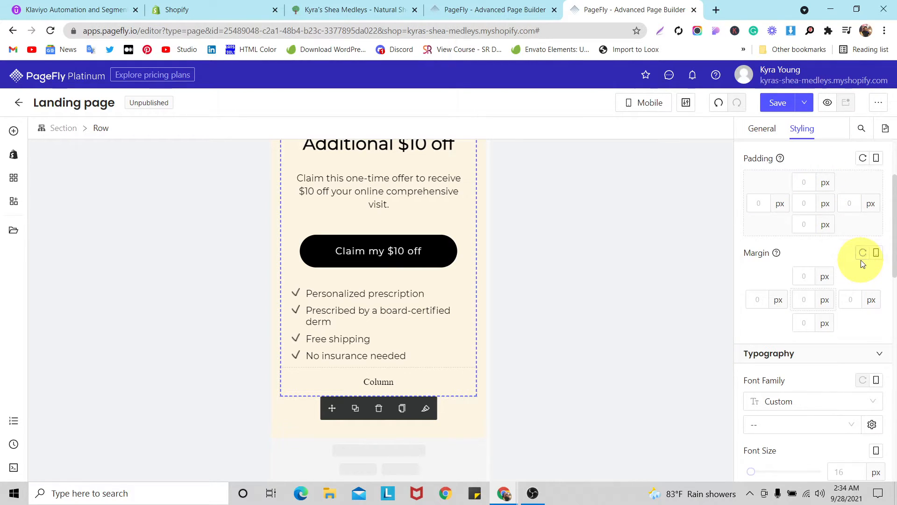
scroll(440, 272, up, 2)
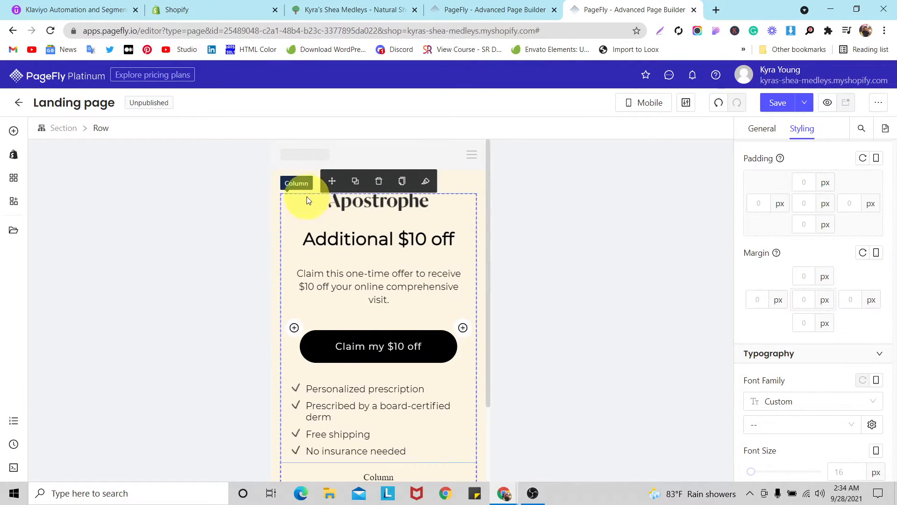
click(295, 183)
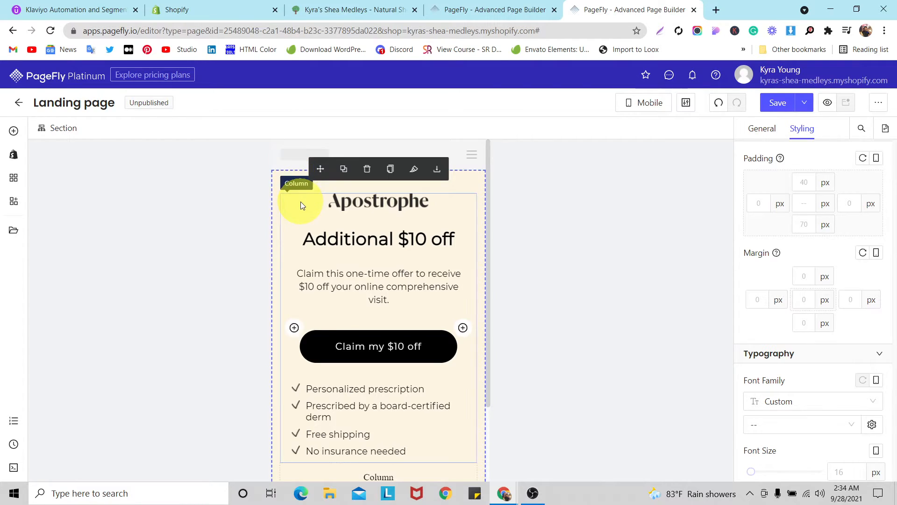
click(287, 193)
click(96, 128)
click(761, 131)
scroll(787, 276, down, 6)
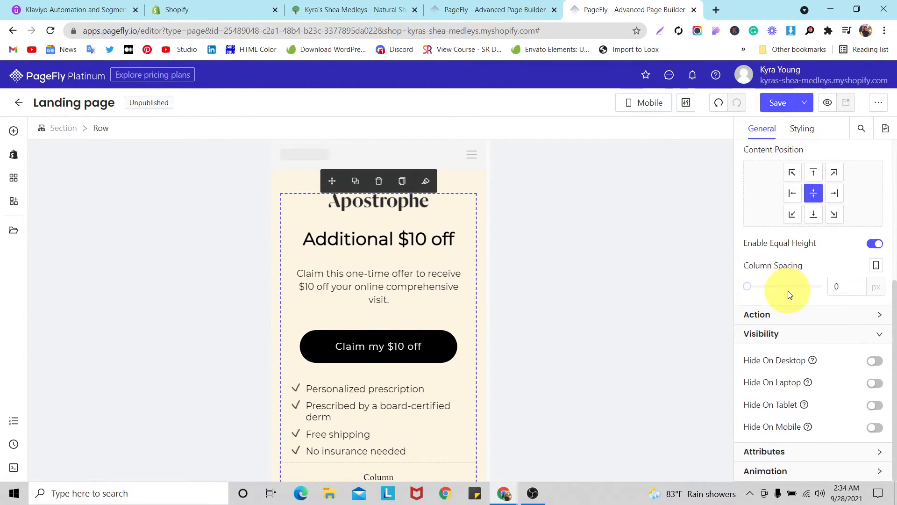
scroll(389, 345, down, 2)
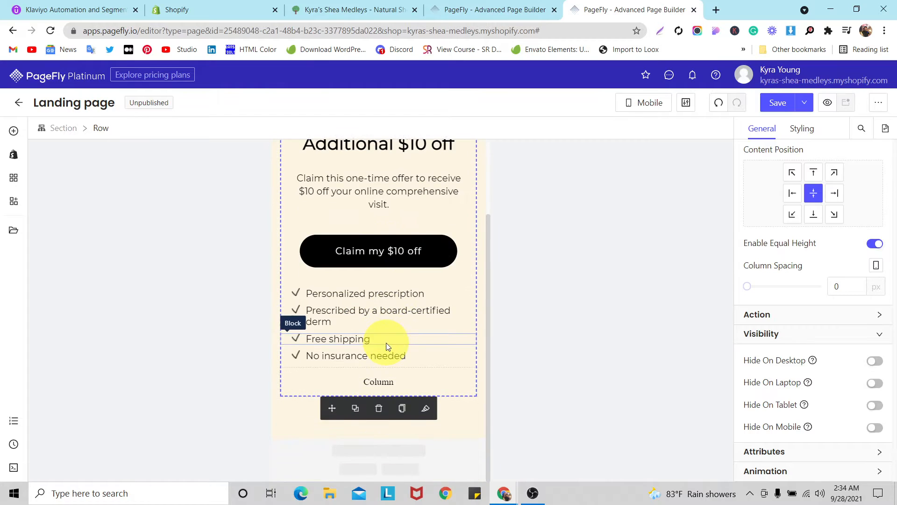
- Find the Image element and place it in the empty column below the checkmark benefits list
click(13, 131)
text(im)
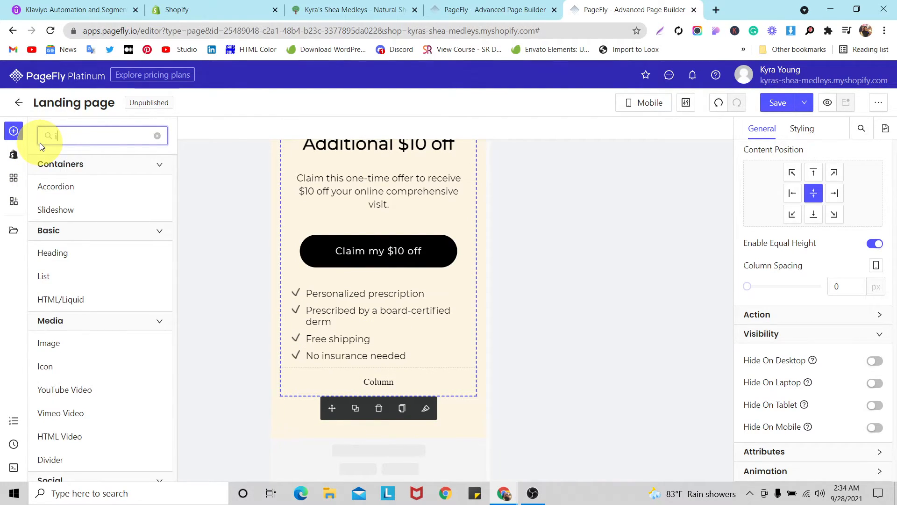
mouse_move(66, 186)
drag(208, 158, 331, 377)
scroll(335, 332, down, 1)
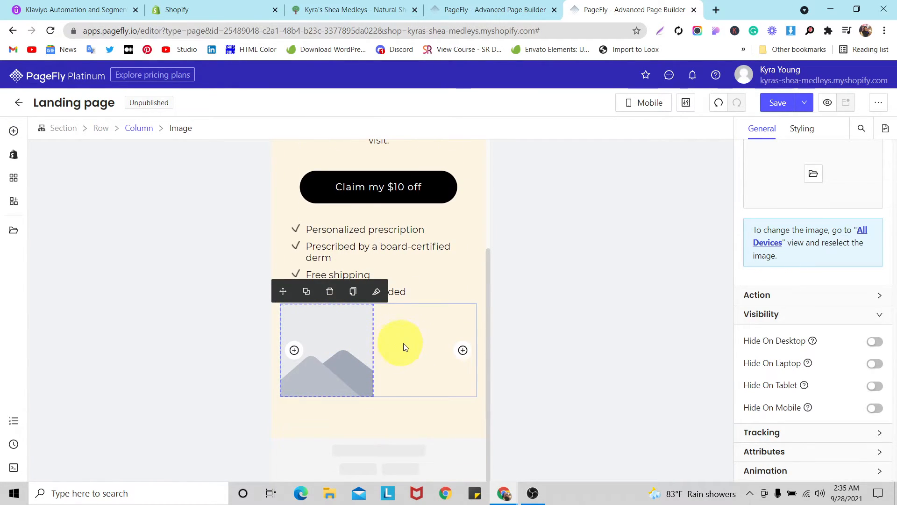
- Switch the editor to All Devices and hide the placeholder image on desktop, laptop and tablet
click(405, 345)
click(391, 330)
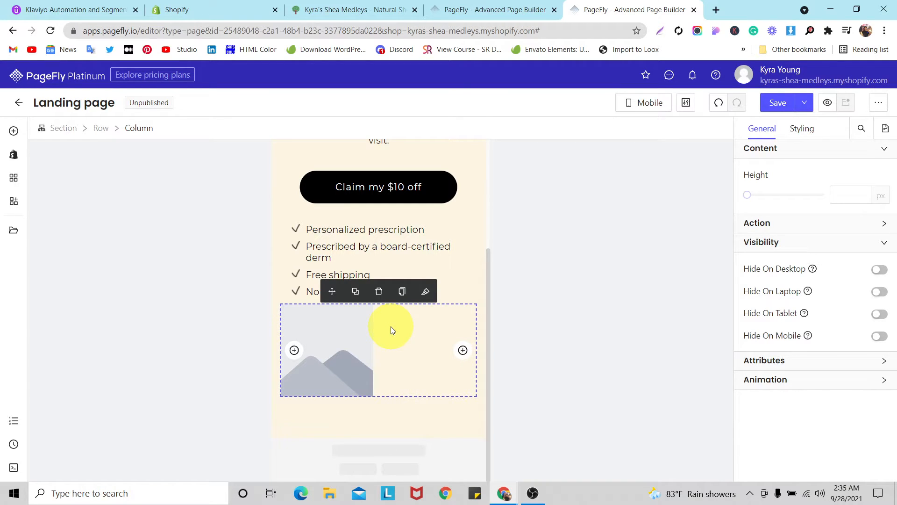
click(645, 104)
click(645, 125)
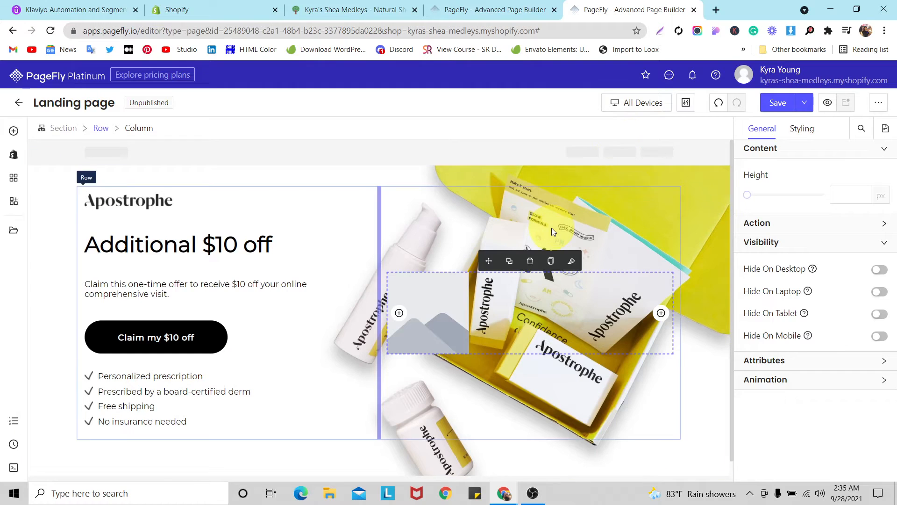
scroll(552, 228, down, 1)
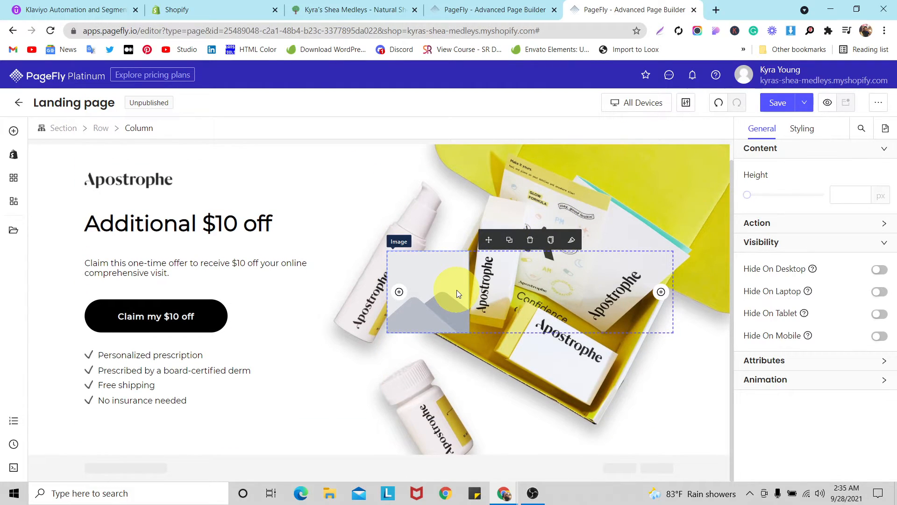
click(457, 293)
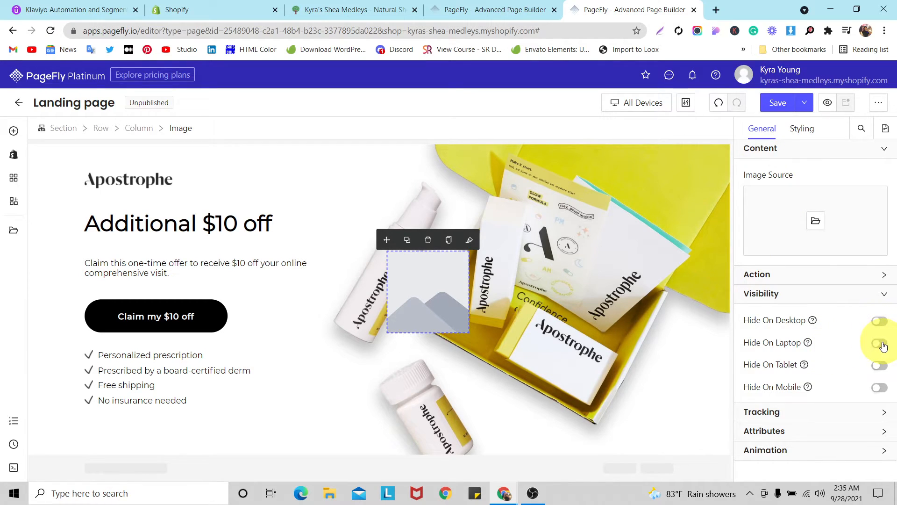
click(882, 321)
click(881, 344)
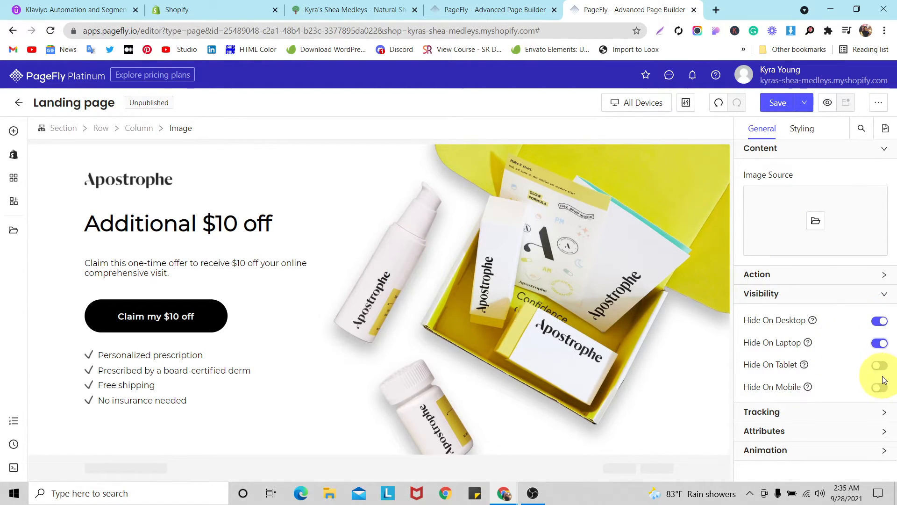
click(880, 367)
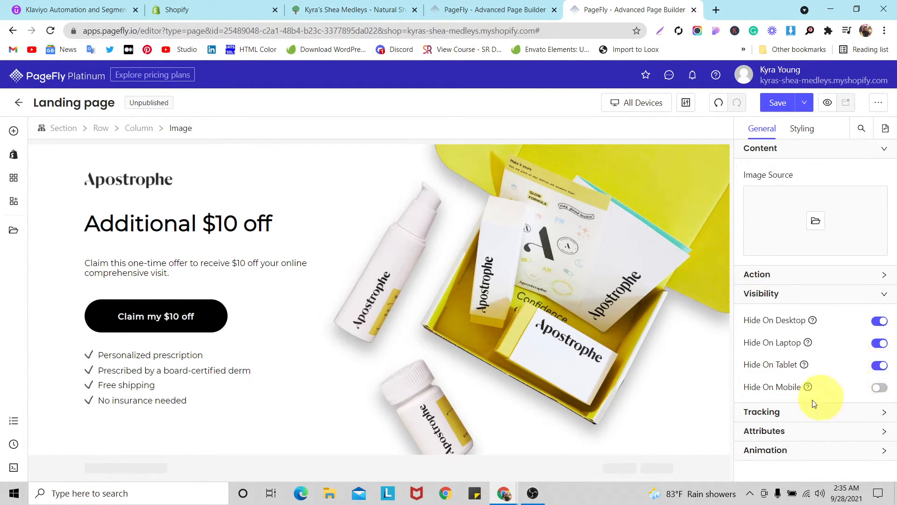
- Return to the Mobile view and upload the hero-mobile PNG from Downloads as the placeholder image's source
click(624, 105)
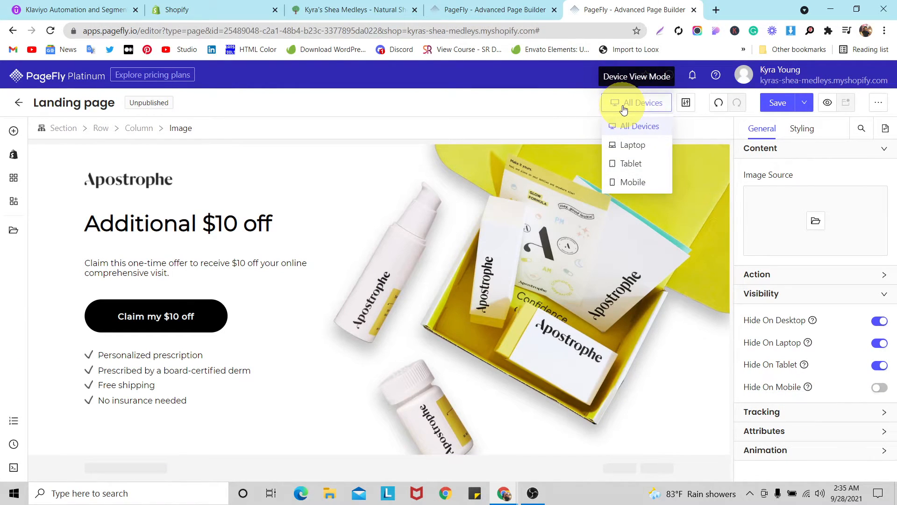
click(629, 183)
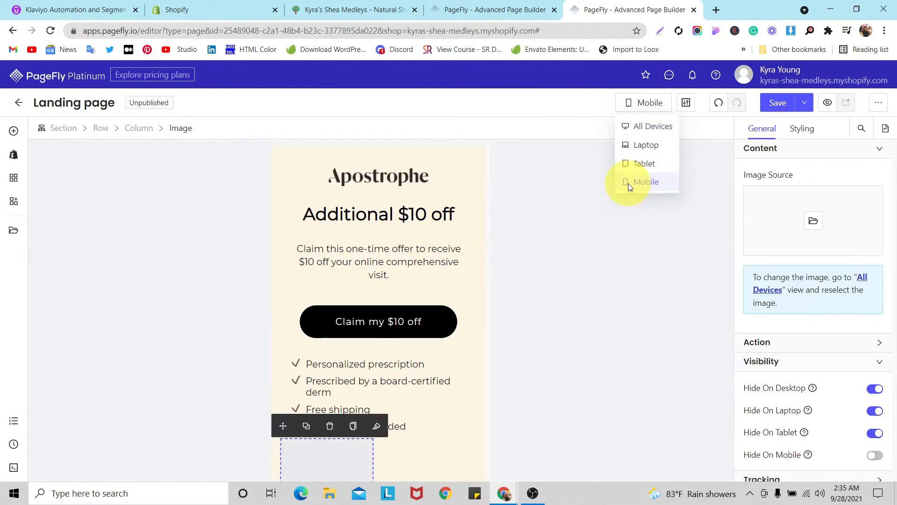
scroll(315, 303, down, 3)
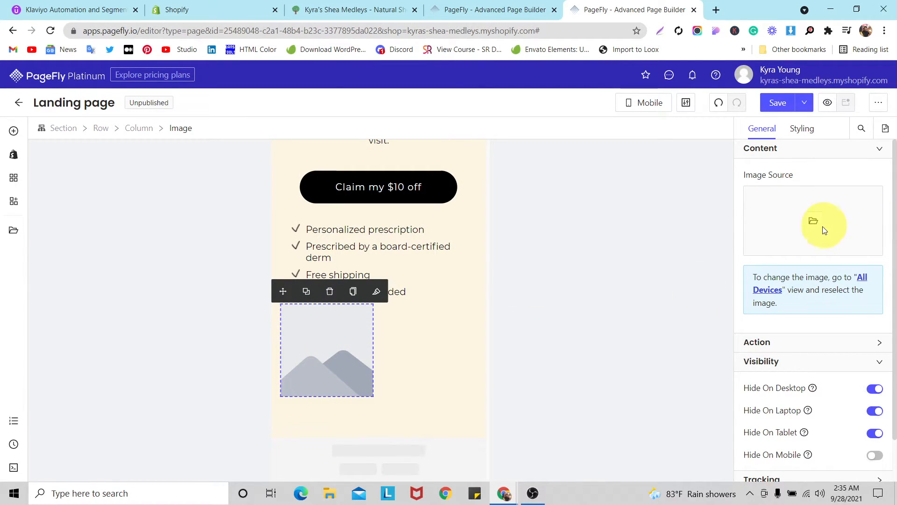
click(801, 223)
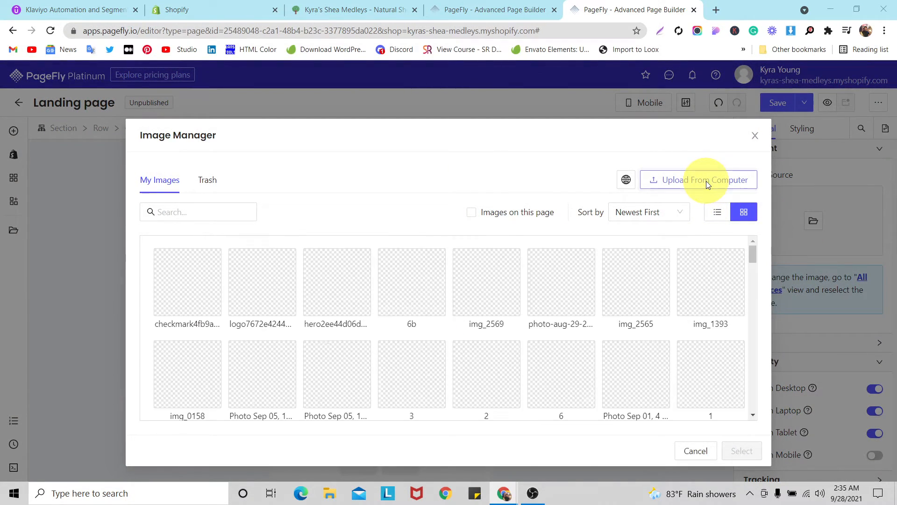
click(705, 181)
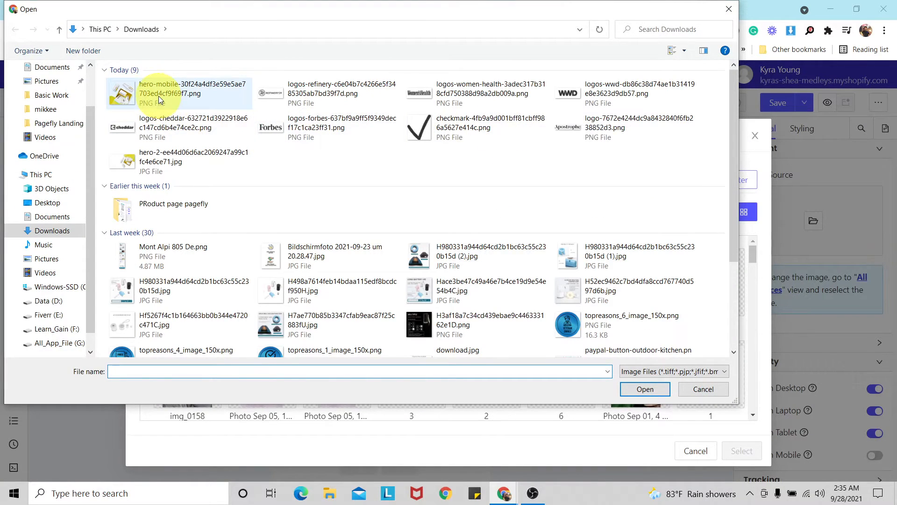
click(145, 88)
click(646, 389)
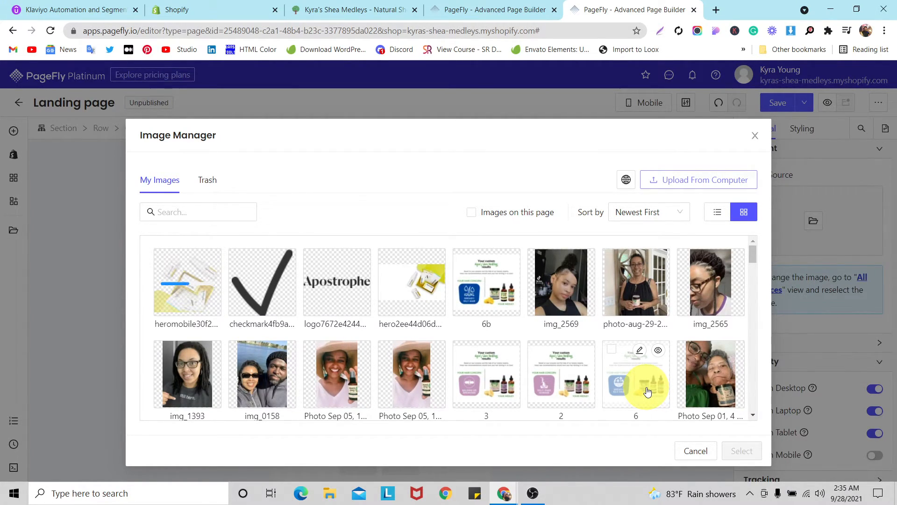
click(739, 450)
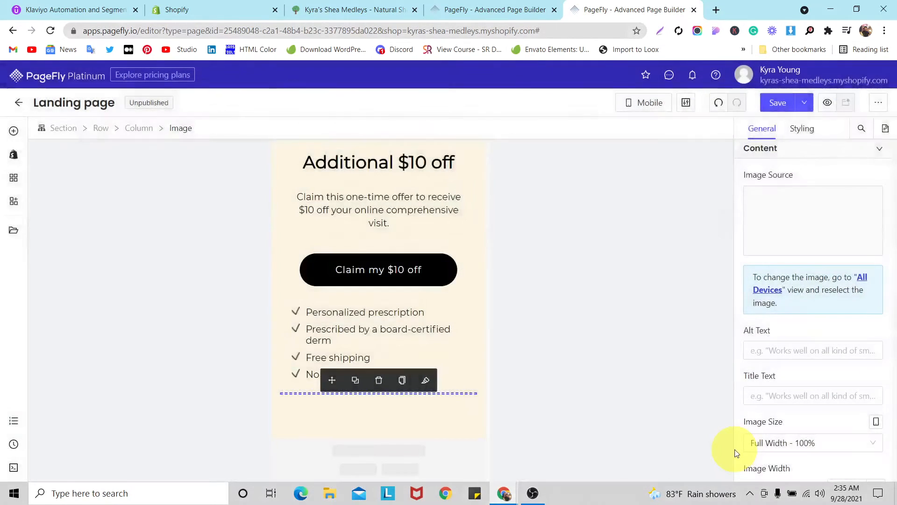
scroll(421, 280, down, 3)
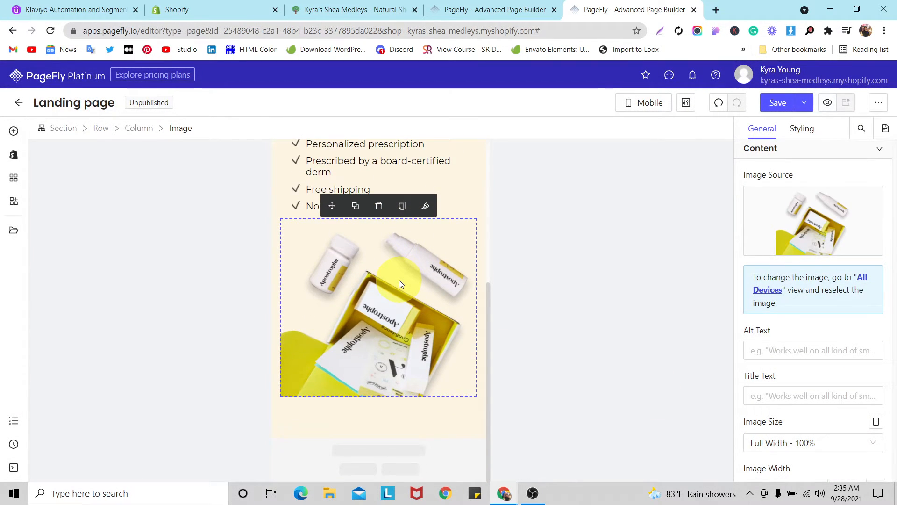
- Set the section's bottom padding to 0 px for mobile
click(408, 418)
click(802, 128)
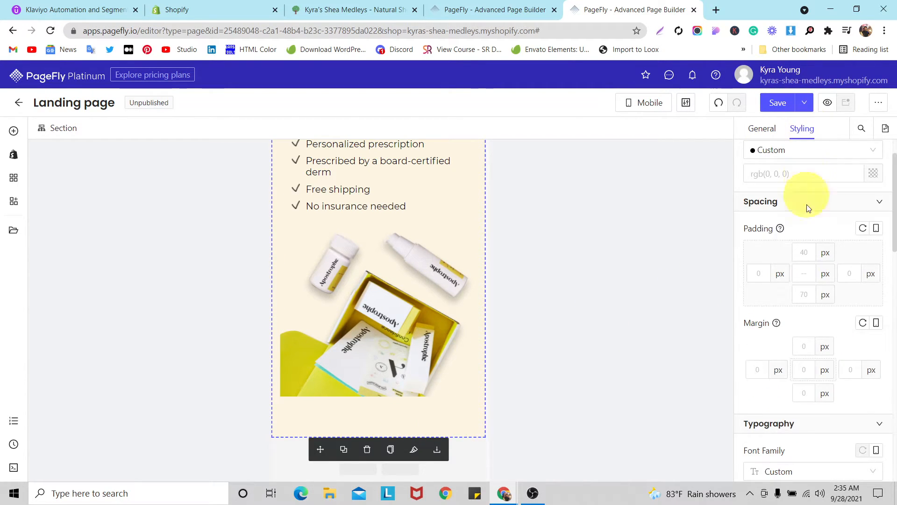
click(800, 291)
text(0)
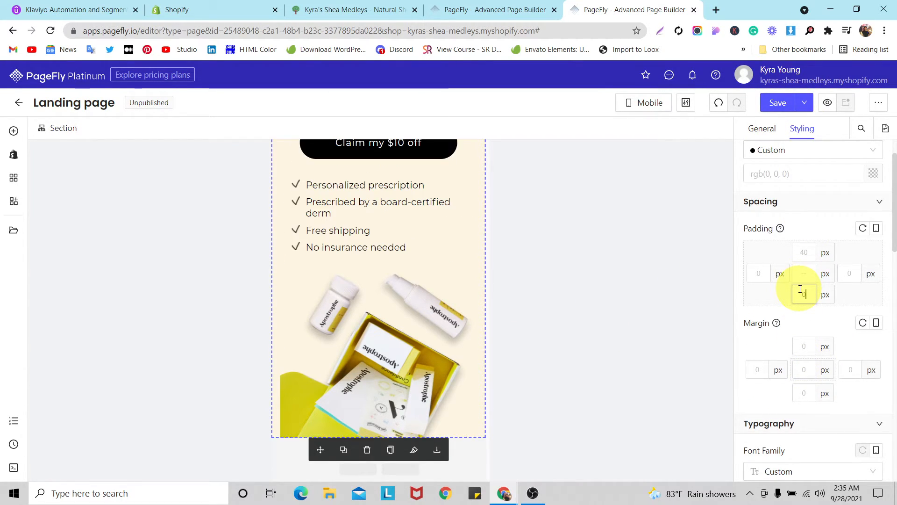
- Set all margins of the image's column and of its parent row to 0 px
click(356, 290)
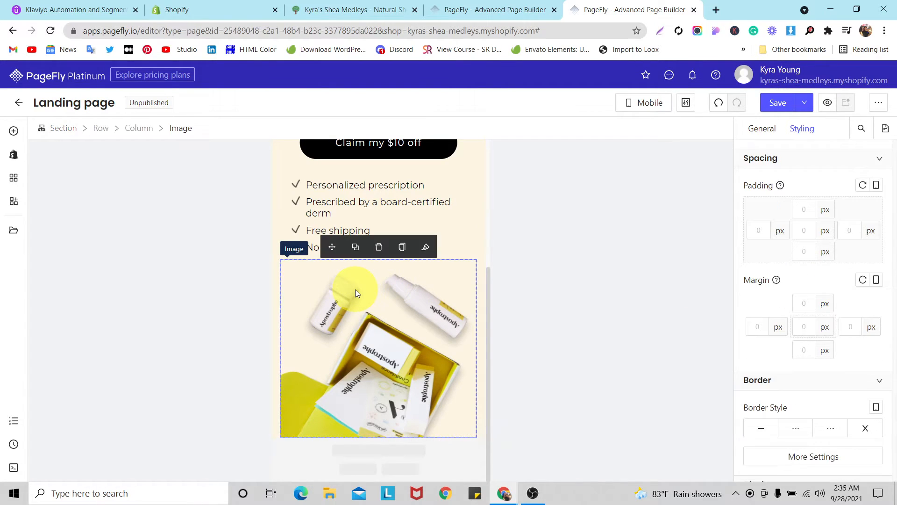
click(146, 134)
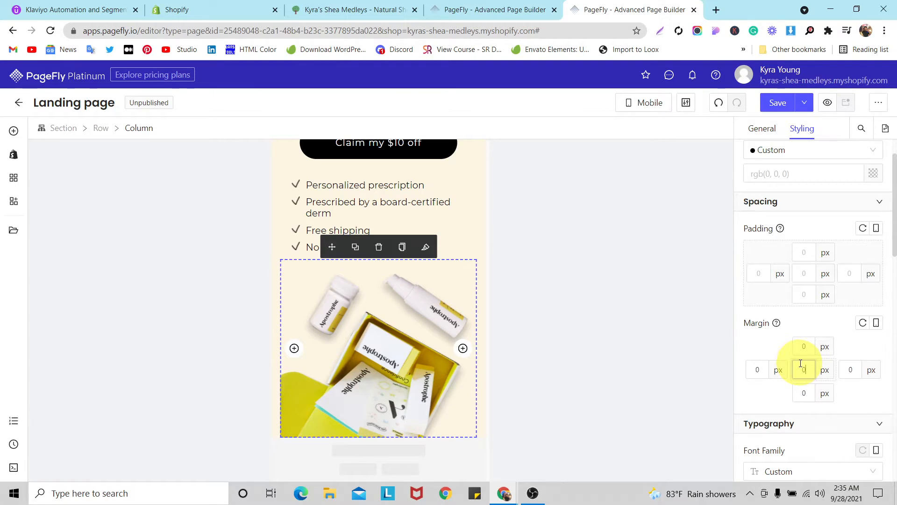
click(100, 129)
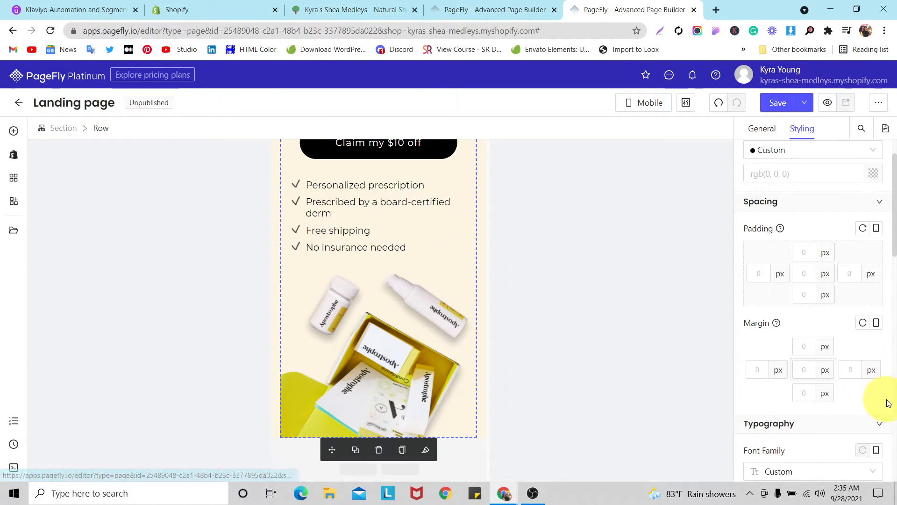
click(813, 368)
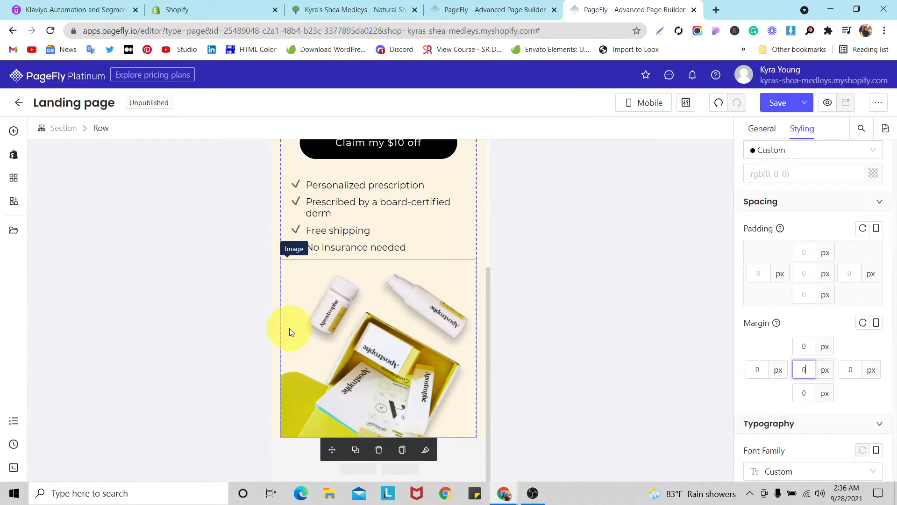
- Examine the spacing settings of the section, the text column and the row for the source of the side gap
click(278, 324)
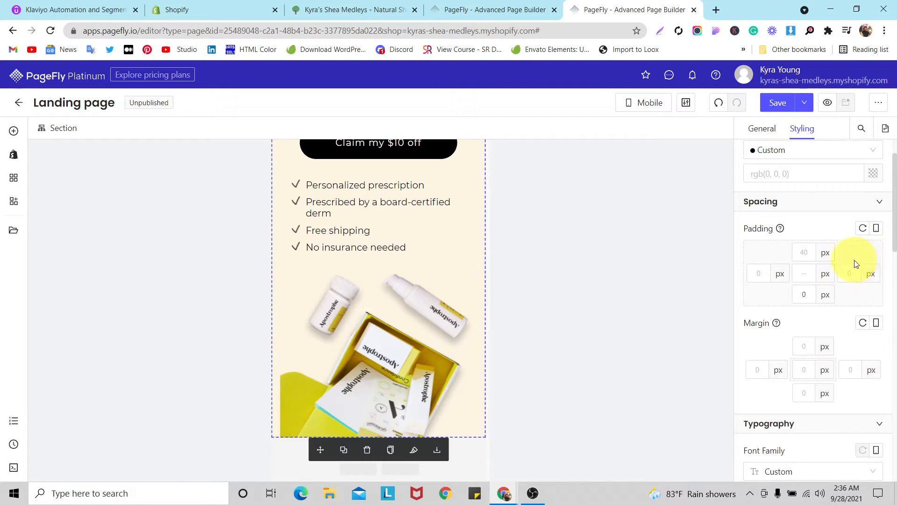
scroll(855, 260, down, 5)
scroll(853, 262, up, 5)
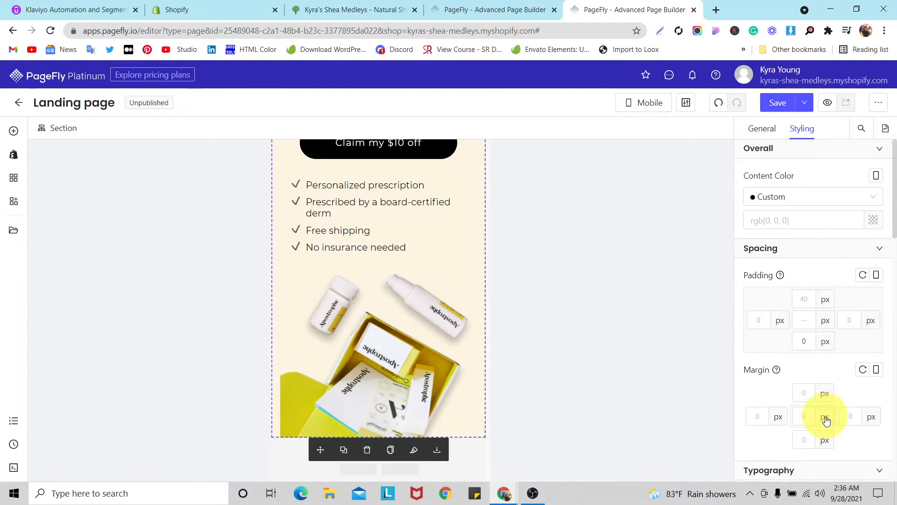
scroll(317, 305, up, 5)
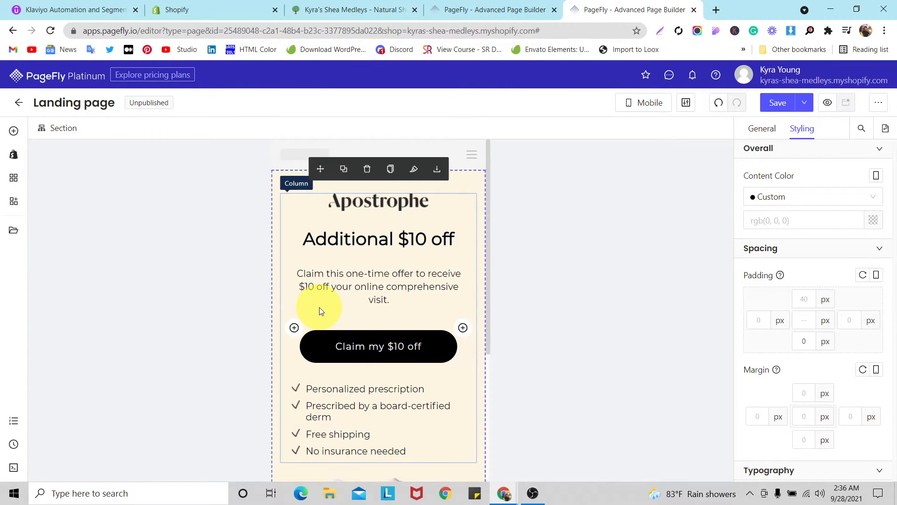
click(290, 206)
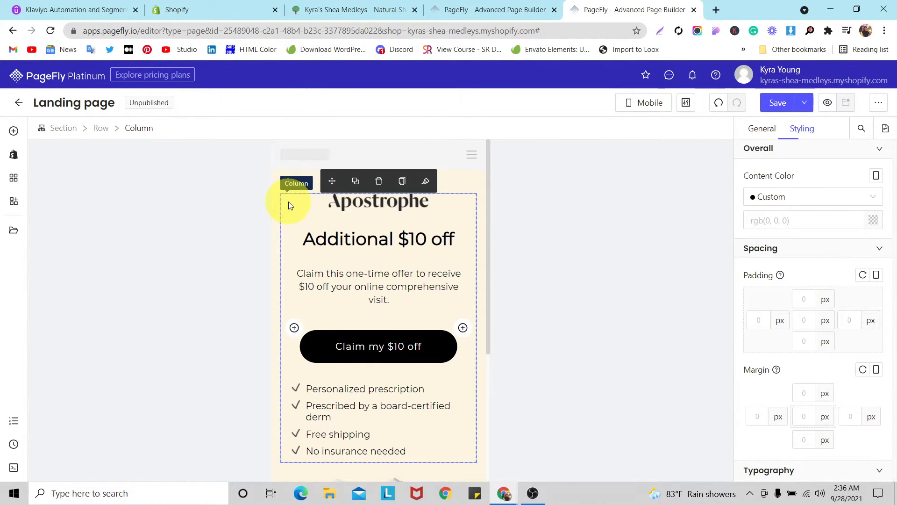
click(100, 128)
scroll(364, 240, down, 4)
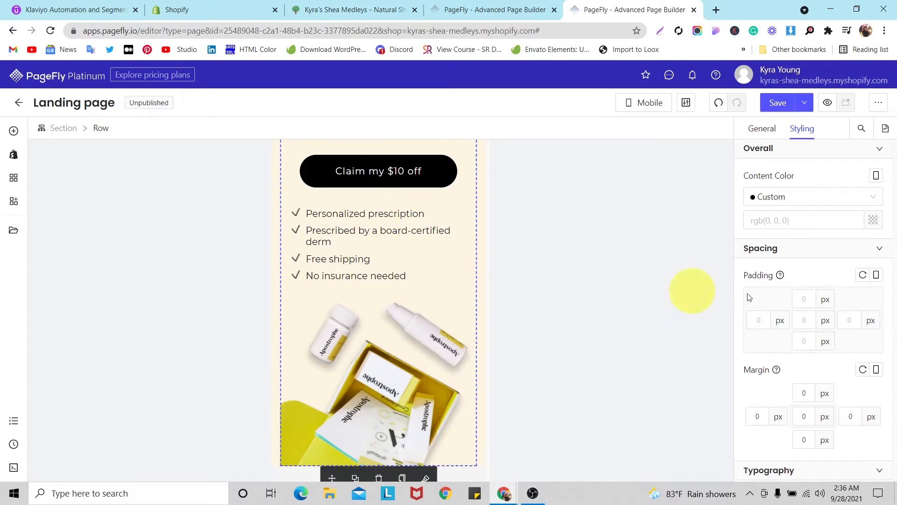
scroll(837, 296, down, 3)
scroll(409, 306, down, 1)
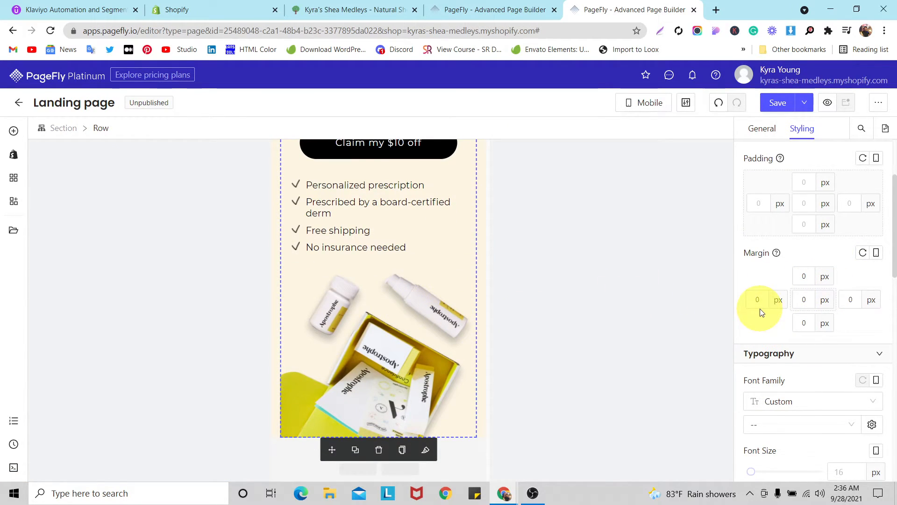
- Try left and right margins of -15 px on the column that holds the mobile hero image
click(412, 358)
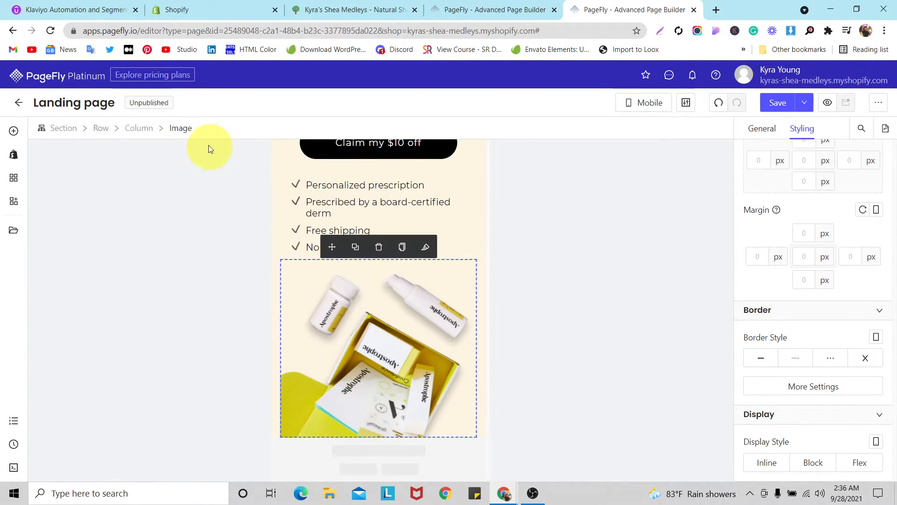
click(133, 131)
click(761, 299)
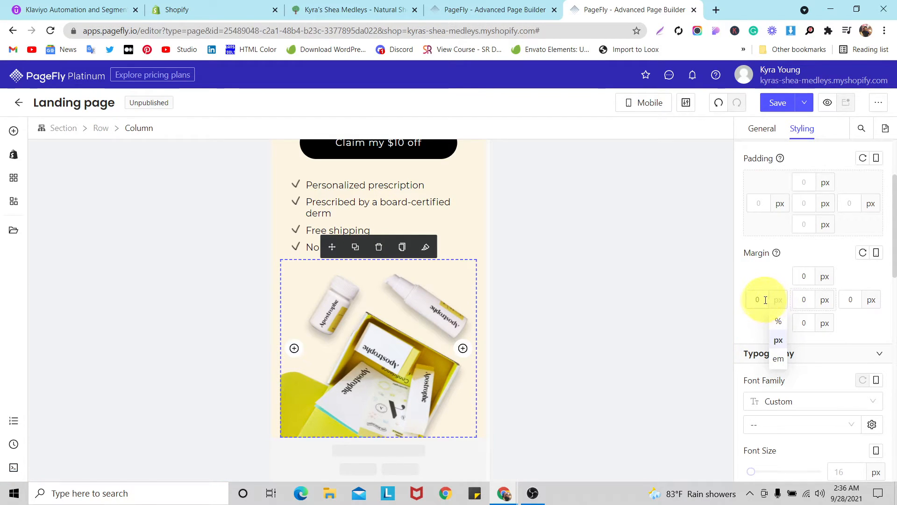
text(2)
key(BackSpace)
text(4)
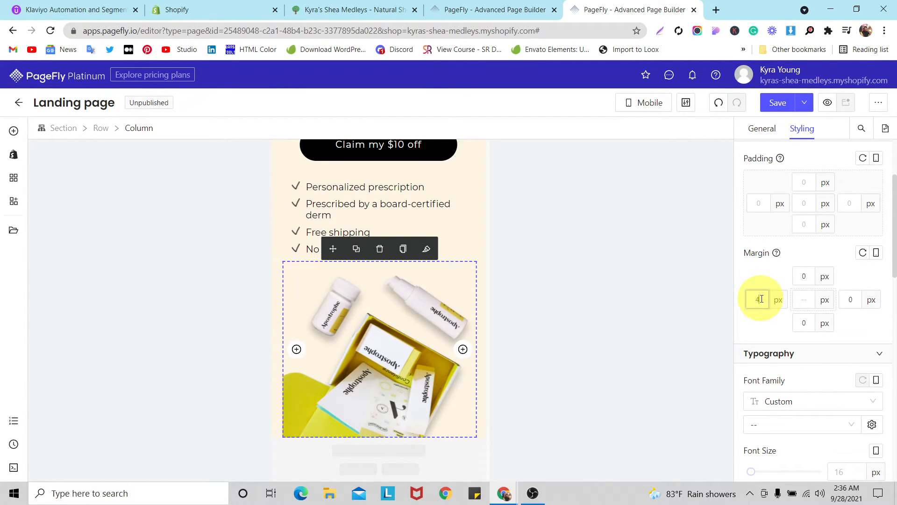
key(BackSpace)
text(-8)
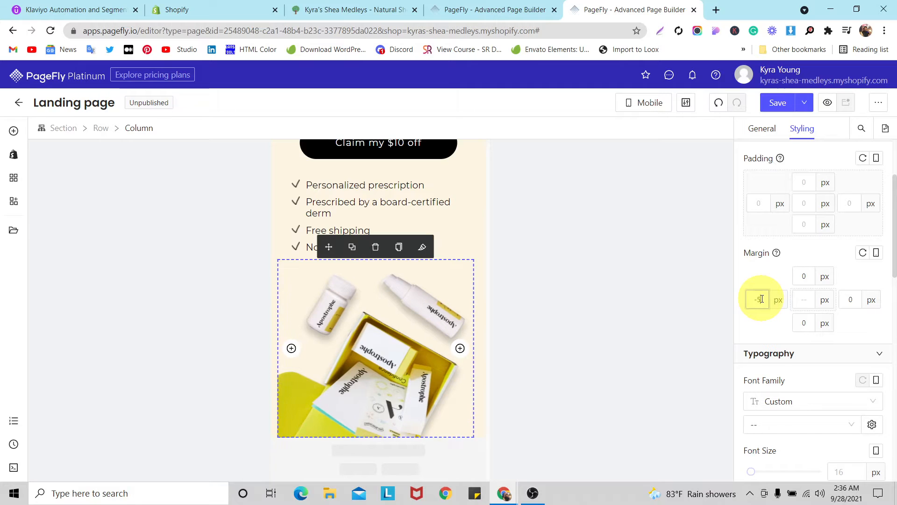
key(BackSpace)
text(12)
key(BackSpace)
text(5)
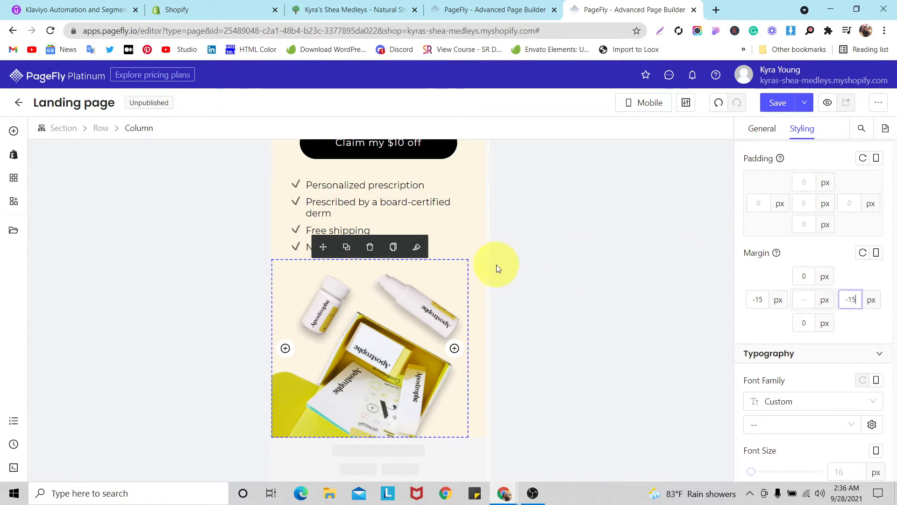
- Restore all margins of the image's column to 0 px
click(473, 273)
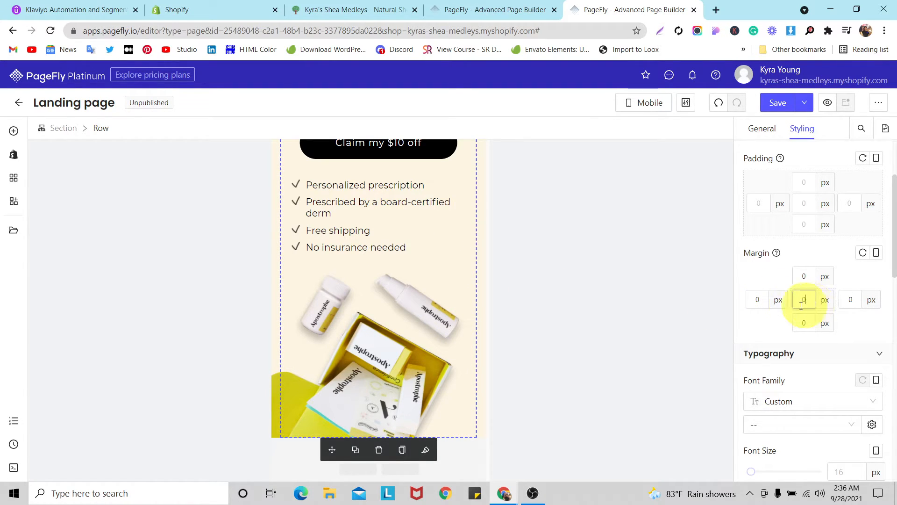
click(400, 312)
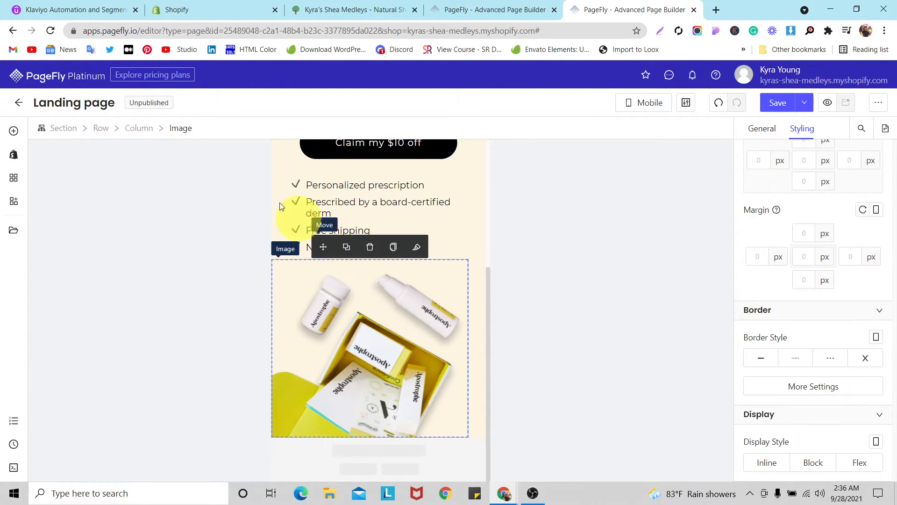
click(139, 128)
click(802, 305)
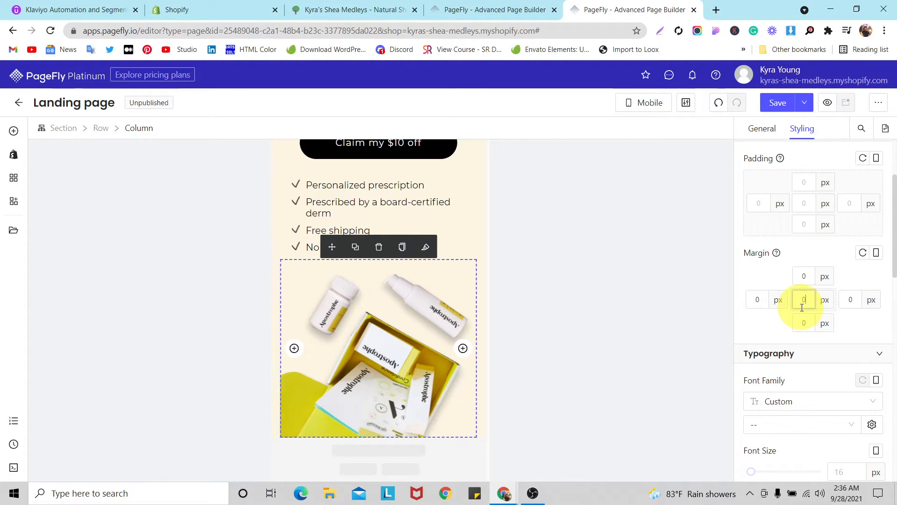
click(277, 256)
click(286, 263)
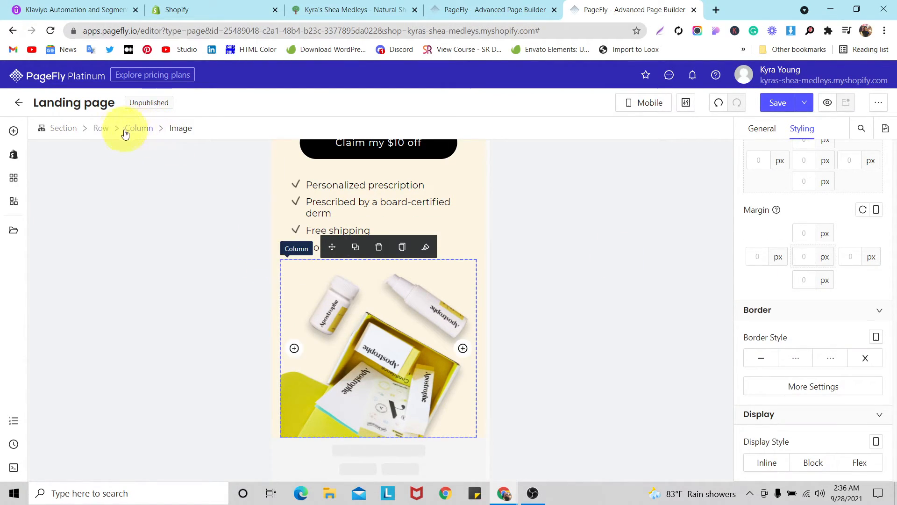
- Set the left and right margins of the image's parent row to -15 px for mobile
click(106, 132)
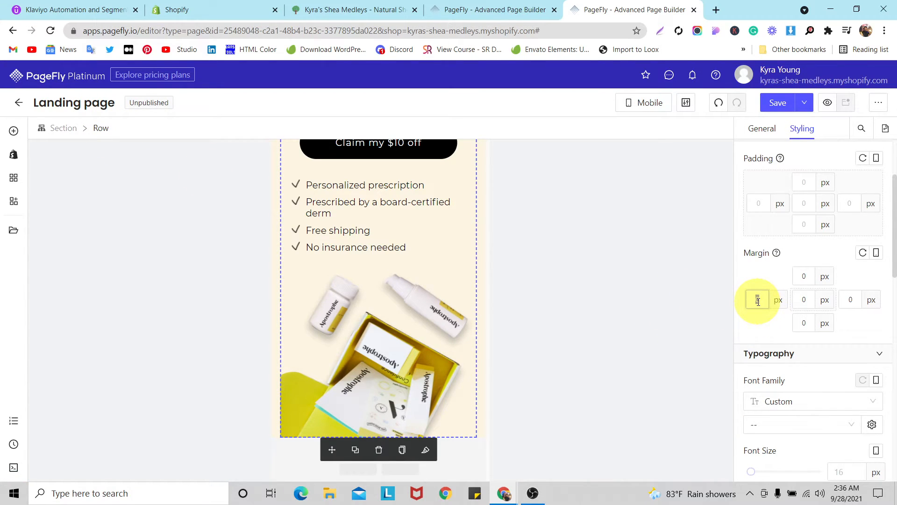
text(-115)
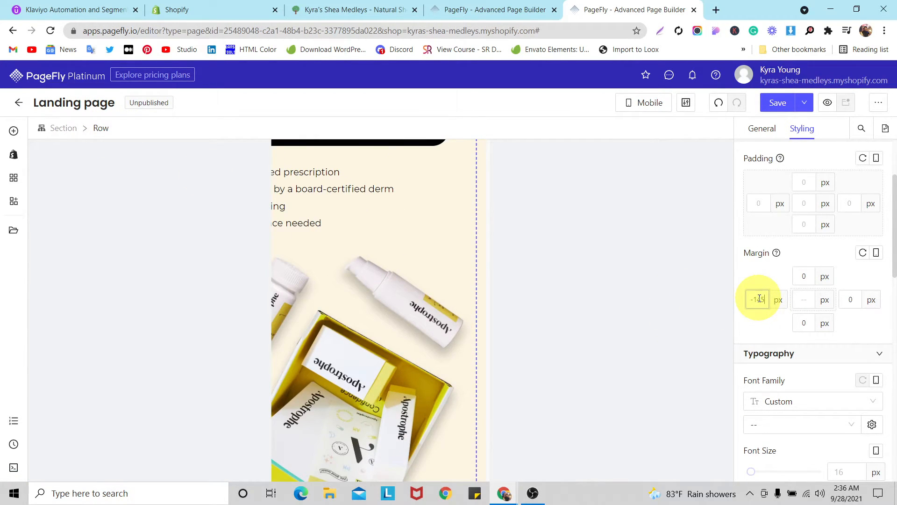
key(BackSpace)
key(BackSpace)
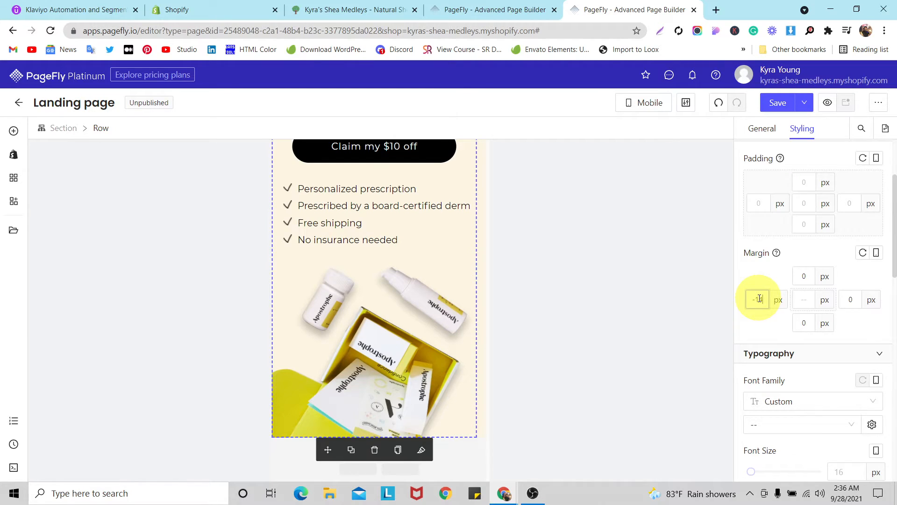
text(5)
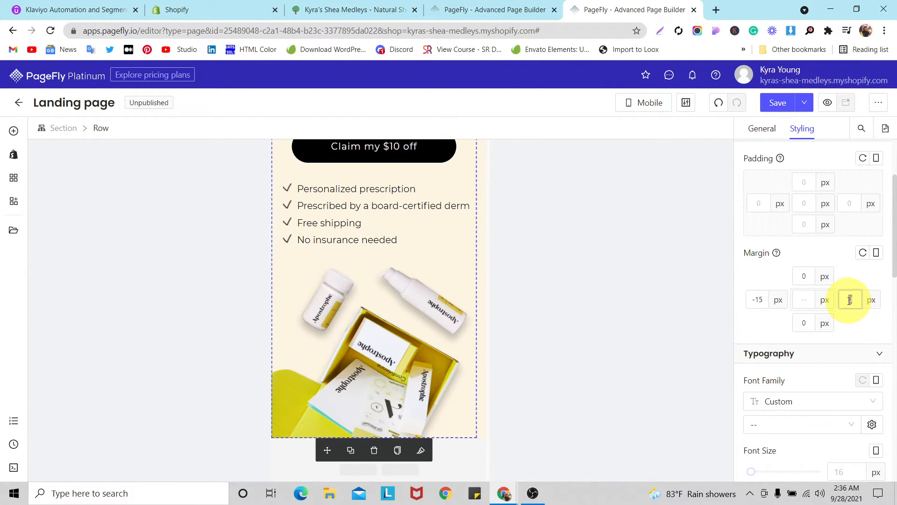
text(-15)
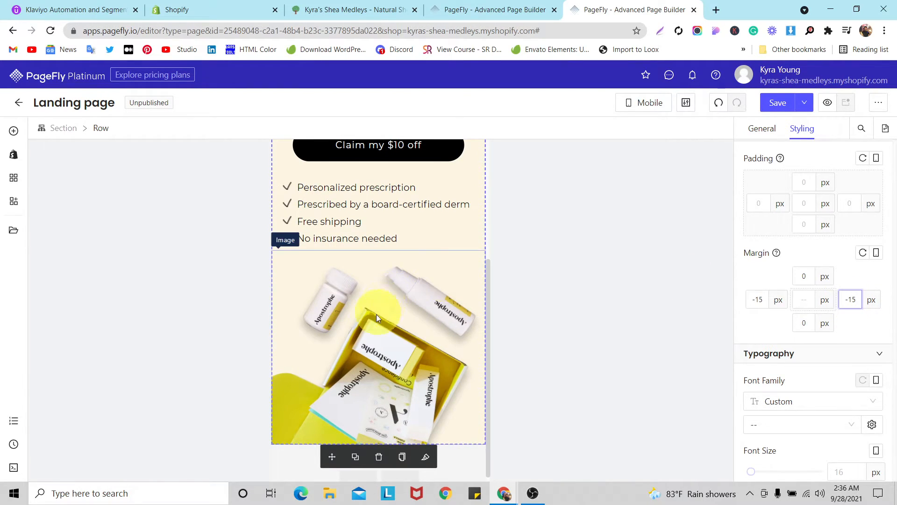
- Save the page and publish it with the title Landing page and the URL ending landing-page
scroll(373, 318, up, 4)
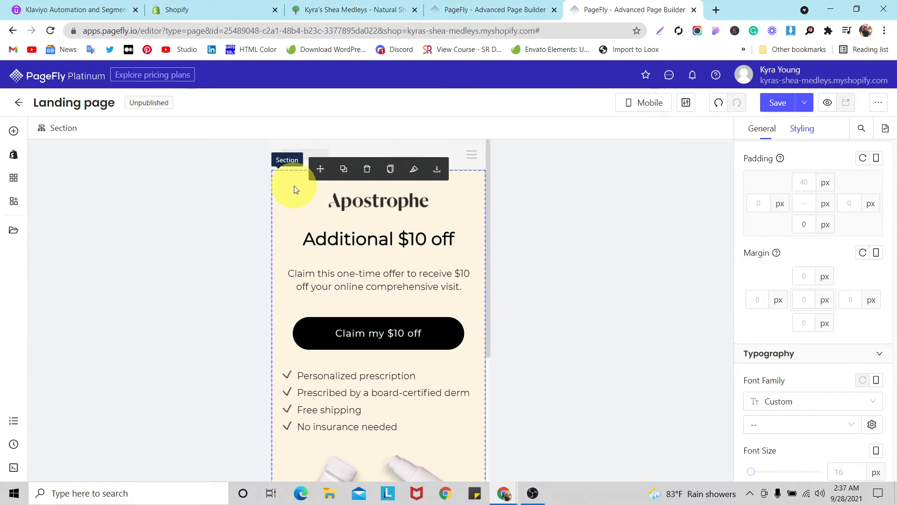
scroll(296, 192, down, 4)
click(405, 362)
scroll(403, 361, up, 4)
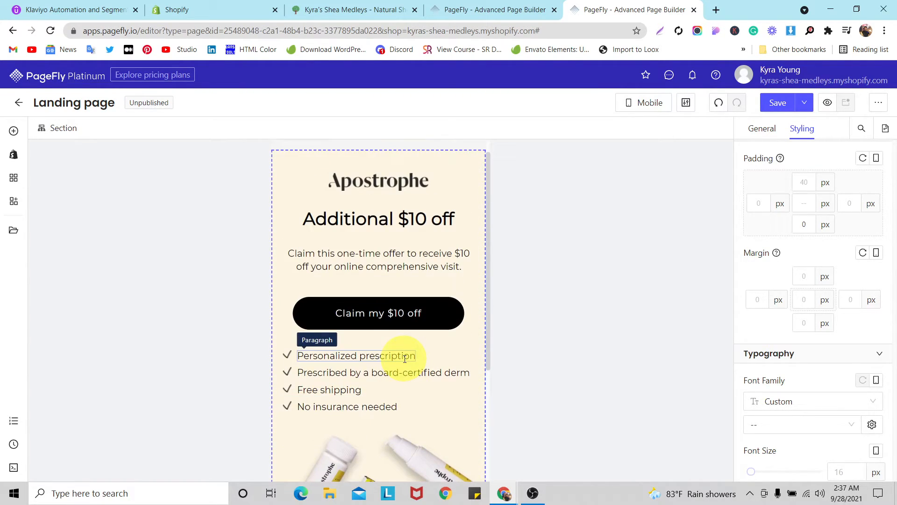
scroll(405, 358, down, 1)
scroll(405, 358, up, 1)
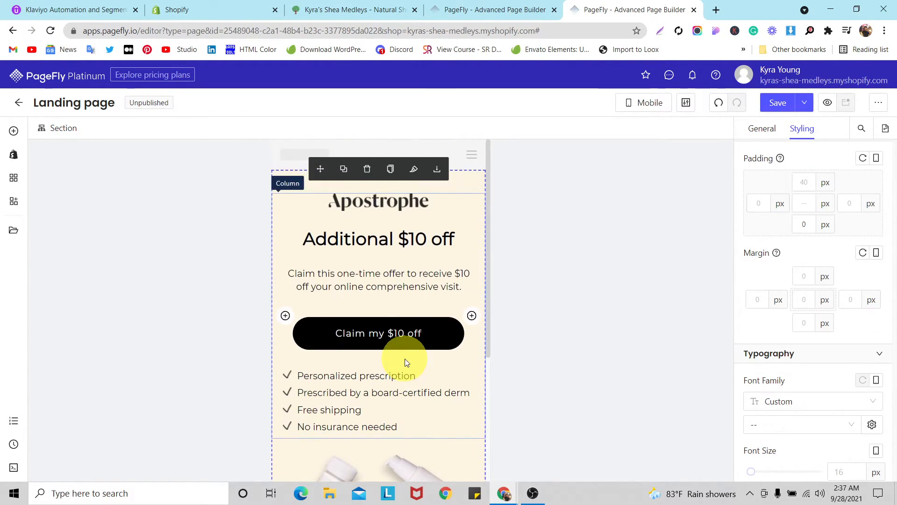
click(777, 104)
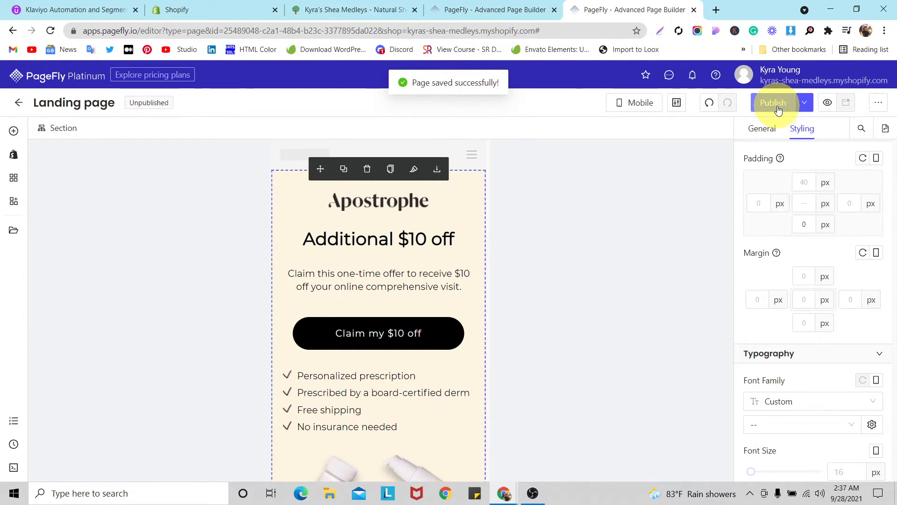
click(778, 104)
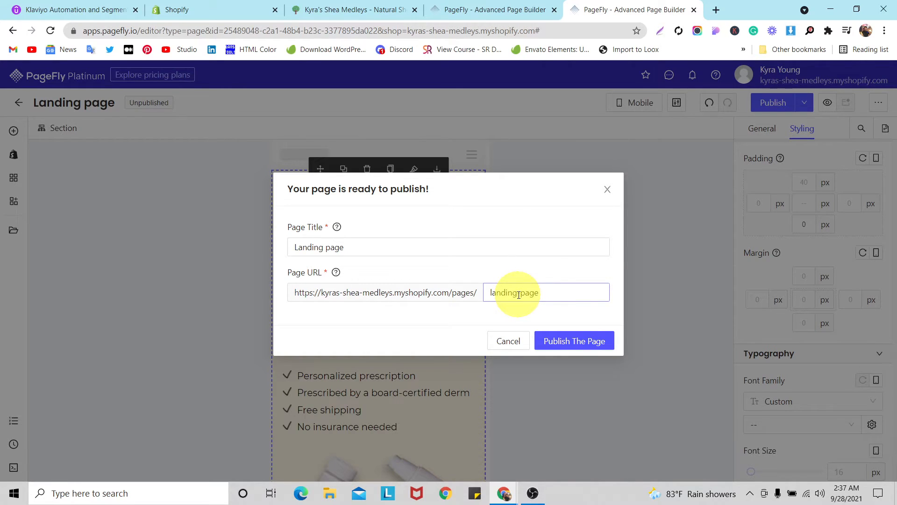
click(557, 341)
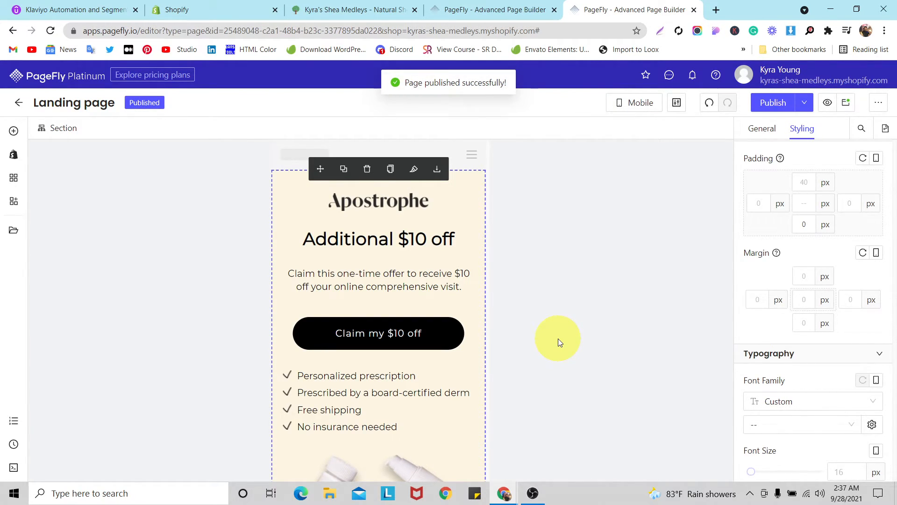
- Open the published page live, dismiss the Shopify admin bar and review its desktop layout
click(641, 104)
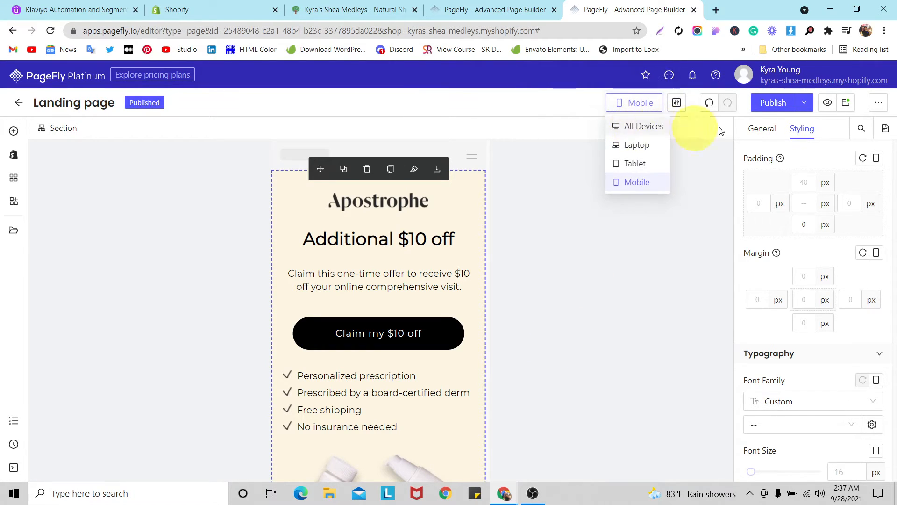
click(846, 105)
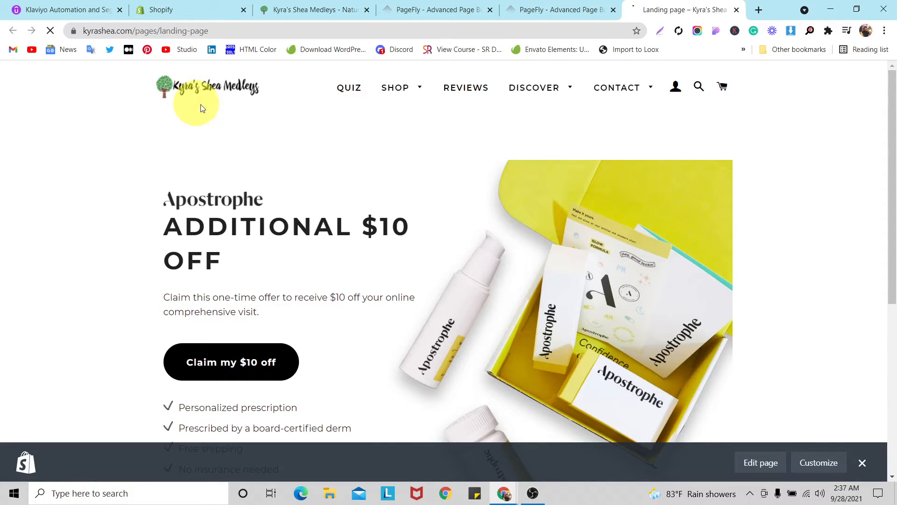
scroll(210, 113, down, 2)
click(863, 463)
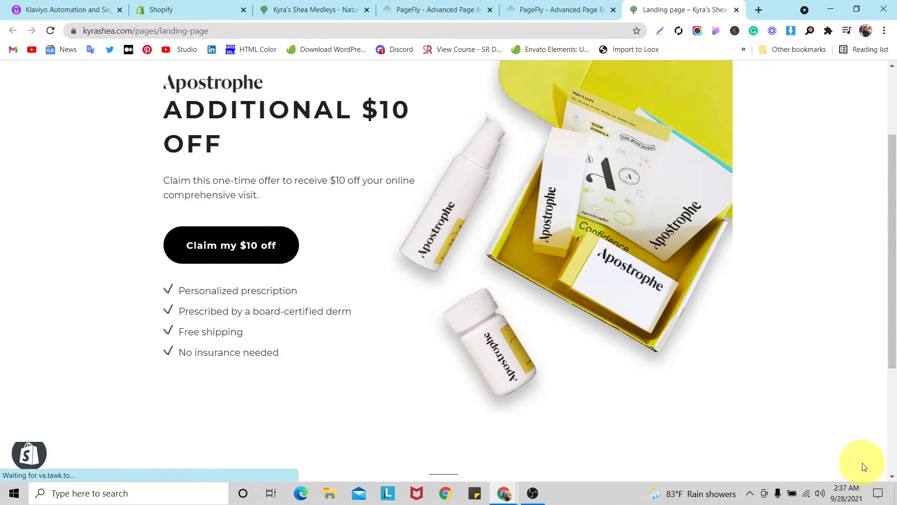
scroll(220, 168, up, 2)
scroll(228, 186, down, 4)
scroll(228, 186, up, 3)
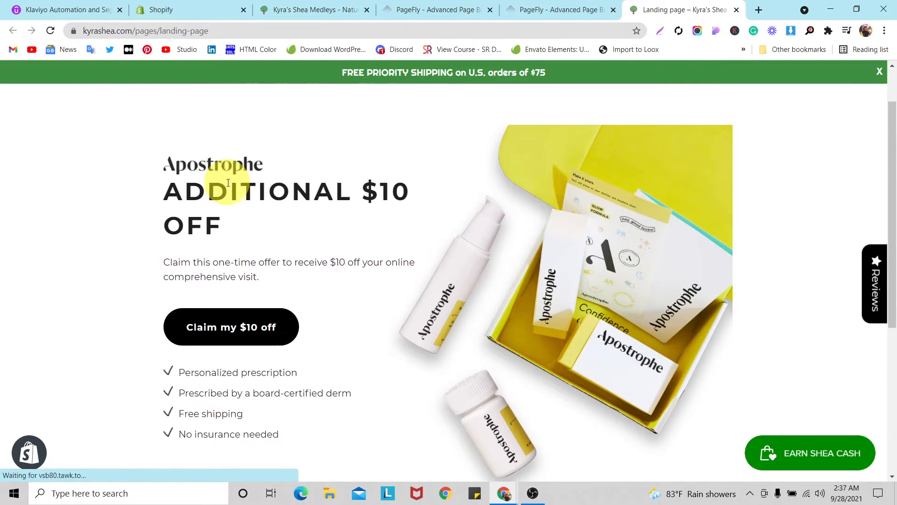
scroll(229, 186, down, 4)
scroll(229, 186, up, 2)
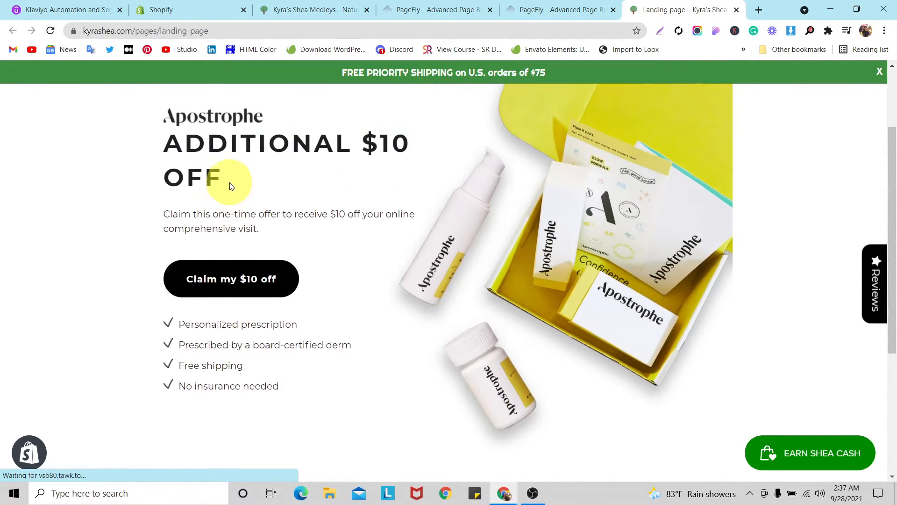
- Inspect the live page's mobile layout in the browser's iPhone 6/7/8 device emulation at 100% zoom
right_click(386, 189)
click(433, 378)
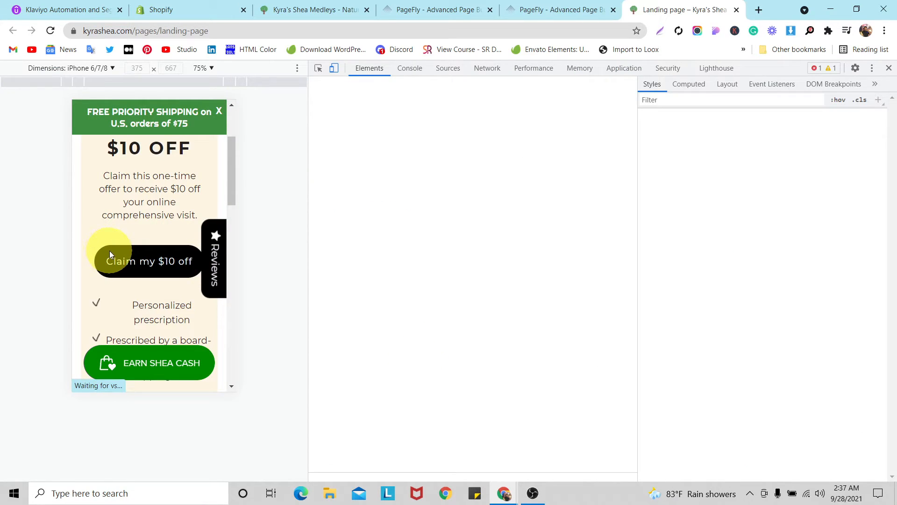
scroll(111, 252, up, 3)
scroll(112, 254, down, 5)
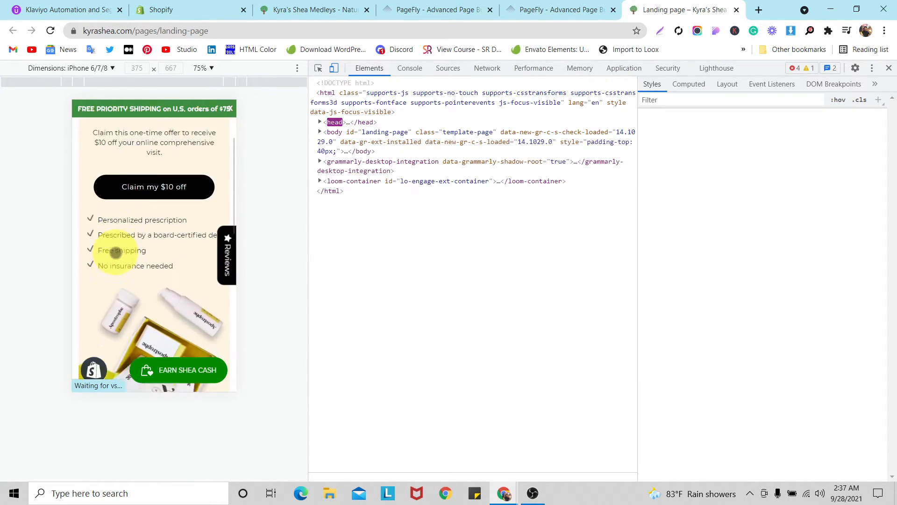
scroll(117, 255, down, 2)
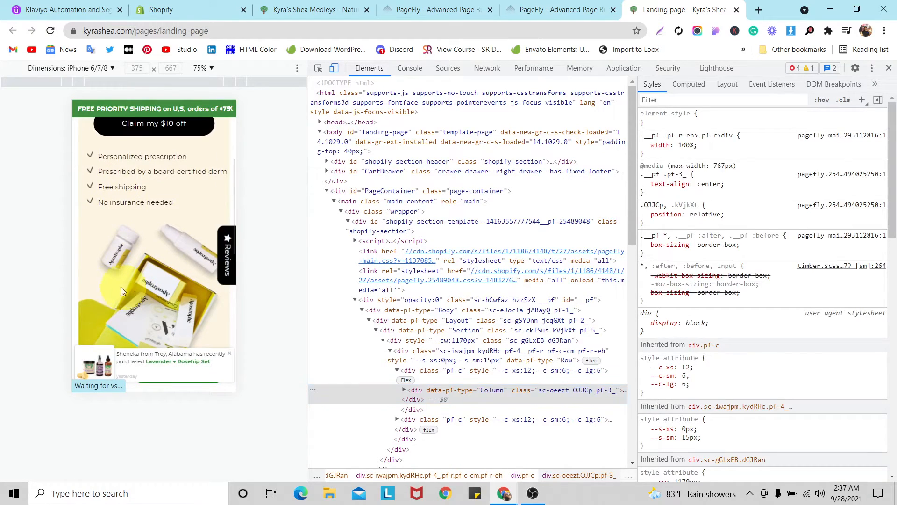
scroll(162, 279, up, 3)
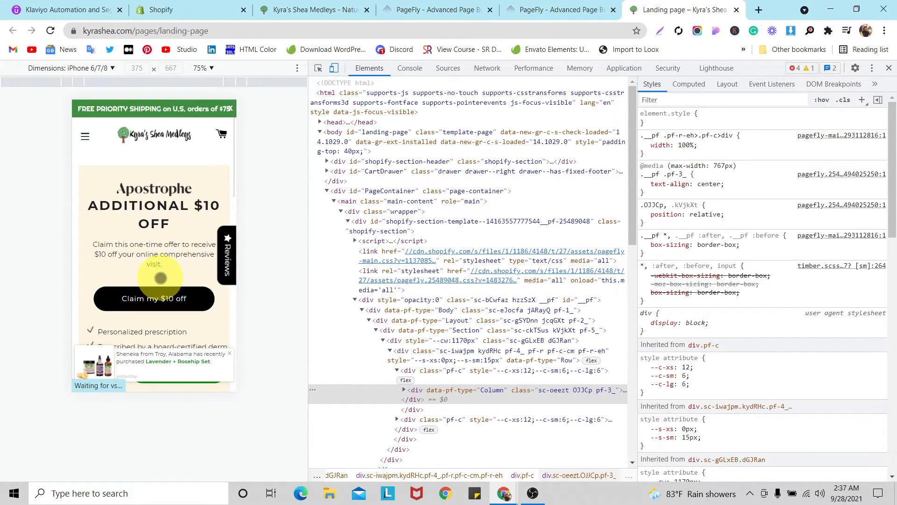
scroll(161, 279, up, 1)
scroll(161, 278, down, 5)
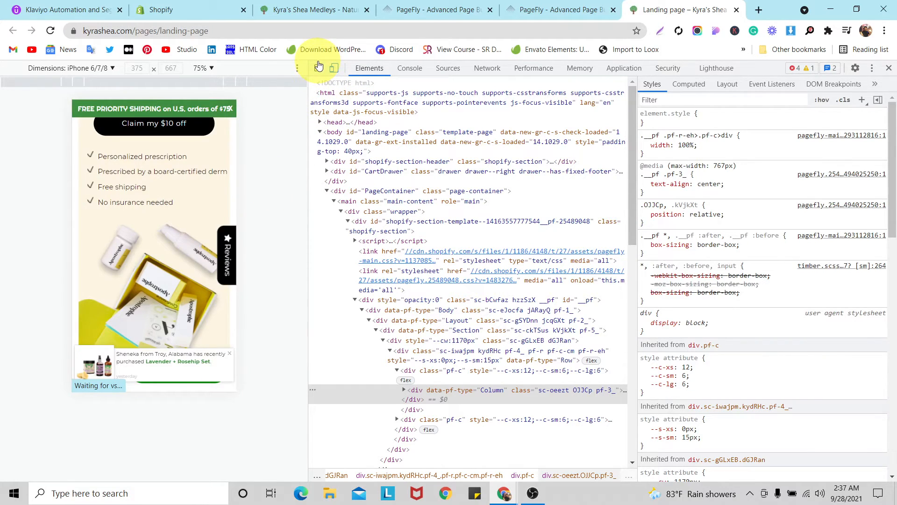
click(203, 70)
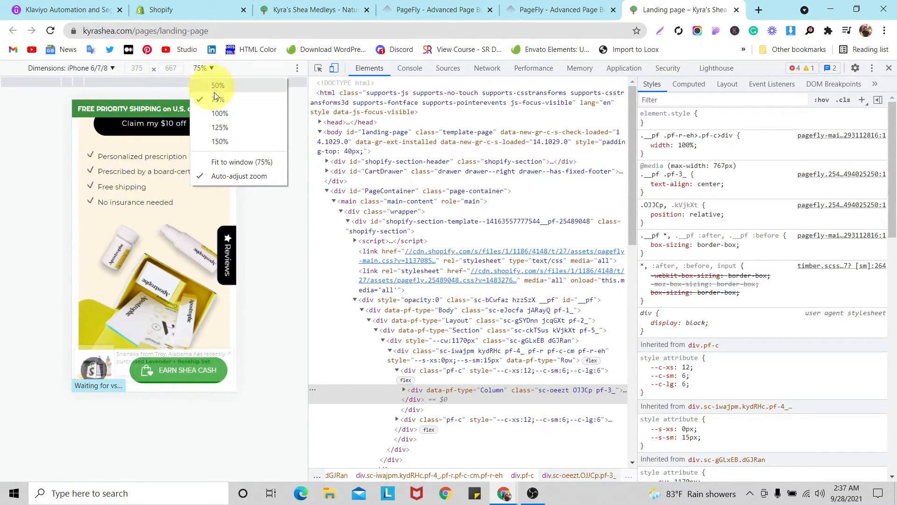
click(218, 111)
scroll(205, 199, up, 5)
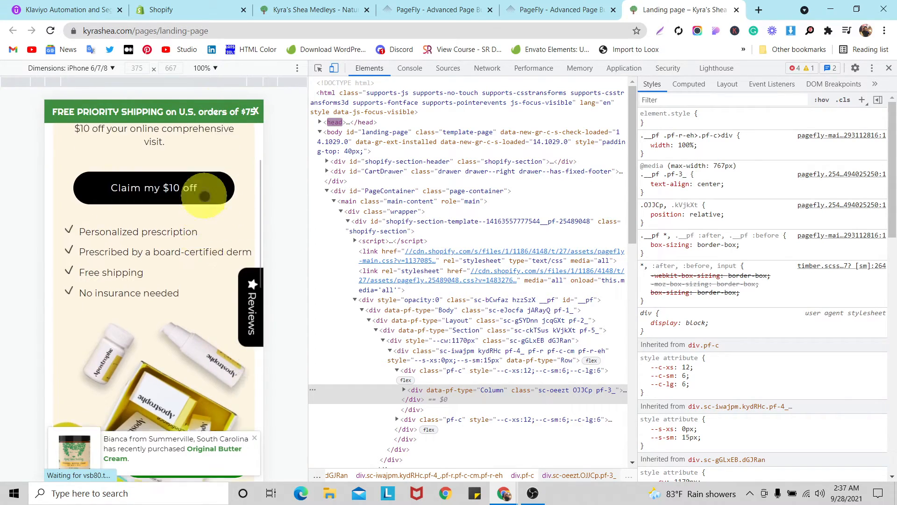
- Inspect the wrapper element around the hero section and toggle its 0 15px padding off and on to test the side gap
click(318, 68)
click(50, 198)
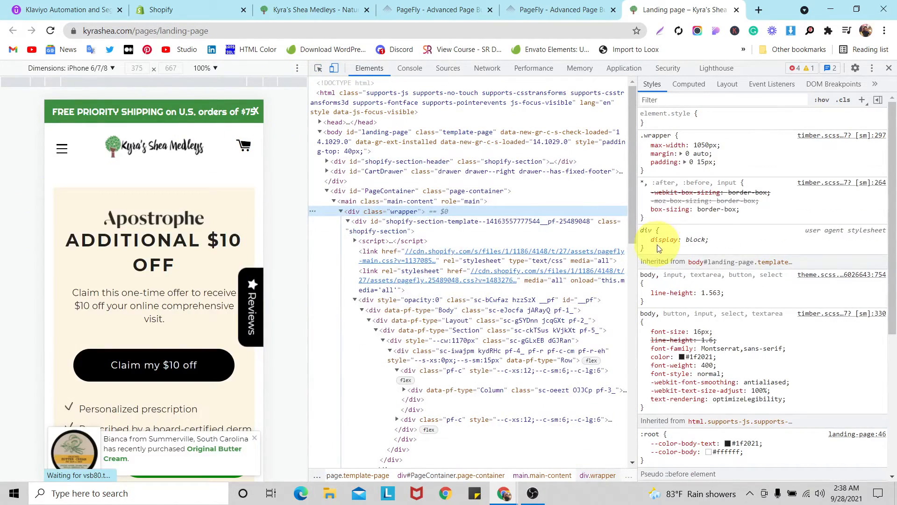
click(645, 162)
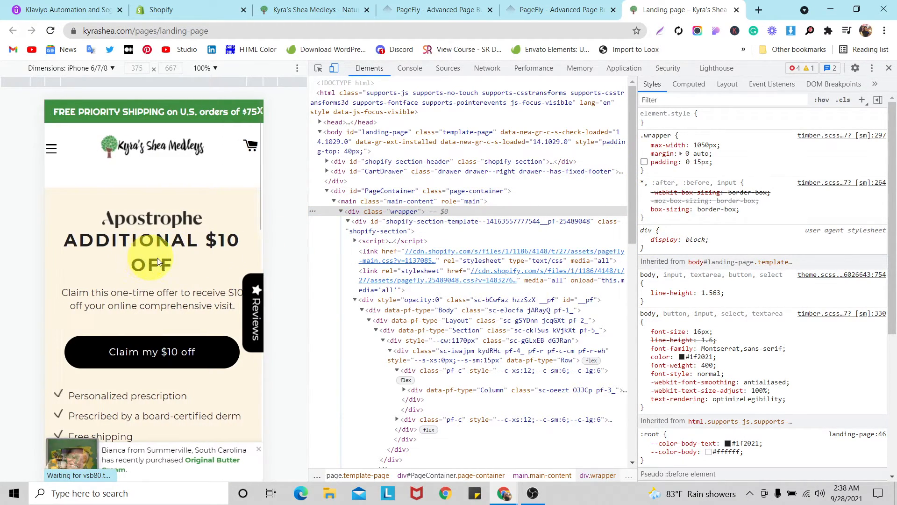
click(645, 162)
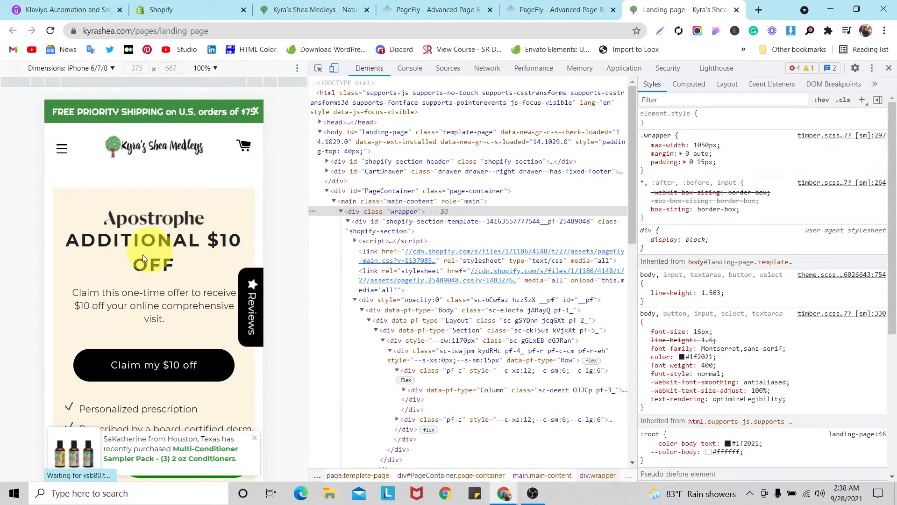
- Review the live page's hero section in the emulated mobile layout and close the live page's browser tab
scroll(174, 244, down, 6)
scroll(126, 272, up, 6)
scroll(124, 266, down, 2)
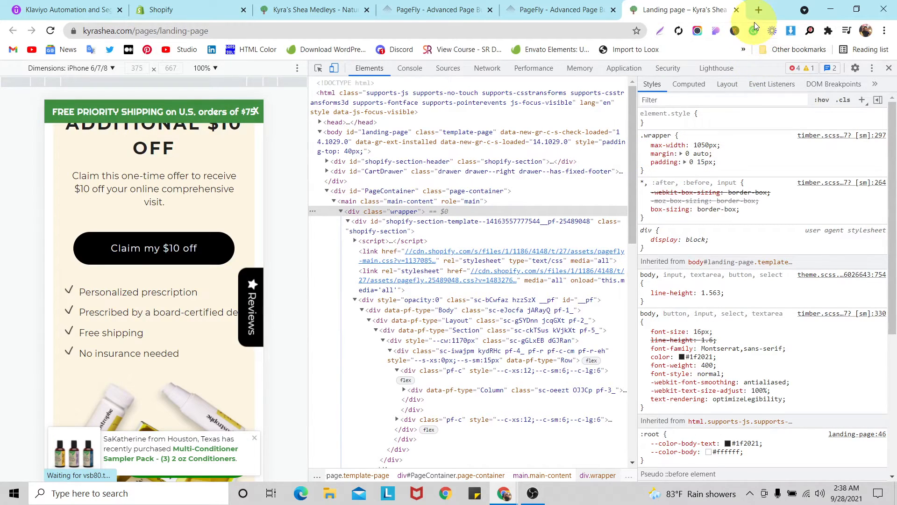
scroll(171, 234, up, 2)
scroll(167, 241, down, 2)
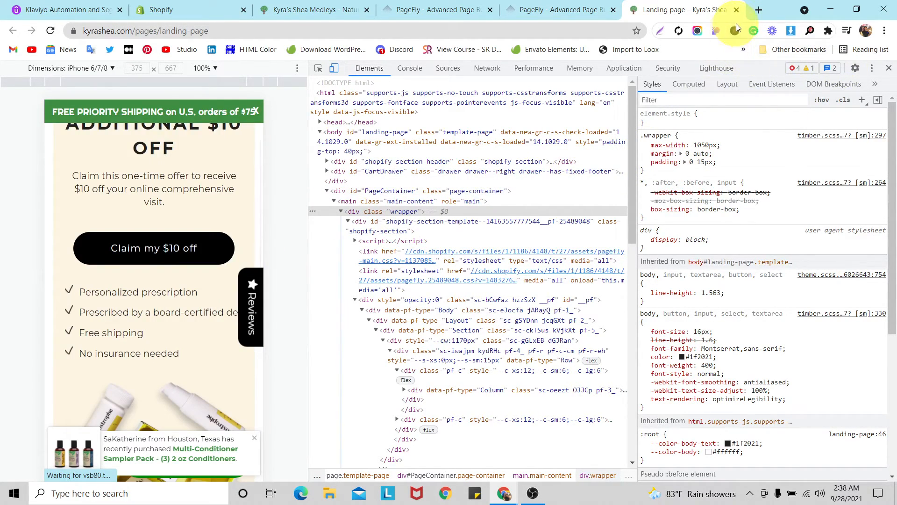
click(737, 10)
- Check the hero section in the editor's mobile view and switch the editor to the All Devices view
scroll(405, 248, down, 3)
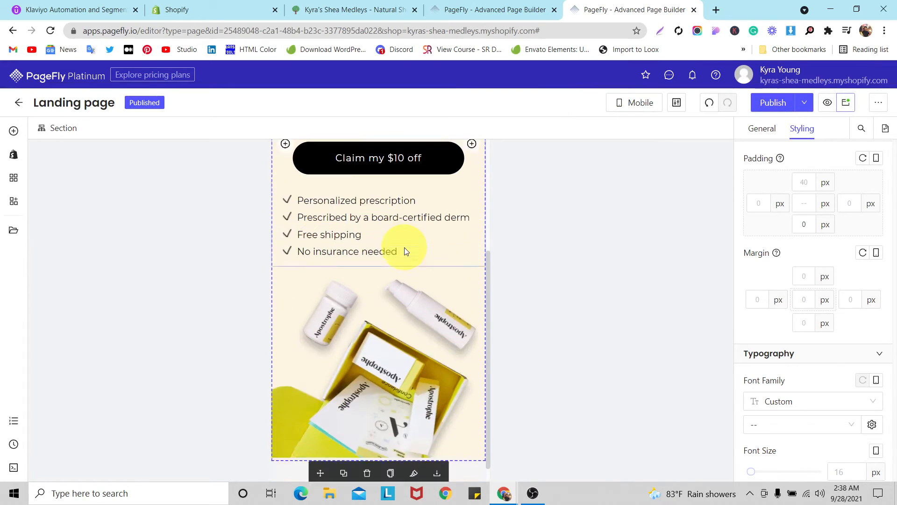
scroll(406, 250, up, 3)
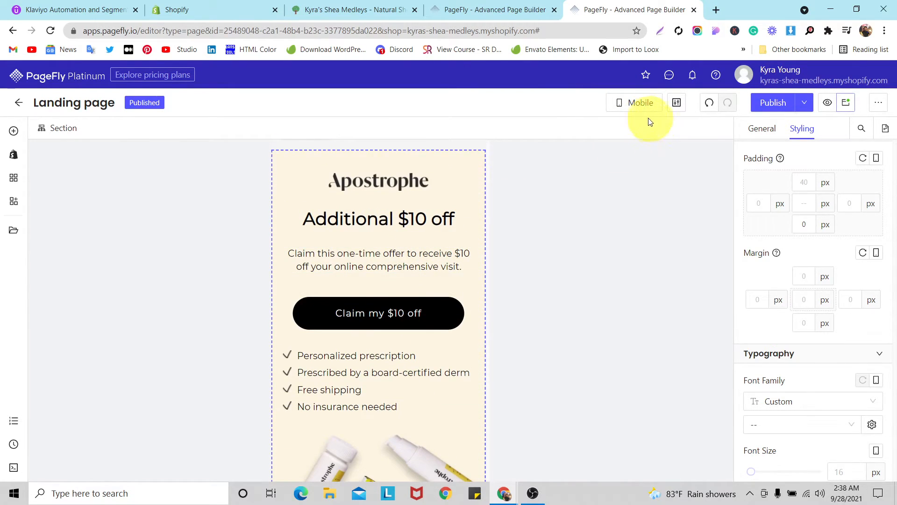
click(633, 105)
click(627, 124)
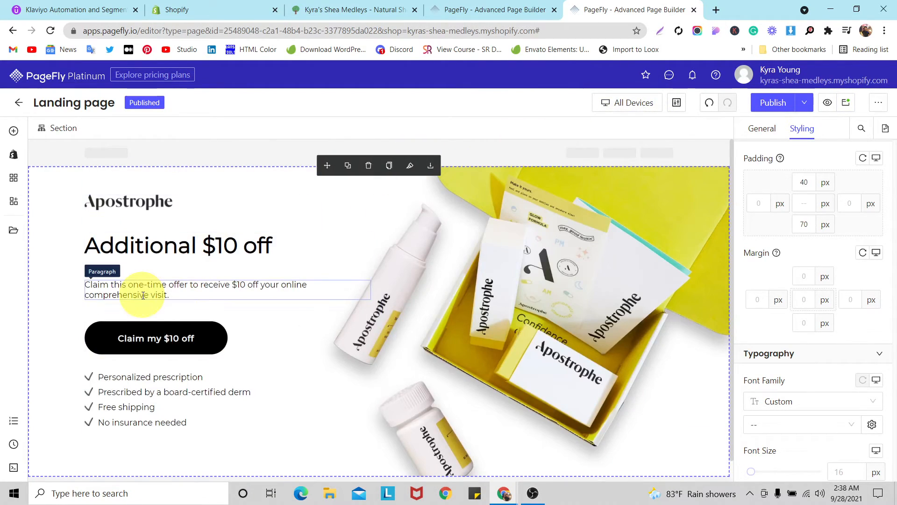
scroll(143, 296, down, 1)
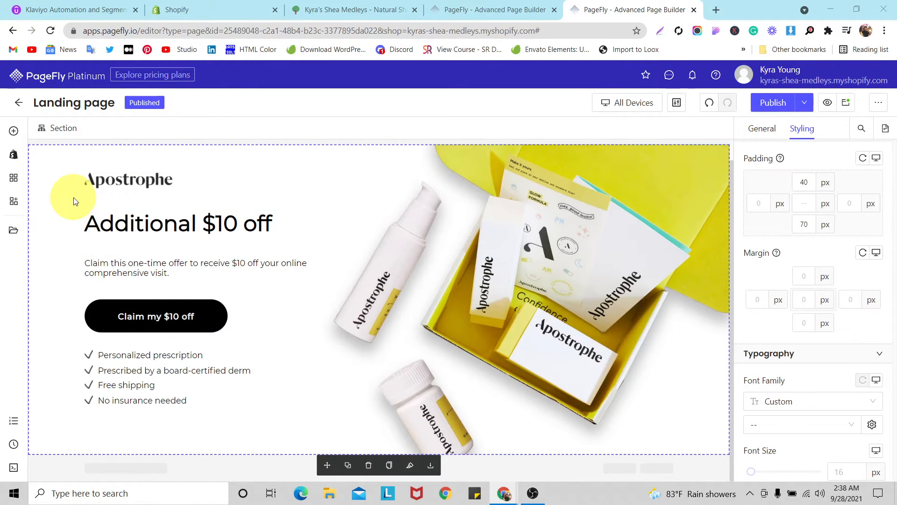
- Add a four-column 1/4 layout section below the hero section and insert a fifth column at its end
click(14, 131)
scroll(112, 315, down, 2)
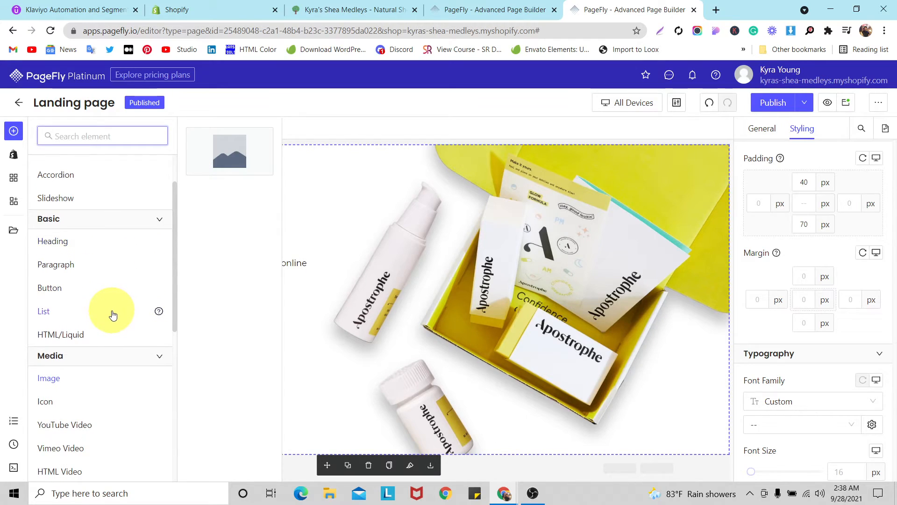
scroll(113, 314, up, 2)
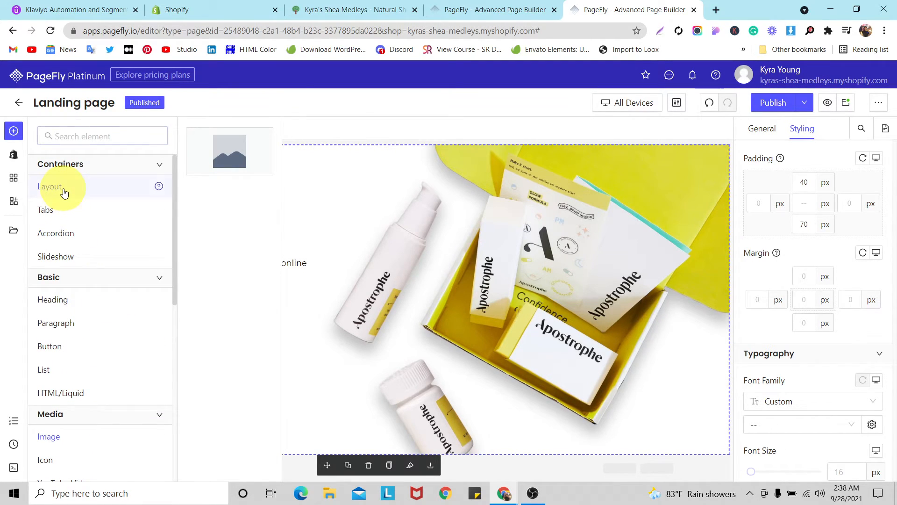
click(63, 190)
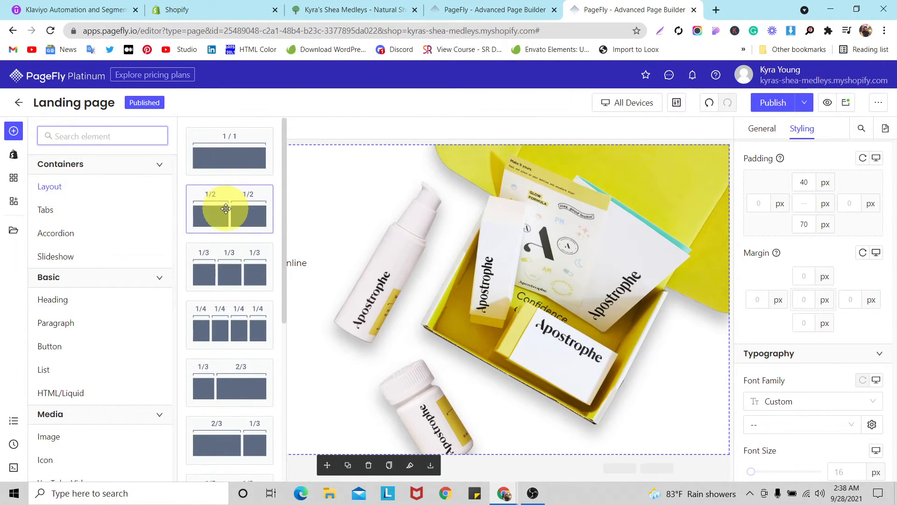
scroll(226, 198, down, 1)
drag(213, 262, 225, 460)
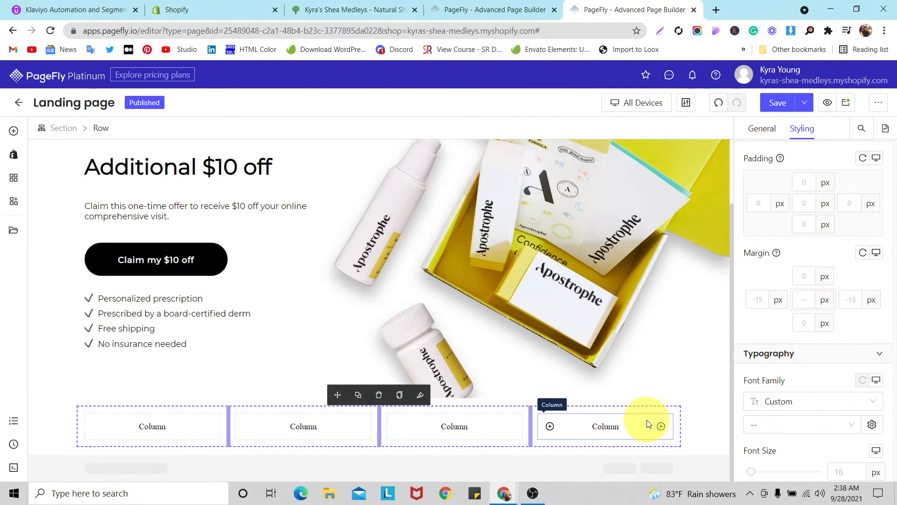
click(661, 426)
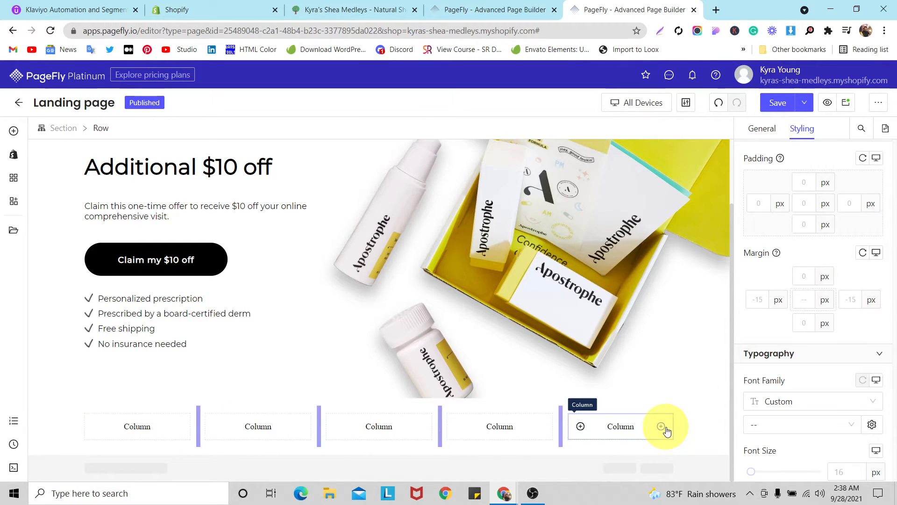
click(42, 426)
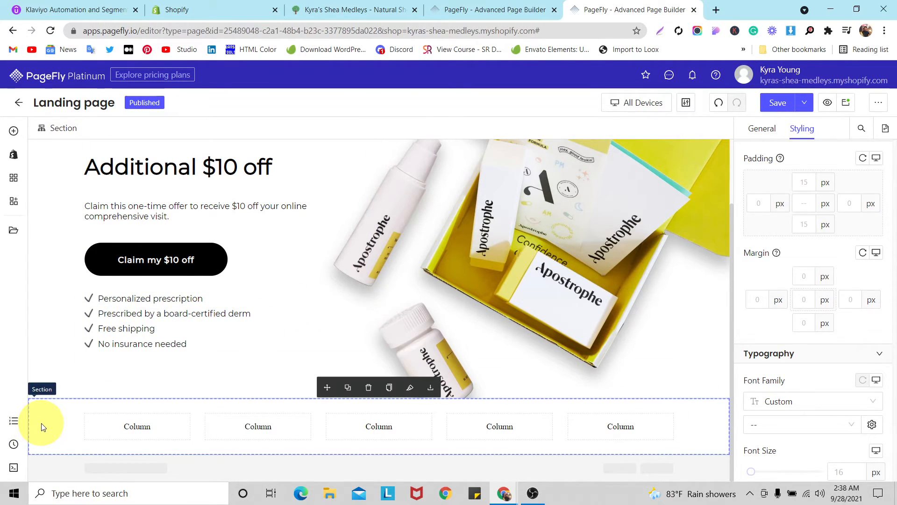
- Place an Image element in the first column of the new five-column section
click(14, 131)
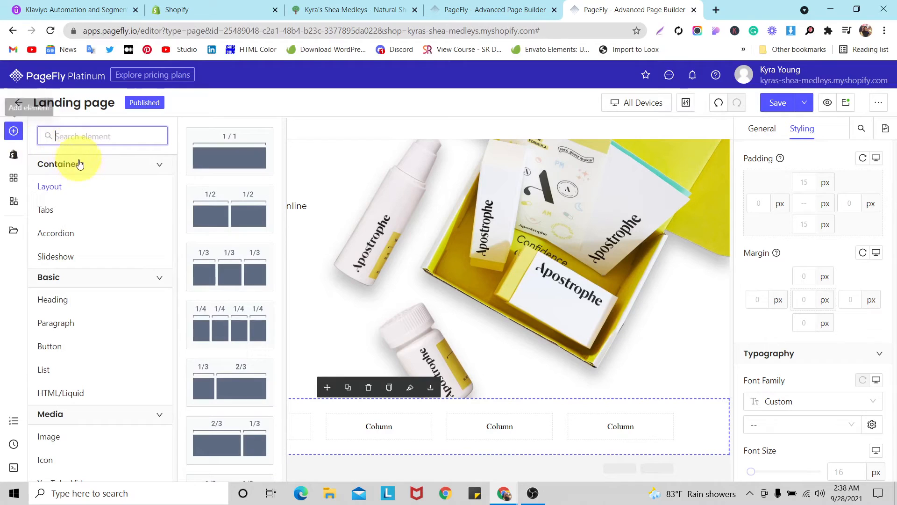
scroll(104, 304, down, 1)
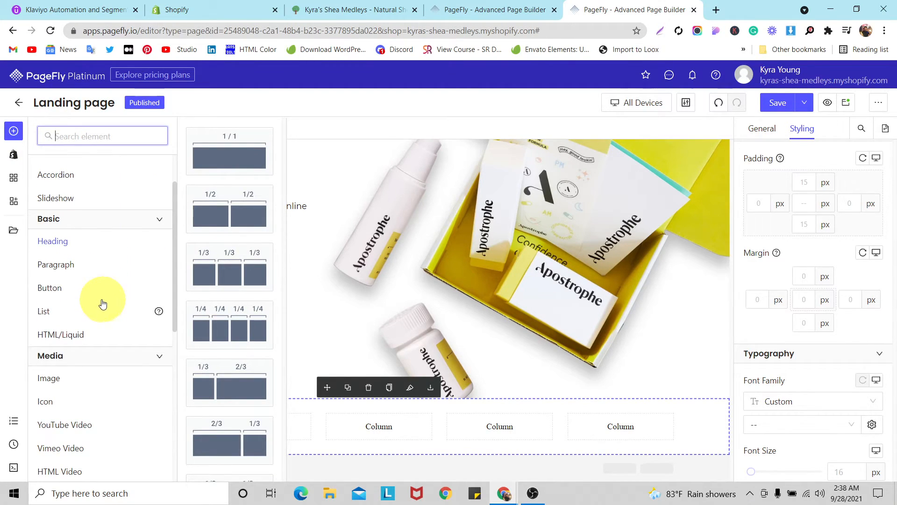
scroll(95, 299, down, 1)
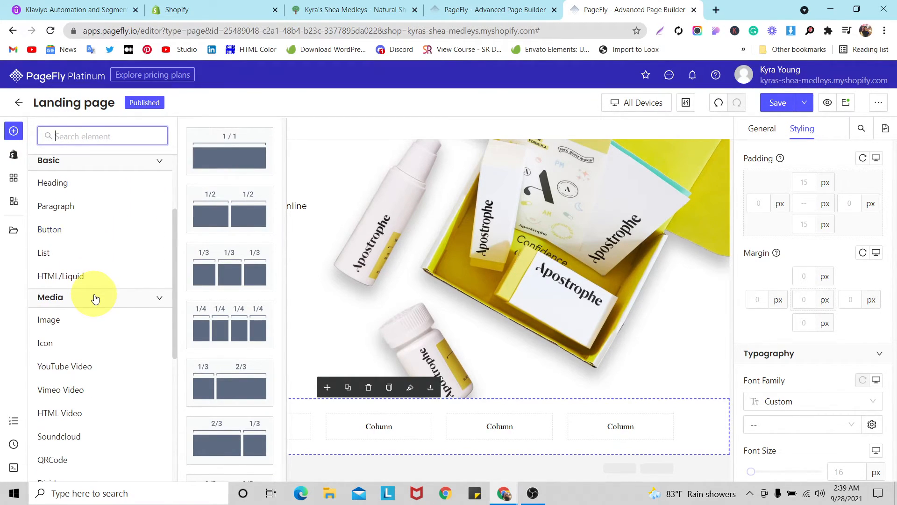
scroll(94, 297, down, 1)
scroll(97, 298, up, 1)
scroll(96, 298, up, 2)
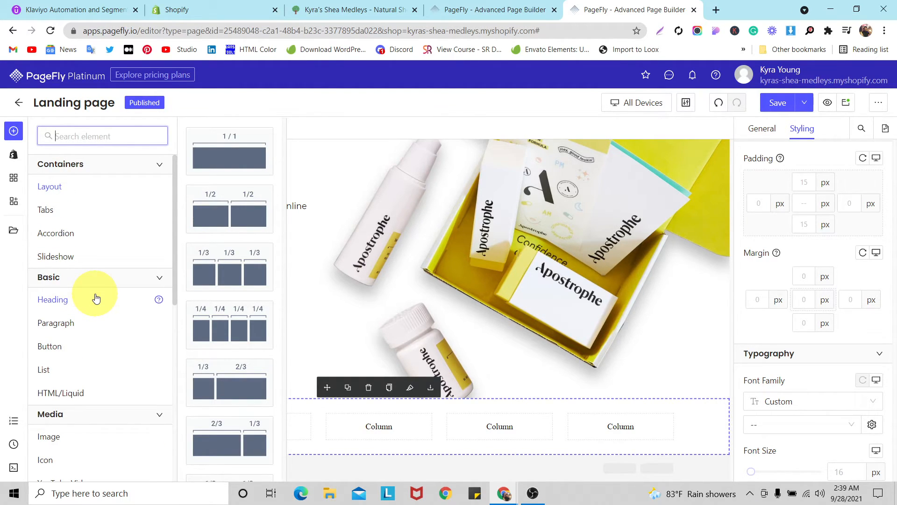
scroll(88, 246, down, 2)
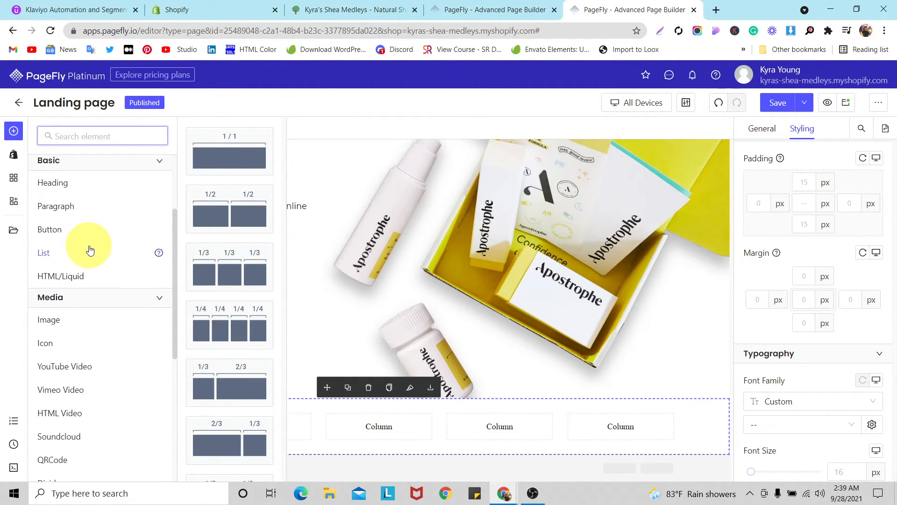
scroll(88, 281, up, 3)
click(80, 436)
drag(212, 190, 142, 425)
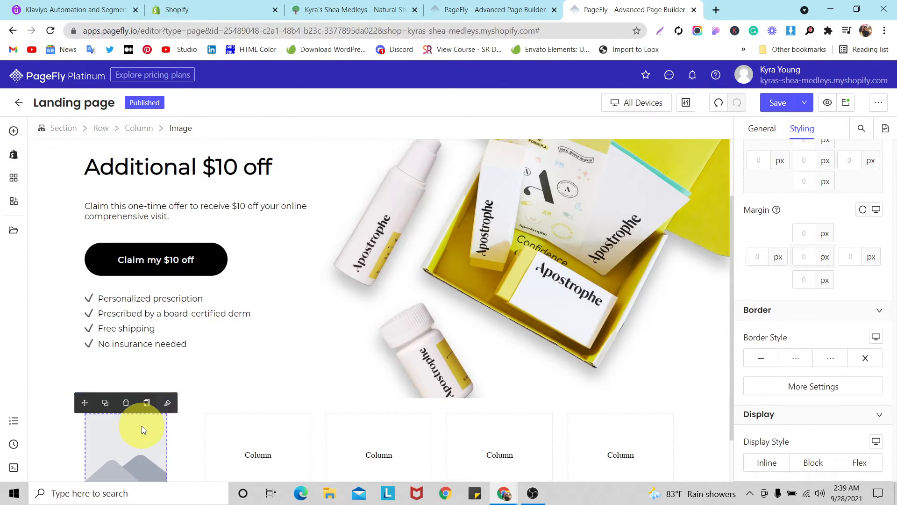
- Duplicate the image placeholder into the second and third columns of the five-column row
scroll(141, 425, down, 1)
click(105, 346)
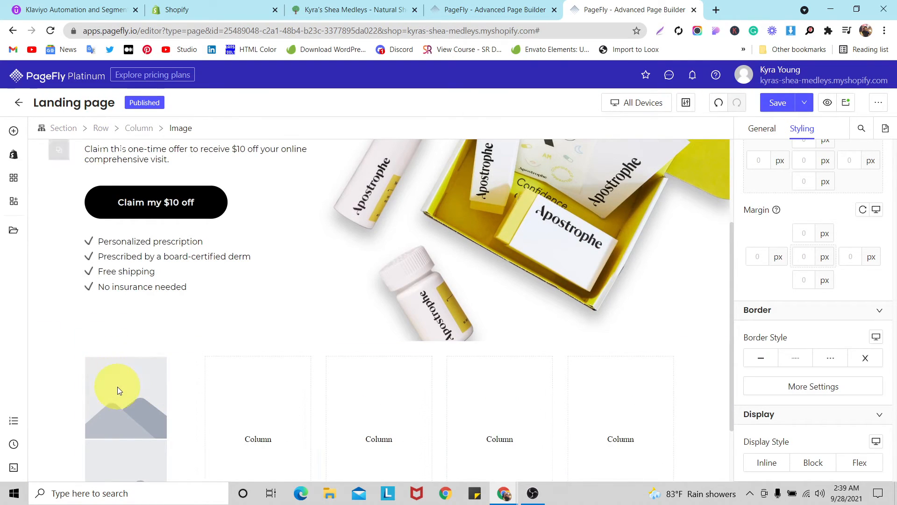
drag(84, 346, 252, 380)
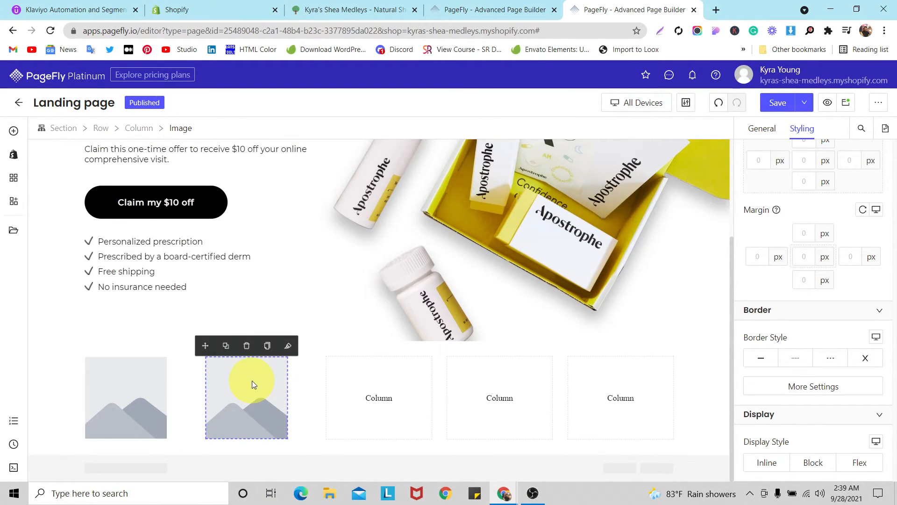
drag(209, 350, 361, 392)
- Upload the logos-forbes PNG from Downloads and set it as the source of the first column's image
click(123, 389)
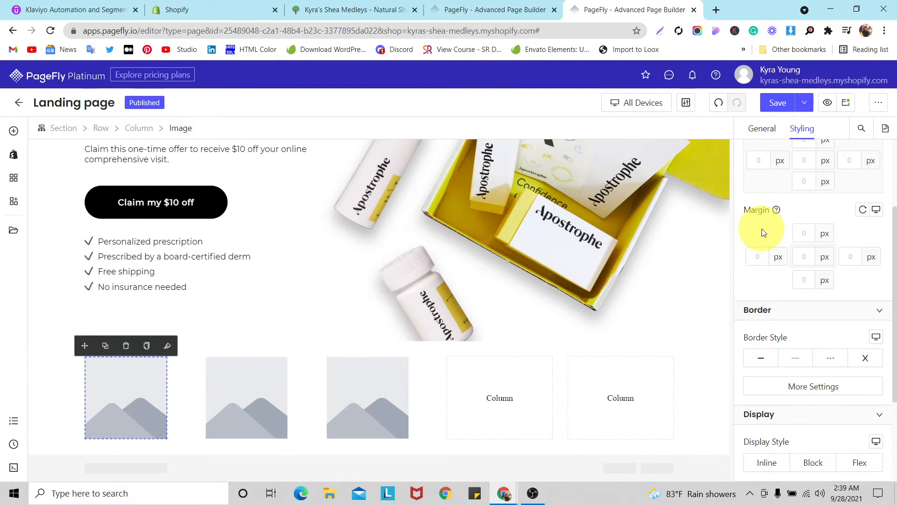
click(762, 130)
click(815, 215)
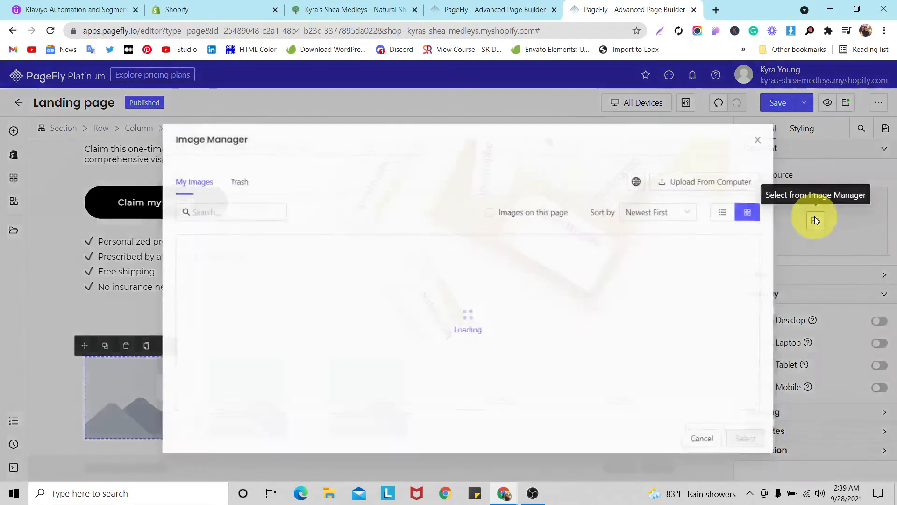
click(700, 180)
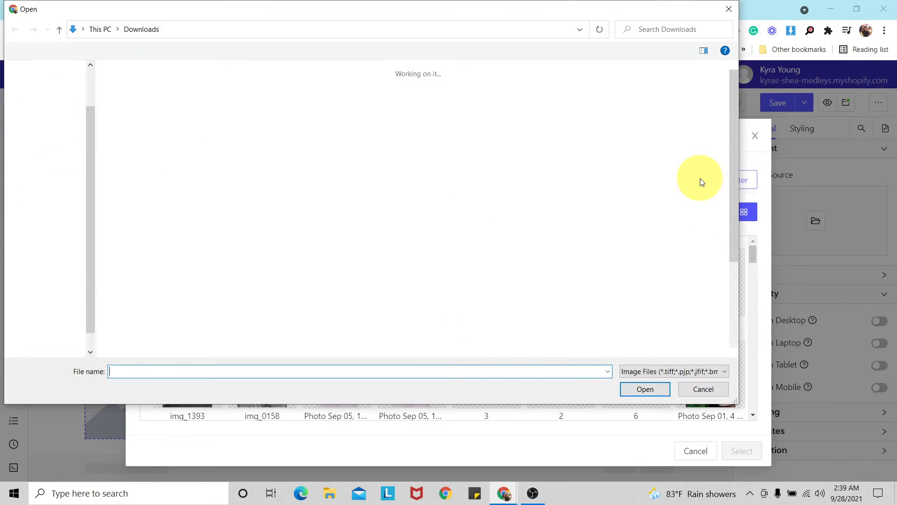
click(317, 146)
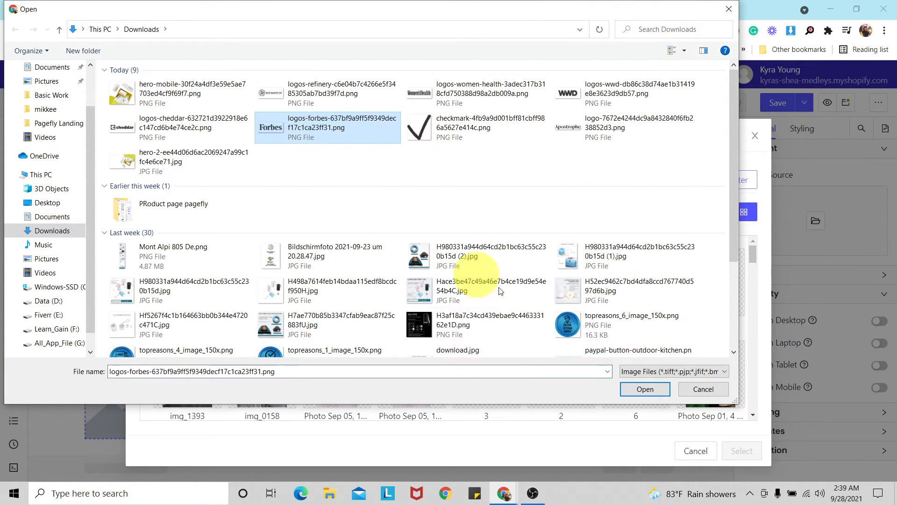
click(645, 390)
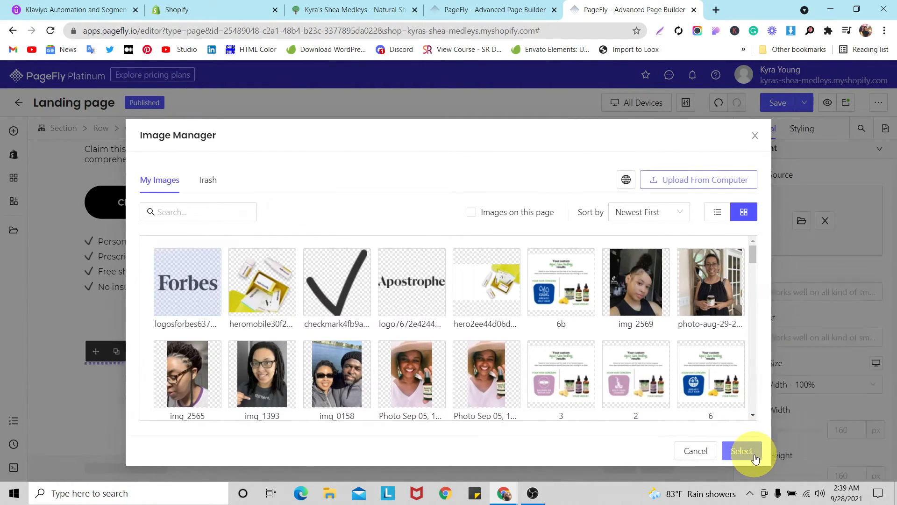
click(742, 451)
- Upload the logos-cheddar PNG from Downloads and set it as the source of the second column's image
click(260, 412)
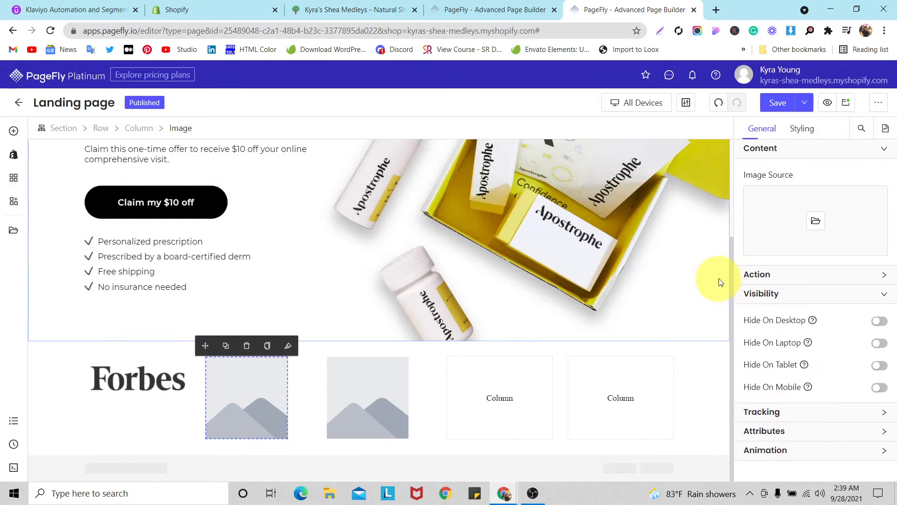
click(814, 222)
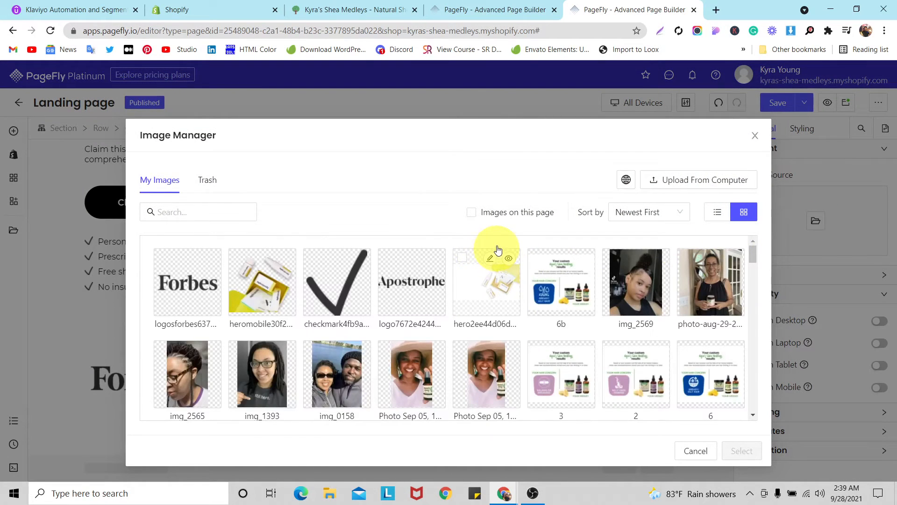
click(683, 181)
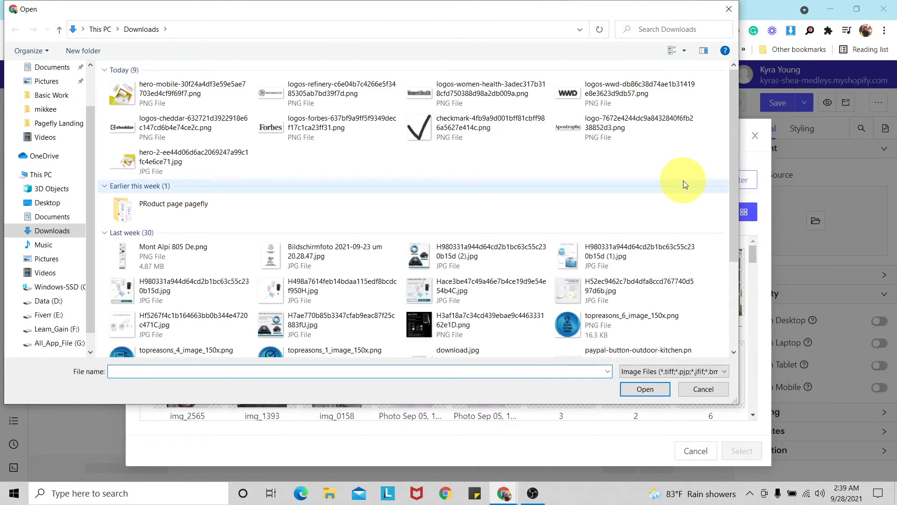
click(155, 131)
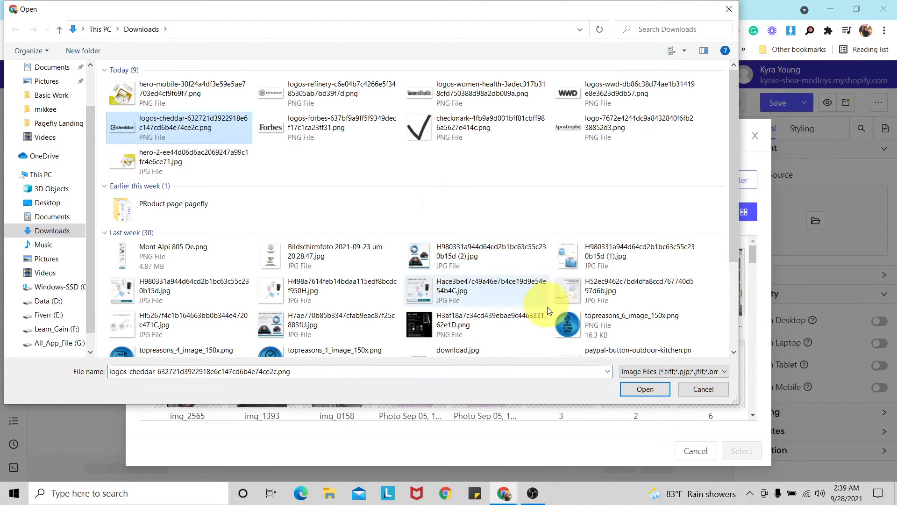
click(637, 388)
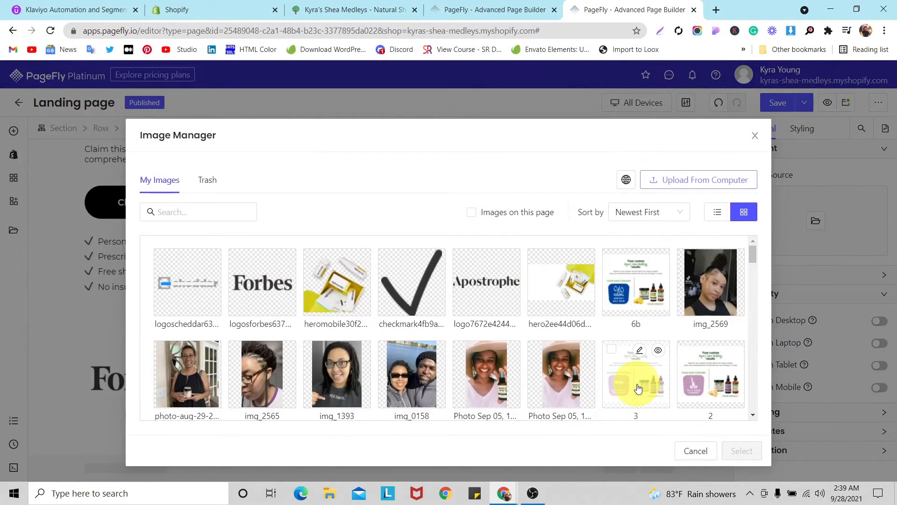
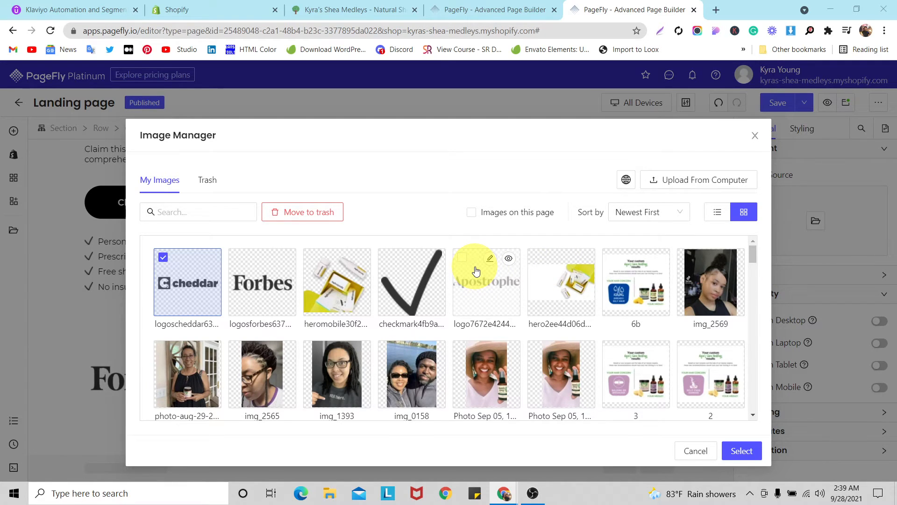
click(742, 451)
- Upload the logos-wwd PNG from Downloads and set it as the source of the third column's image
click(372, 382)
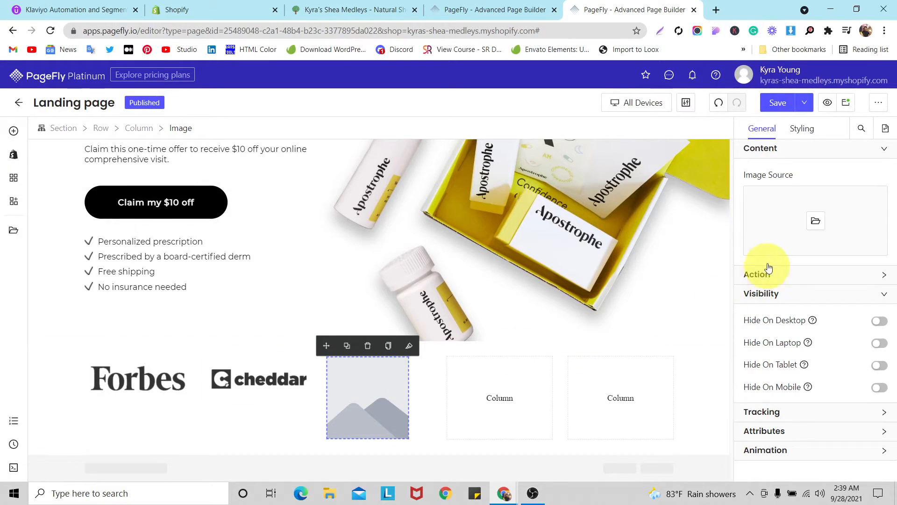
click(816, 220)
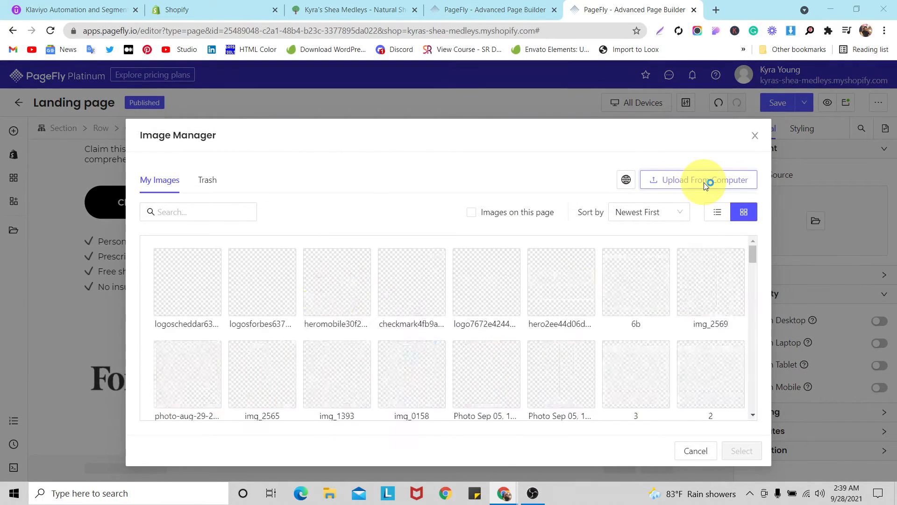
click(706, 183)
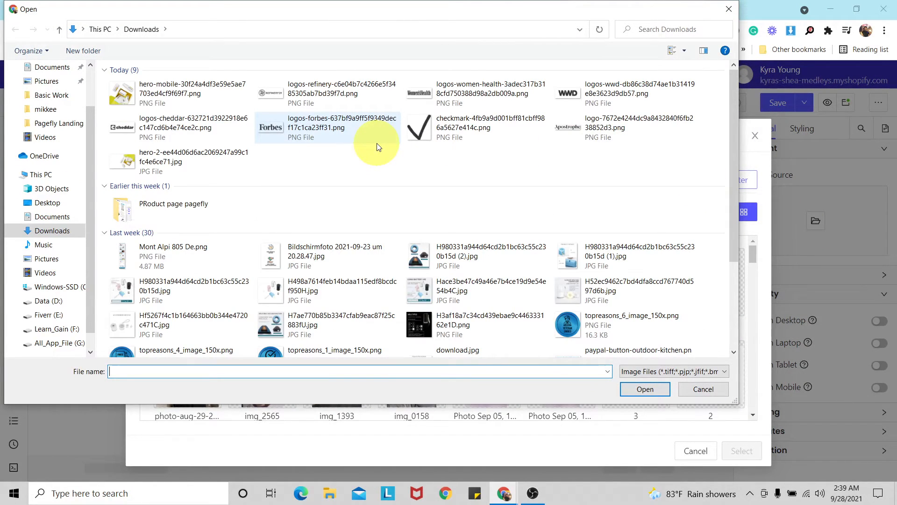
key(Escape)
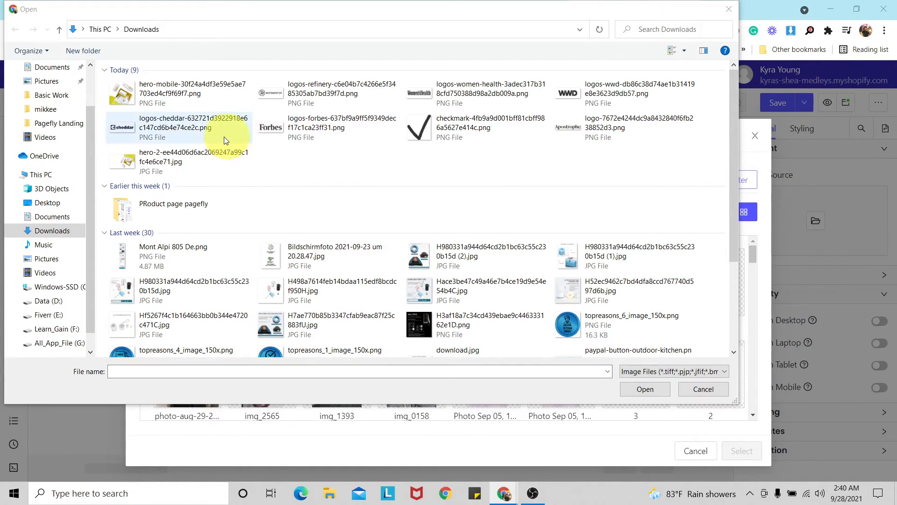
click(571, 94)
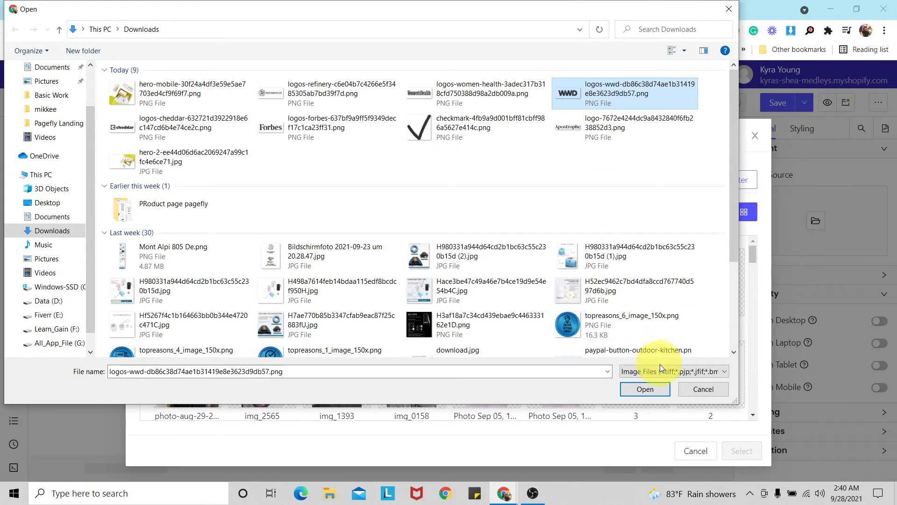
click(658, 390)
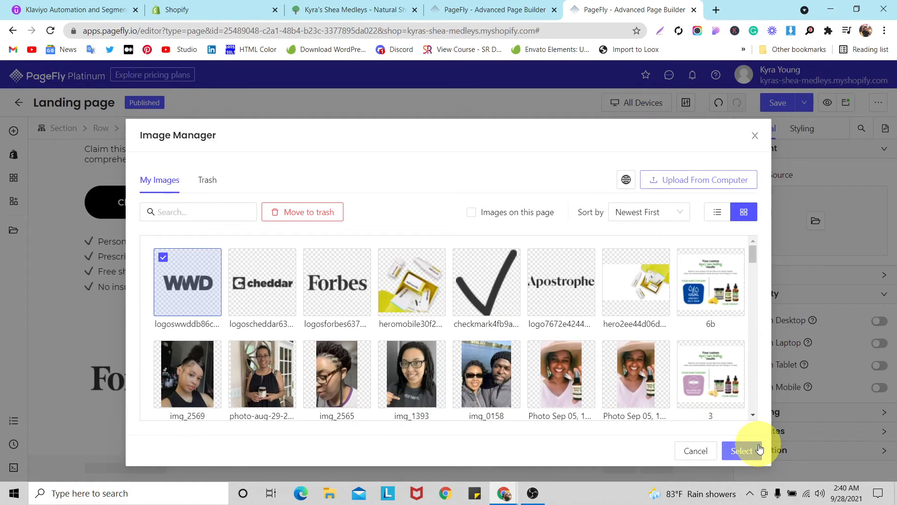
click(743, 451)
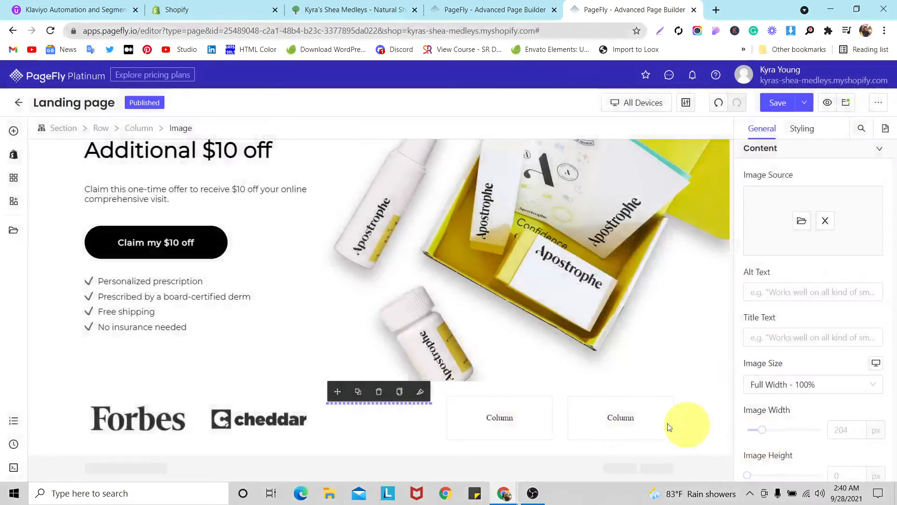
- Duplicate the WWD logo into the fourth column and replace the copy's source with the logos-women-health PNG uploaded from Downloads
click(357, 392)
drag(337, 386, 490, 427)
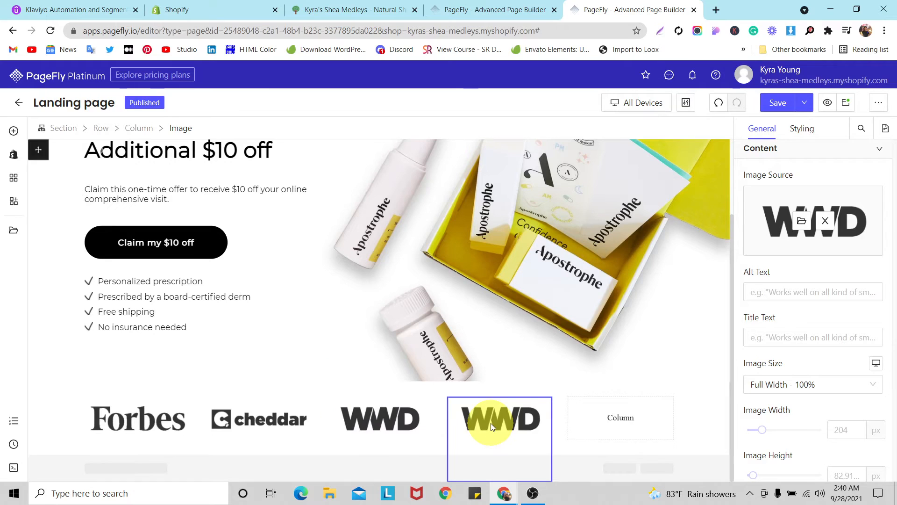
click(803, 220)
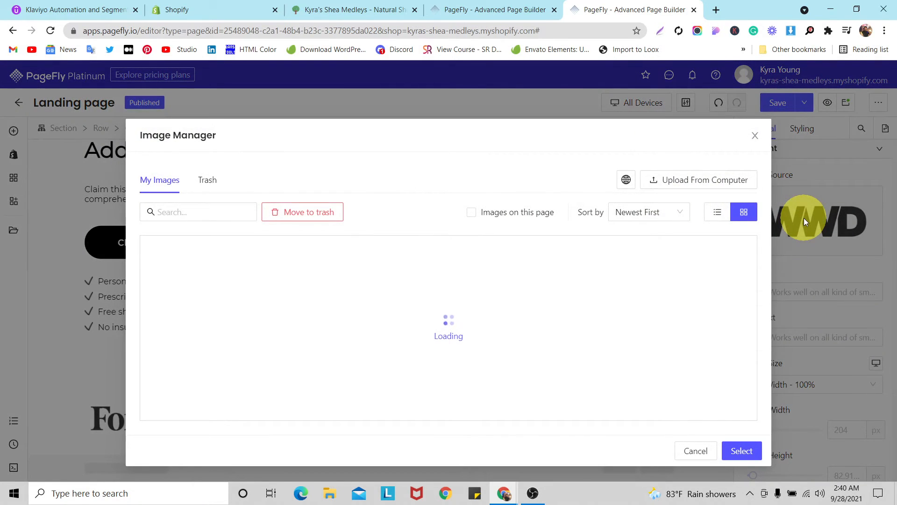
click(668, 180)
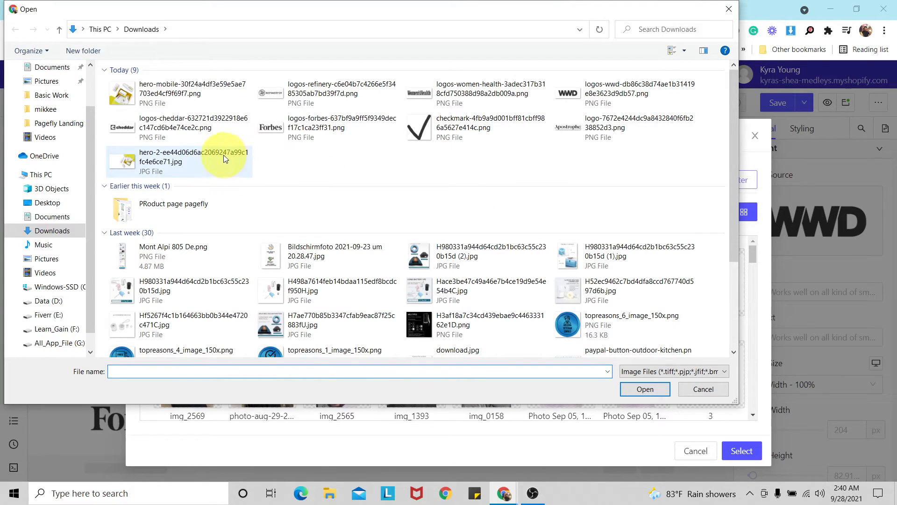
click(416, 96)
click(650, 385)
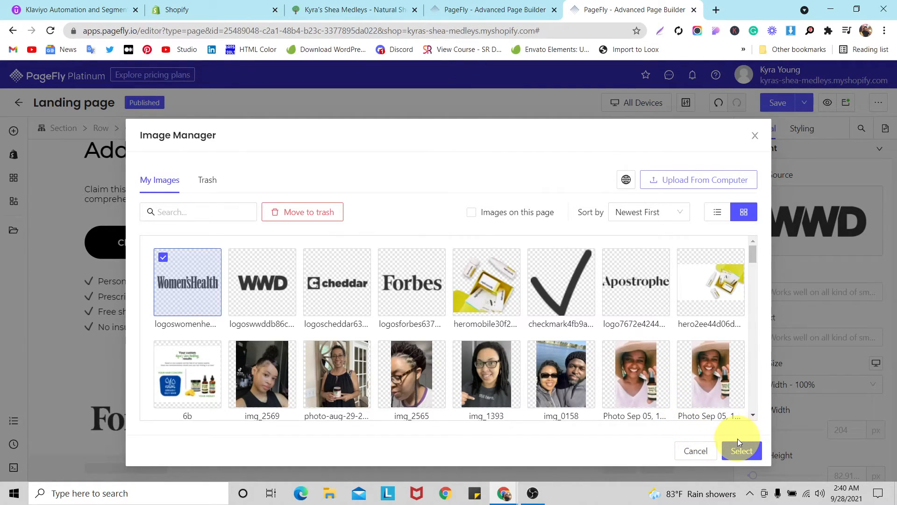
click(740, 449)
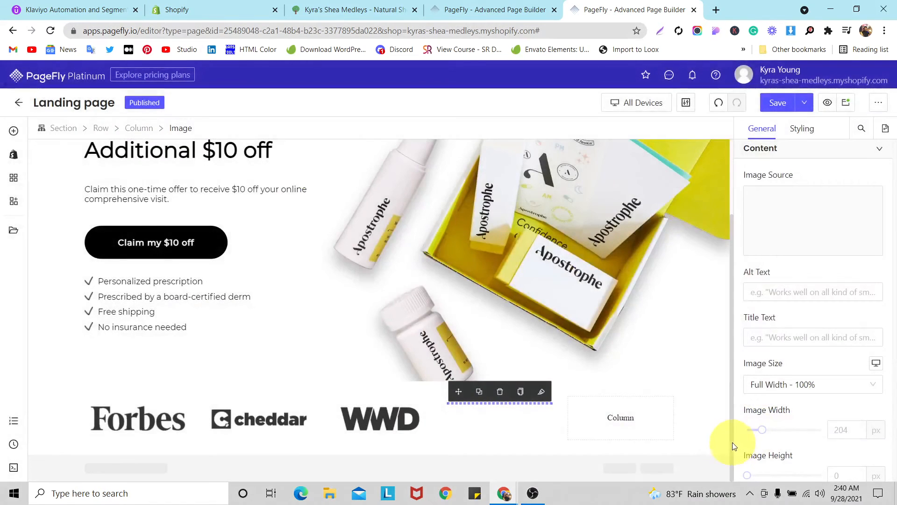
- Duplicate the Women's Health logo into the fifth column and replace the copy's source with the logos-refinery PNG uploaded from Downloads
click(473, 386)
mouse_move(459, 385)
mouse_down()
mouse_move(556, 416)
mouse_move(598, 413)
mouse_up()
click(800, 222)
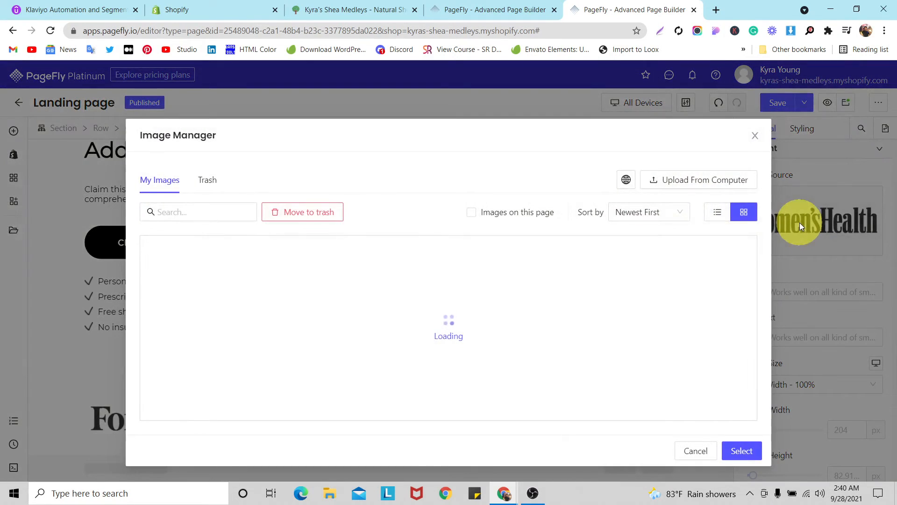
click(717, 180)
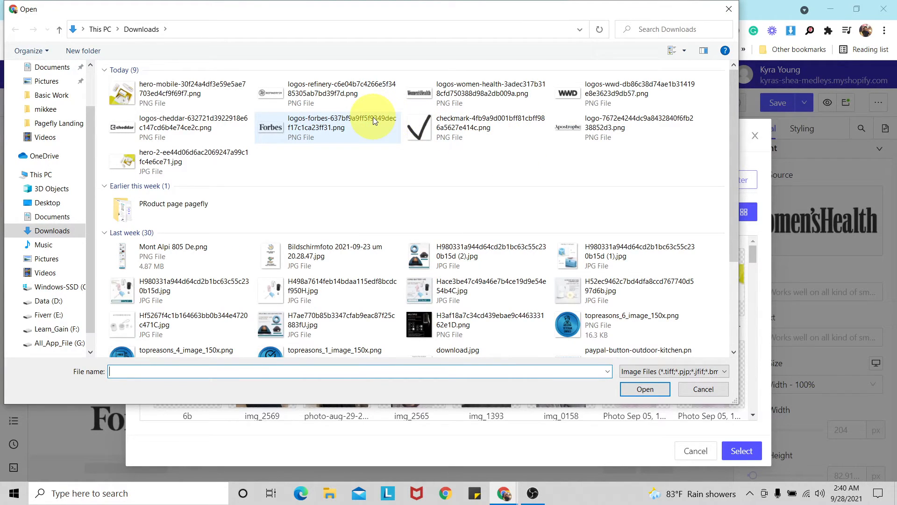
click(357, 91)
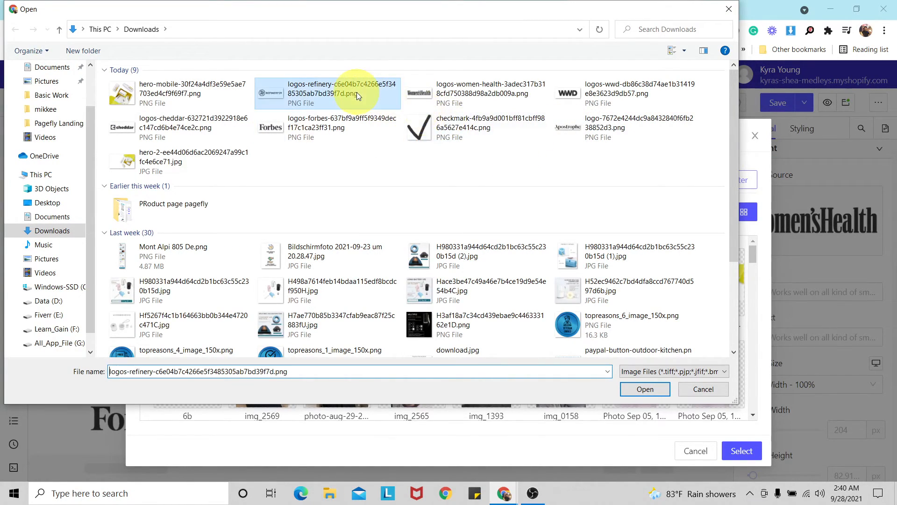
click(648, 391)
mouse_move(646, 397)
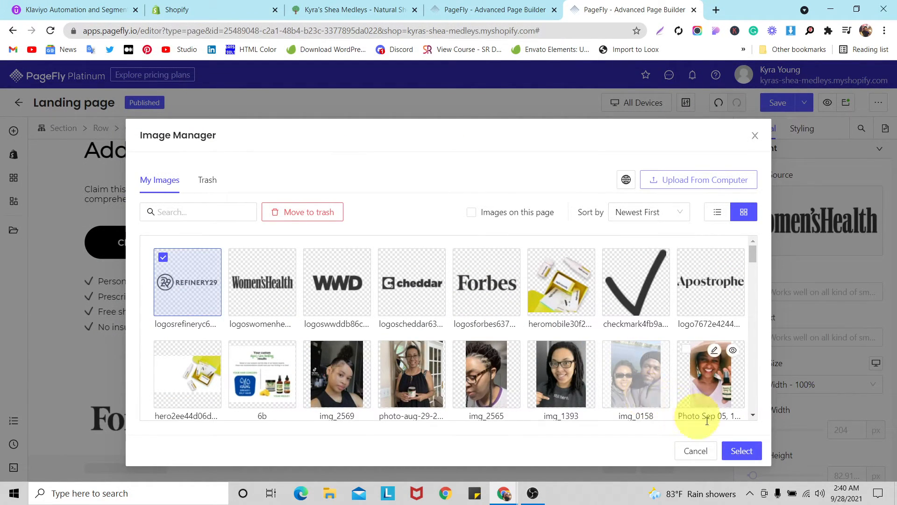
click(742, 450)
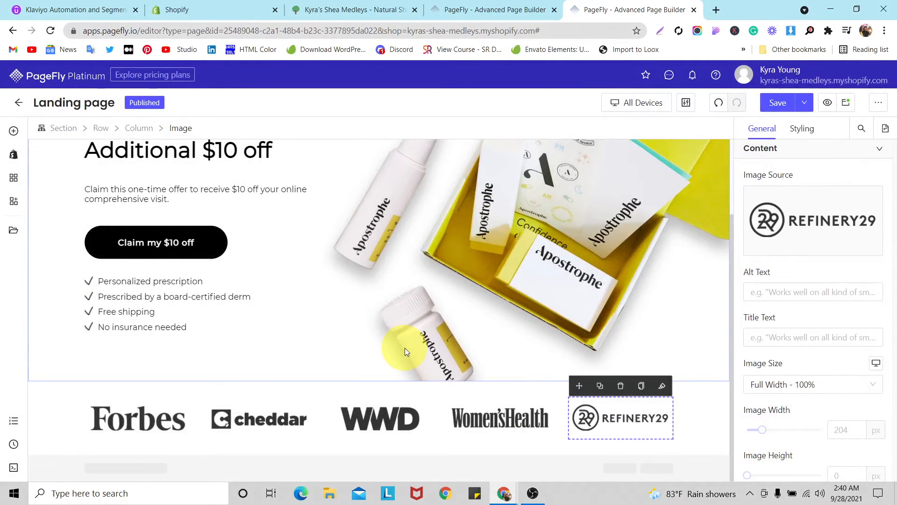
- Examine the logo section's layout and the Forbes image's size settings in the Mobile view, and return to All Devices
click(37, 409)
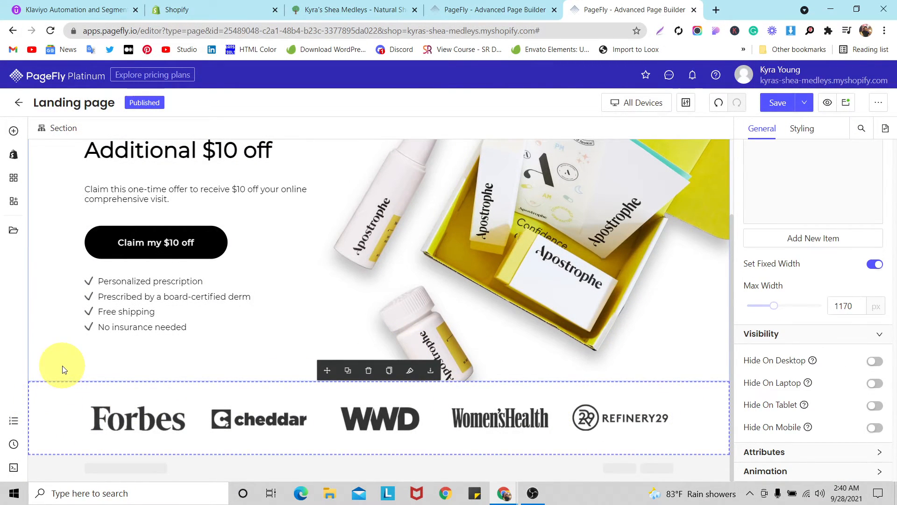
click(638, 103)
click(633, 182)
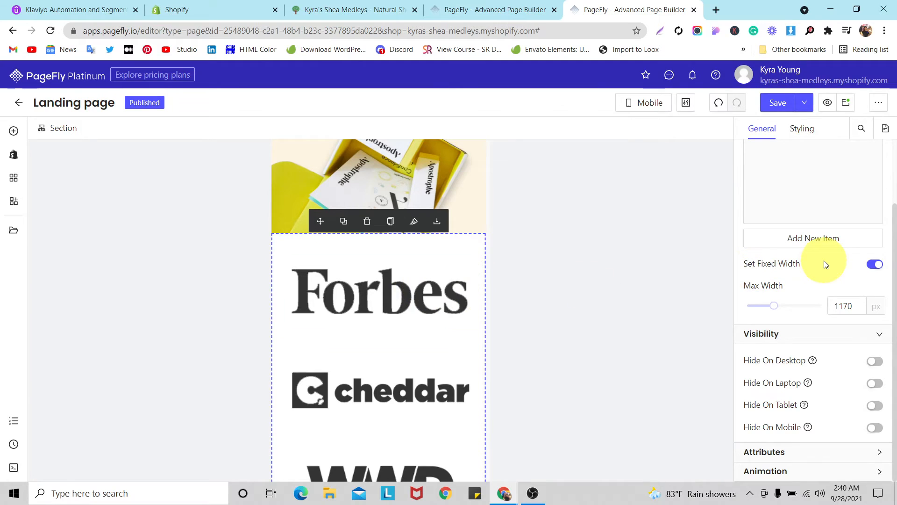
click(397, 279)
scroll(836, 267, down, 3)
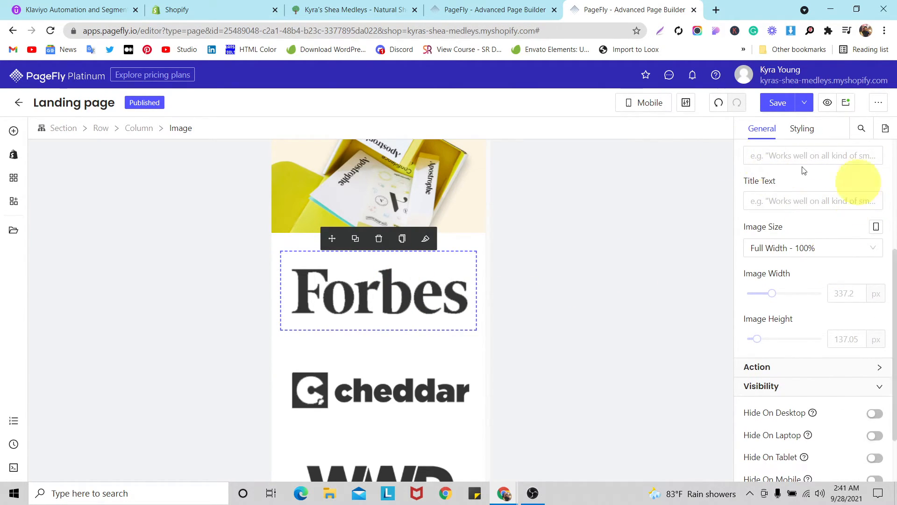
click(663, 110)
click(640, 126)
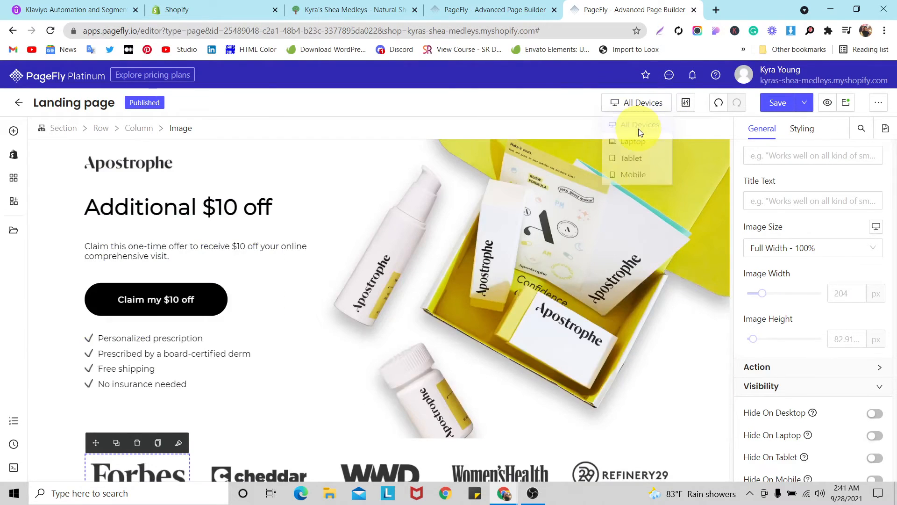
- Add the three-image Slideshow element above the press logos in the logo section
scroll(236, 295, down, 1)
click(37, 395)
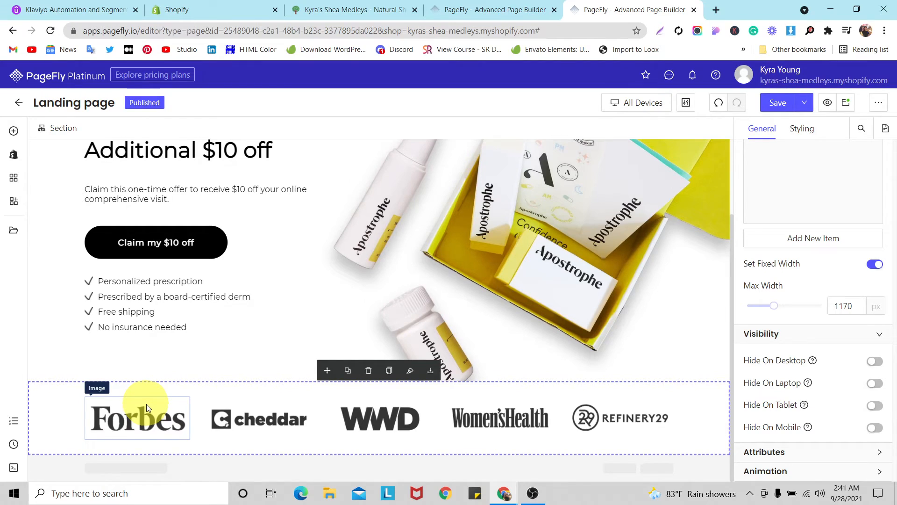
click(14, 132)
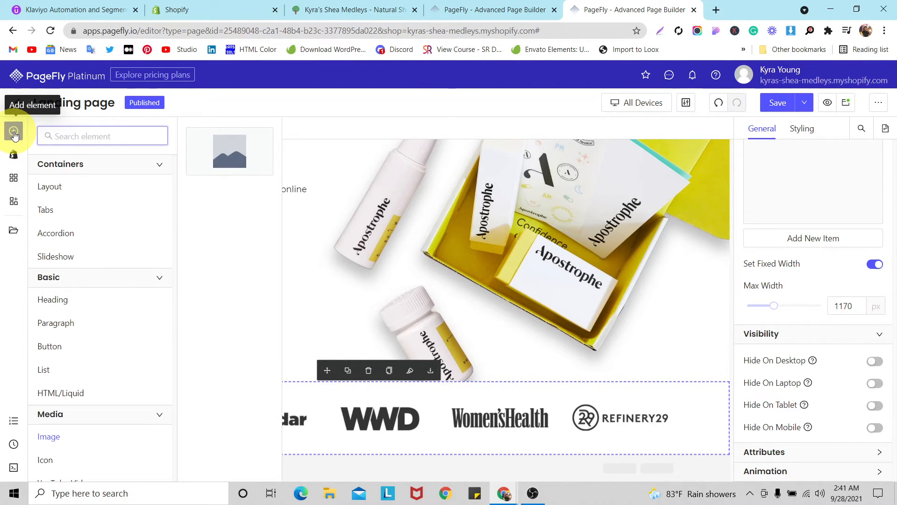
scroll(72, 222, down, 1)
mouse_move(70, 198)
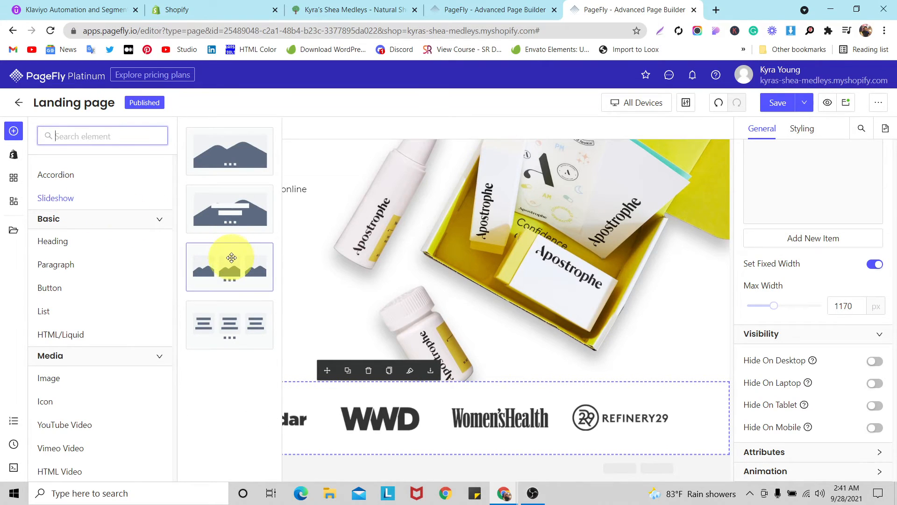
drag(223, 262, 283, 389)
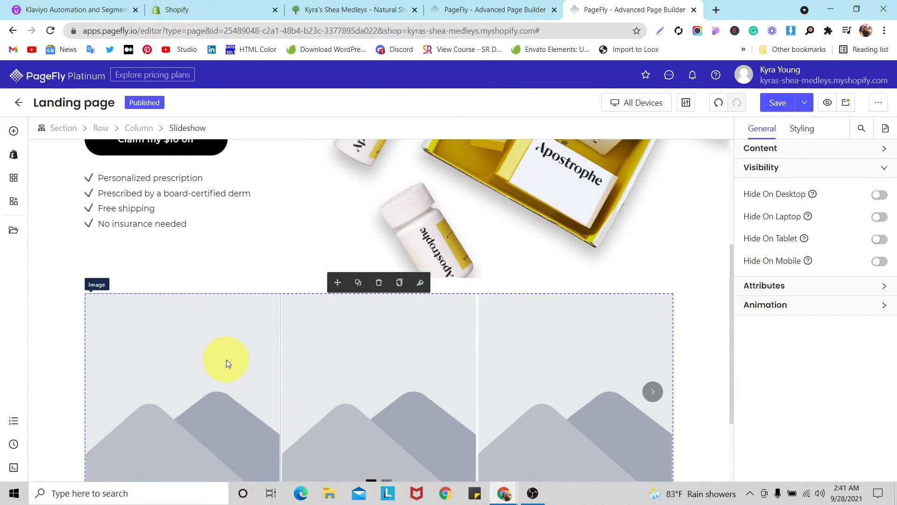
click(227, 363)
scroll(776, 264, up, 2)
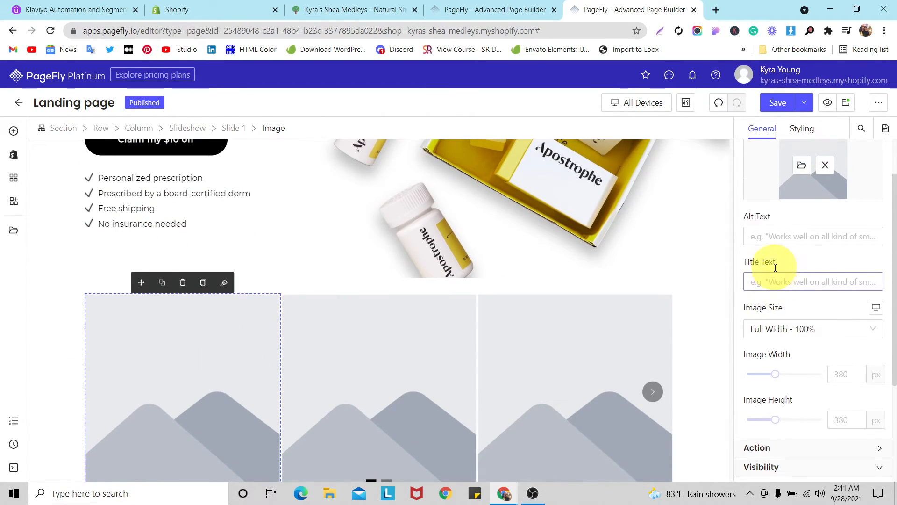
scroll(779, 274, down, 5)
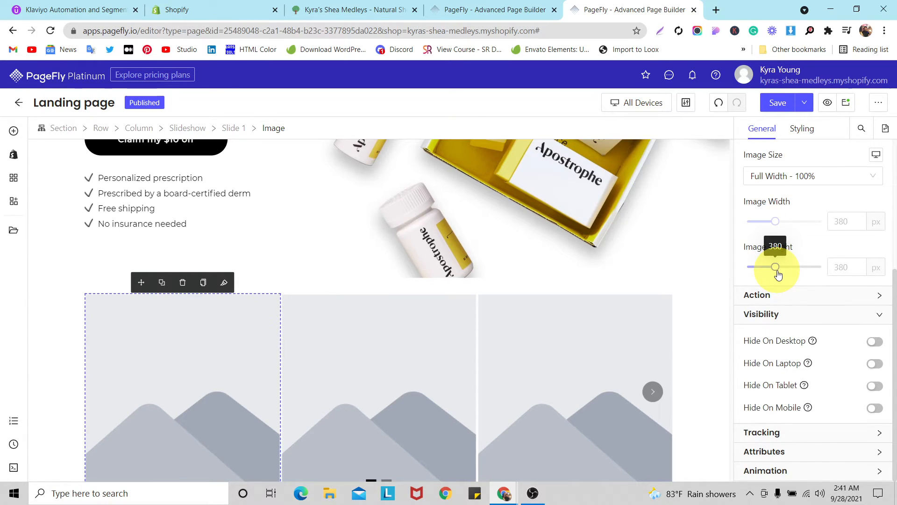
scroll(778, 274, up, 4)
scroll(778, 275, down, 2)
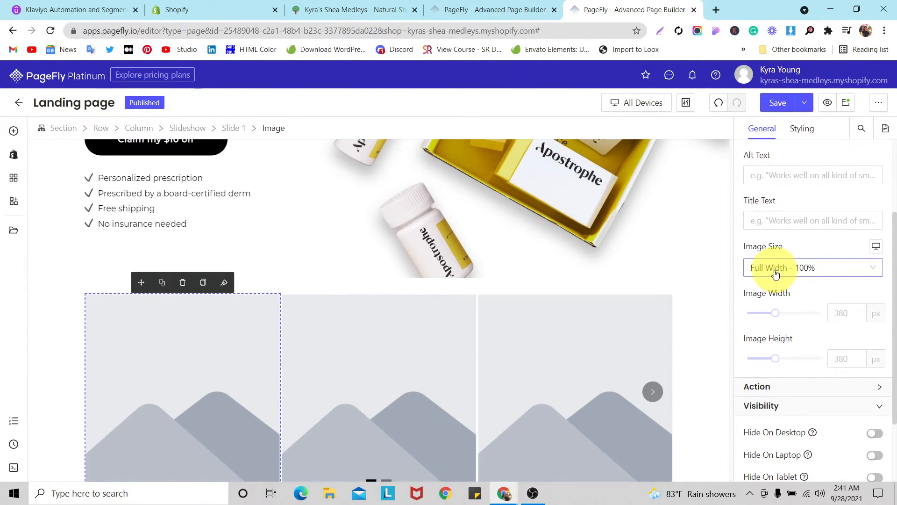
- Set the slideshow's number of slides to show to 5 and delete Slide 6
click(198, 132)
click(762, 149)
scroll(804, 299, down, 1)
scroll(791, 410, down, 1)
drag(777, 409, 805, 409)
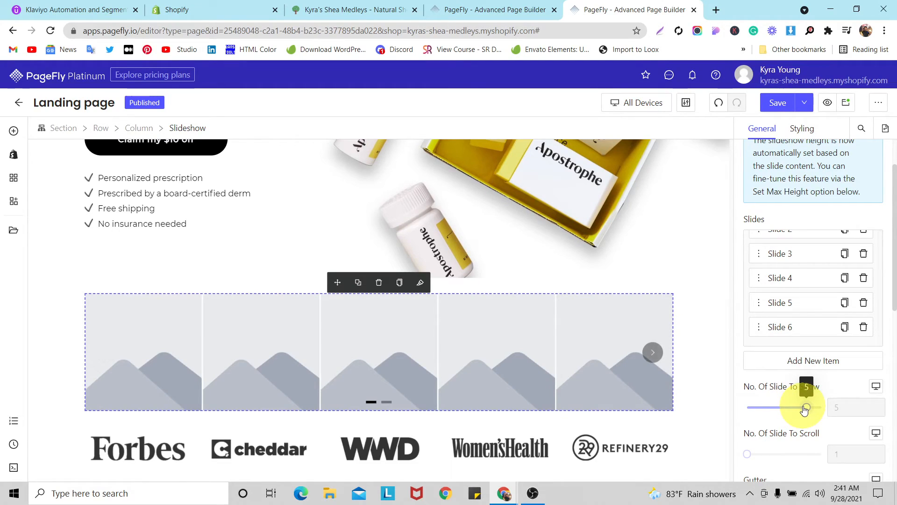
scroll(865, 240, down, 2)
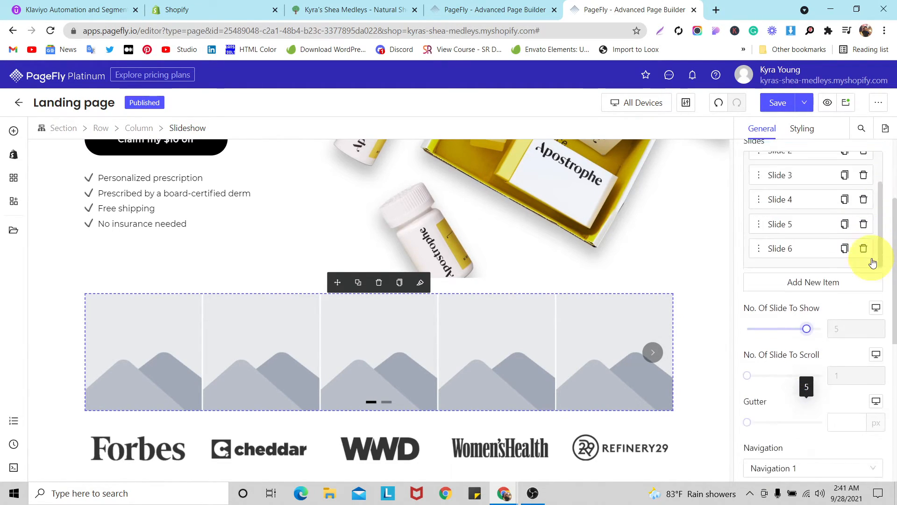
click(864, 211)
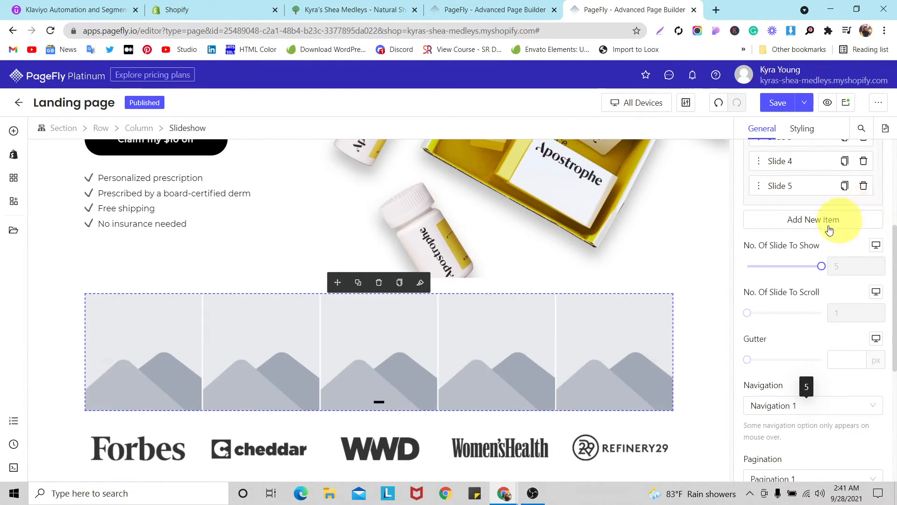
- Set the slideshow's pagination to None and open its navigation style options
click(413, 337)
click(192, 129)
scroll(772, 234, down, 4)
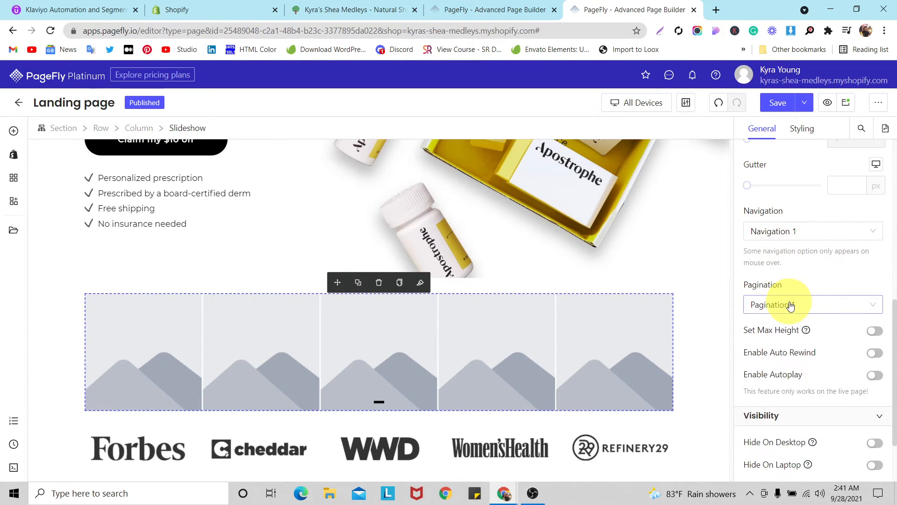
click(790, 306)
click(779, 329)
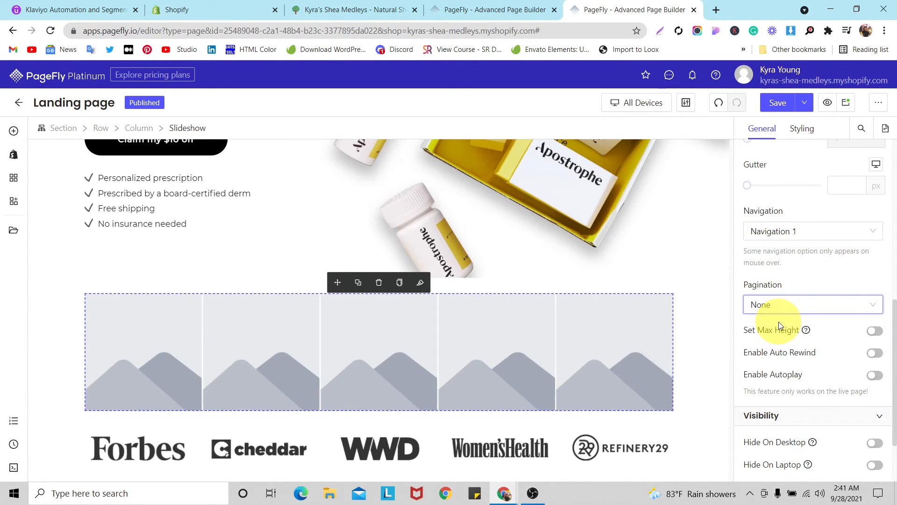
click(785, 230)
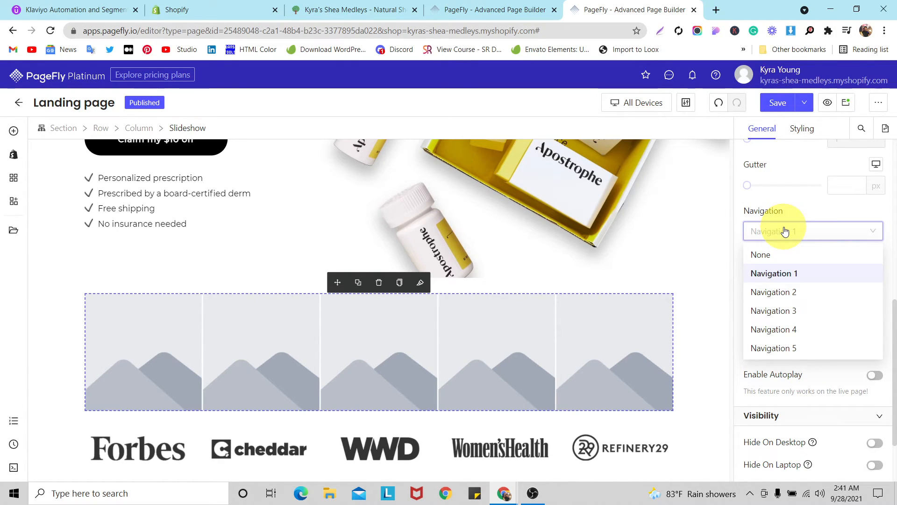
- Set the slideshow's Slide 1 image to the Forbes logo from My Images
click(154, 323)
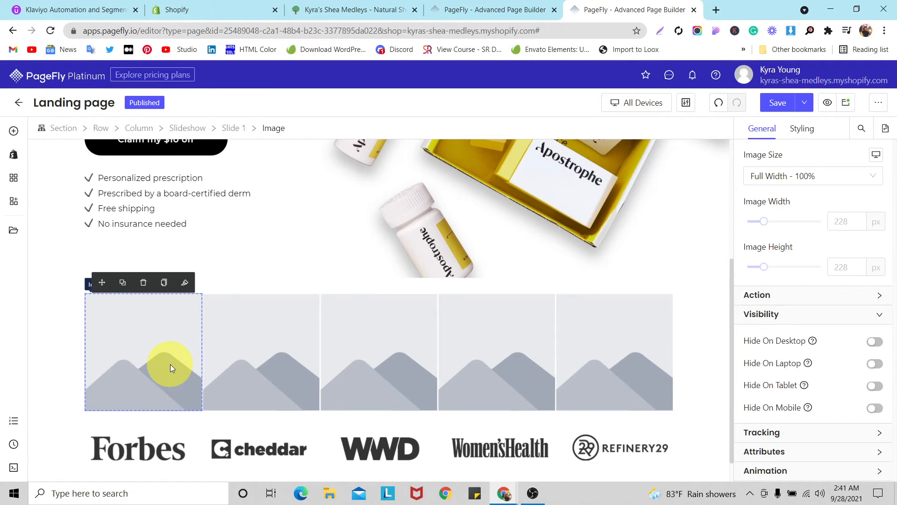
scroll(837, 222, up, 5)
click(803, 223)
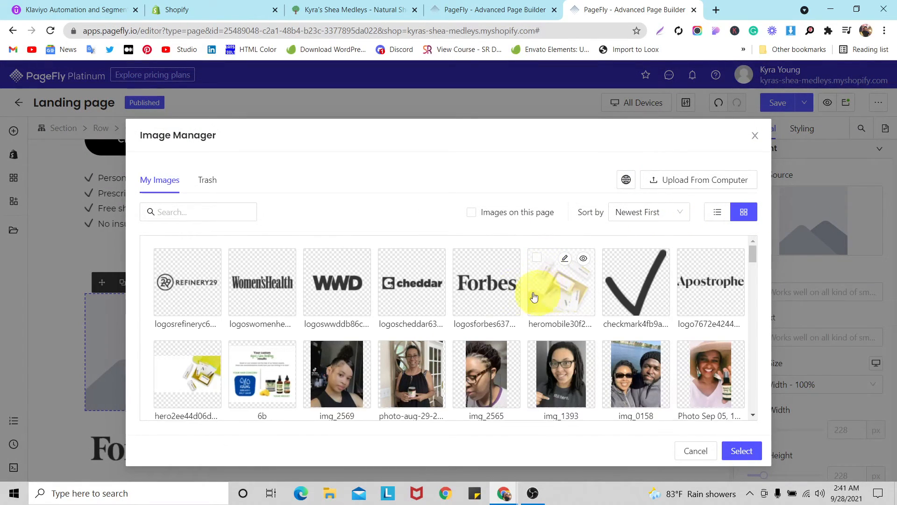
click(486, 283)
click(742, 451)
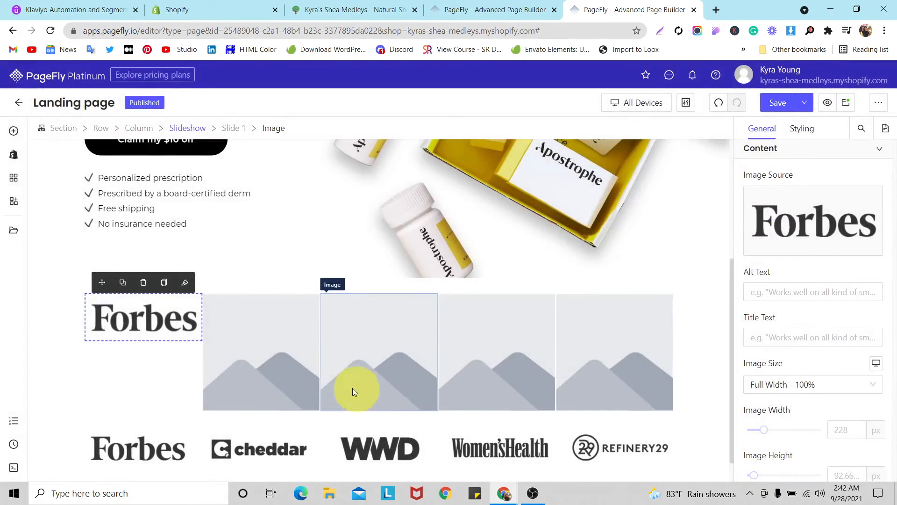
- Set the slideshow's Slide 2 image to the Cheddar logo from My Images
click(805, 219)
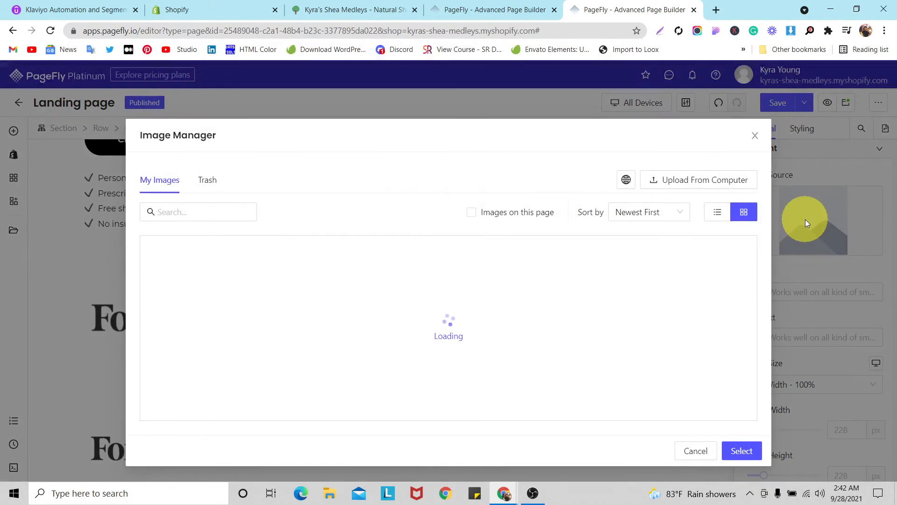
click(304, 314)
click(405, 290)
click(742, 451)
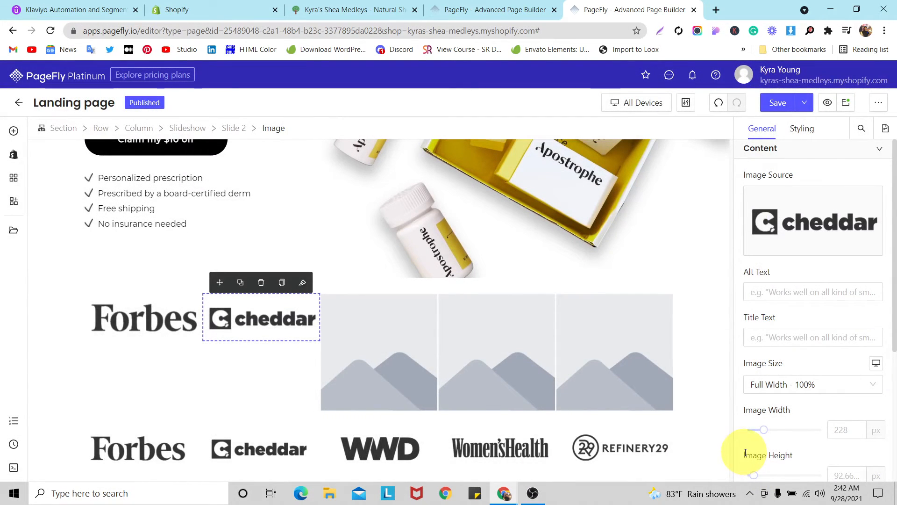
- Set the slideshow's Slide 3 image to the WWD logo from My Images
click(379, 357)
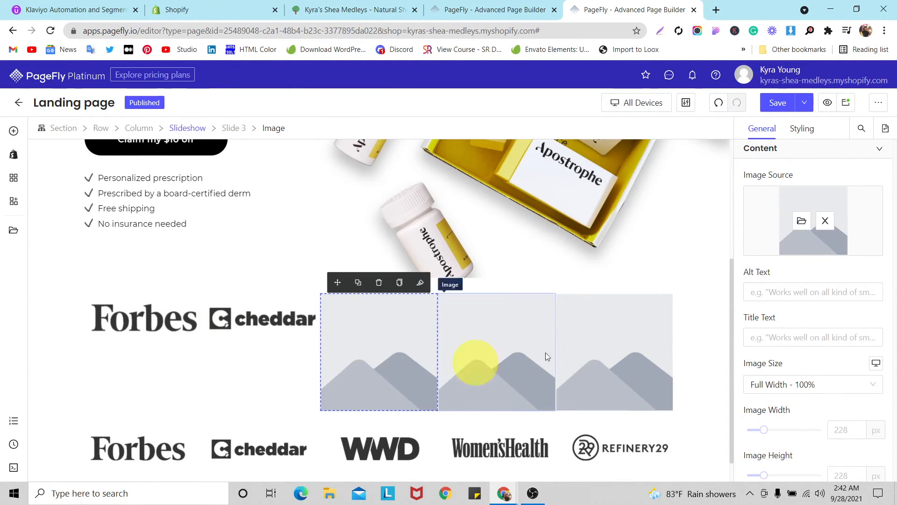
click(806, 228)
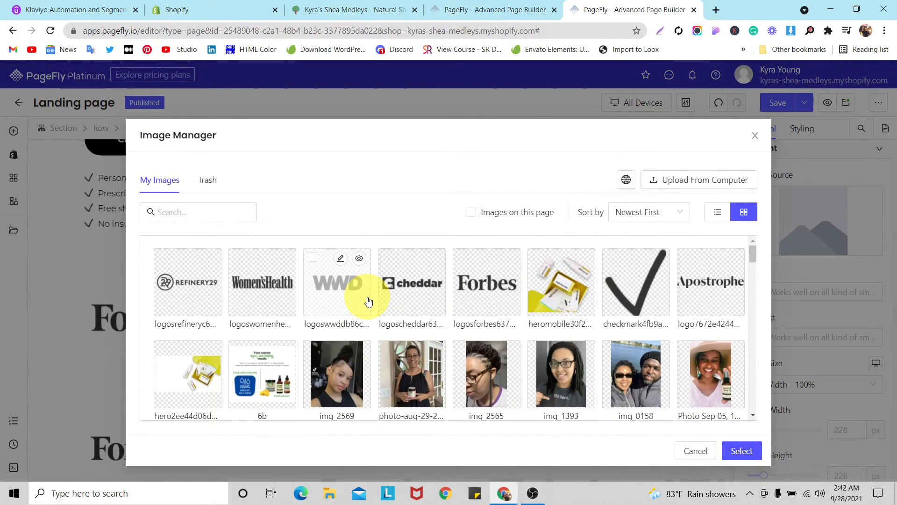
click(349, 298)
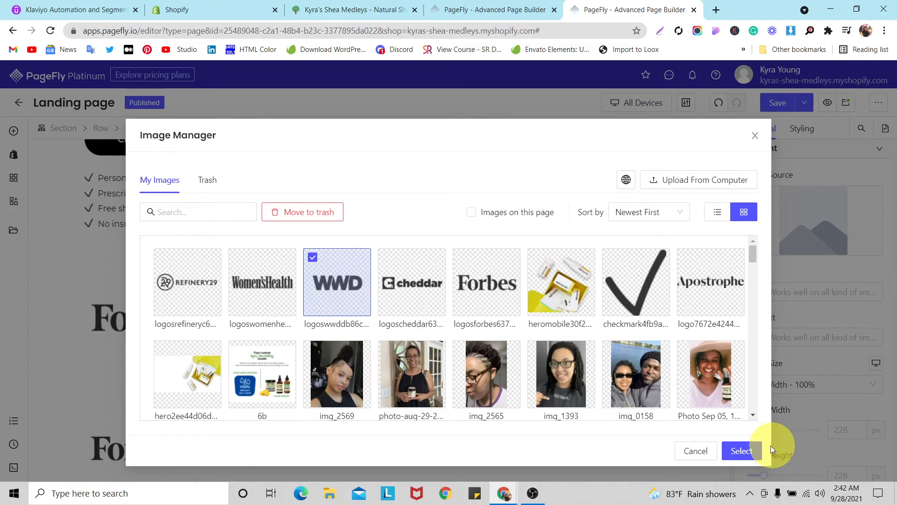
click(747, 450)
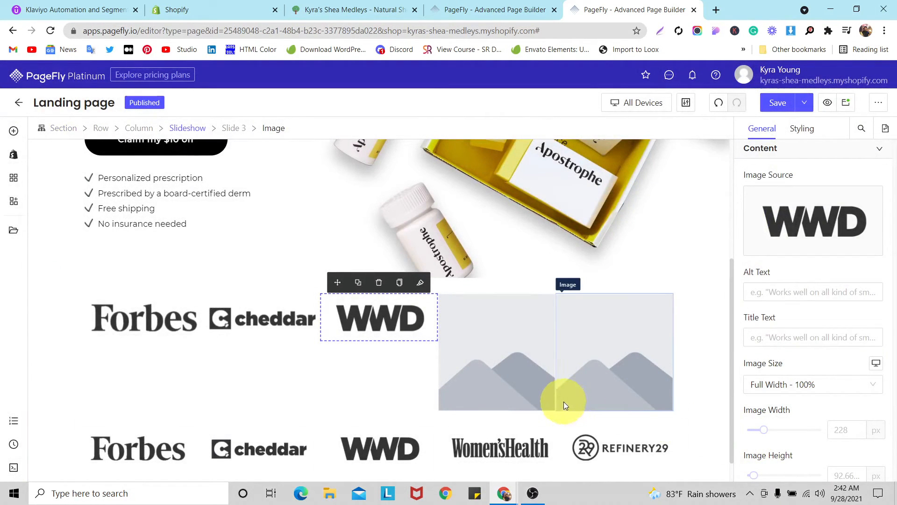
- Set the slideshow's Slide 4 image to the Women's Health logo from My Images
click(526, 371)
click(801, 224)
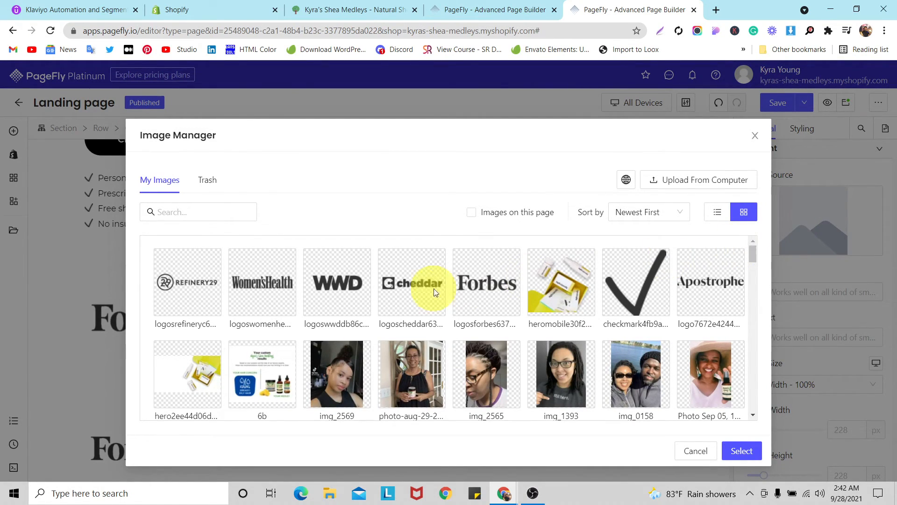
click(262, 266)
click(743, 451)
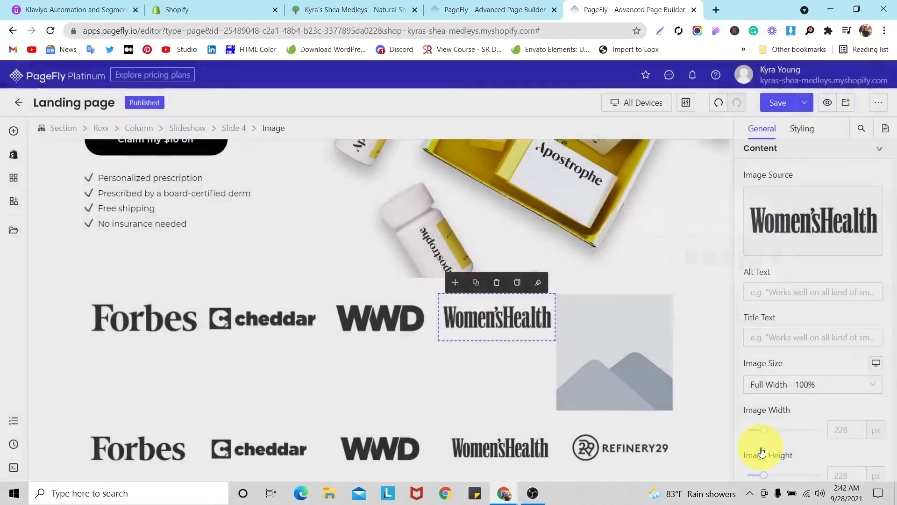
- Set the slideshow's Slide 5 image to the Refinery29 logo from My Images
click(596, 358)
mouse_move(780, 243)
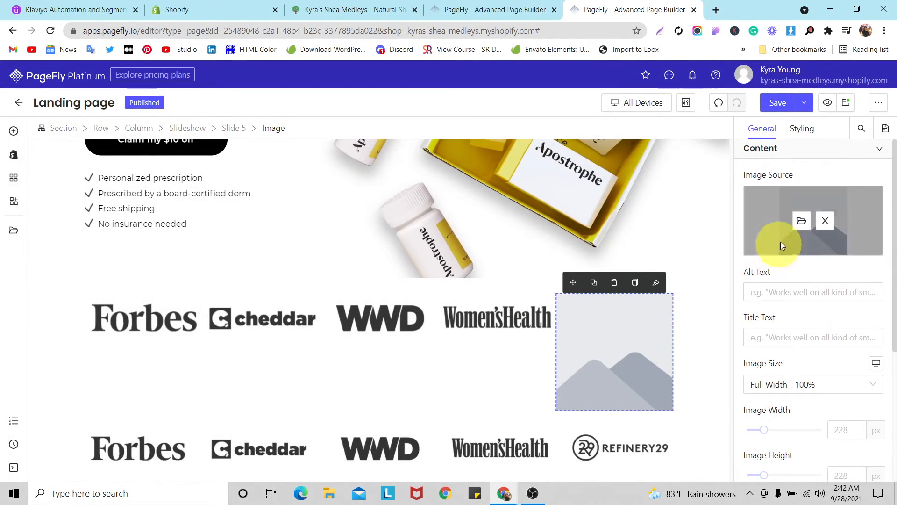
click(802, 219)
click(175, 273)
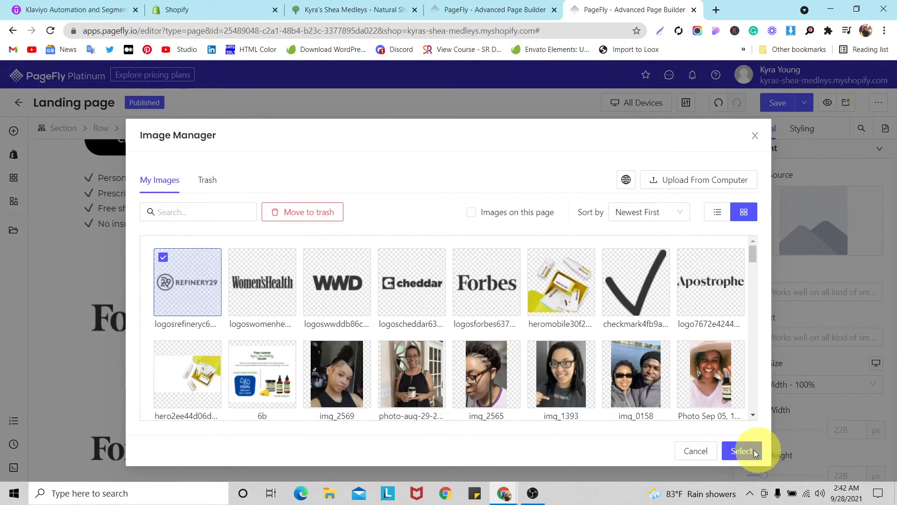
click(743, 450)
click(722, 376)
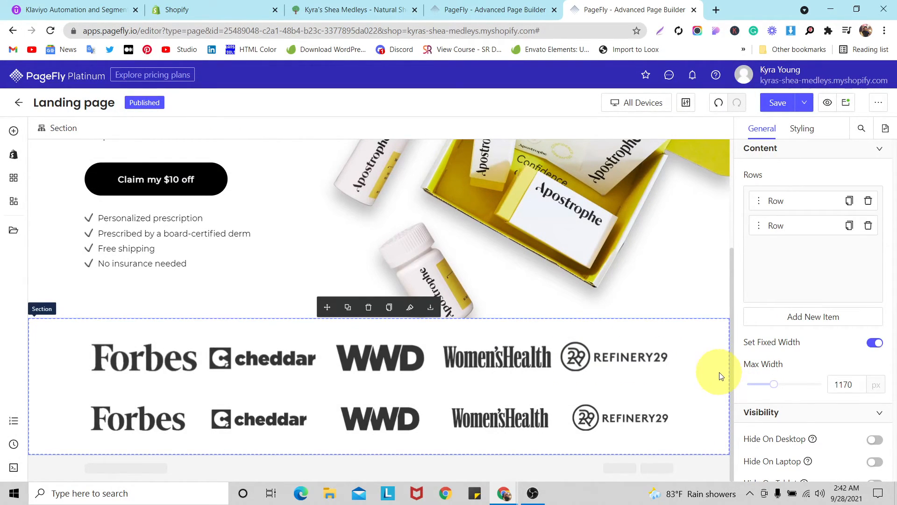
- Set the logo slideshow's gutter to 25 px
click(195, 360)
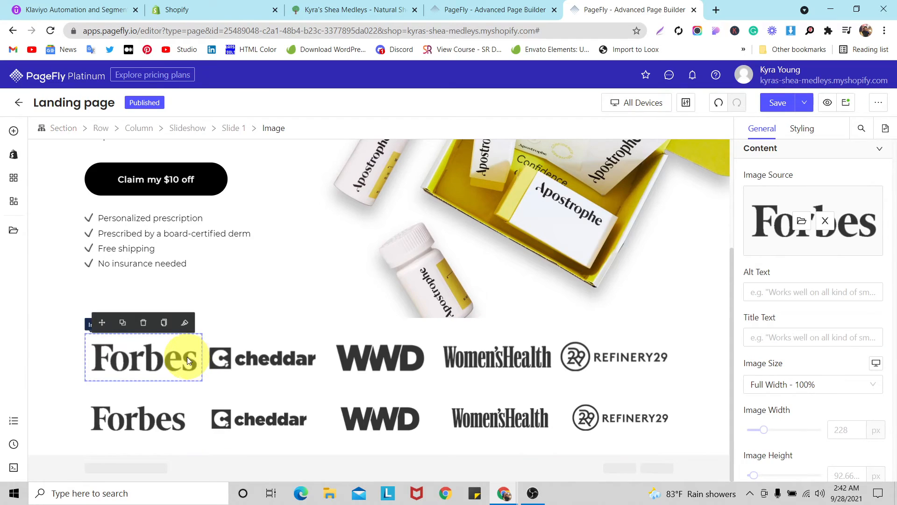
click(191, 138)
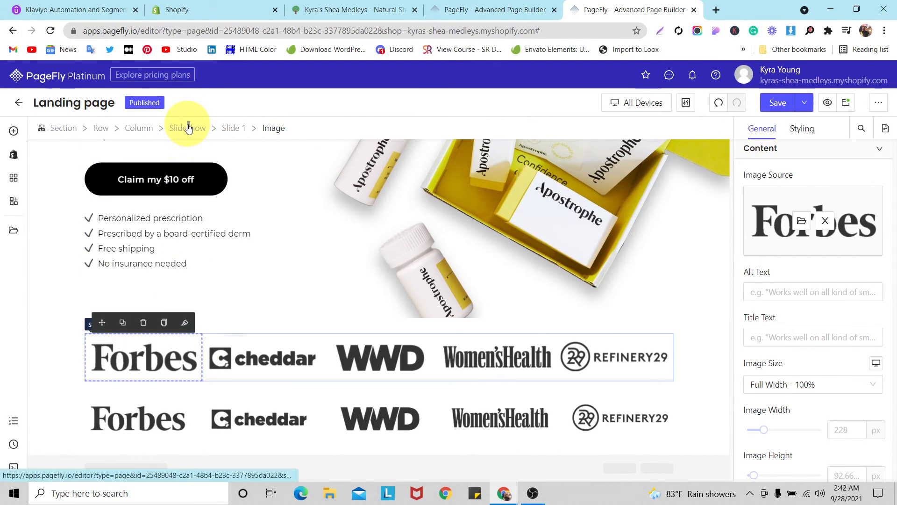
scroll(844, 271, down, 6)
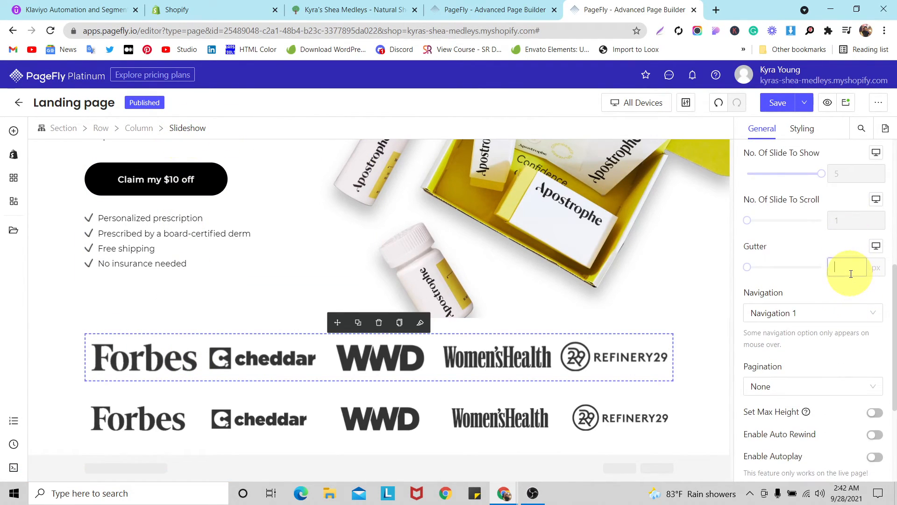
text(15)
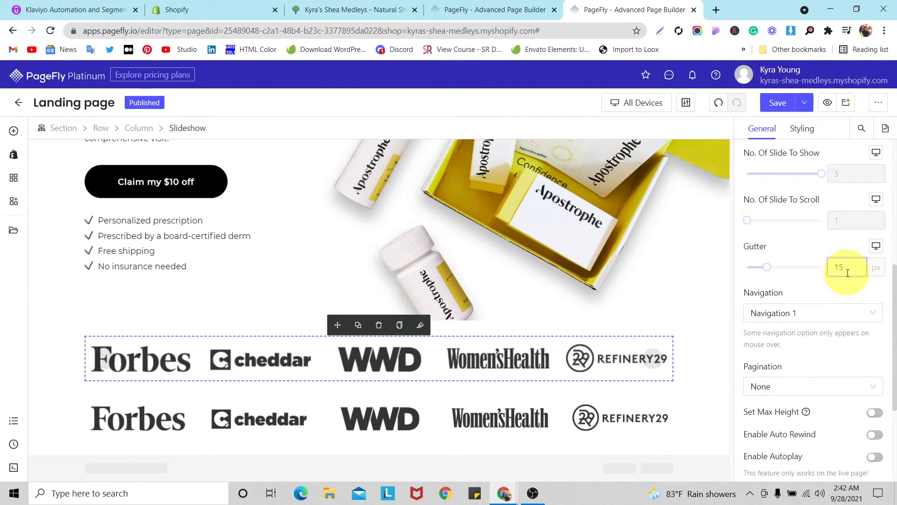
key(BackSpace)
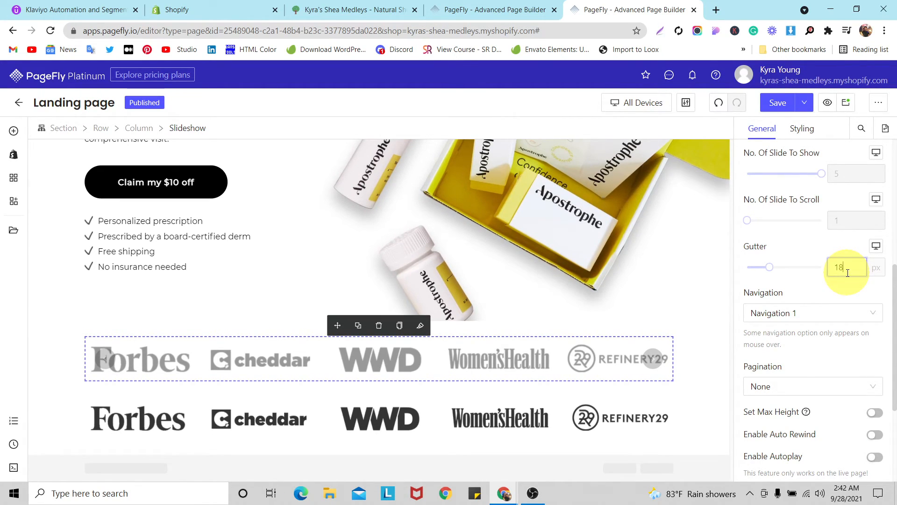
text(9)
key(Up)
key(Up)
key(Up)
key(Up)
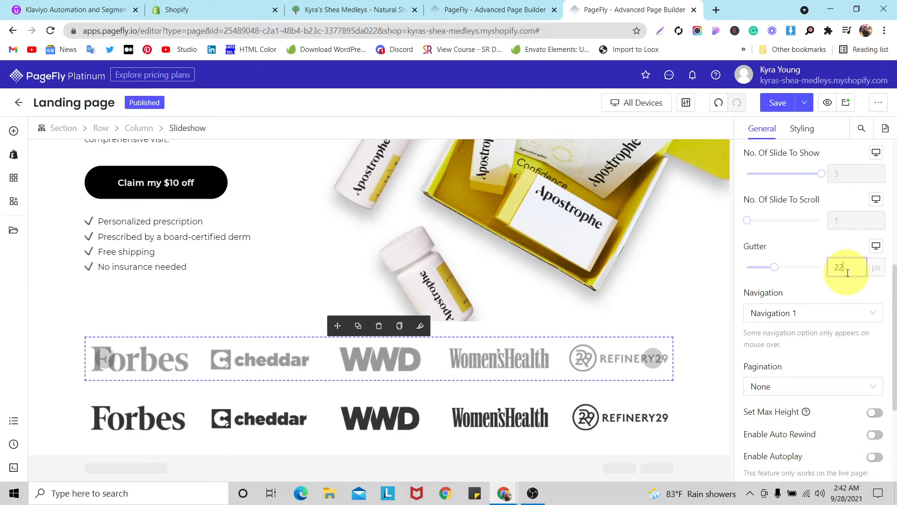
key(Up)
key(Up)
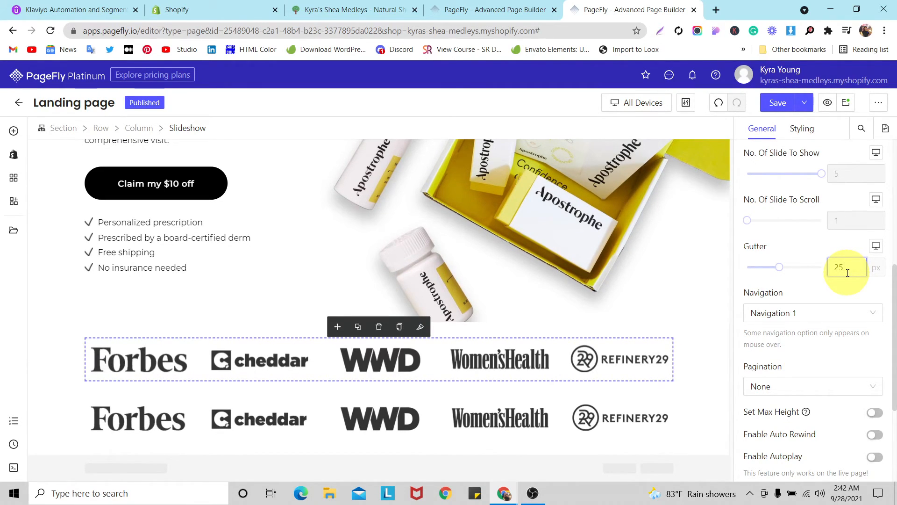
- Delete the five-column row of static logos below the slideshow and select the slideshow
click(656, 399)
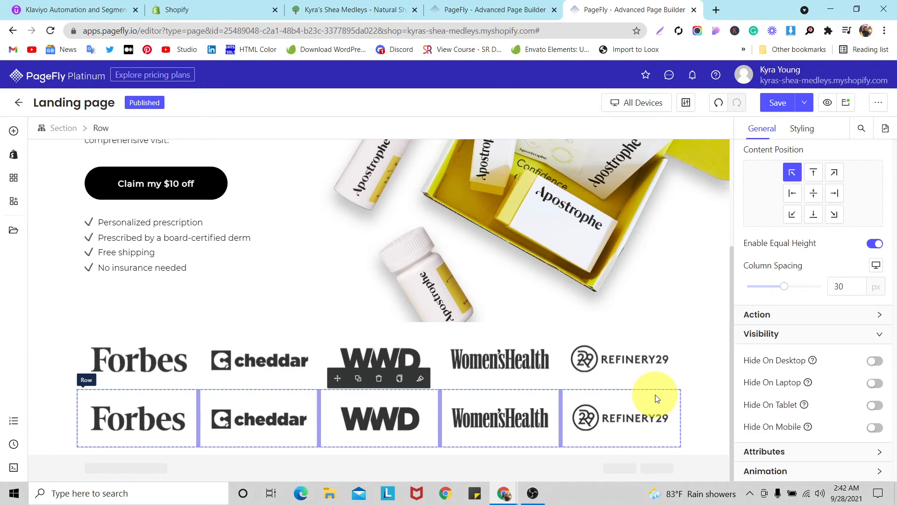
click(379, 377)
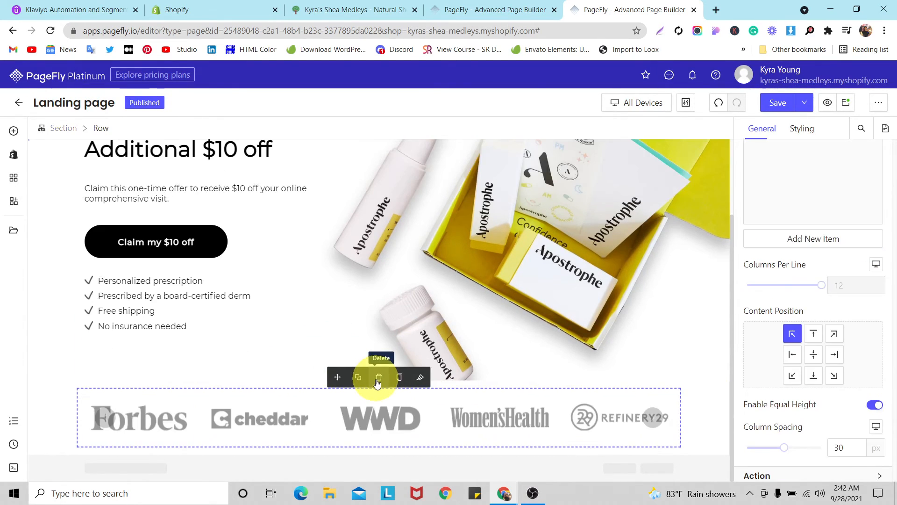
click(238, 414)
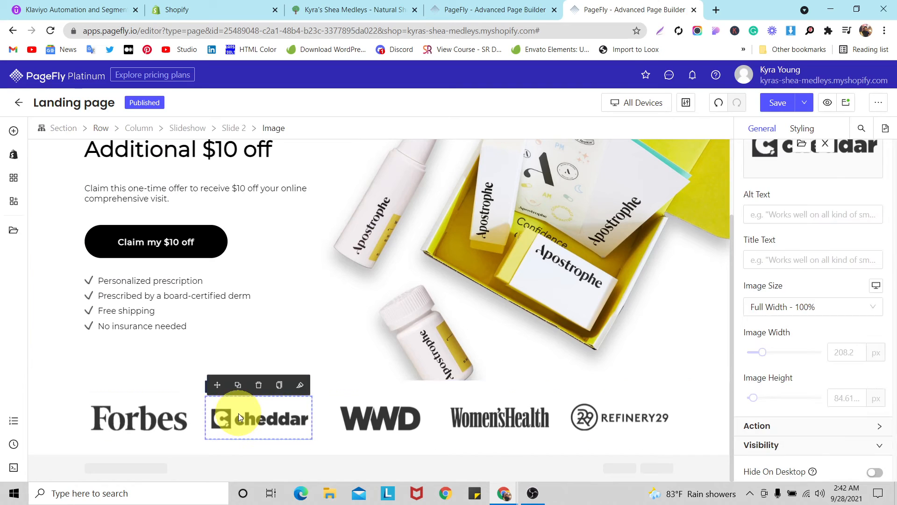
click(191, 127)
- Switch to the Laptop view and set the slideshow's number of slides to show to 5
click(634, 103)
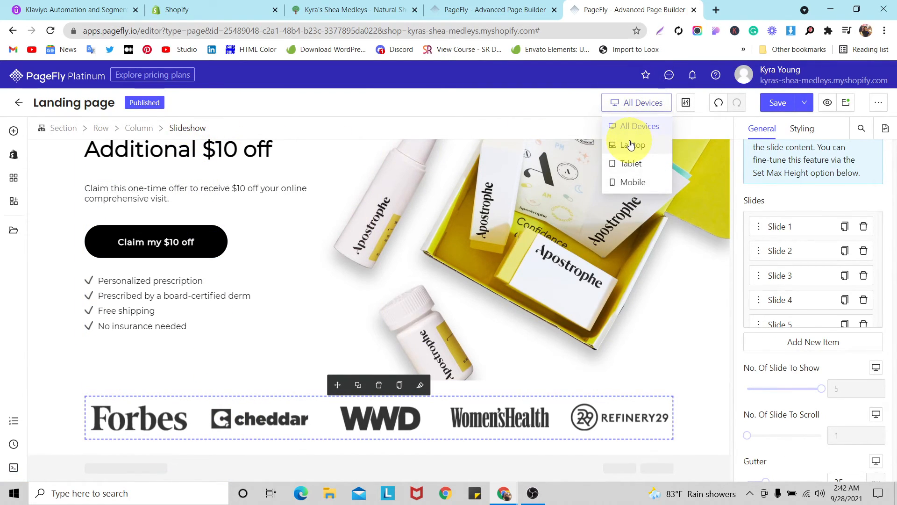
click(631, 146)
scroll(330, 251, down, 2)
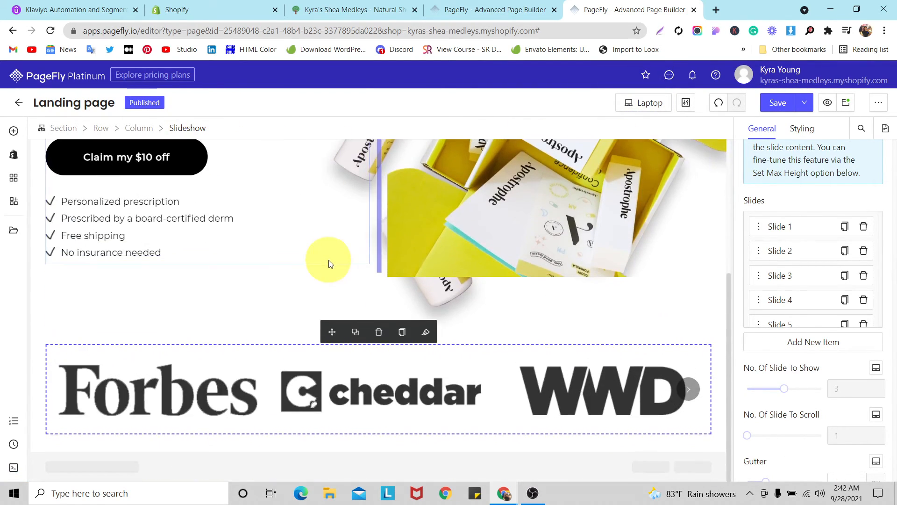
click(176, 371)
click(187, 128)
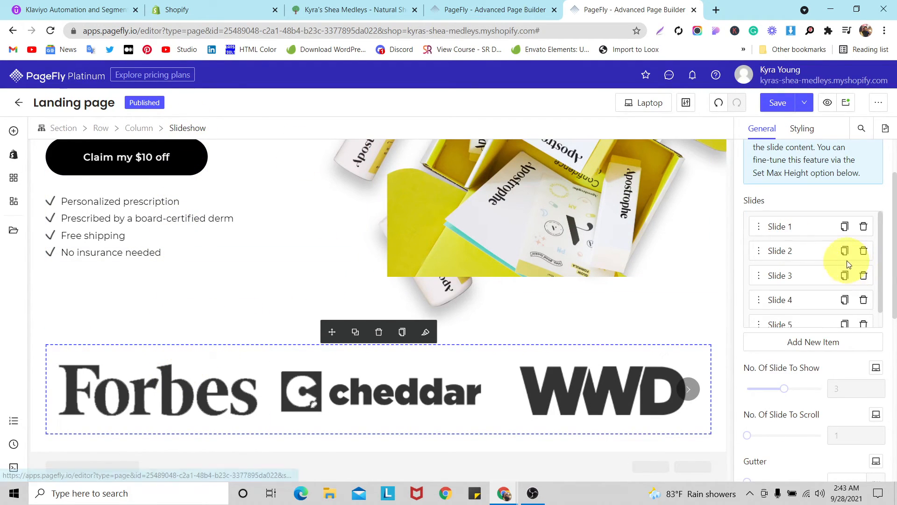
scroll(849, 265, down, 1)
drag(797, 390, 823, 390)
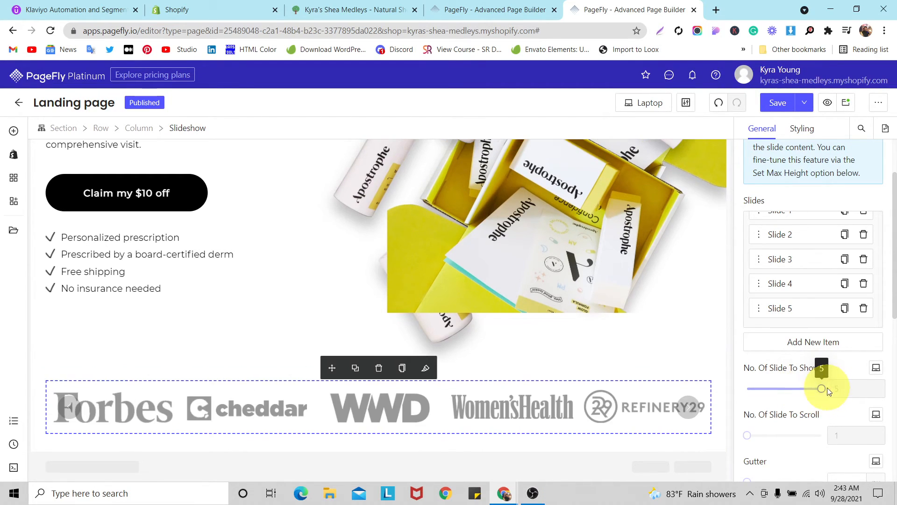
- Switch to the Tablet view and set the slideshow's number of slides to show to 3
click(652, 103)
click(646, 163)
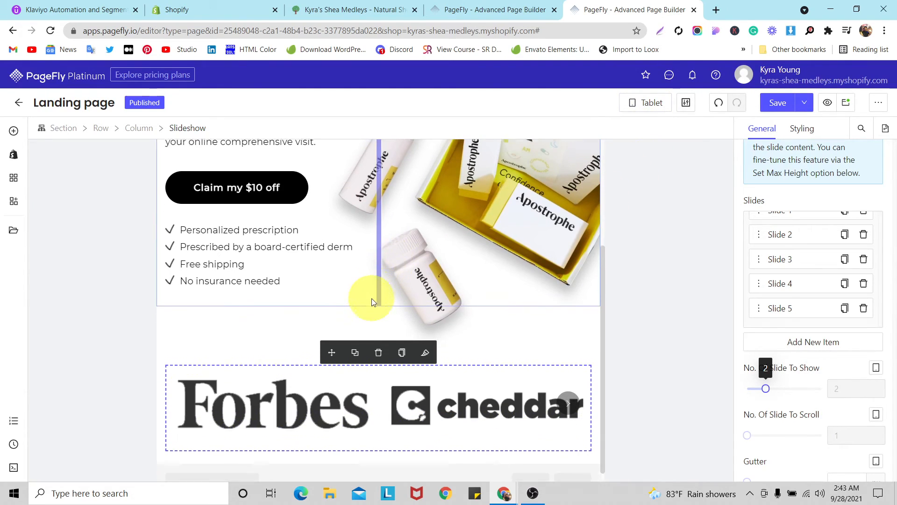
click(251, 372)
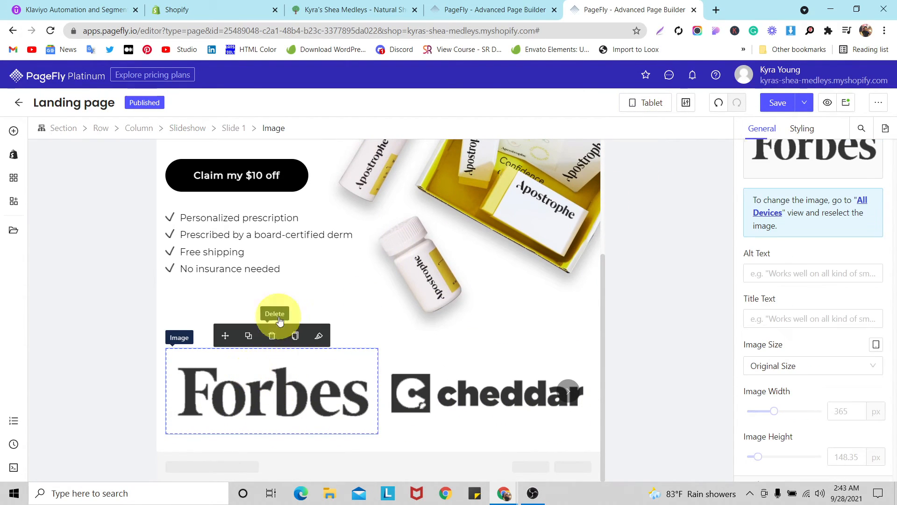
click(187, 128)
drag(765, 388, 784, 390)
- In the Mobile view, try 2 slides to show in the logo slideshow and set the number back to 1
click(645, 102)
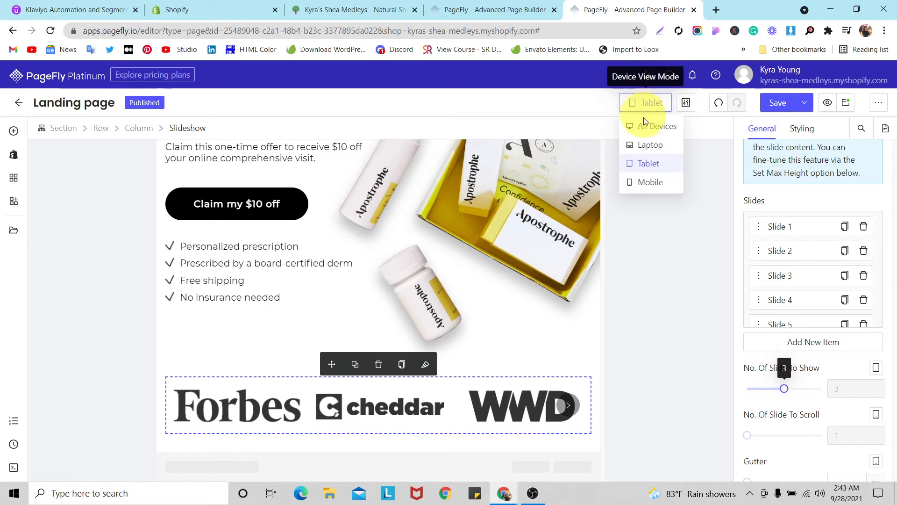
click(646, 182)
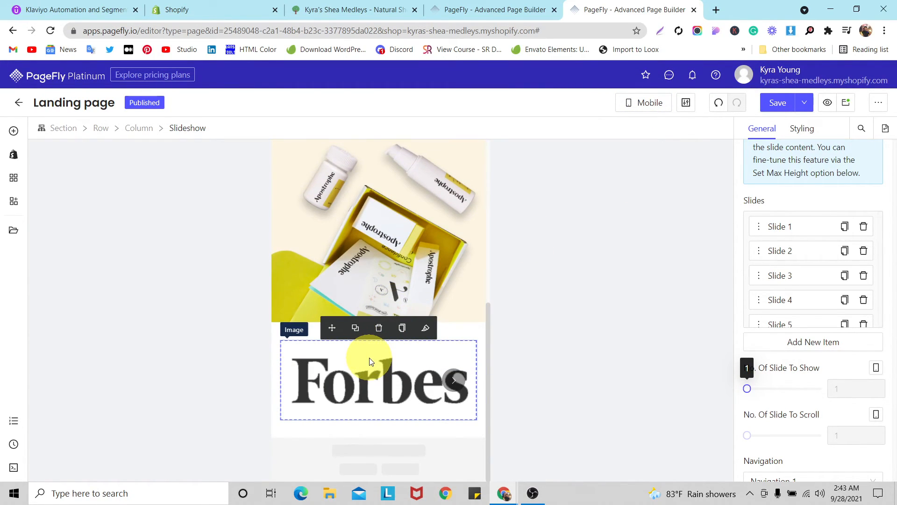
click(369, 362)
click(189, 128)
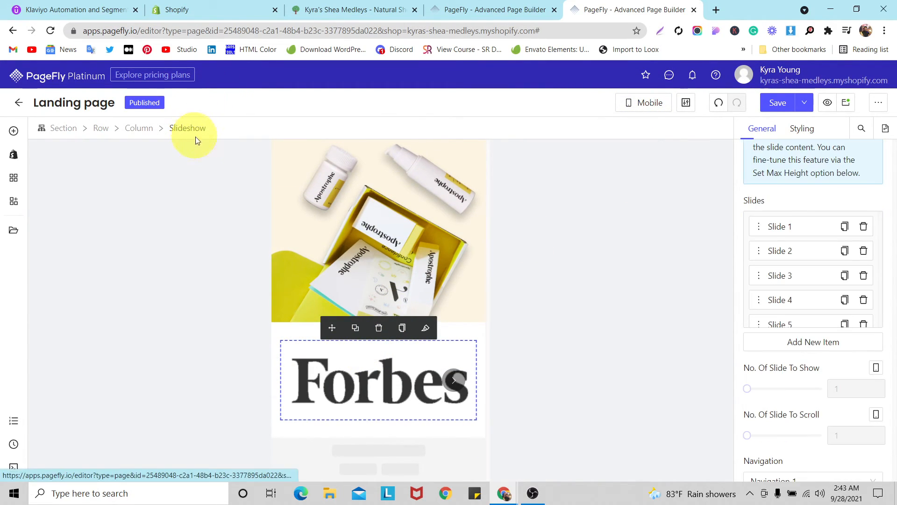
drag(779, 389, 772, 392)
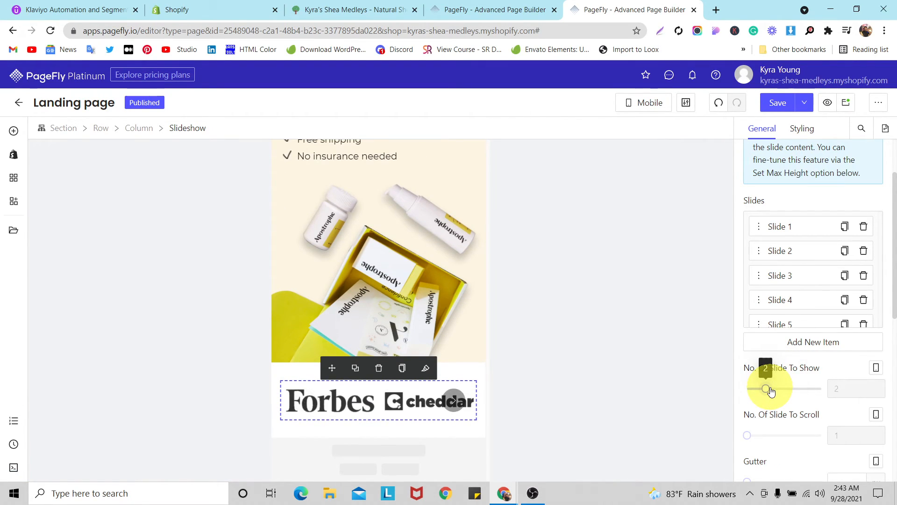
drag(772, 392, 750, 394)
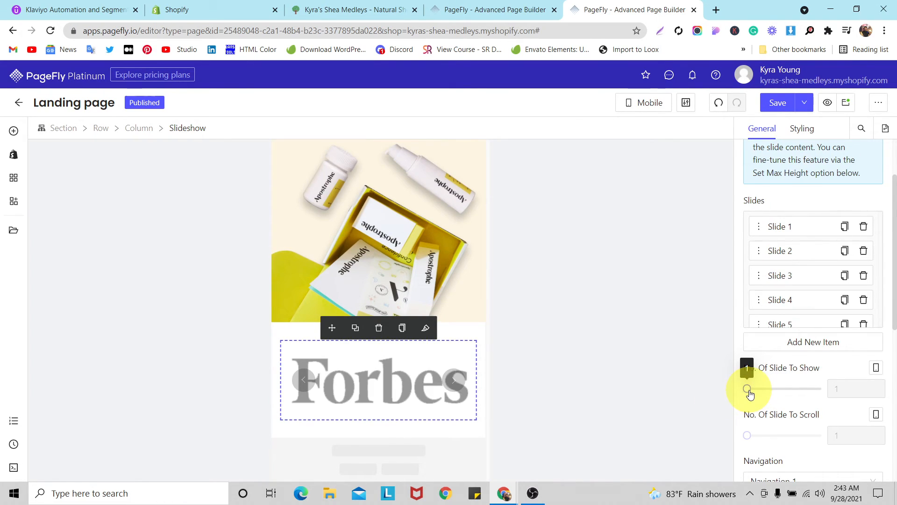
- Enable autoplay for the logo slideshow and keep its pagination set to None
scroll(827, 286, down, 1)
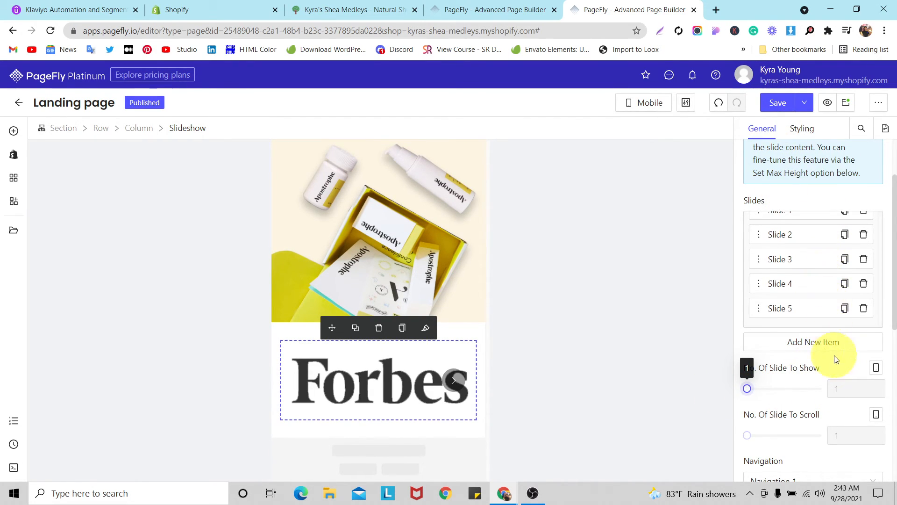
scroll(835, 359, down, 7)
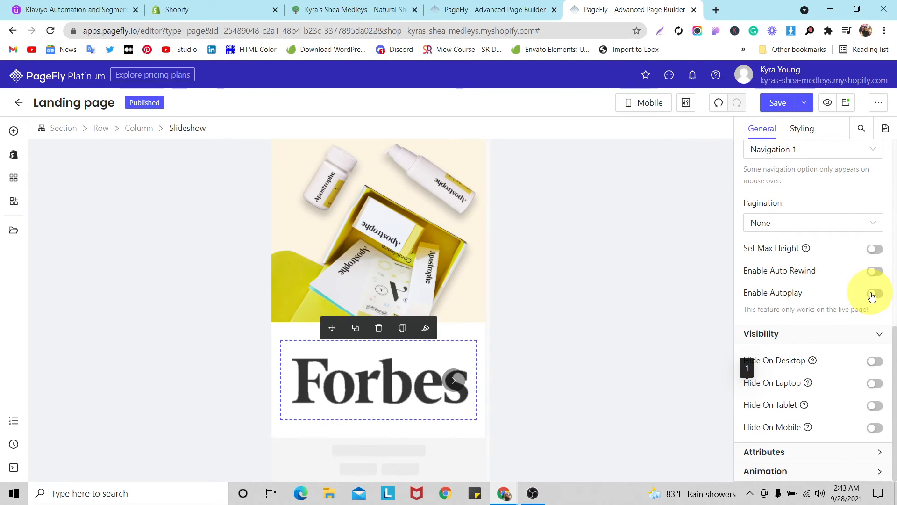
click(873, 295)
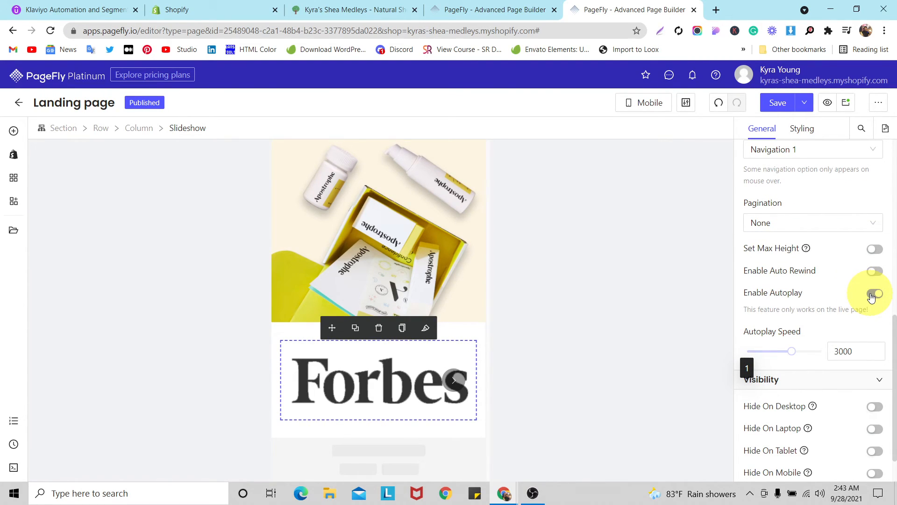
click(823, 226)
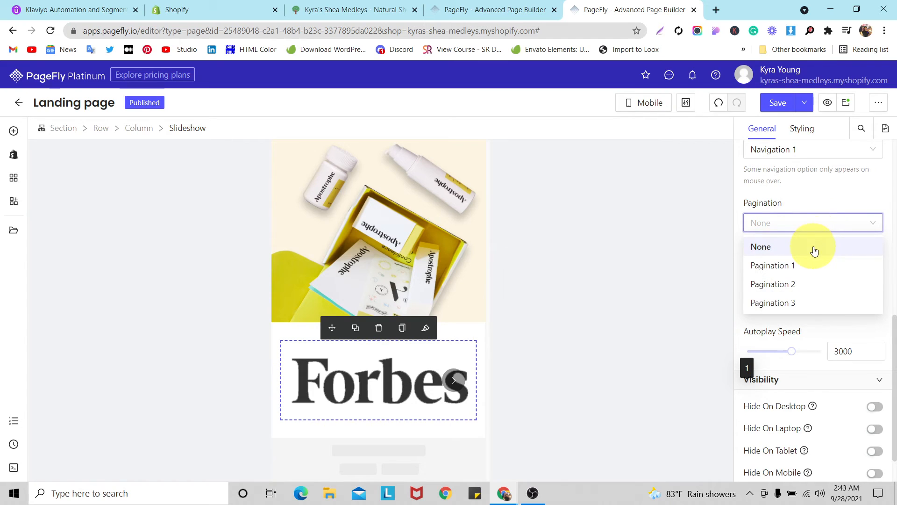
click(814, 251)
- Enable auto rewind for the slideshow, and try navigation None before setting it back to Navigation 1
scroll(844, 200, up, 2)
click(818, 209)
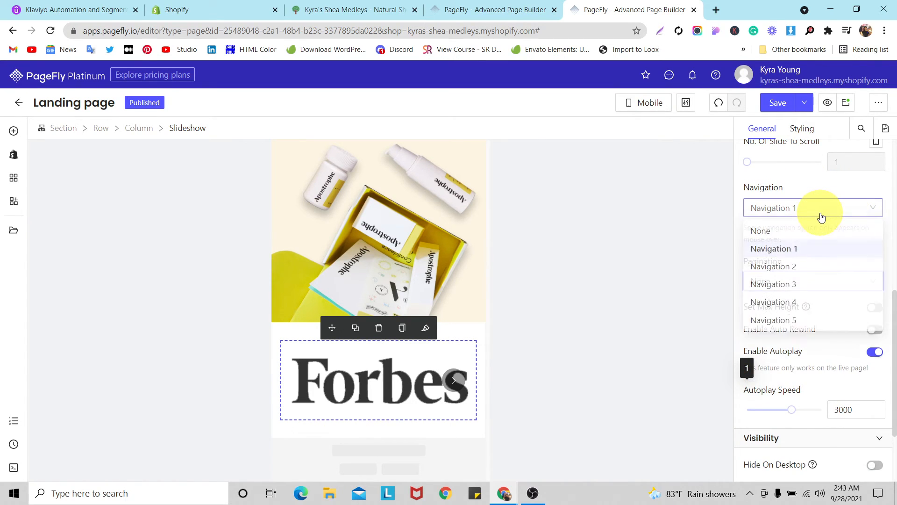
click(803, 235)
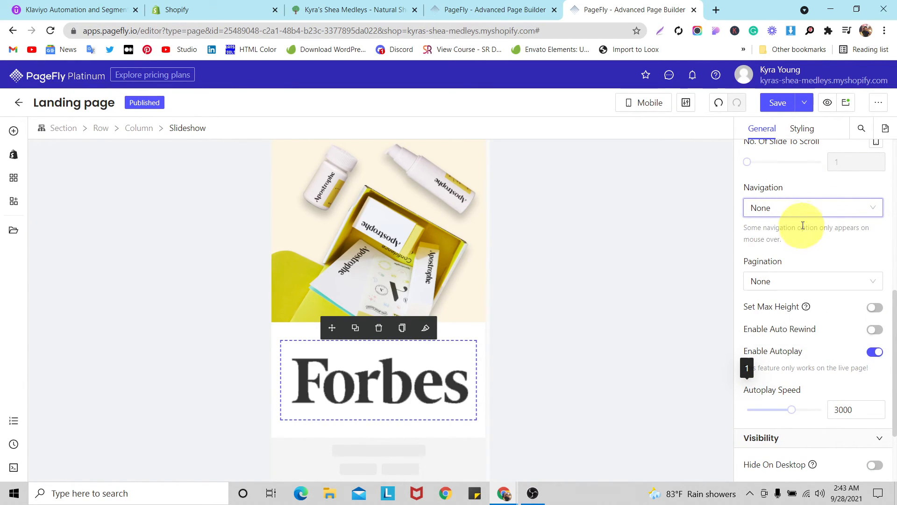
click(875, 330)
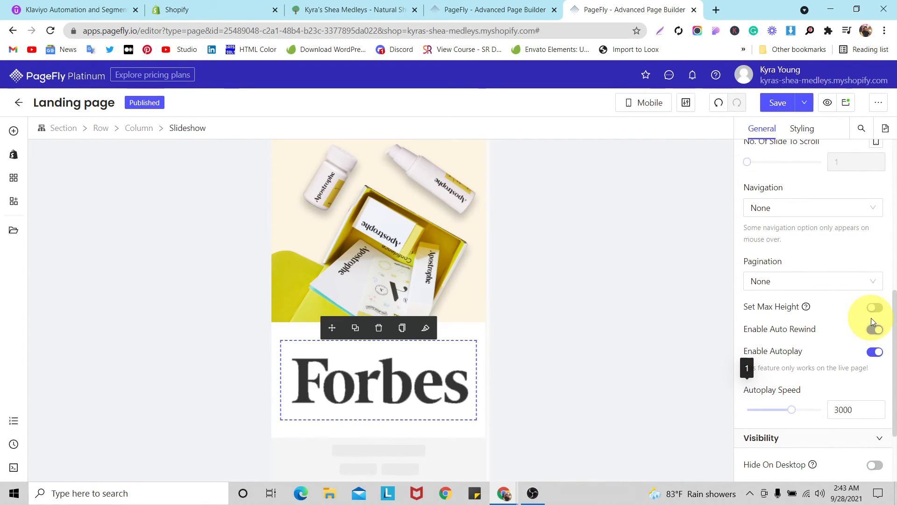
click(792, 206)
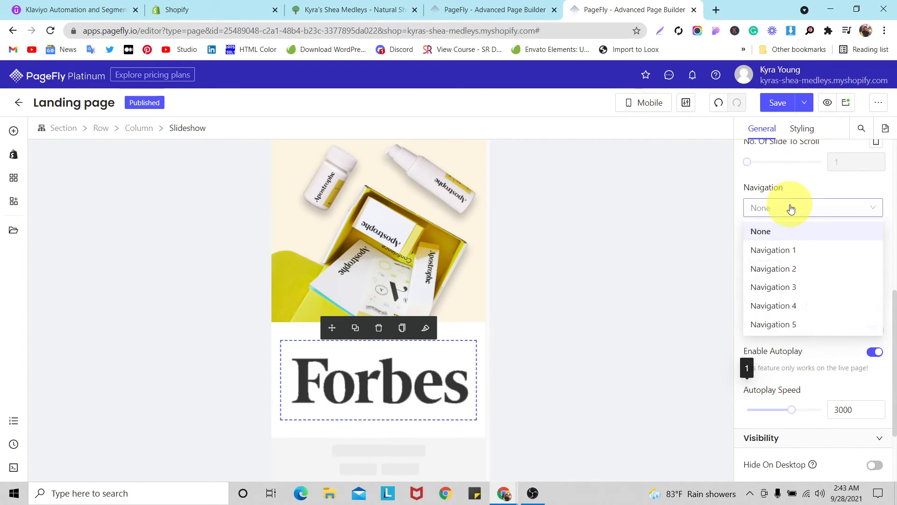
click(777, 249)
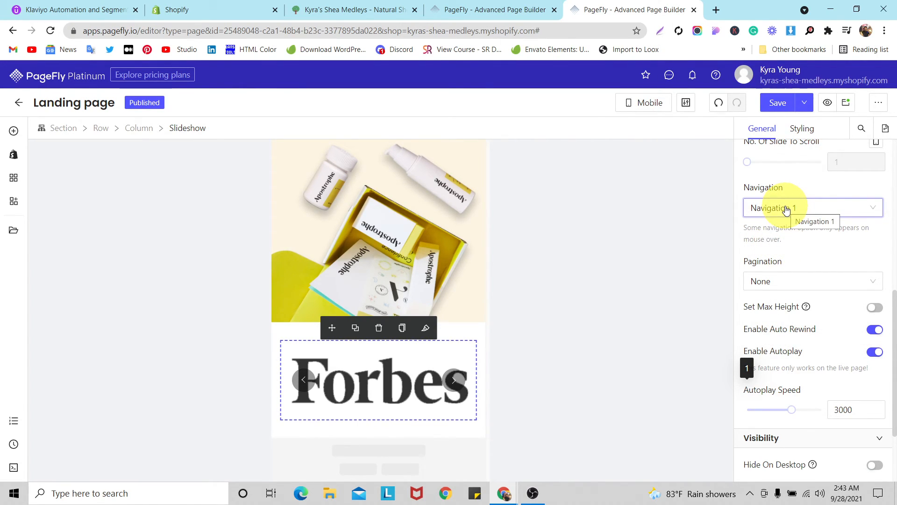
- Select Slide 1 with the Forbes logo and set its mobile padding to 25 px on all sides
click(338, 366)
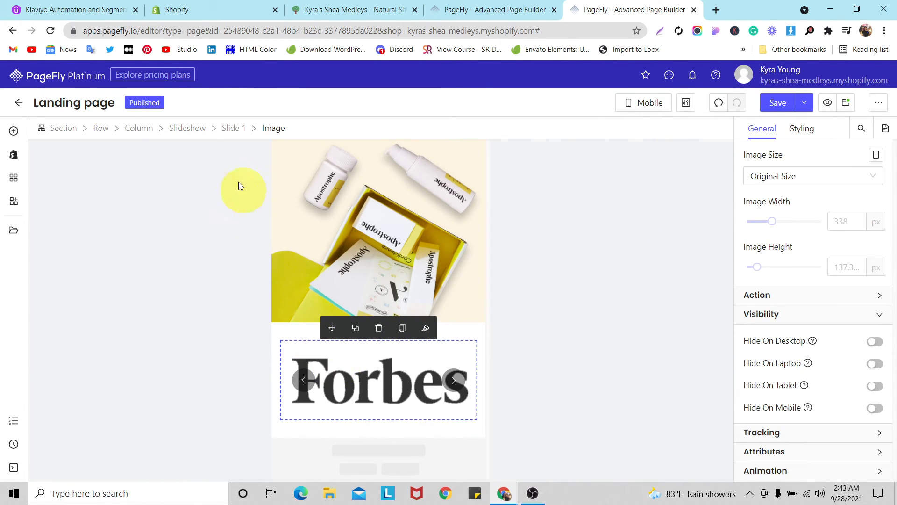
click(233, 128)
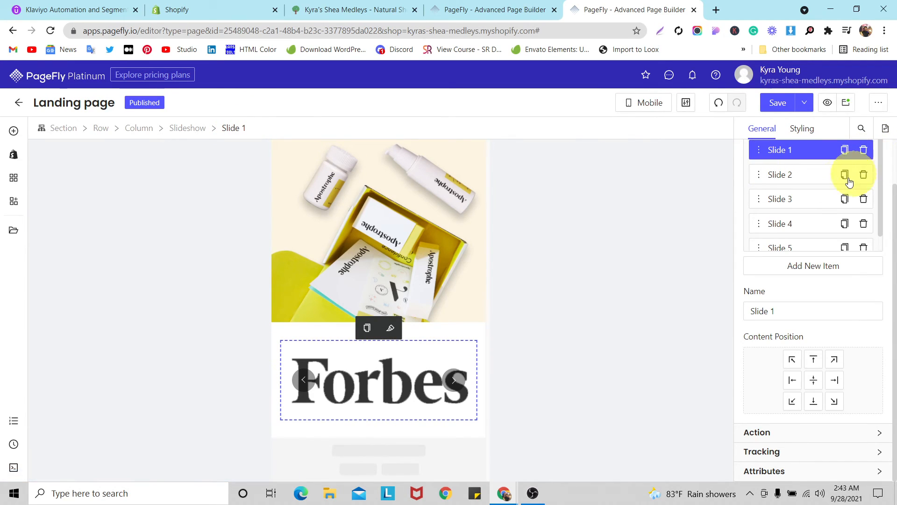
scroll(829, 160, up, 2)
scroll(835, 224, down, 1)
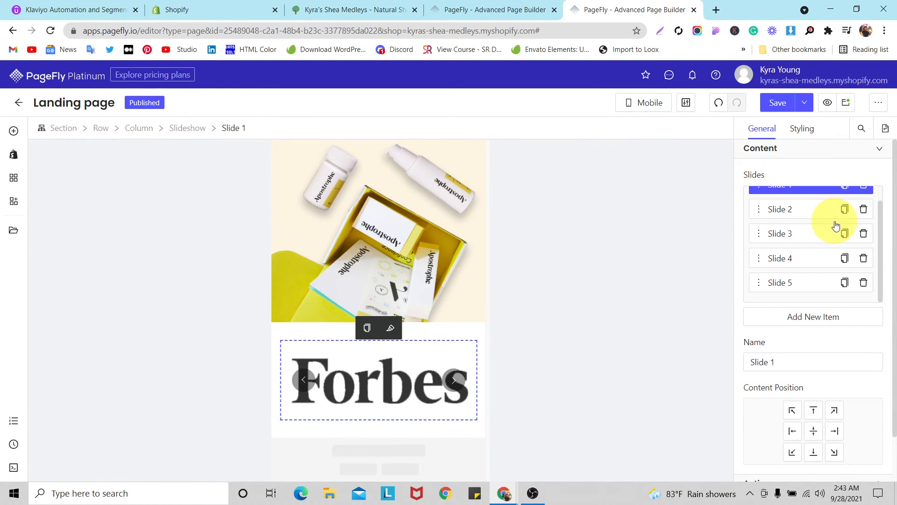
click(802, 128)
scroll(870, 300, down, 1)
click(809, 260)
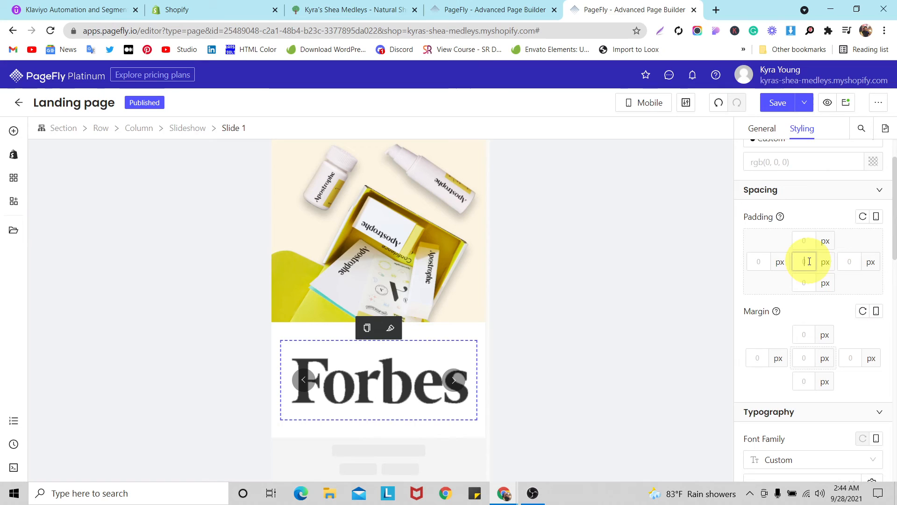
text(15)
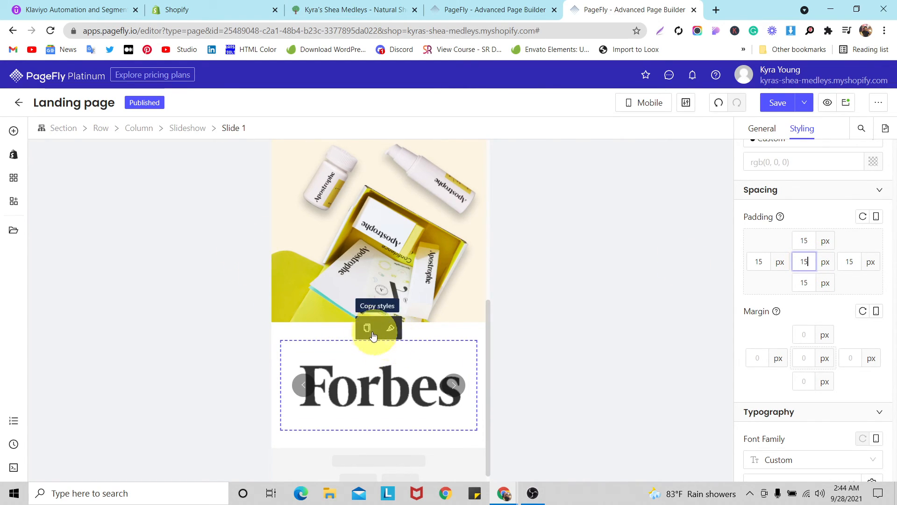
key(Up)
key(Up)
key(Up)
key(Up)
key(Up)
key(Up)
key(Up)
key(Up)
key(Up)
key(Up)
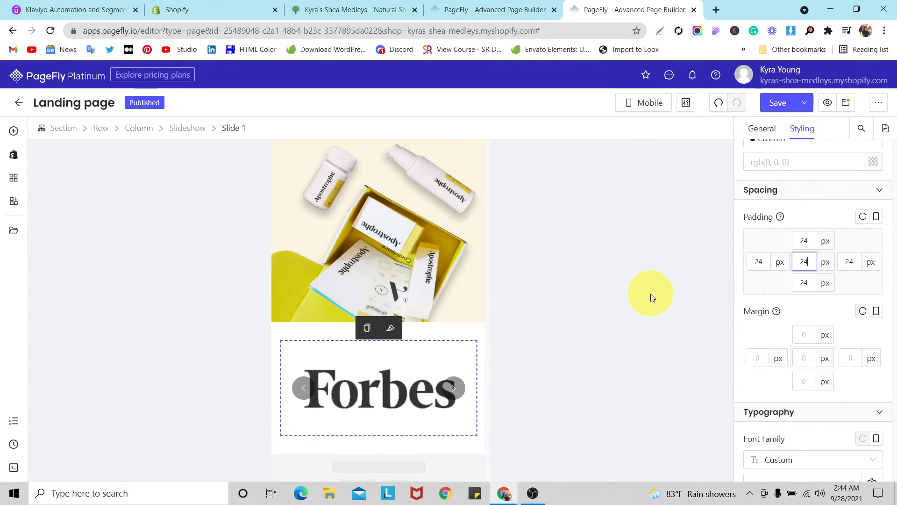
- Set Slide 1's top and bottom padding to 0 px
click(804, 240)
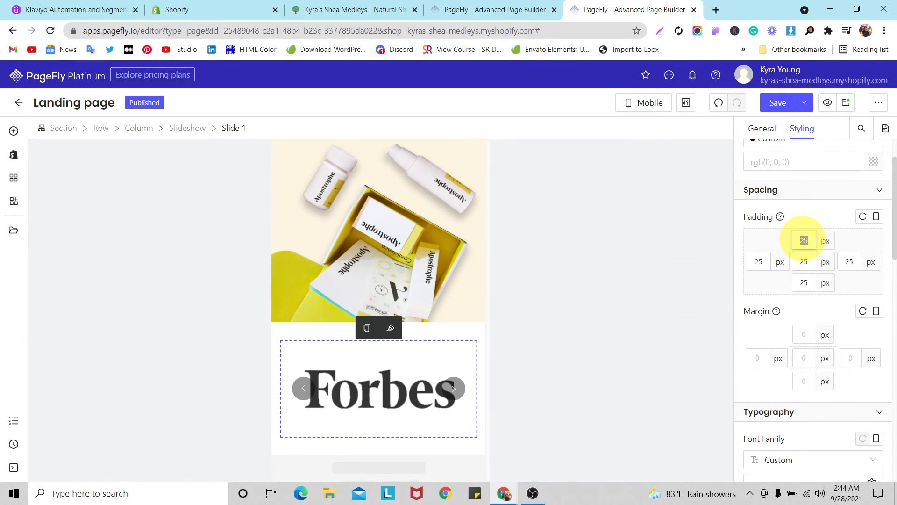
double_click(804, 240)
text(0)
double_click(804, 283)
text(0)
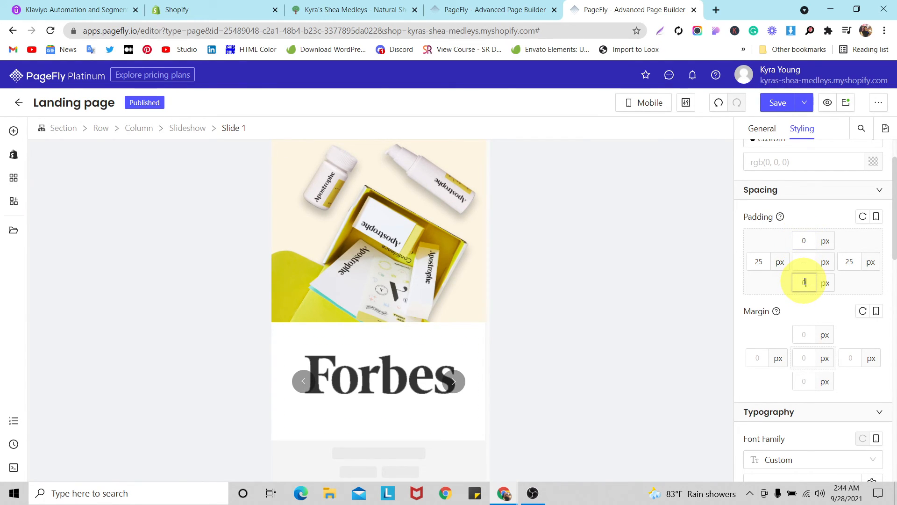
- Copy Slide 1's styles and paste them onto Slide 2 with the cheddar logo
click(367, 328)
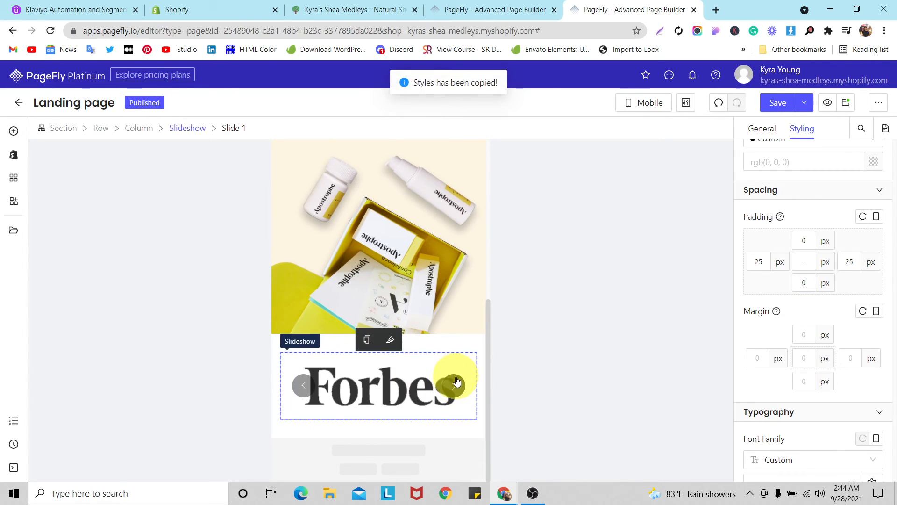
click(453, 387)
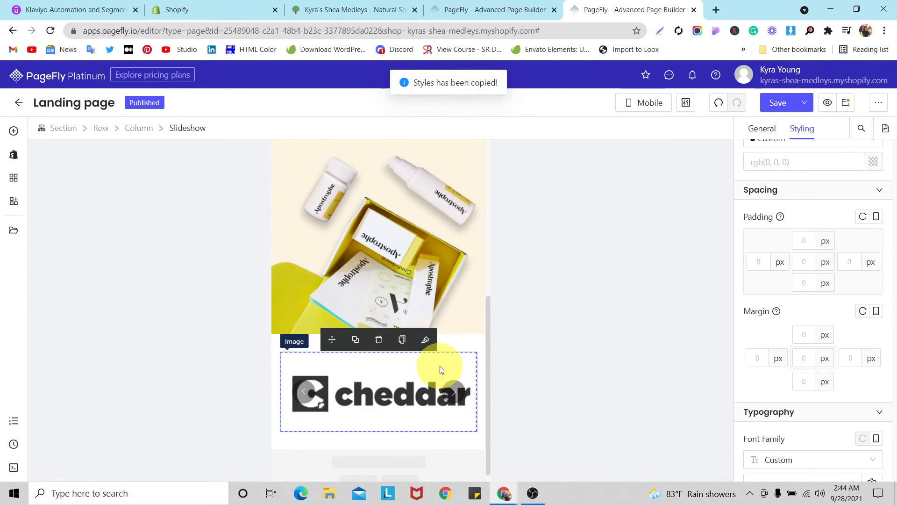
click(441, 367)
click(234, 128)
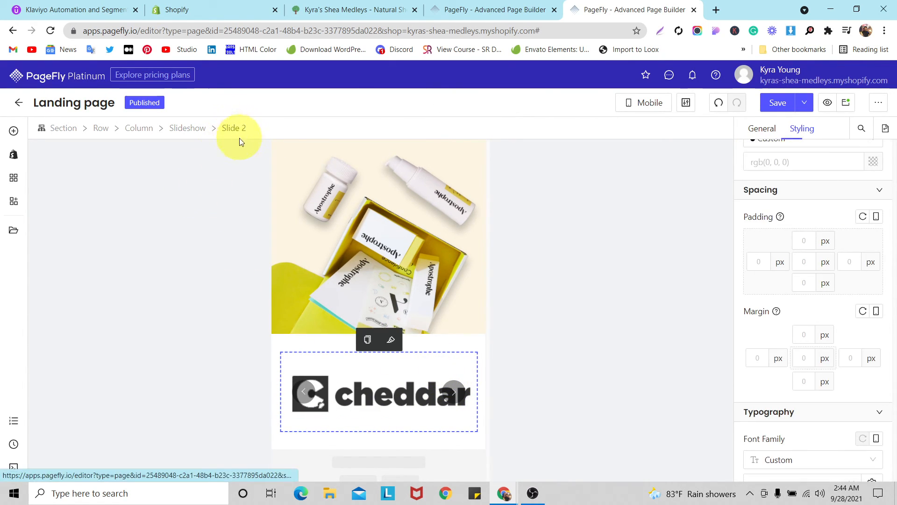
click(392, 341)
- Advance to Slide 3 with the WWD logo and paste the copied slide styles onto it
click(452, 390)
click(401, 385)
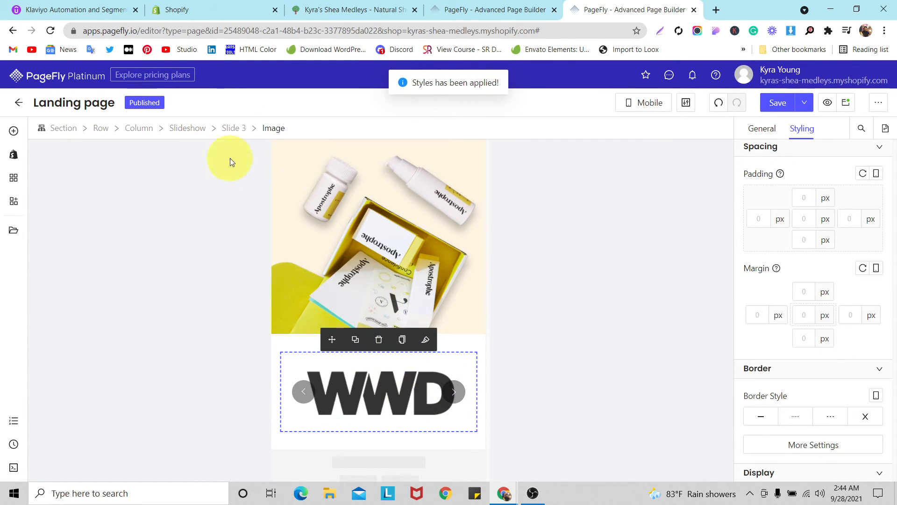
click(234, 128)
click(393, 342)
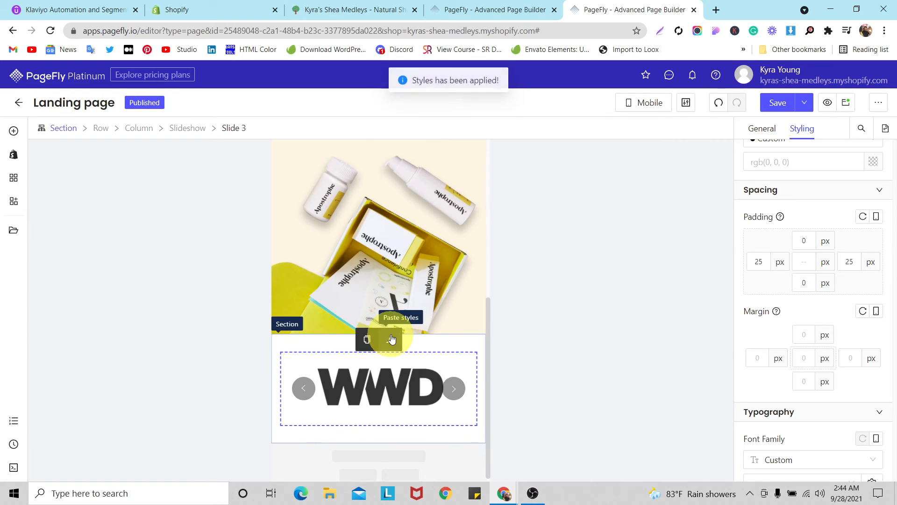
- Advance to Slide 4 with the Women's Health logo and paste the copied slide styles onto it
click(455, 389)
click(396, 386)
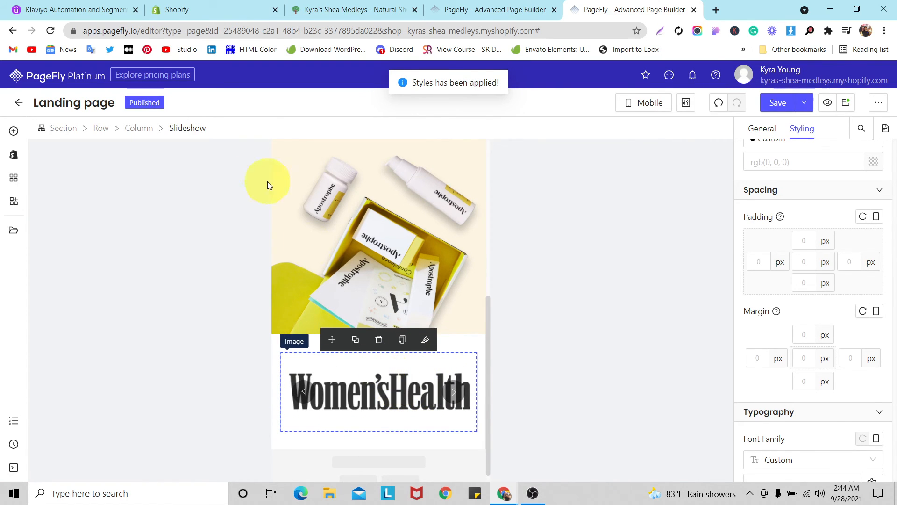
click(234, 128)
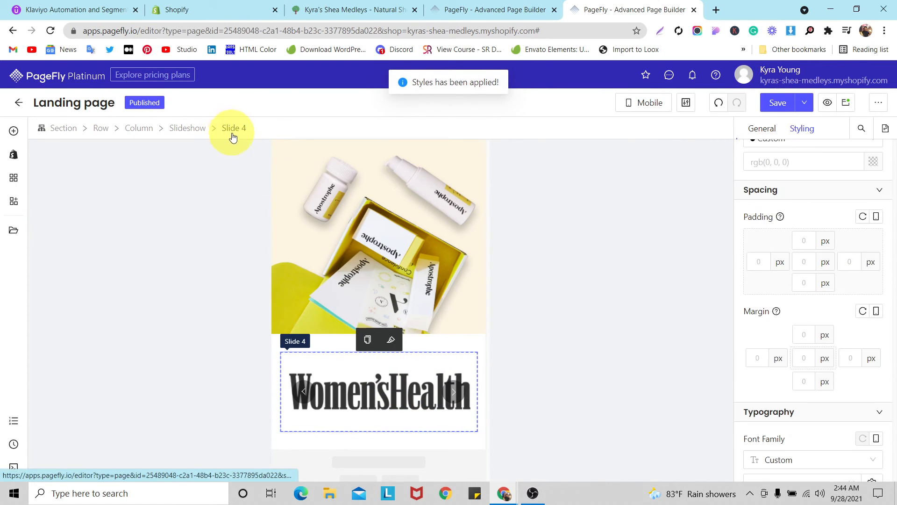
click(391, 340)
- Paste the copied slide styles onto Slide 5 with the Refinery29 logo, then select the surrounding section
click(454, 390)
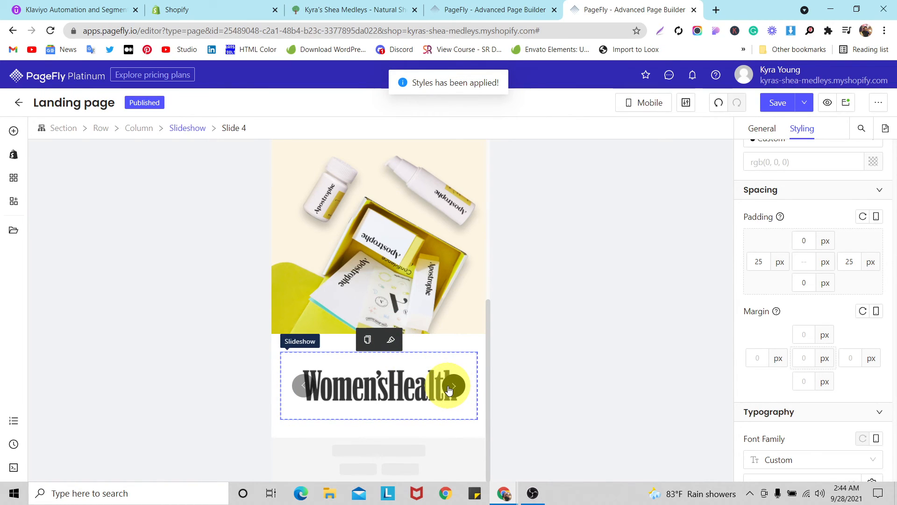
click(396, 383)
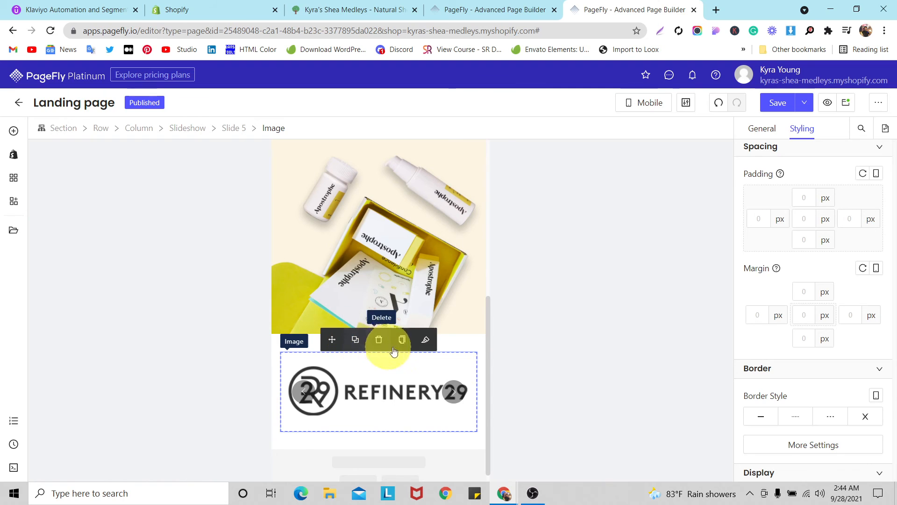
click(237, 129)
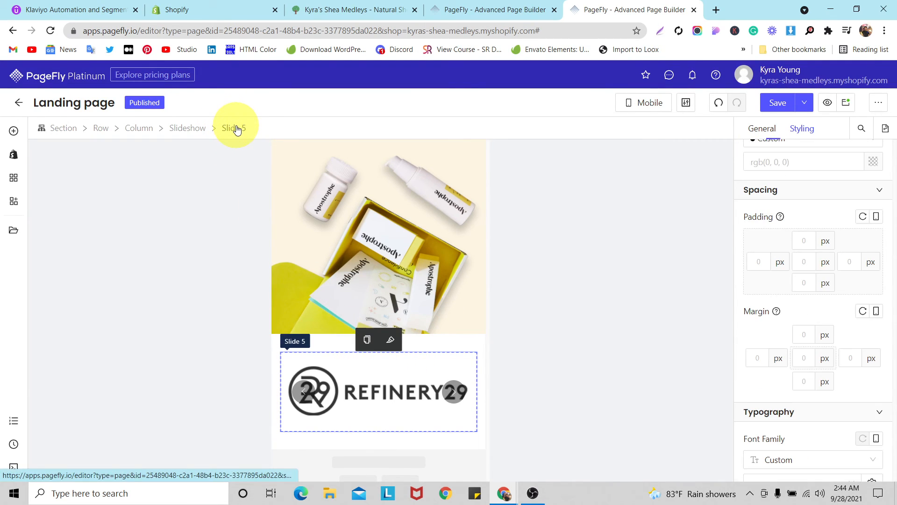
click(389, 344)
click(312, 391)
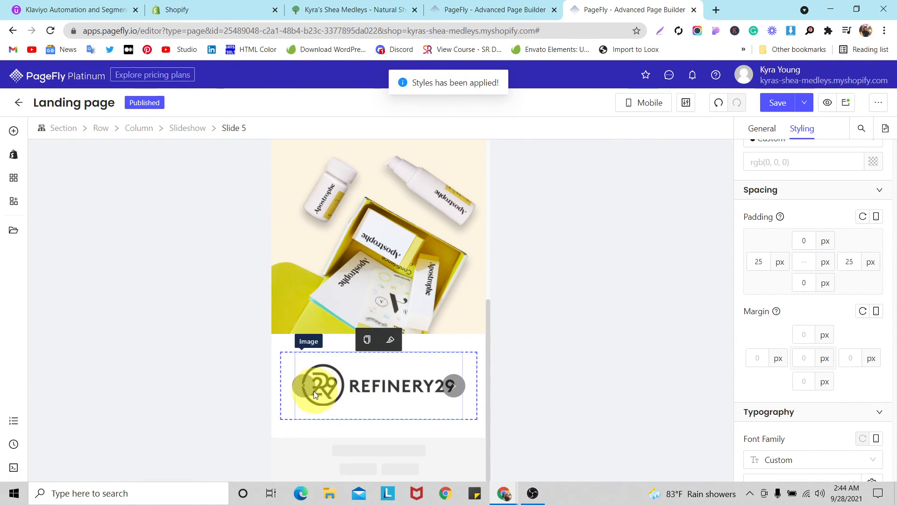
click(312, 392)
click(311, 391)
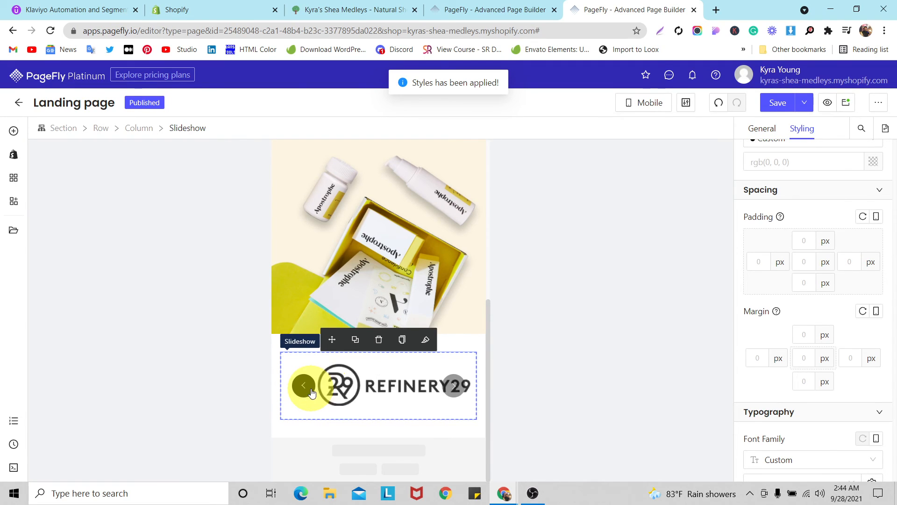
click(295, 344)
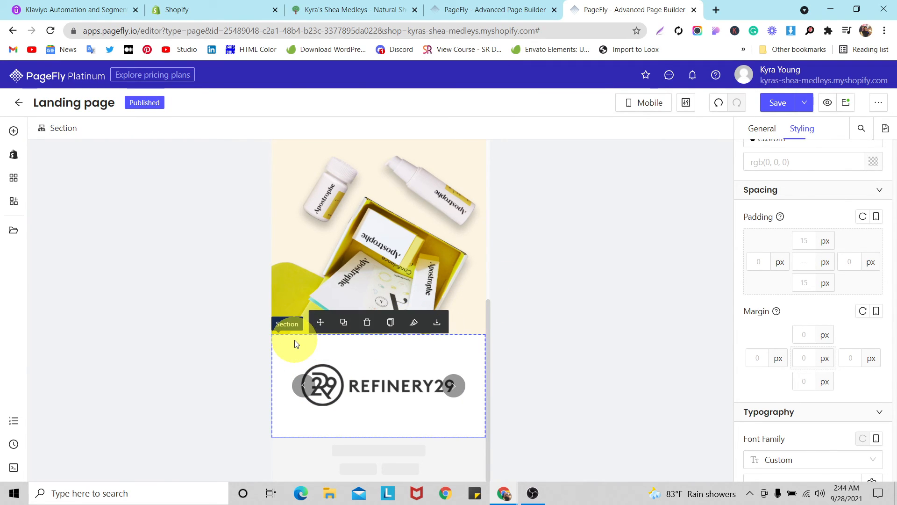
- Save the landing page, then publish it from the All Devices view
click(782, 102)
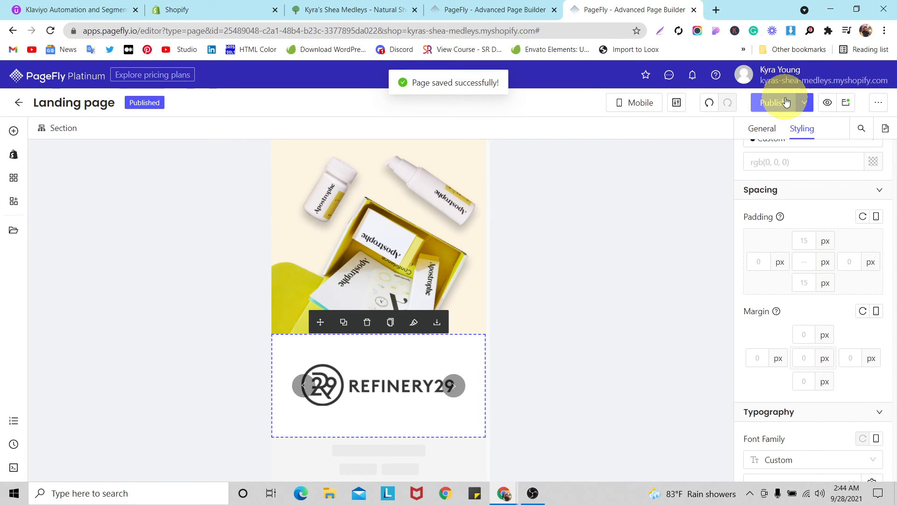
click(635, 102)
click(629, 128)
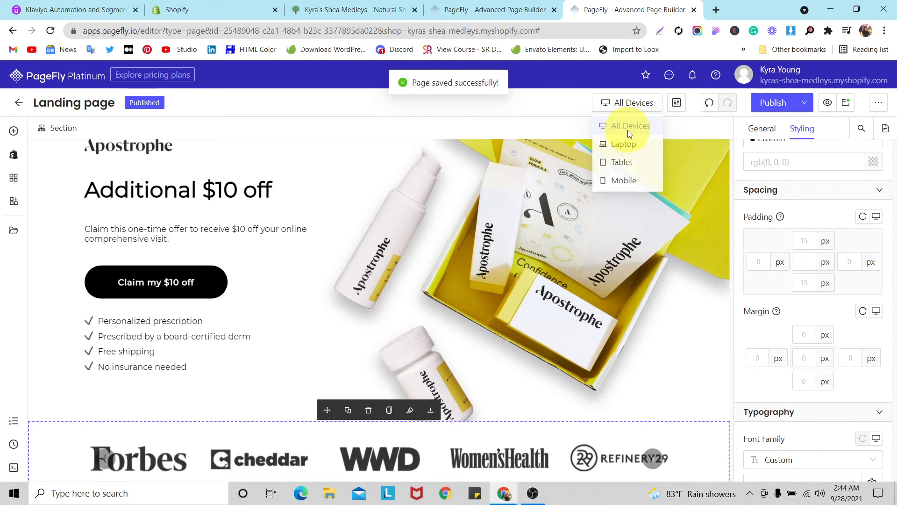
scroll(340, 258, down, 1)
click(774, 102)
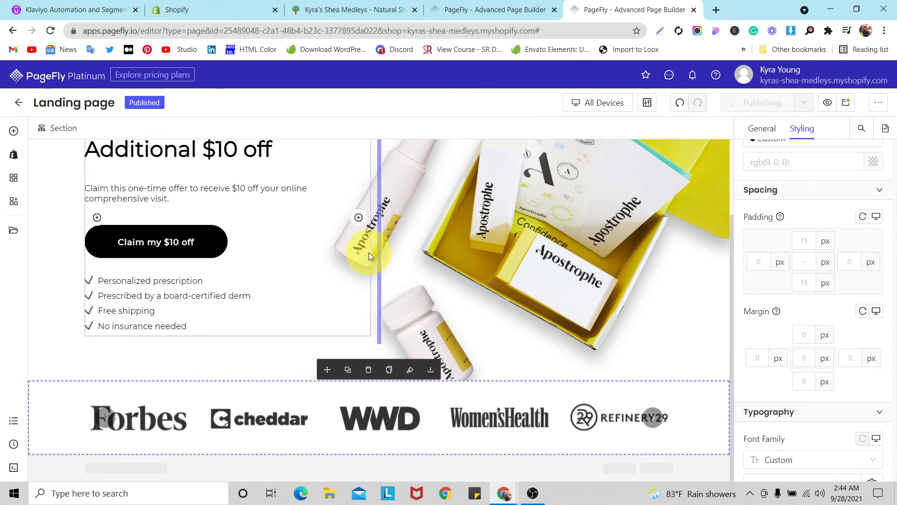
scroll(368, 256, up, 2)
click(57, 239)
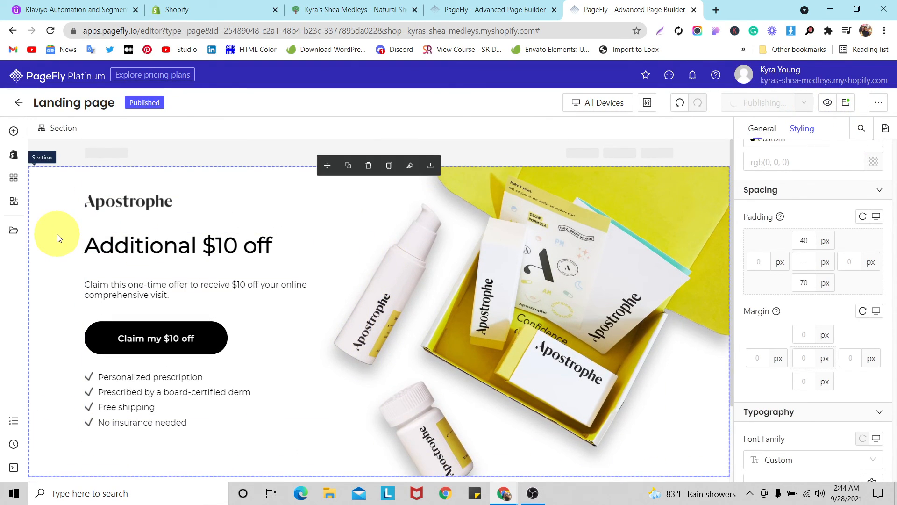
scroll(58, 240, down, 2)
scroll(60, 242, up, 2)
scroll(61, 244, down, 2)
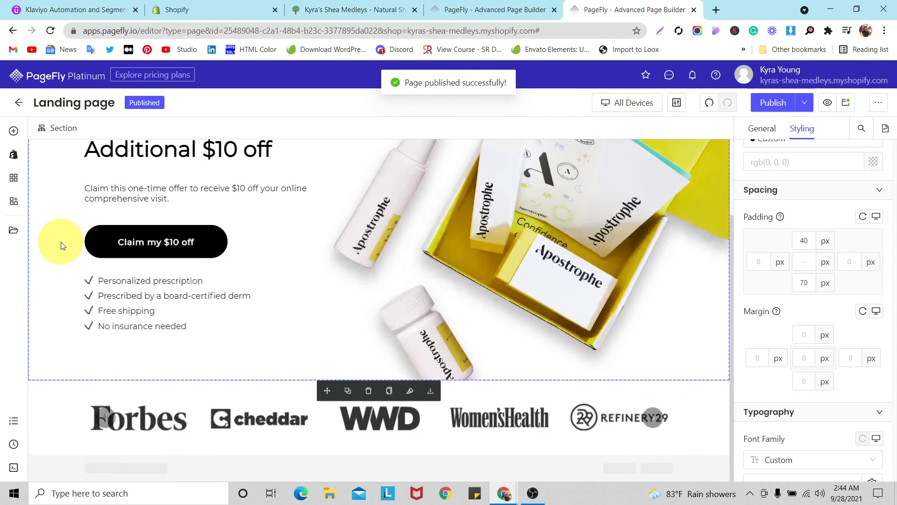
- Select the press logo section and review the published landing page from the hero offer down to the logo slideshow
click(50, 421)
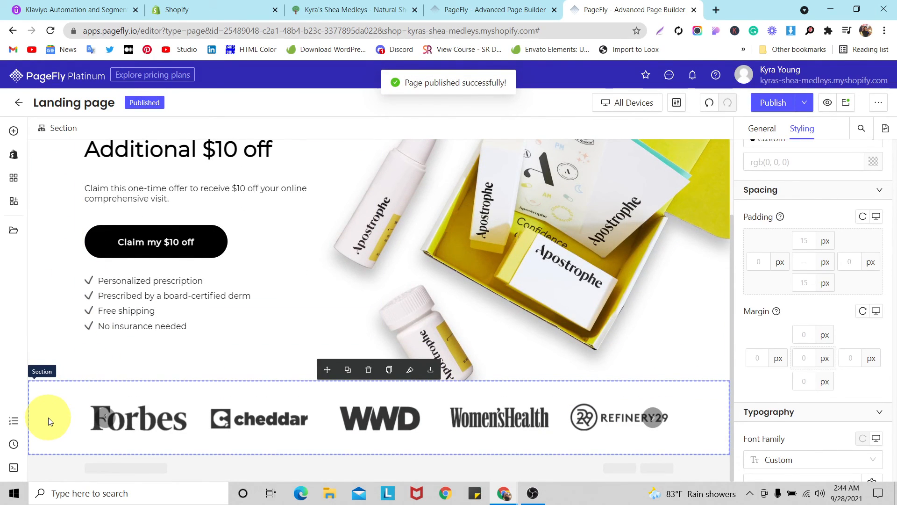
scroll(155, 391, up, 2)
scroll(155, 391, down, 2)
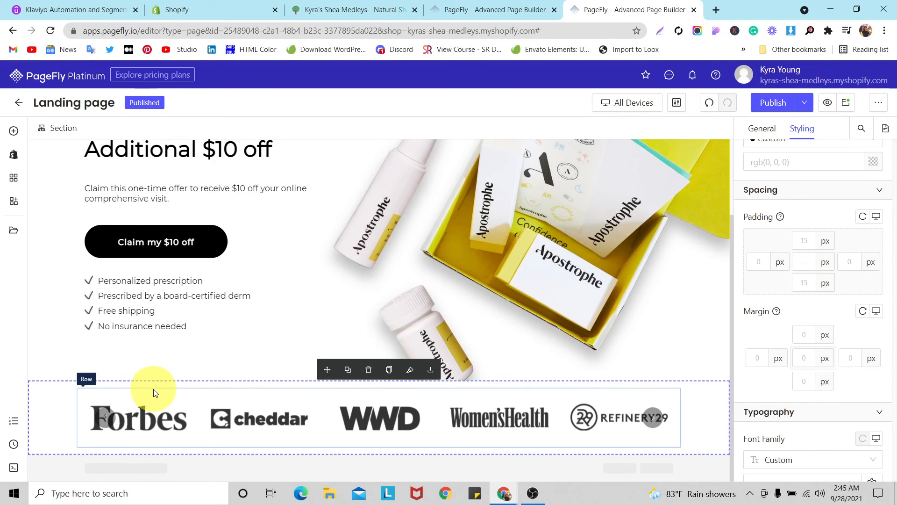
scroll(157, 393, up, 2)
scroll(161, 394, down, 2)
scroll(162, 393, up, 2)
scroll(164, 394, down, 2)
scroll(165, 395, up, 1)
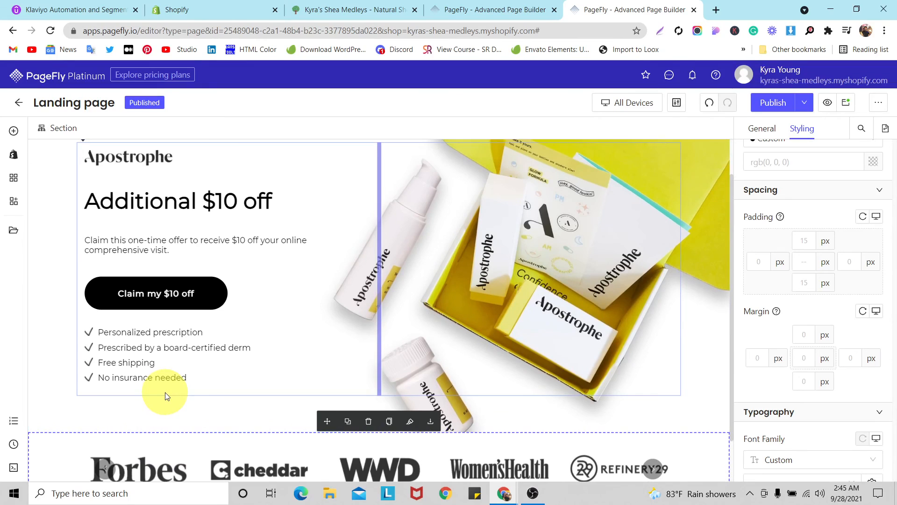
scroll(167, 396, down, 1)
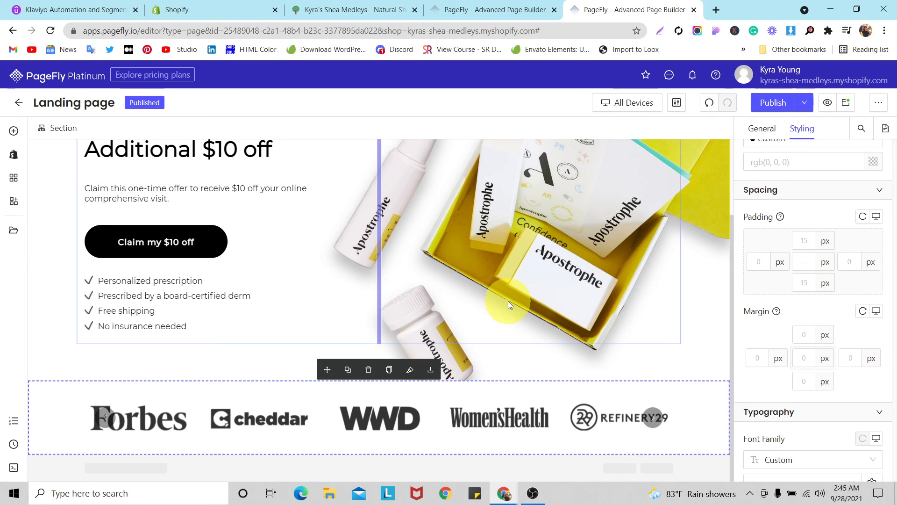
scroll(513, 306, up, 2)
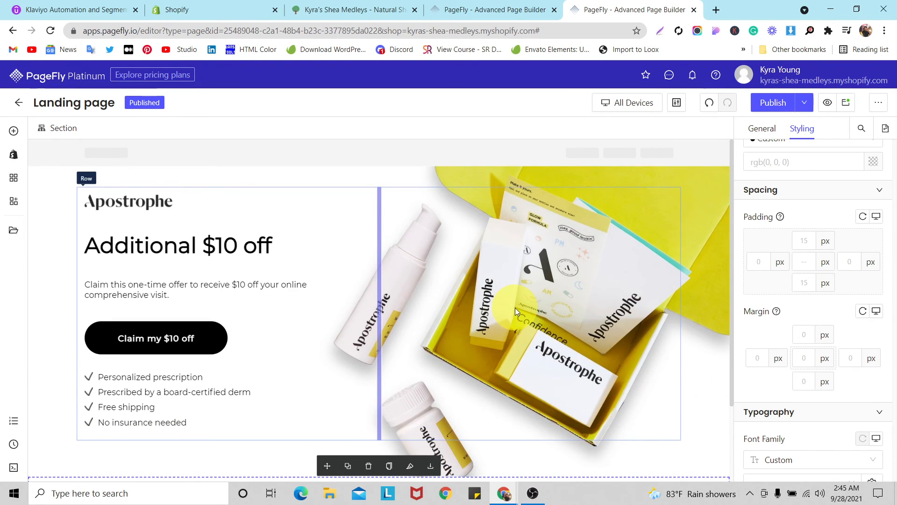
scroll(515, 310, down, 2)
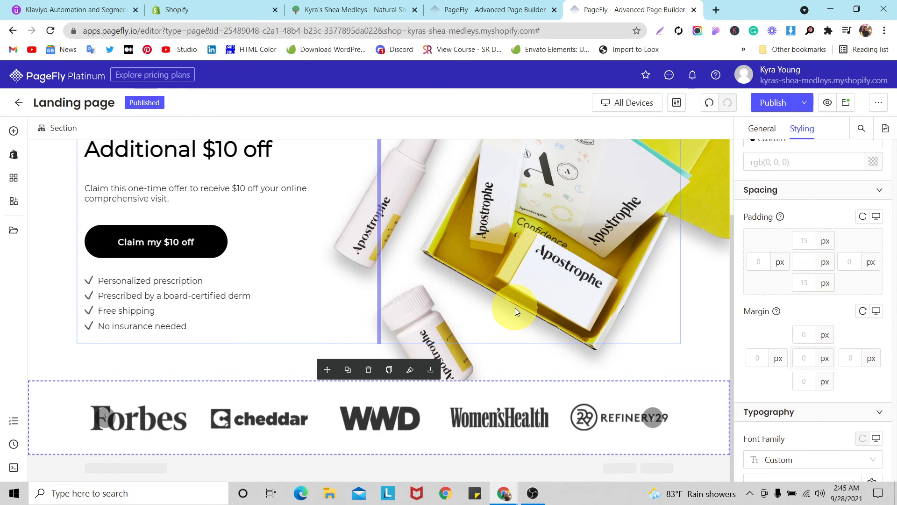
scroll(515, 307, up, 2)
scroll(515, 309, down, 2)
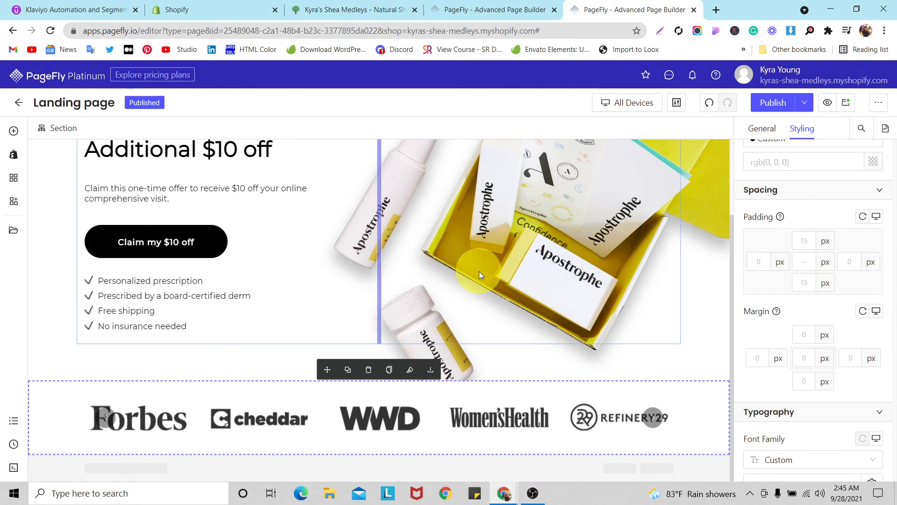
scroll(479, 271, up, 2)
scroll(478, 273, down, 2)
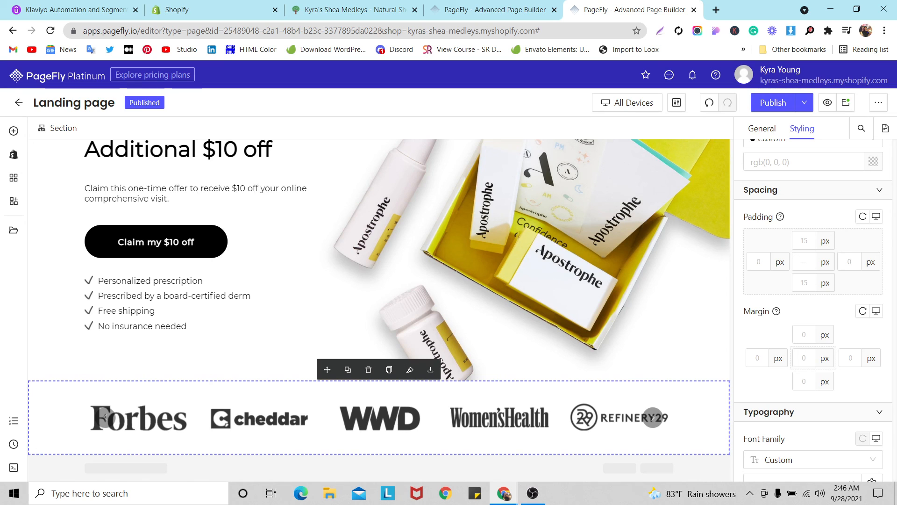
scroll(406, 309, up, 2)
scroll(410, 311, down, 2)
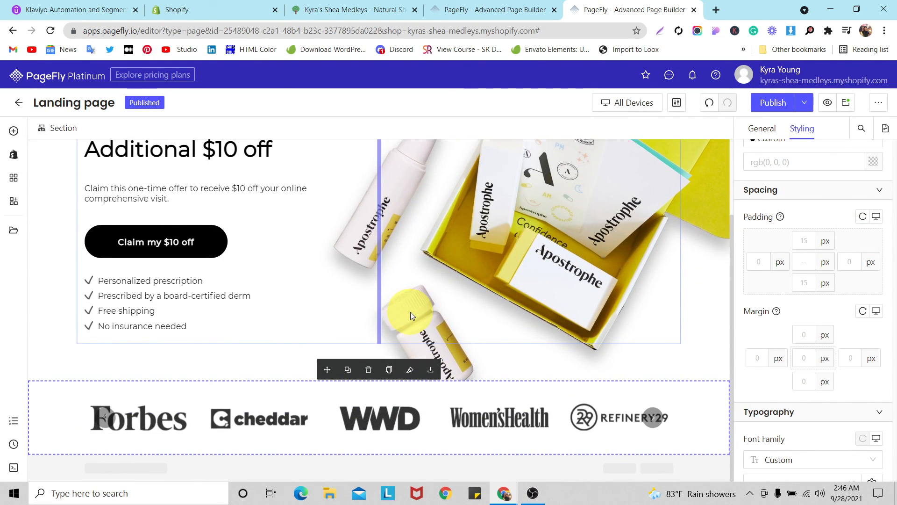